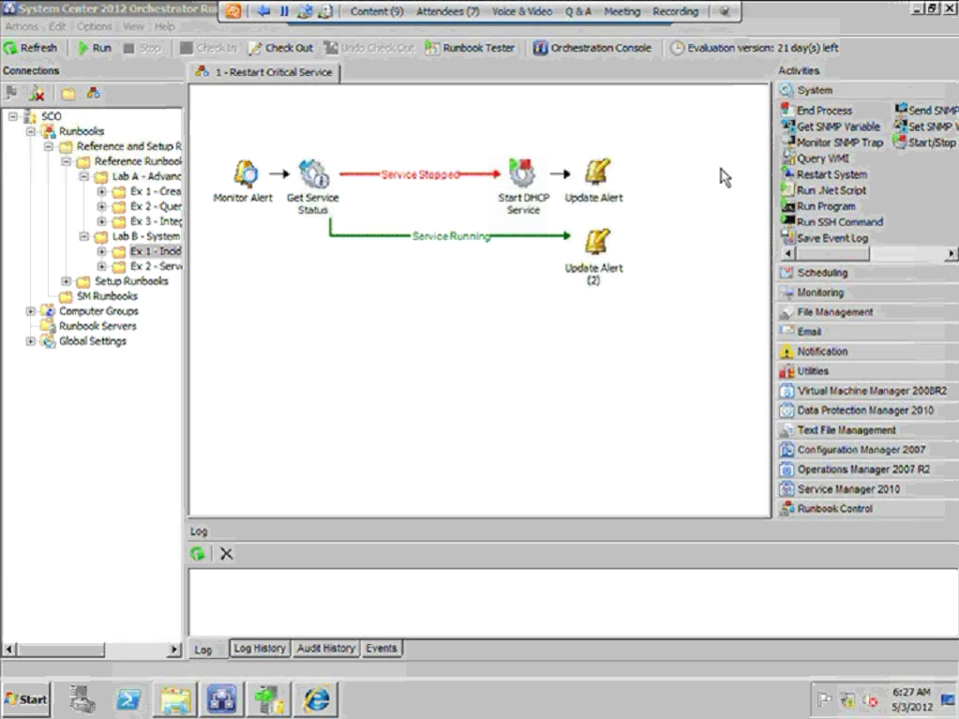
Review System activities End Process, Get SNMP Variable, Run Program, Start/Stop Service, Monitor SNMP Trap, then expand Scheduling
click(829, 111)
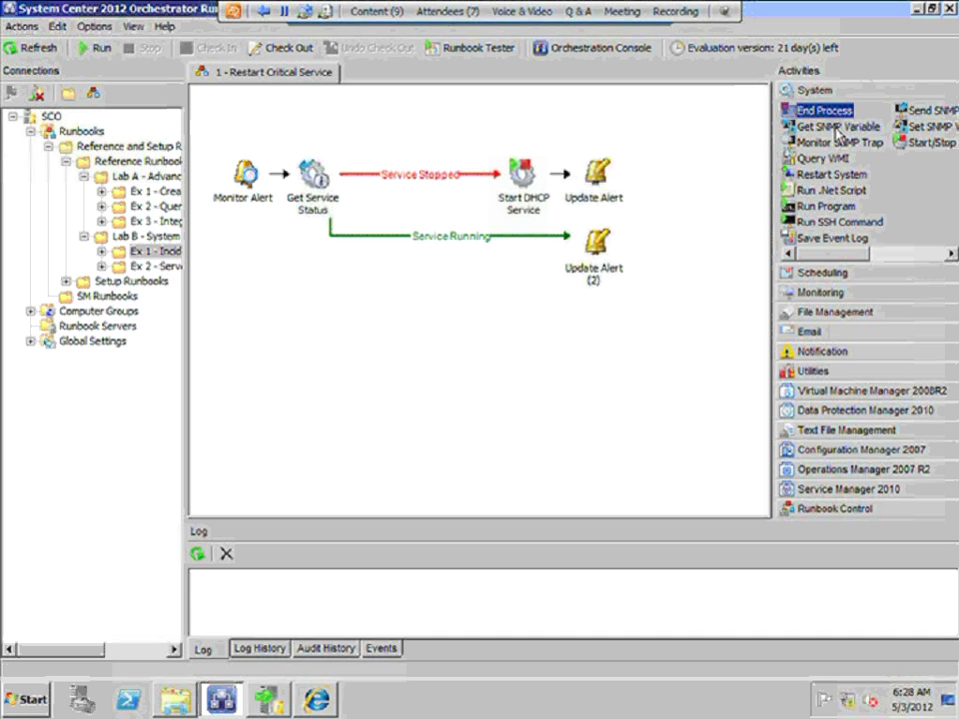
click(837, 128)
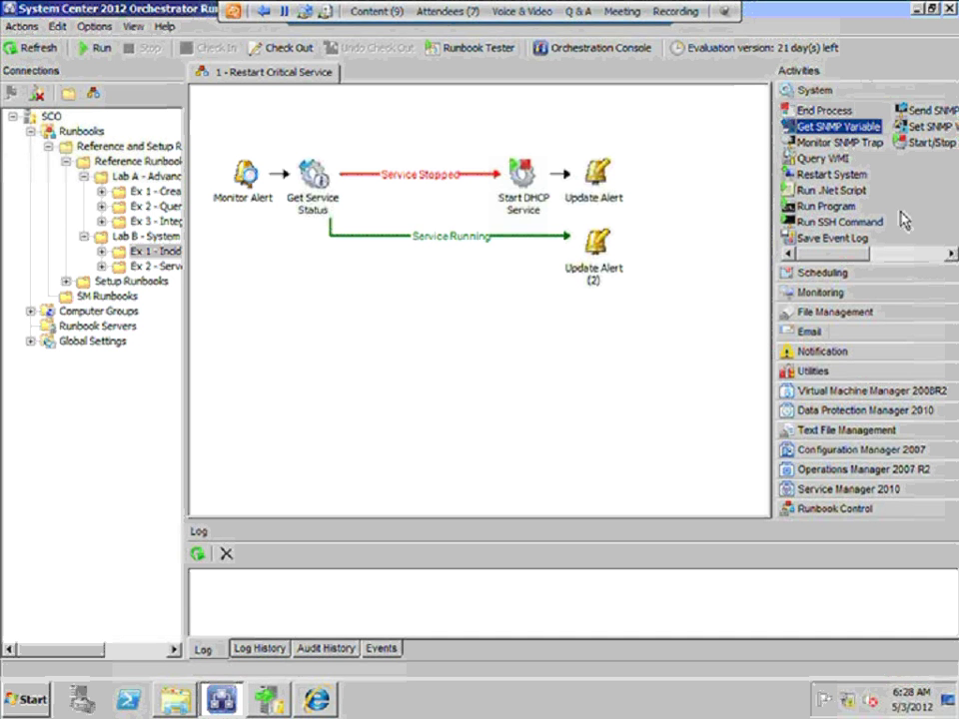
click(837, 207)
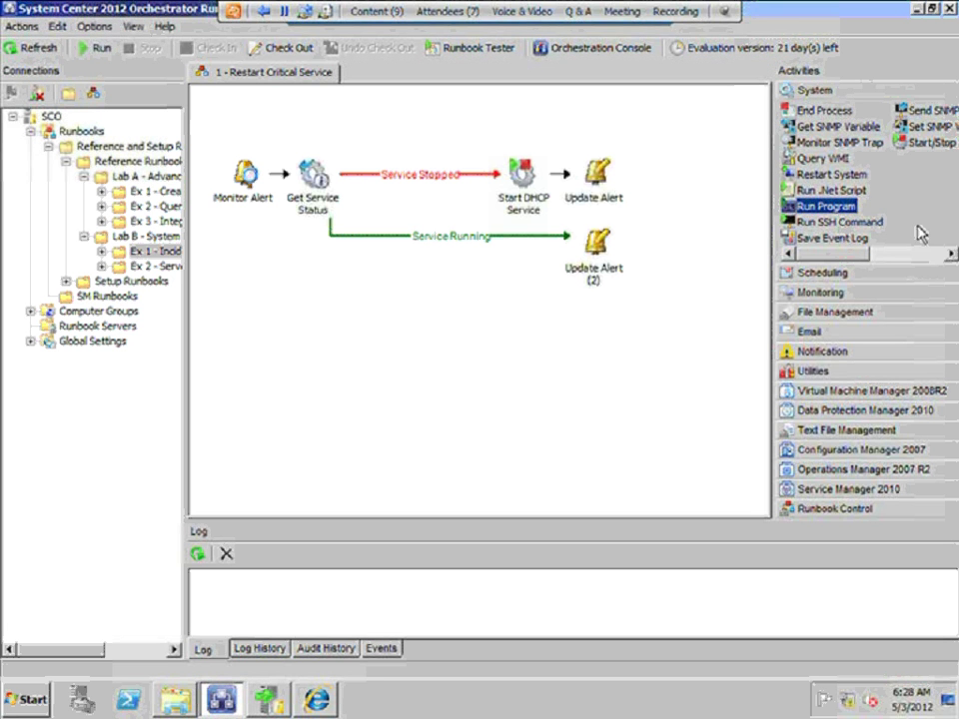
key(Right)
click(920, 256)
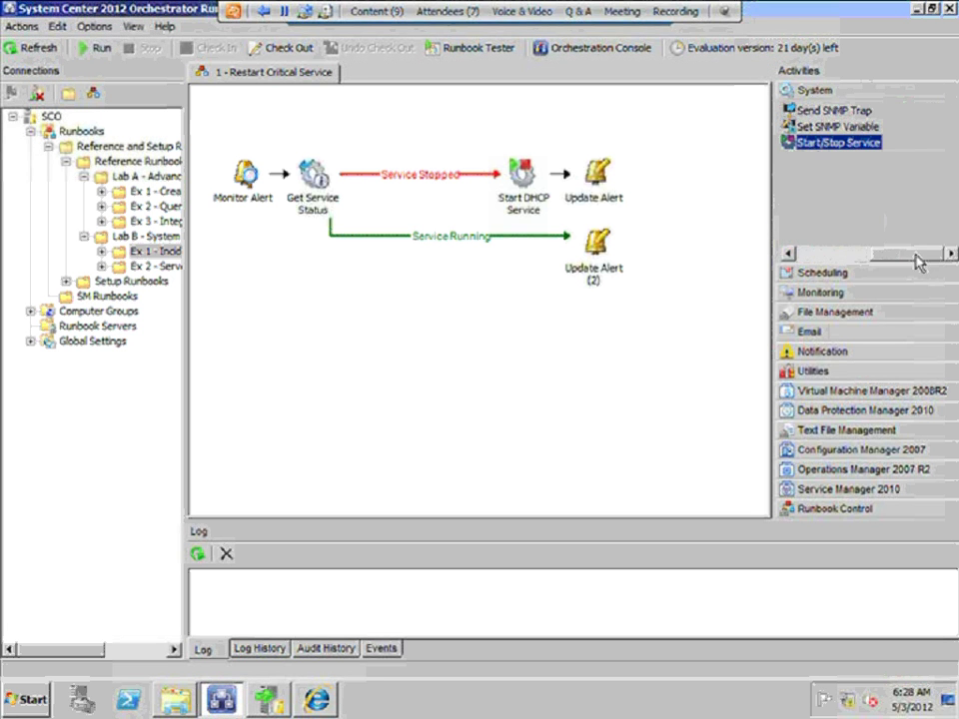
drag(917, 259, 832, 262)
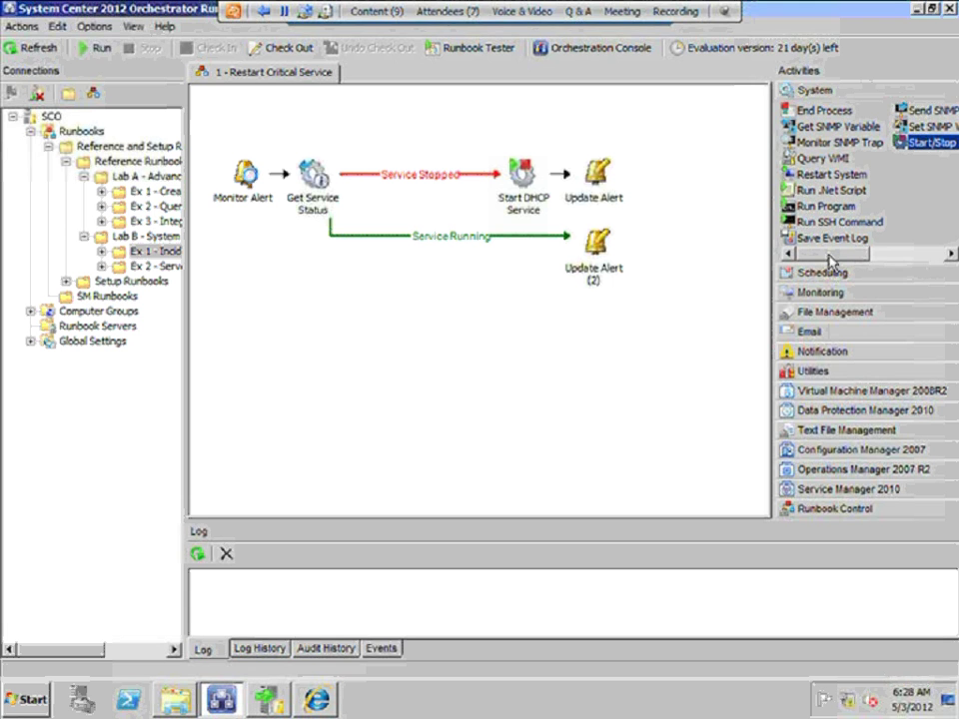
click(831, 145)
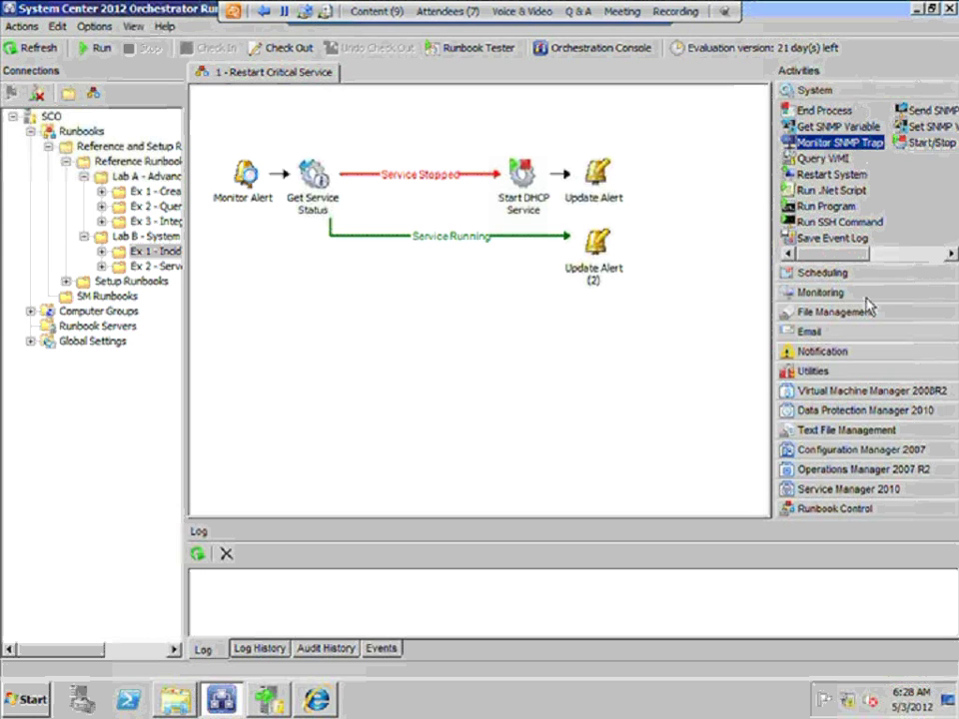
click(814, 273)
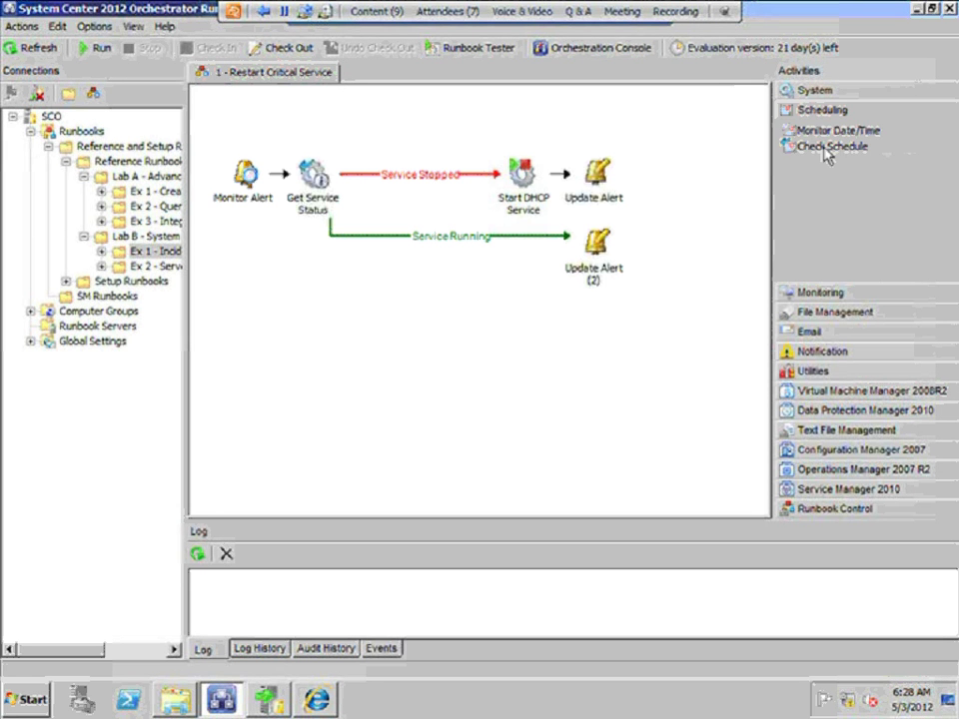
Note Monitor Date/Time, expand Monitoring to show Get Computer/IP Status and Get Disk Space Status, then File Management
click(823, 132)
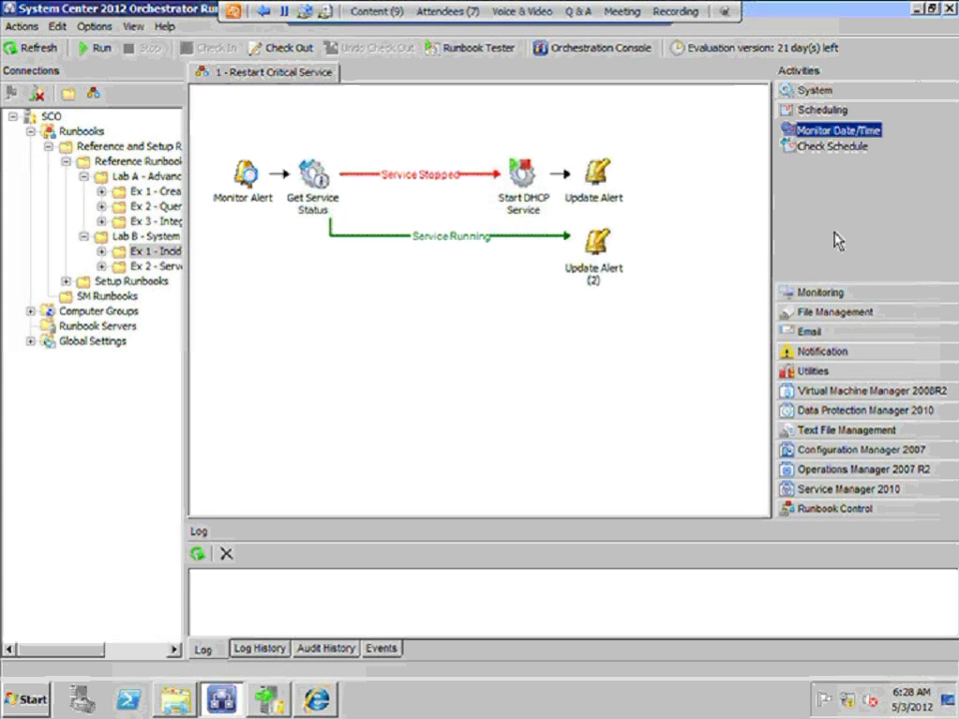
click(857, 293)
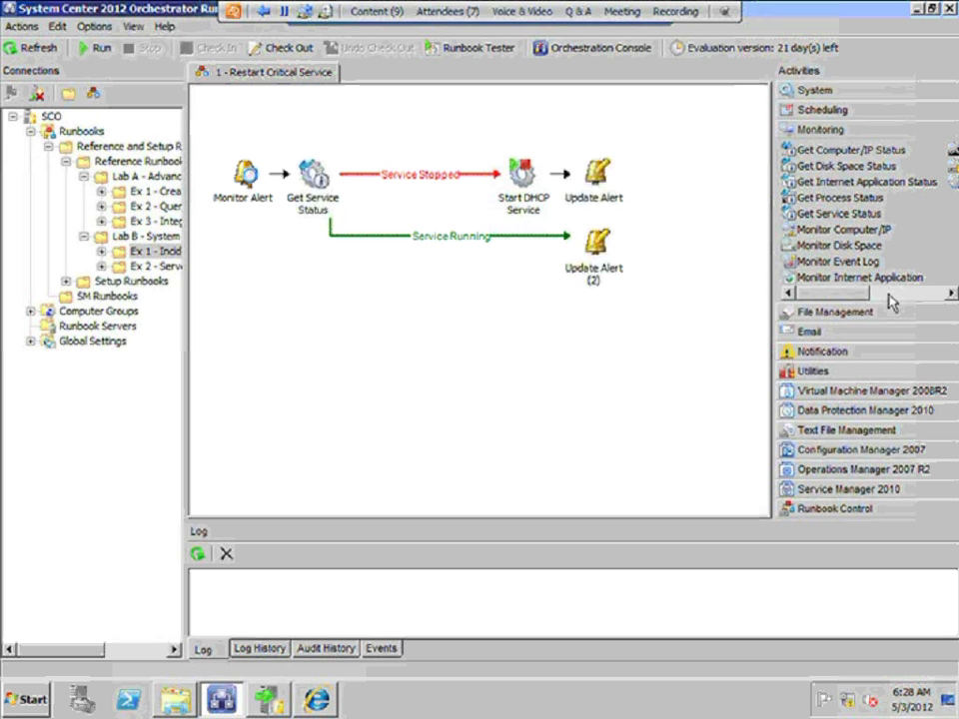
click(889, 294)
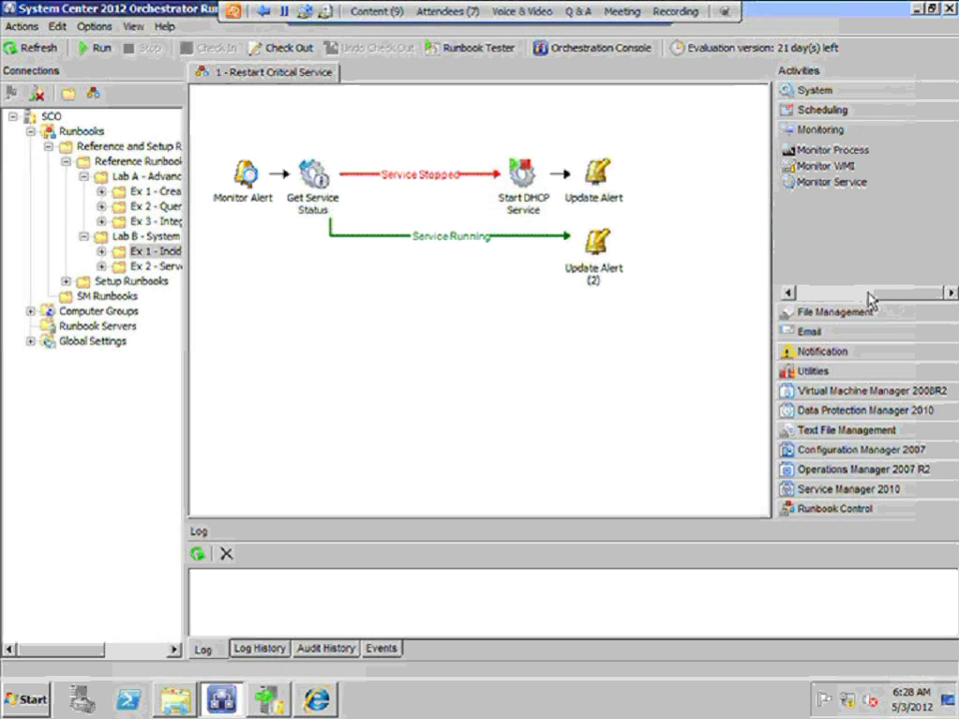
click(829, 294)
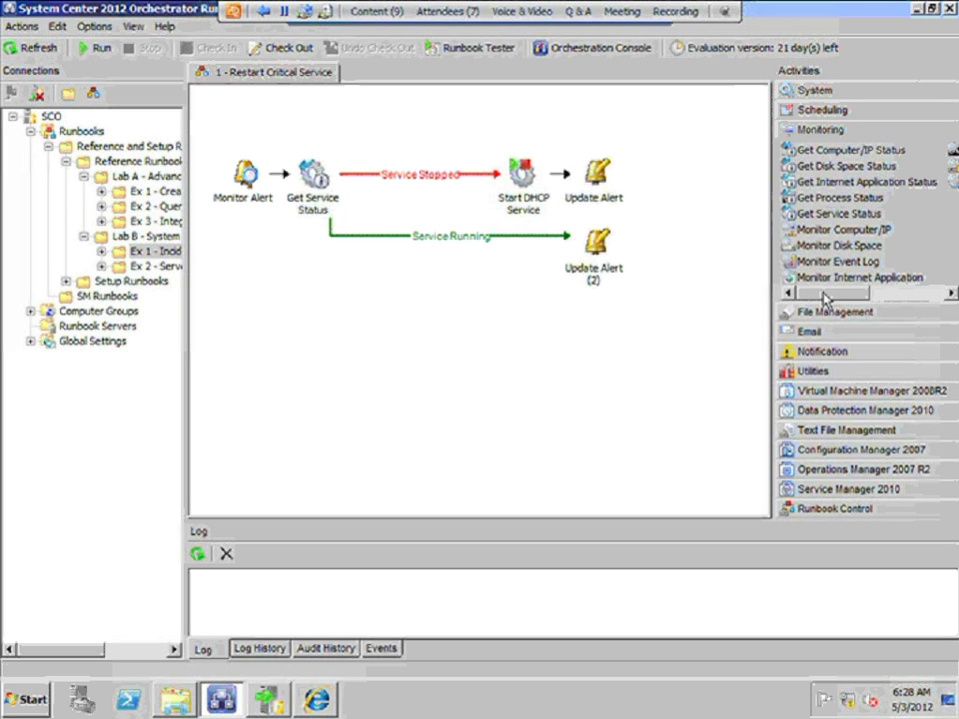
click(838, 152)
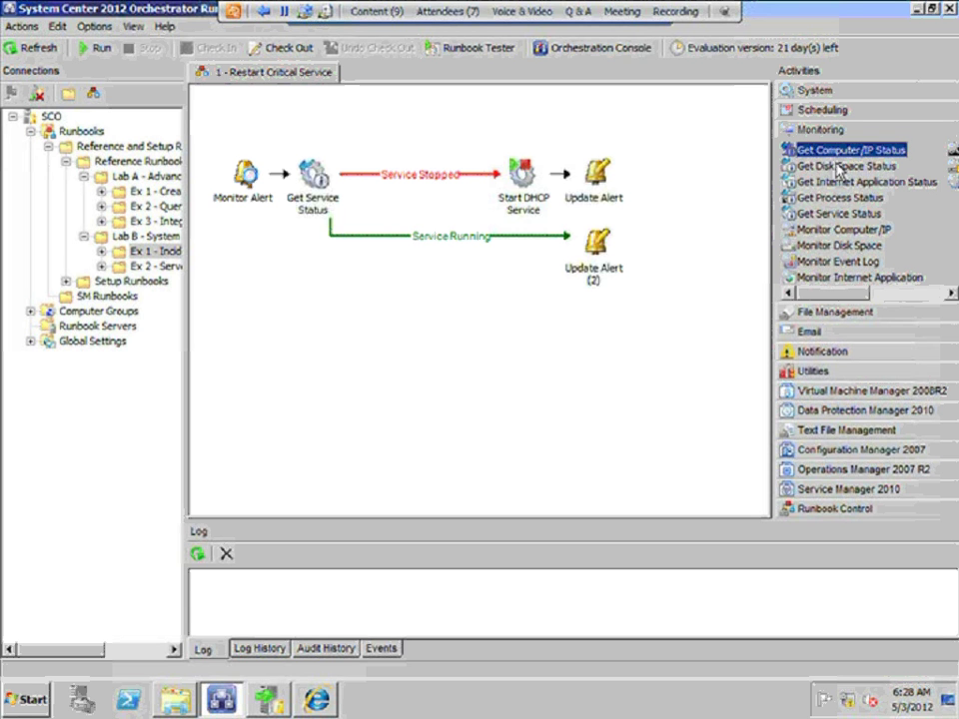
click(840, 167)
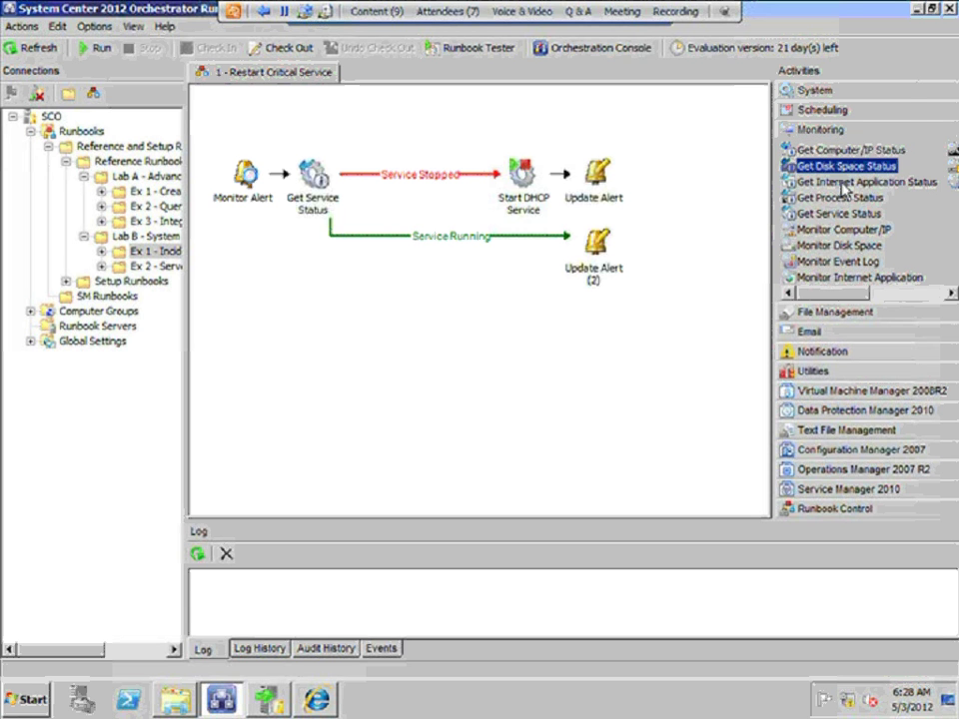
click(873, 315)
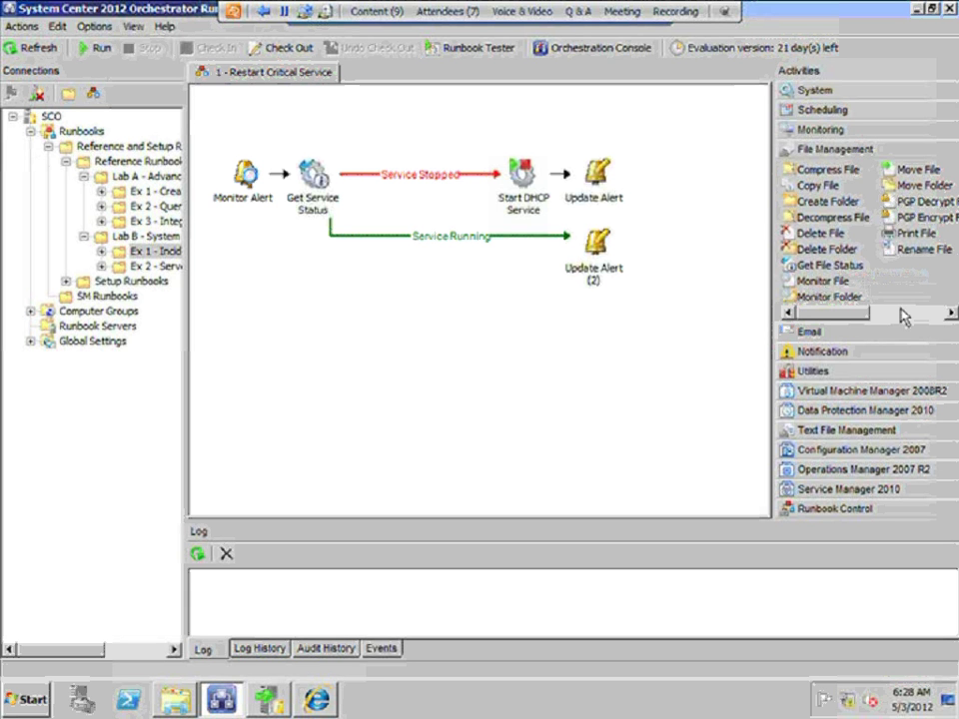
Point out the File Management activities Get File Status, Monitor File and Monitor Folder
click(827, 266)
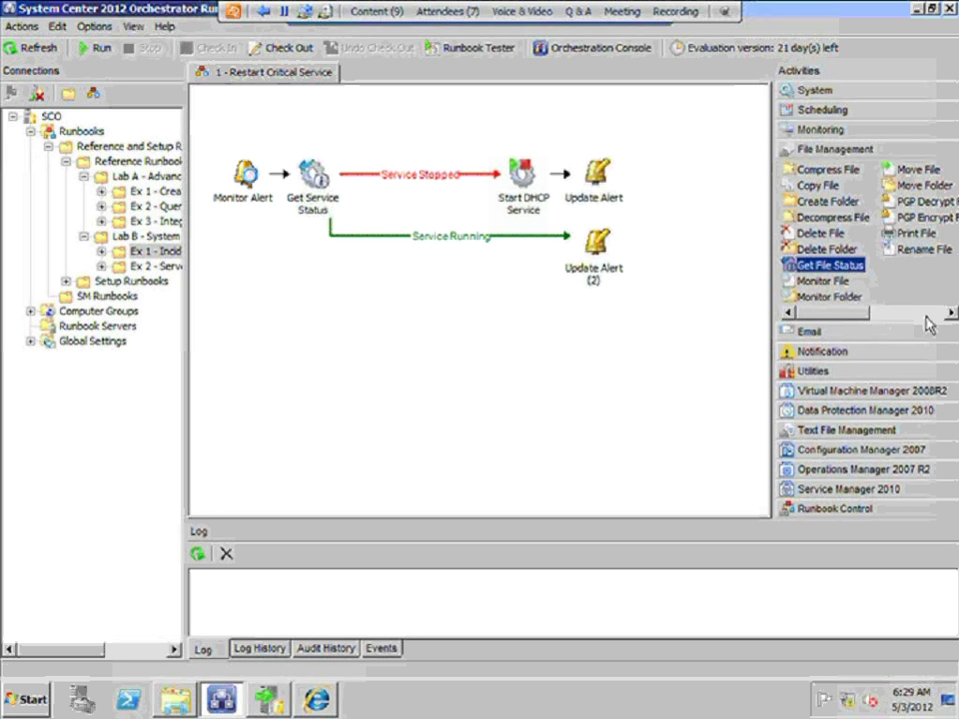
click(822, 281)
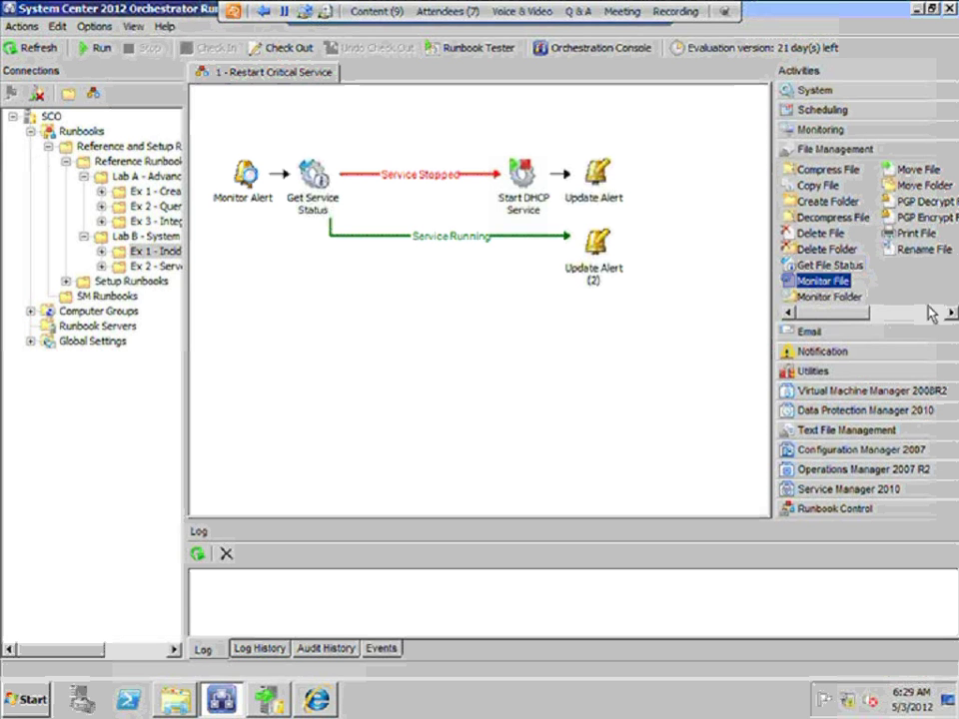
click(822, 298)
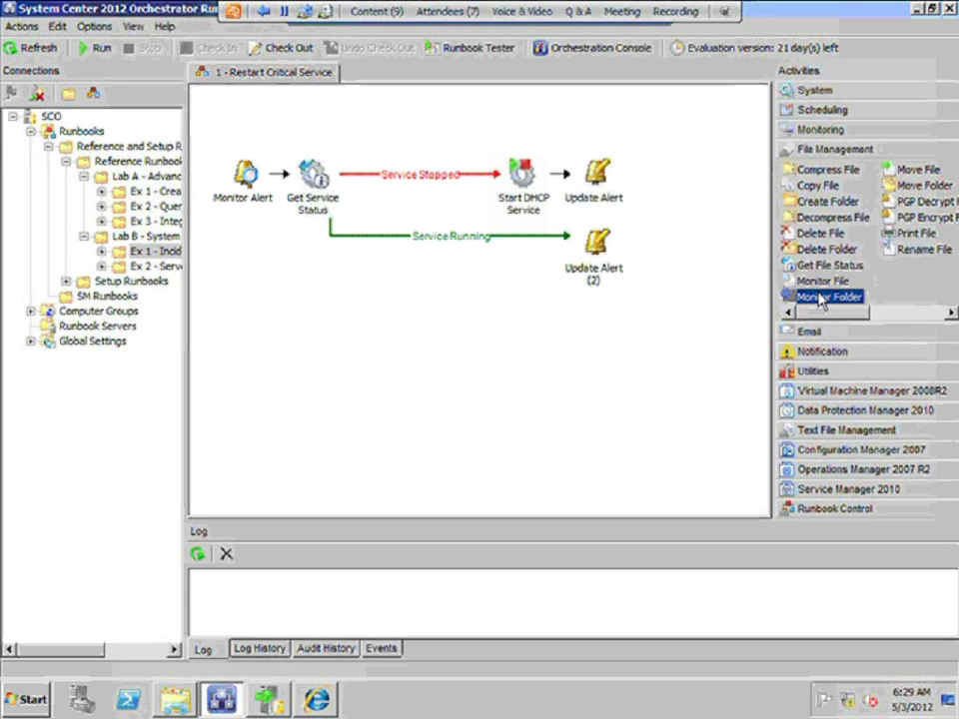
Expand Email and Notification to show Send Email, Send Platform Event and Send Syslog Message, then Utilities
click(868, 332)
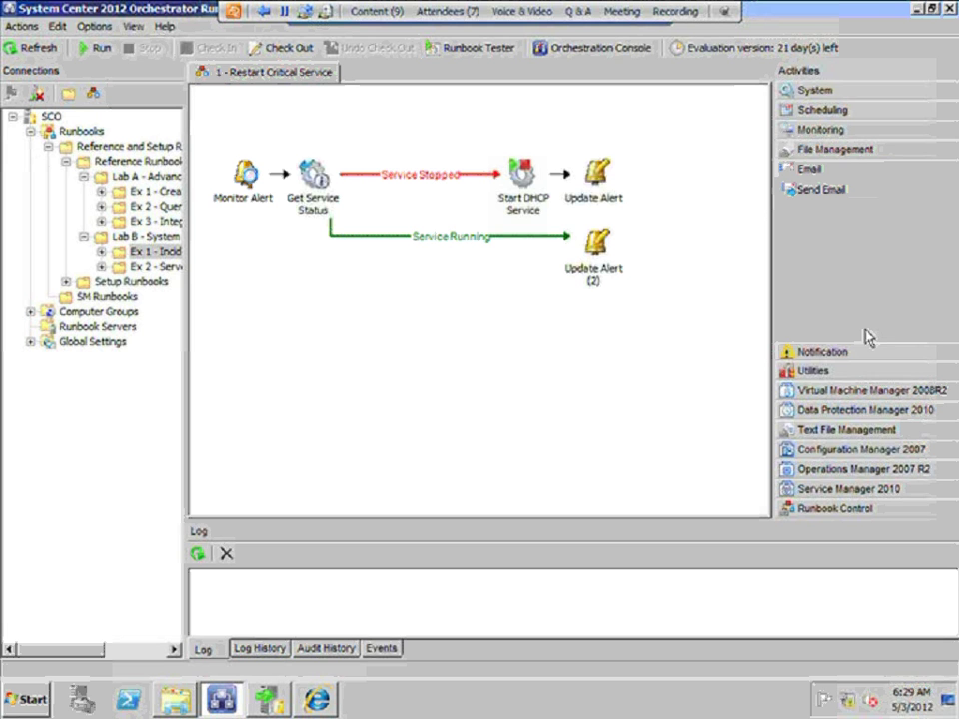
click(823, 192)
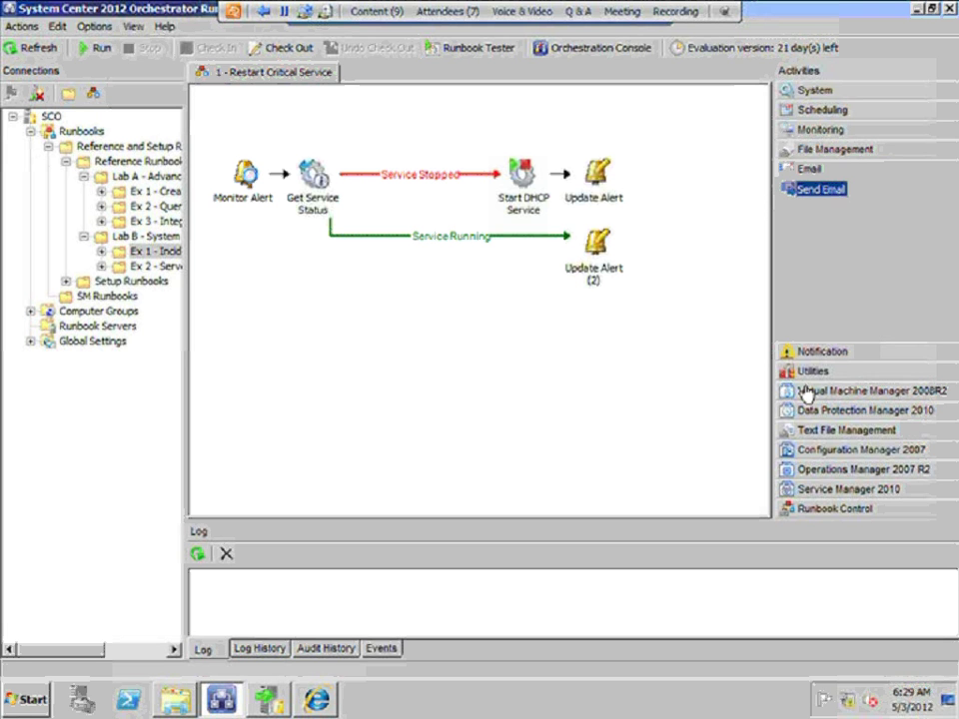
click(829, 353)
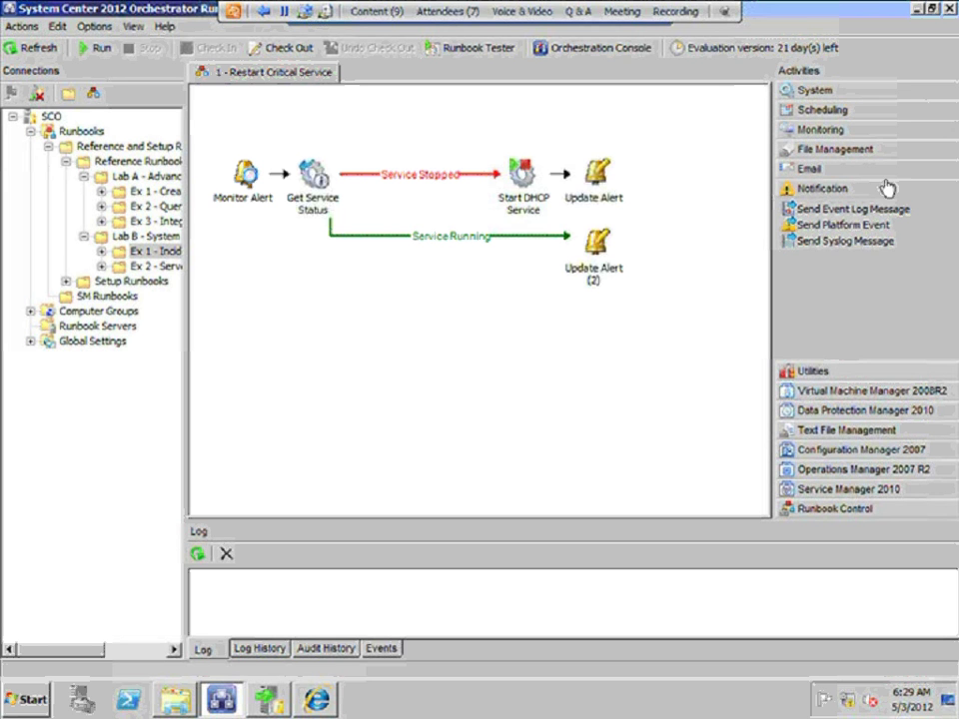
click(862, 227)
click(853, 242)
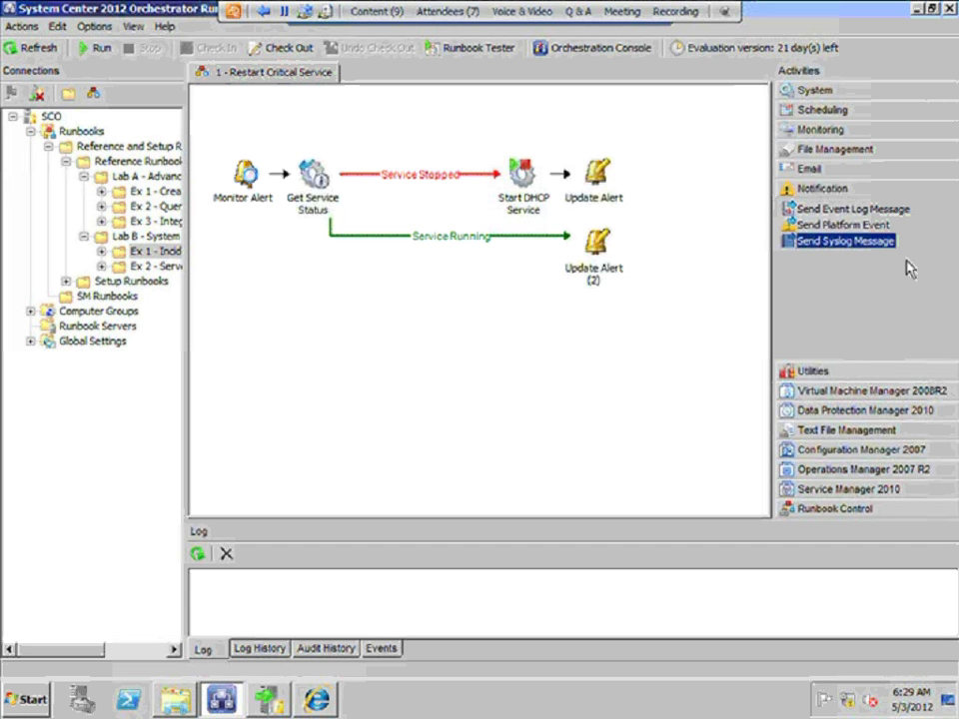
click(830, 371)
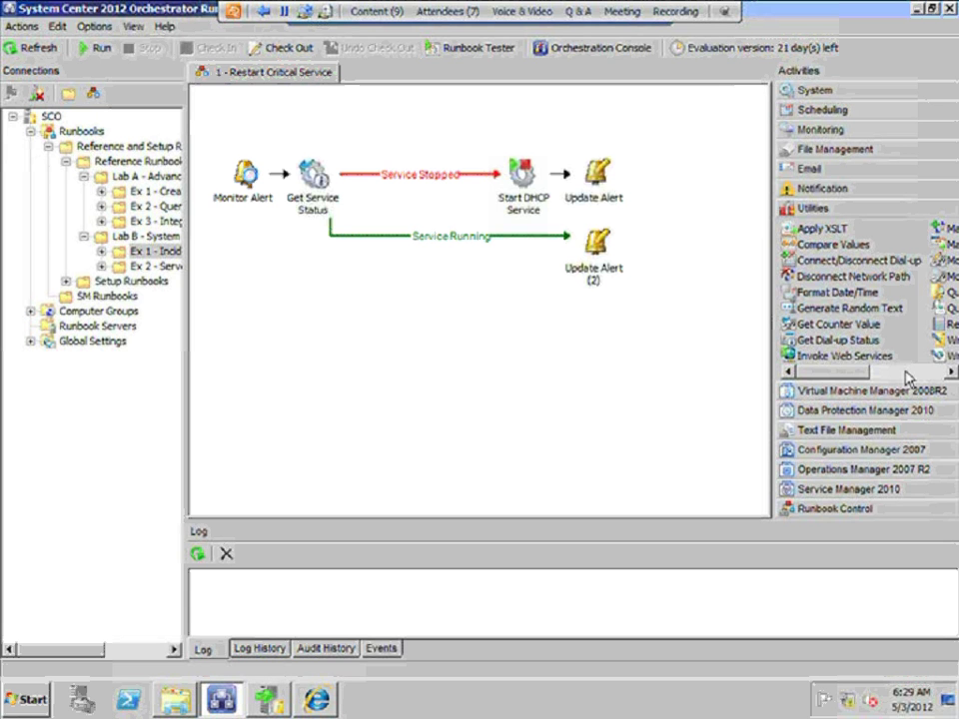
Page through the Utilities list, selecting Write To Database and Query Database, then expand Runbook Control
click(907, 378)
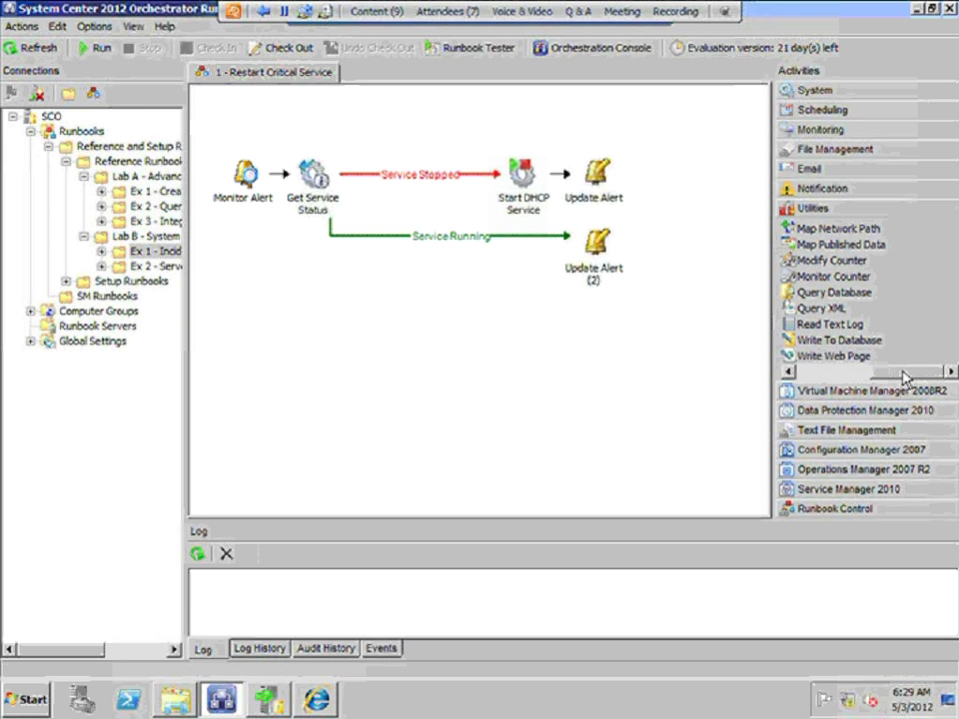
click(860, 377)
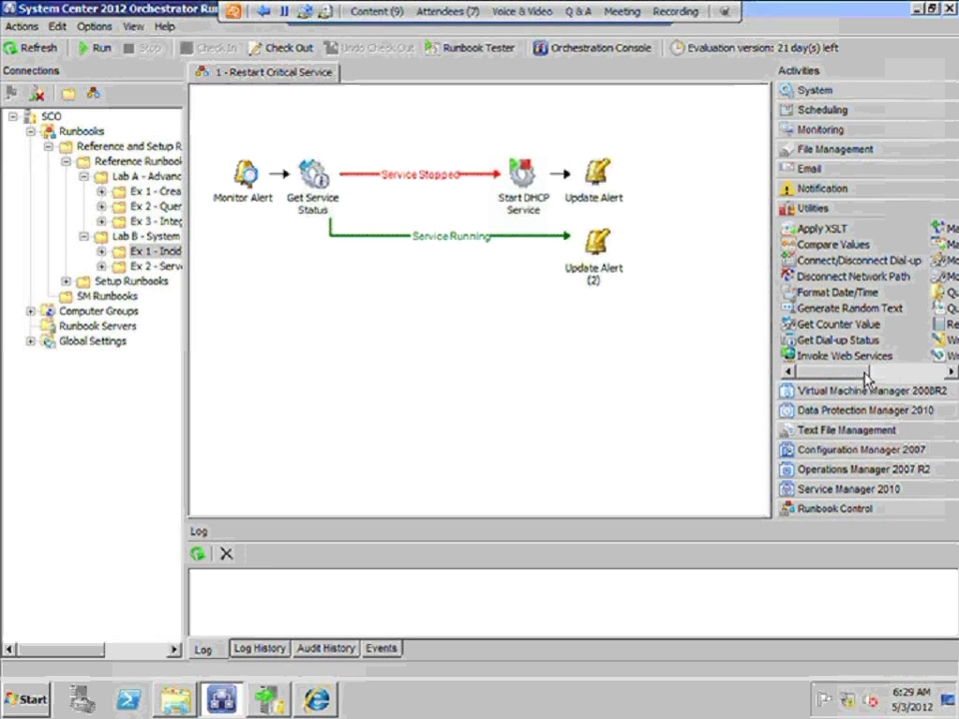
click(889, 378)
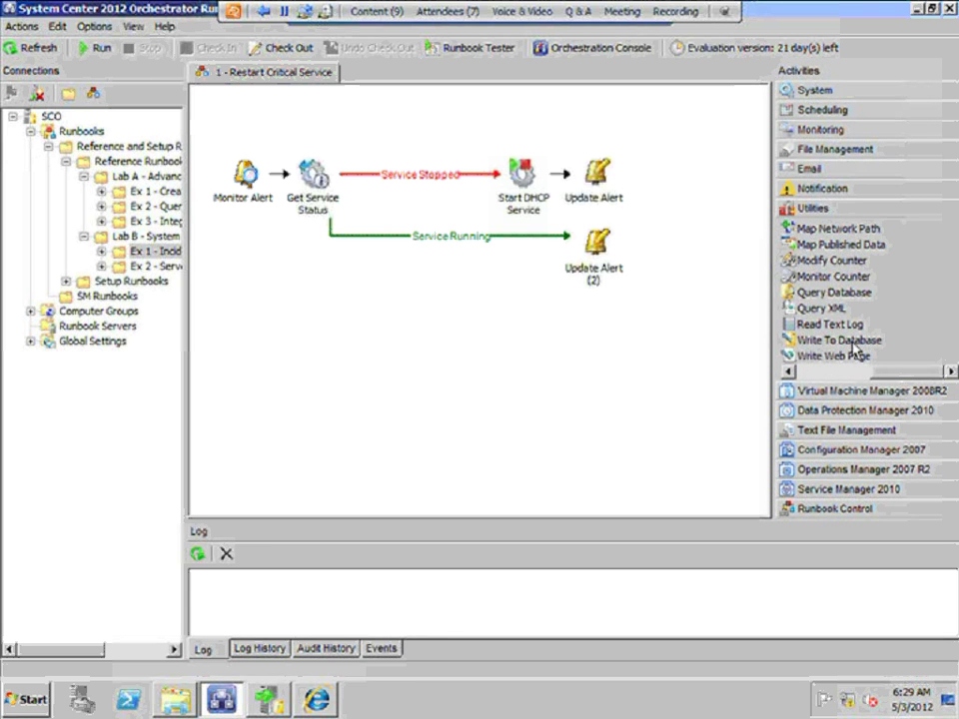
click(854, 344)
click(831, 376)
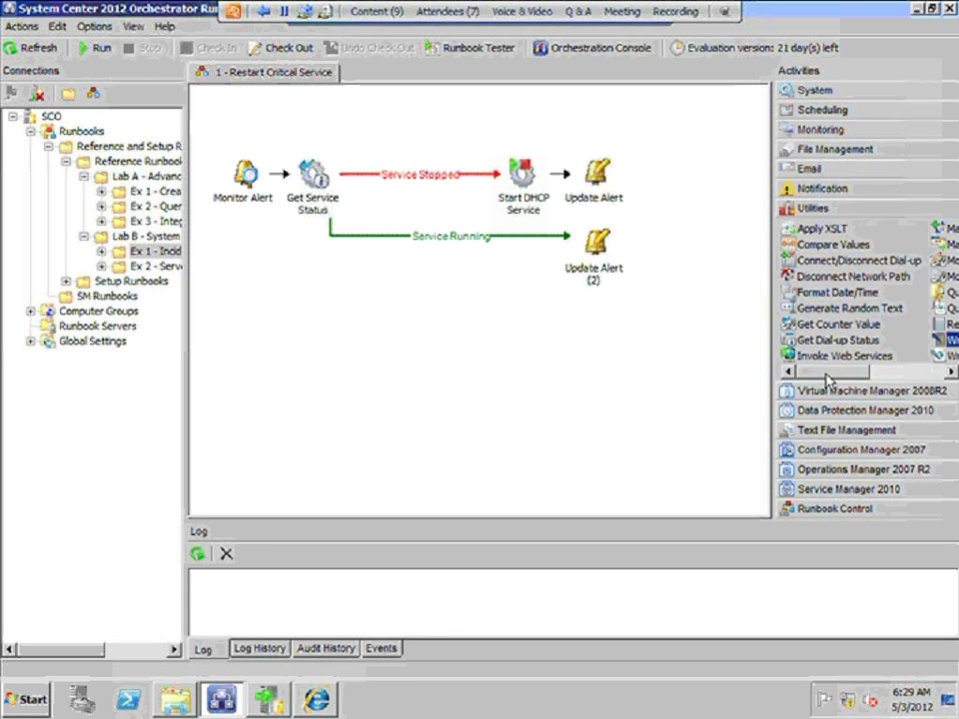
click(944, 292)
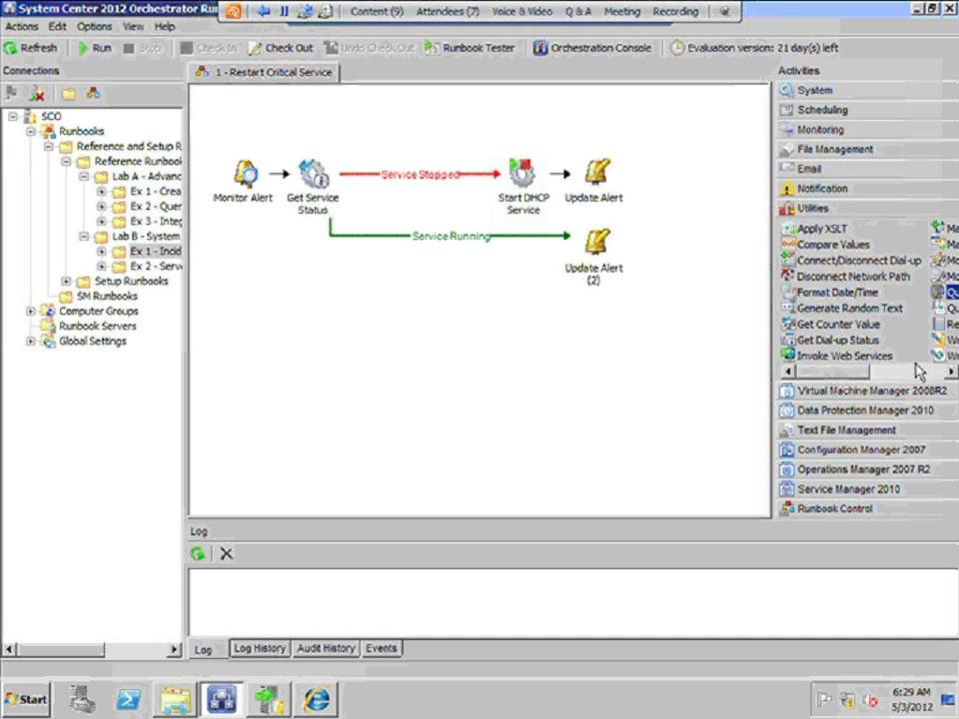
click(917, 383)
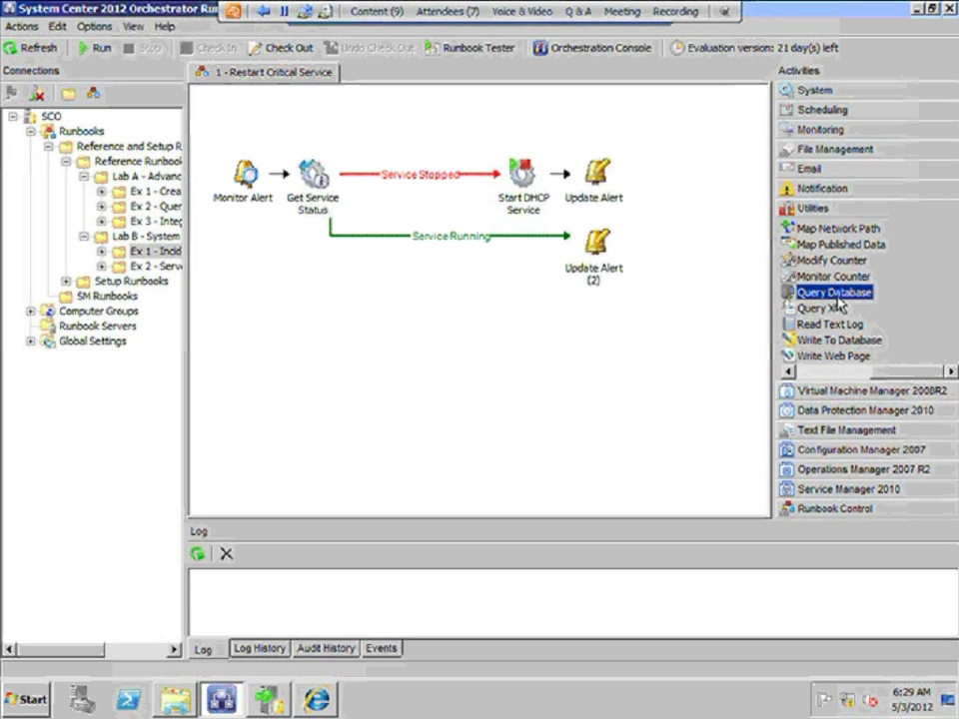
click(832, 375)
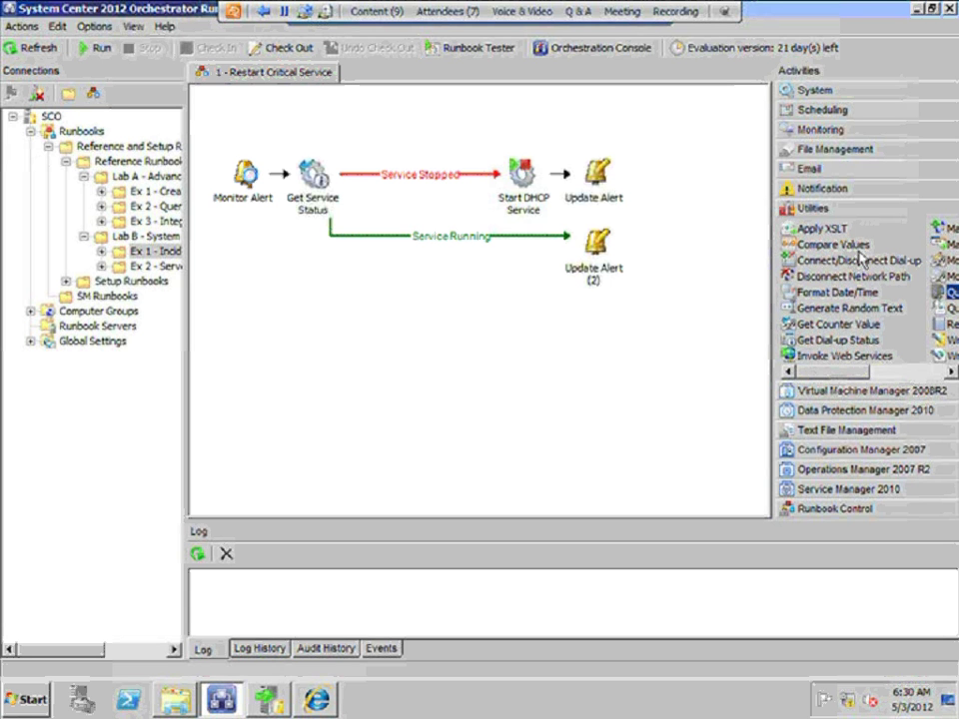
click(887, 510)
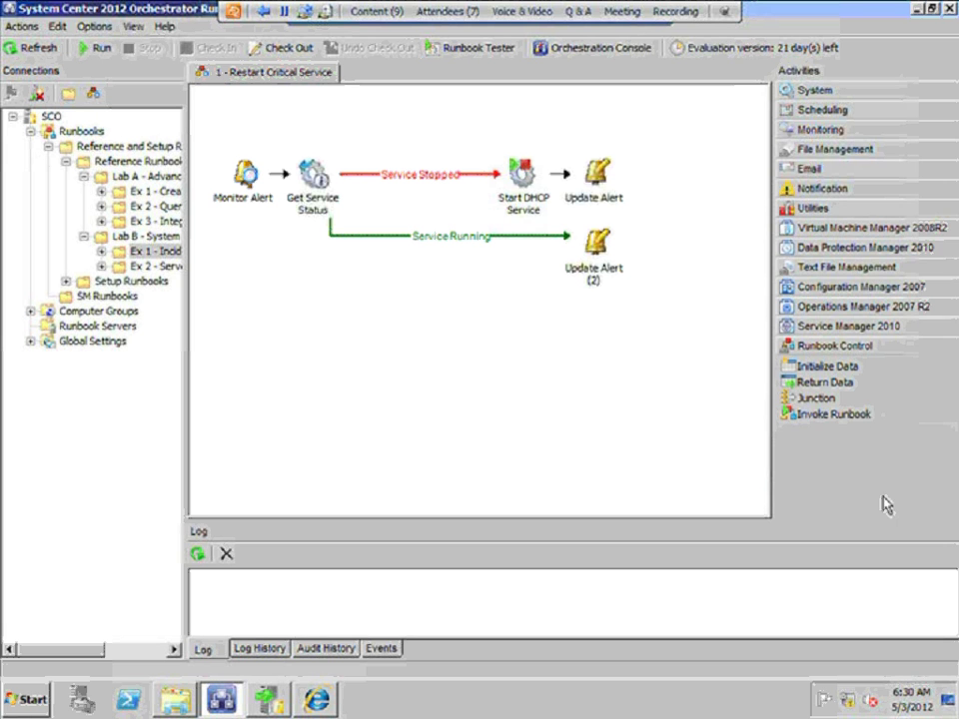
Point out Junction and Invoke Runbook, then expand the Virtual Machine Manager 2008R2 activity list
click(818, 398)
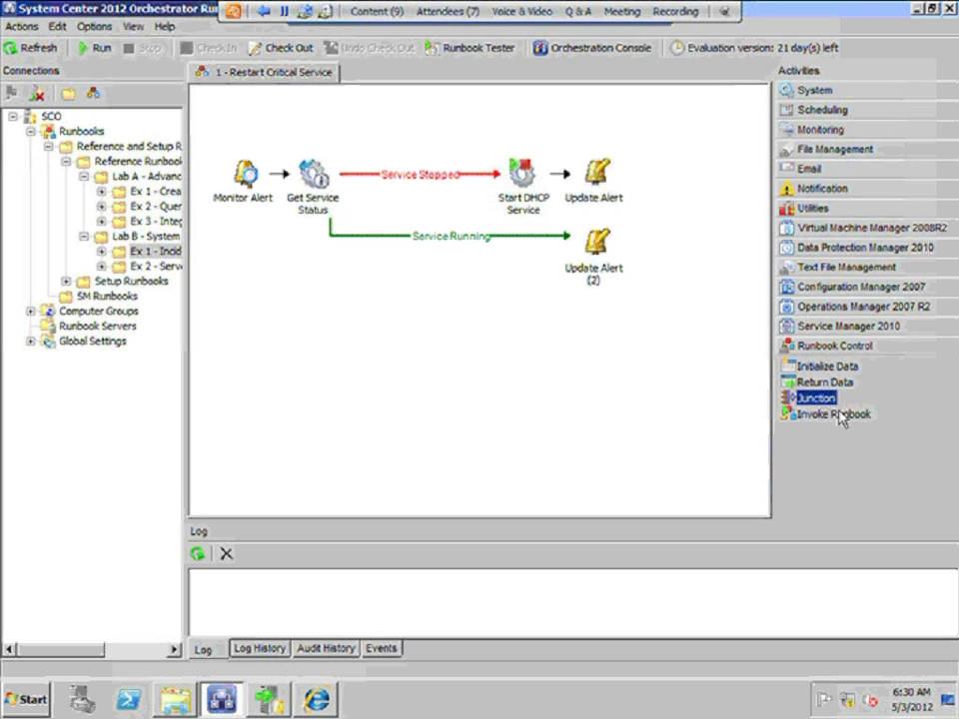
click(840, 415)
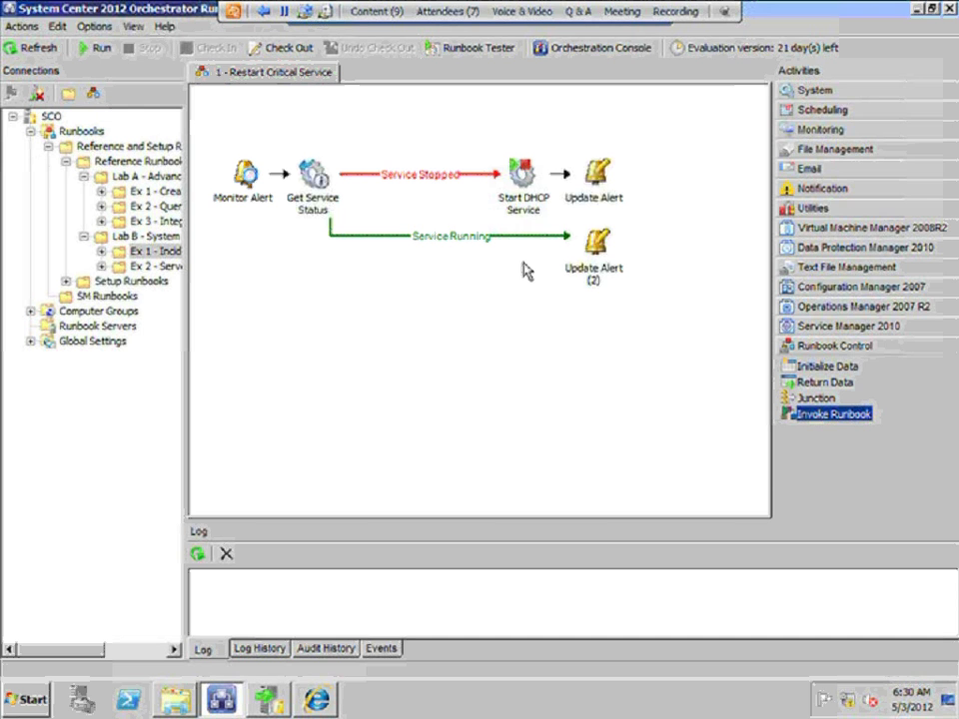
click(877, 236)
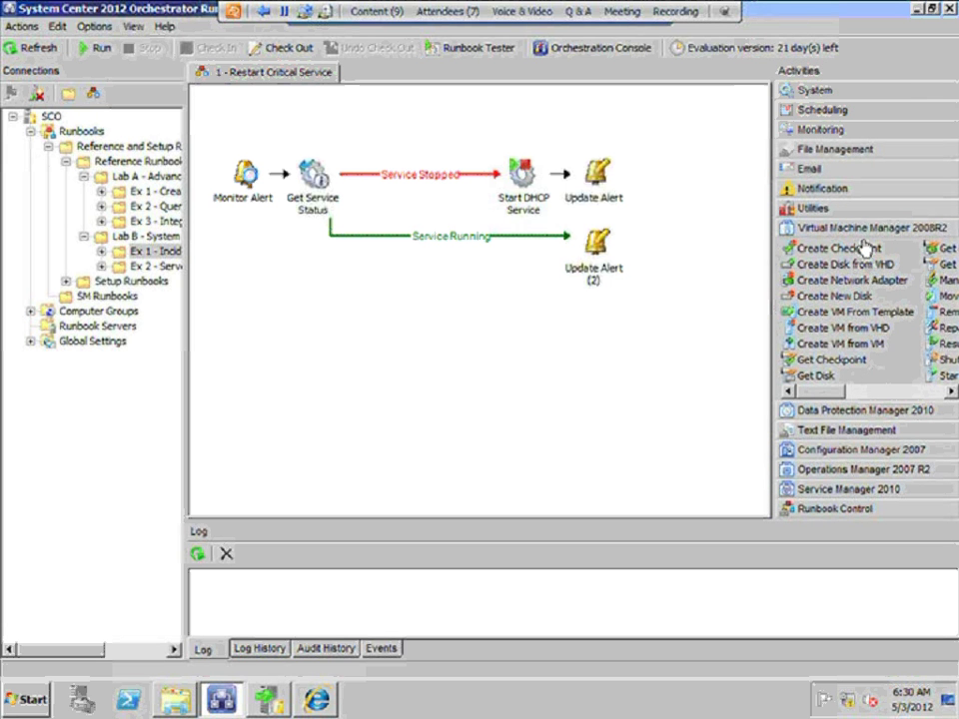
Review VMM activities Create VM from VHD, Create VM from VM, Move VM, Start VM, then list Data Protection Manager 2010
click(854, 332)
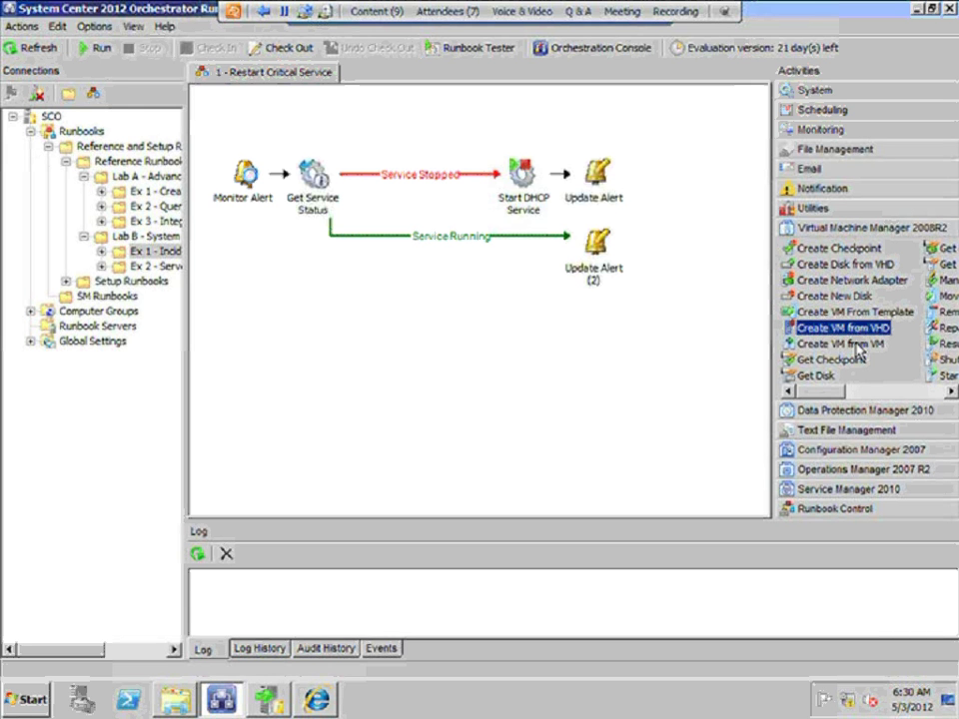
click(856, 346)
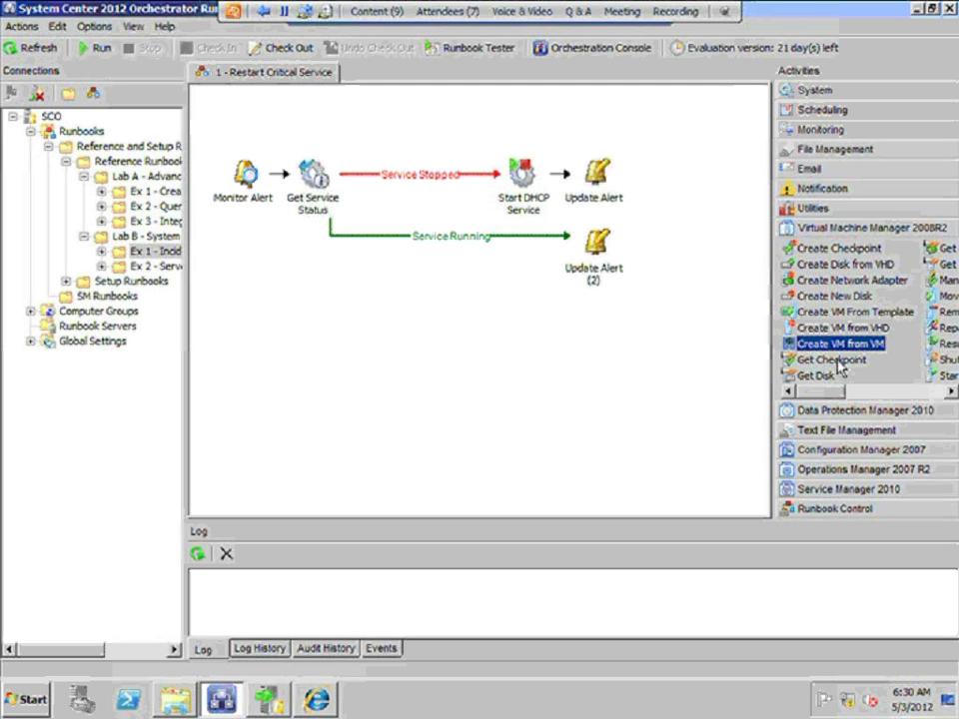
click(909, 395)
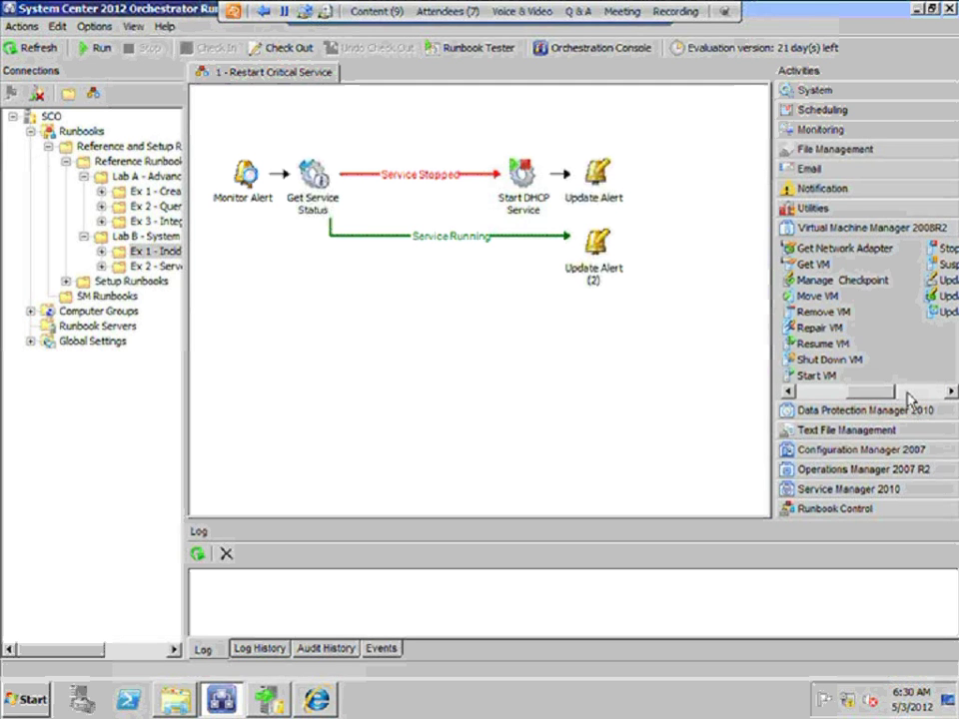
click(805, 297)
click(813, 376)
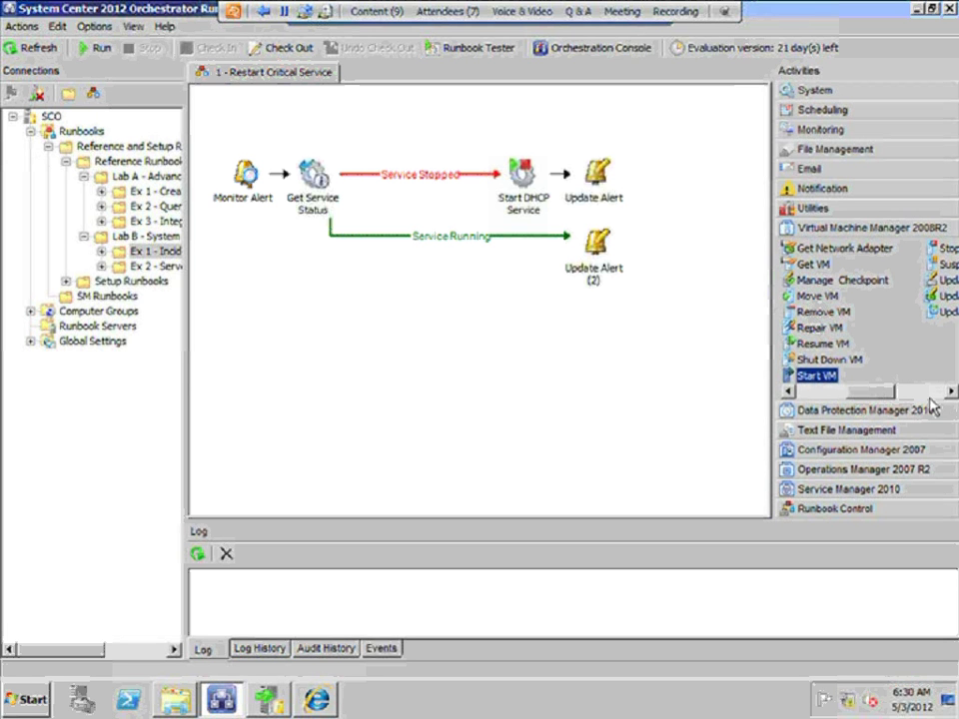
click(924, 393)
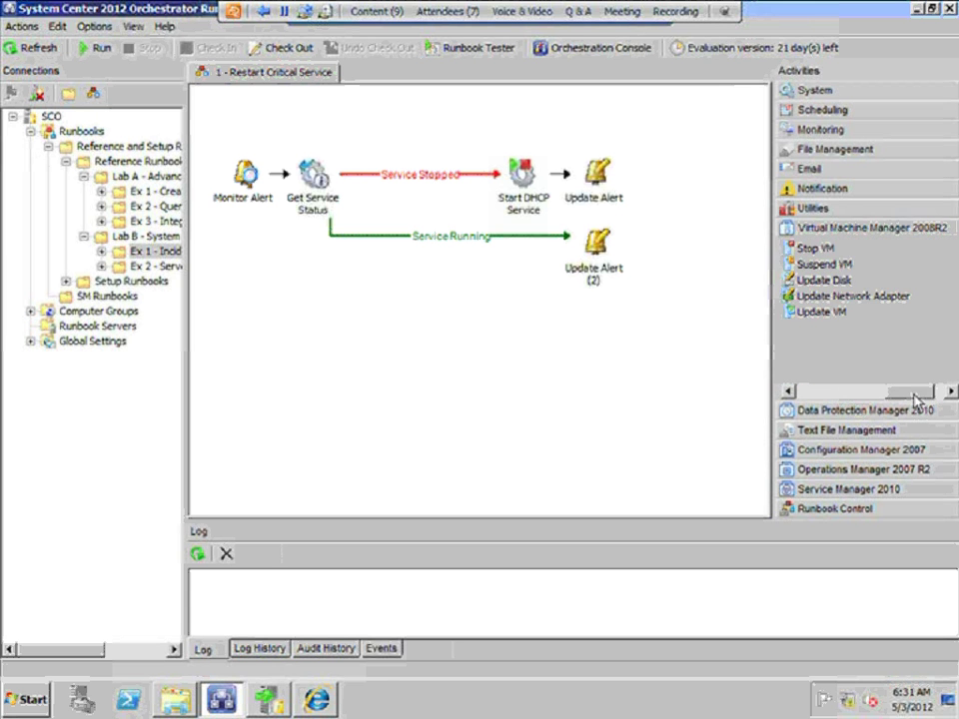
drag(921, 392, 813, 397)
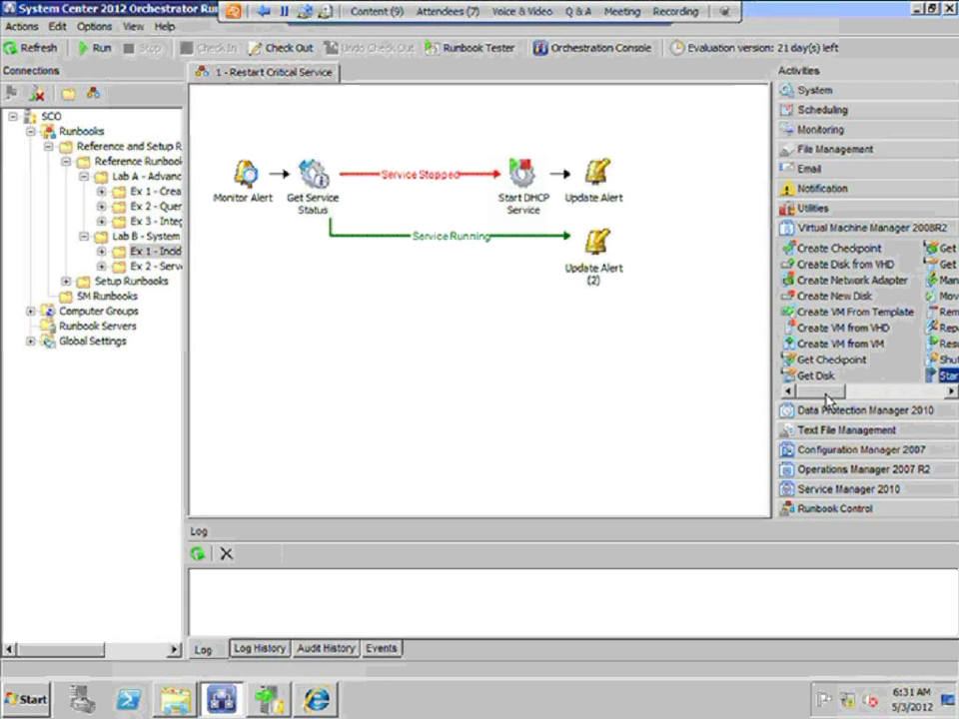
click(826, 417)
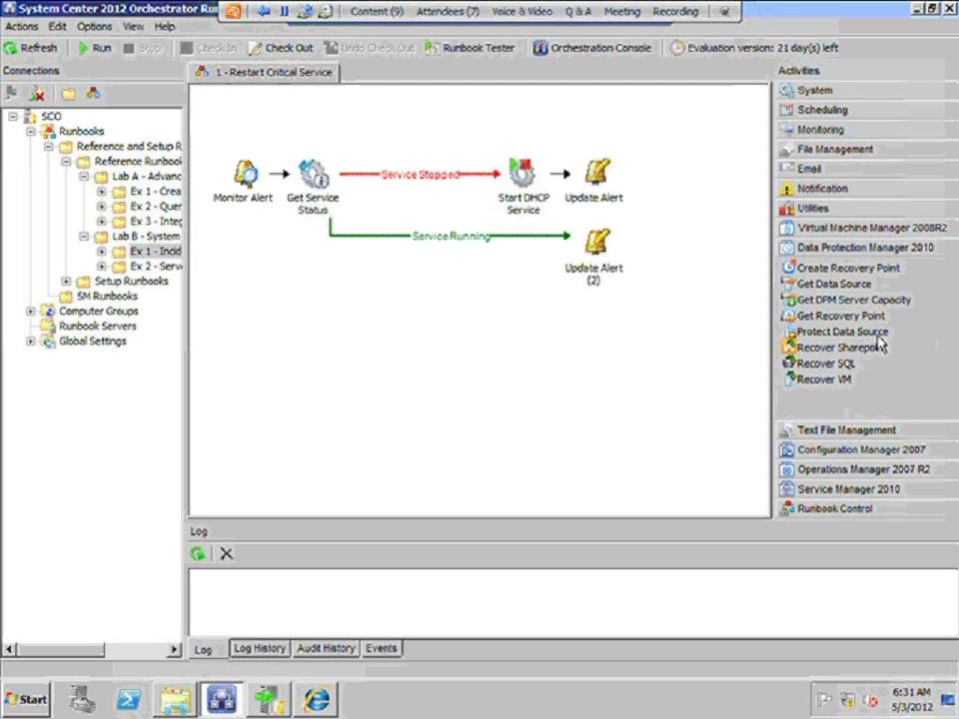
Review DPM's Protect Data Source, Recover VM/SQL/Sharepoint and Get Recovery Point, then Configuration Manager's Create Collection
click(877, 336)
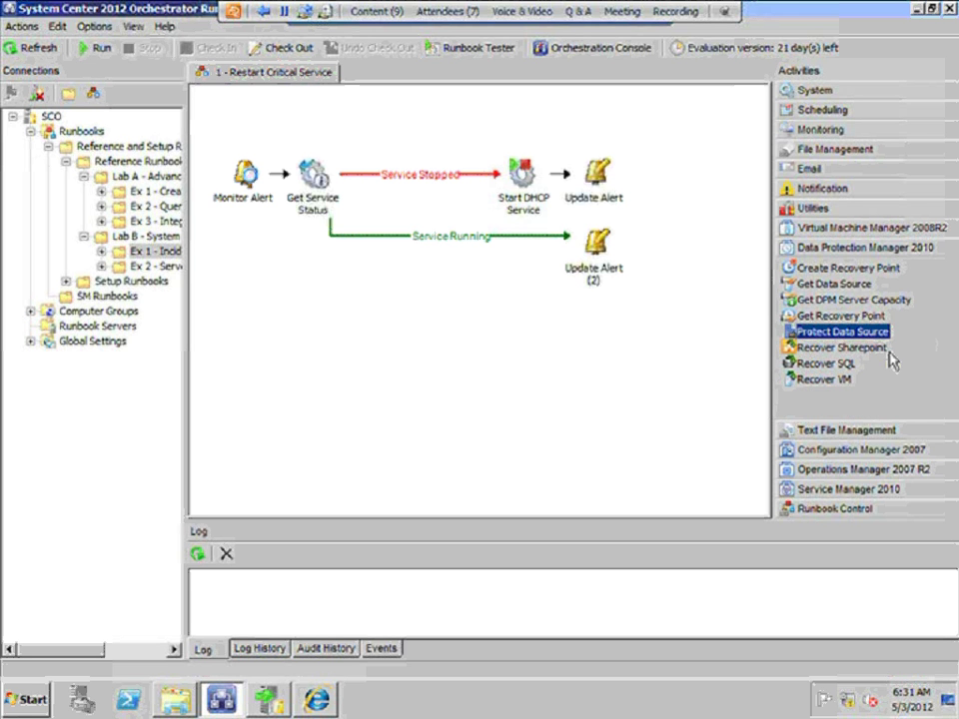
click(837, 383)
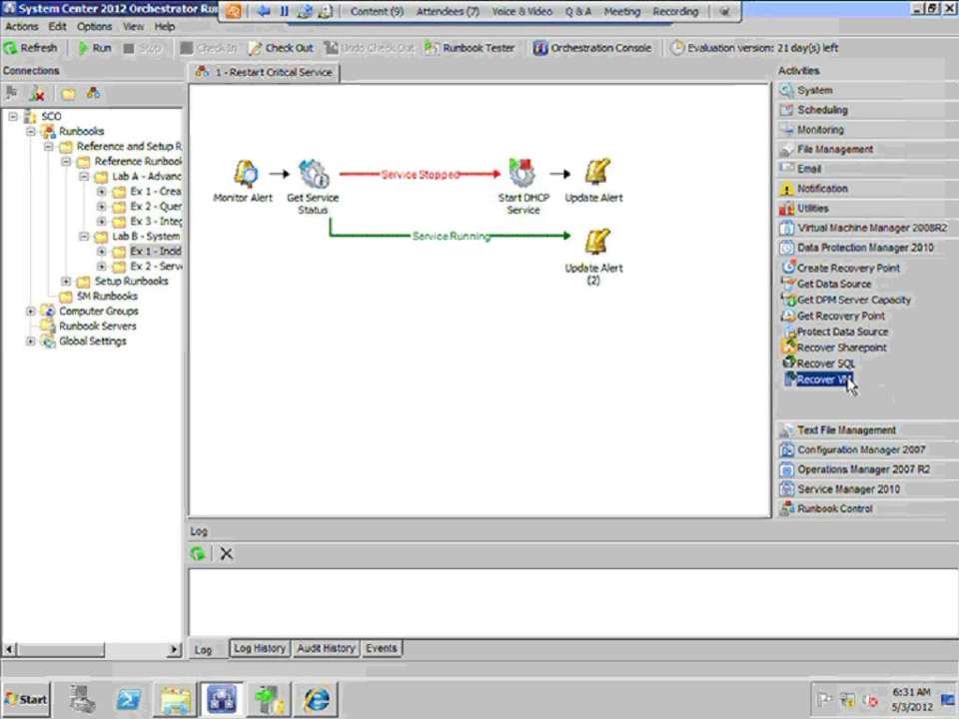
click(840, 364)
click(845, 348)
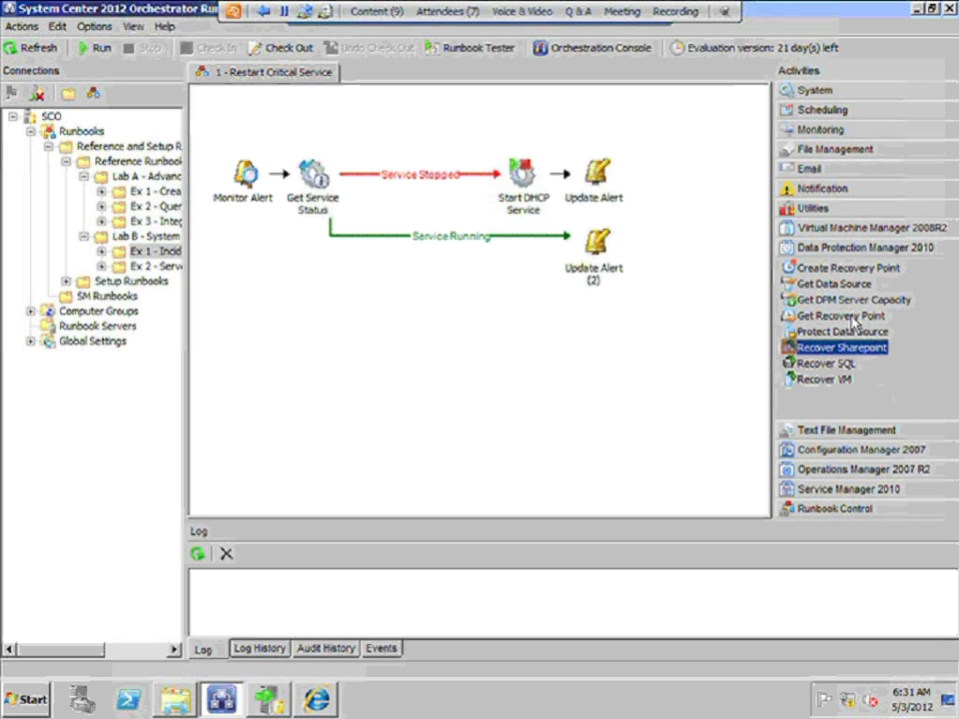
click(854, 317)
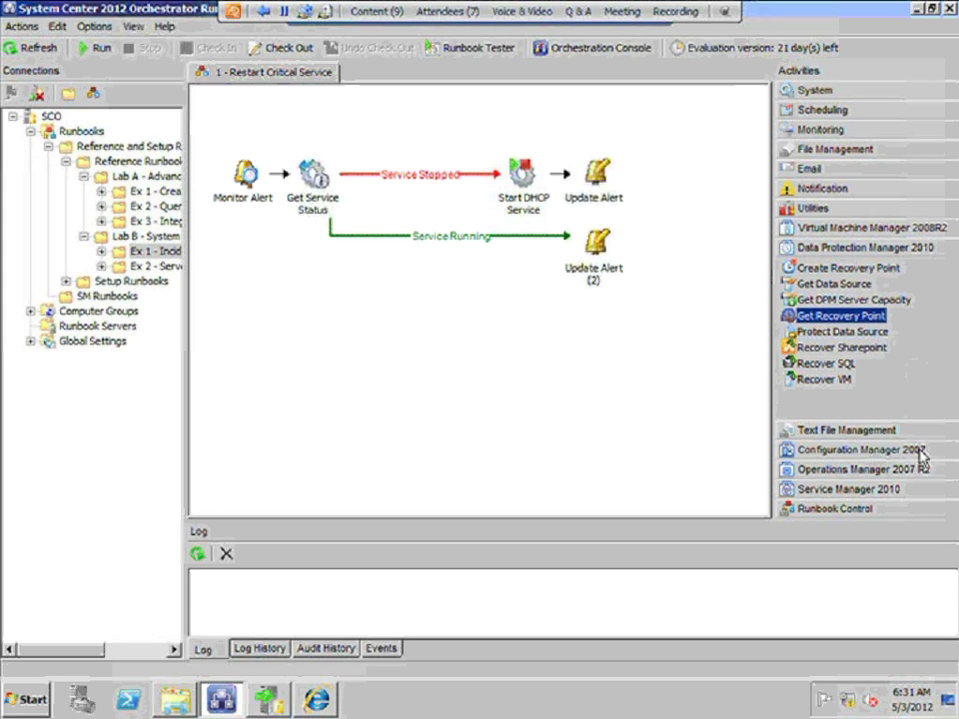
click(920, 451)
click(836, 370)
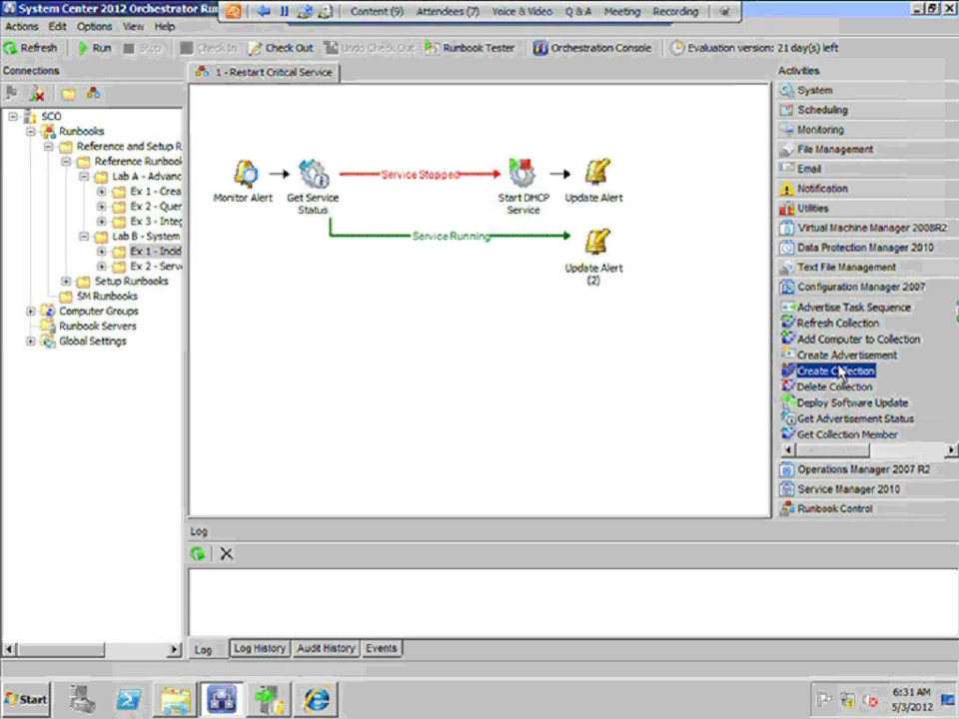
click(840, 356)
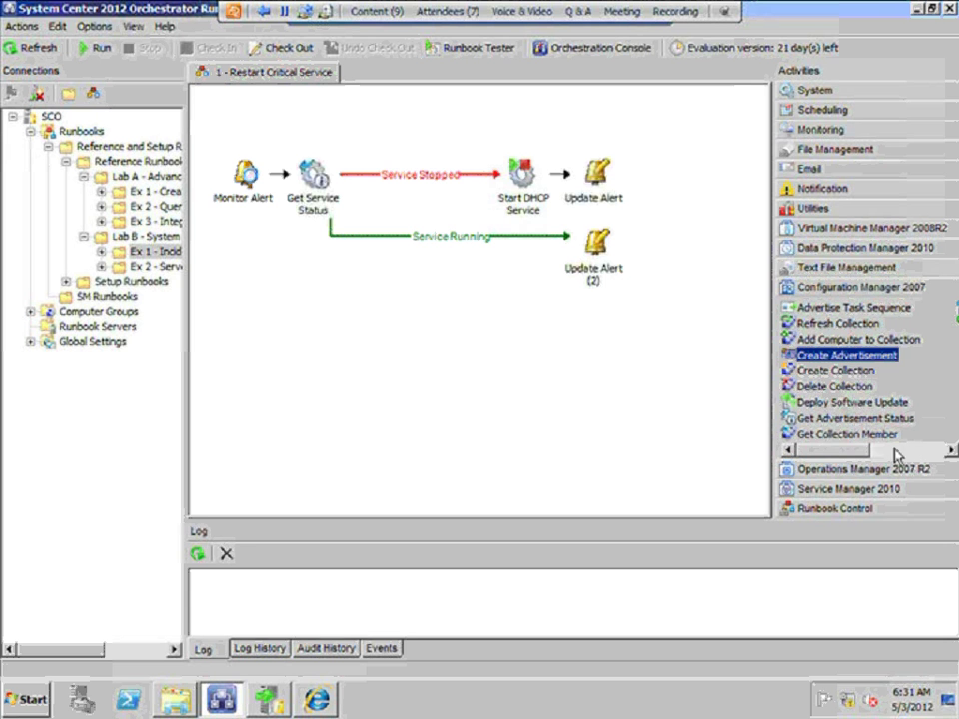
click(837, 403)
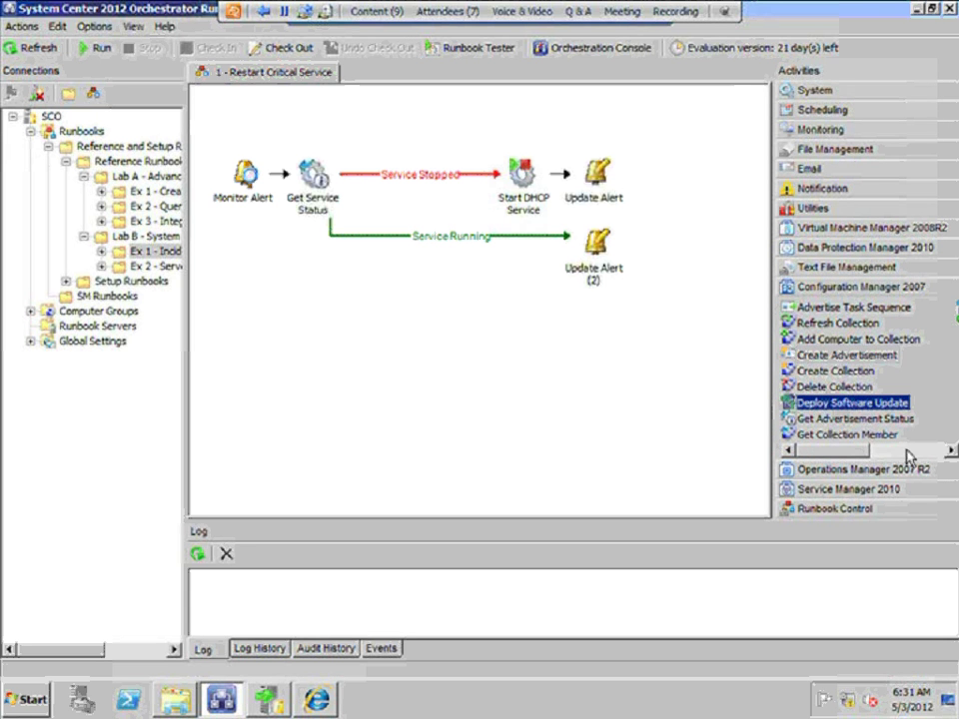
click(907, 451)
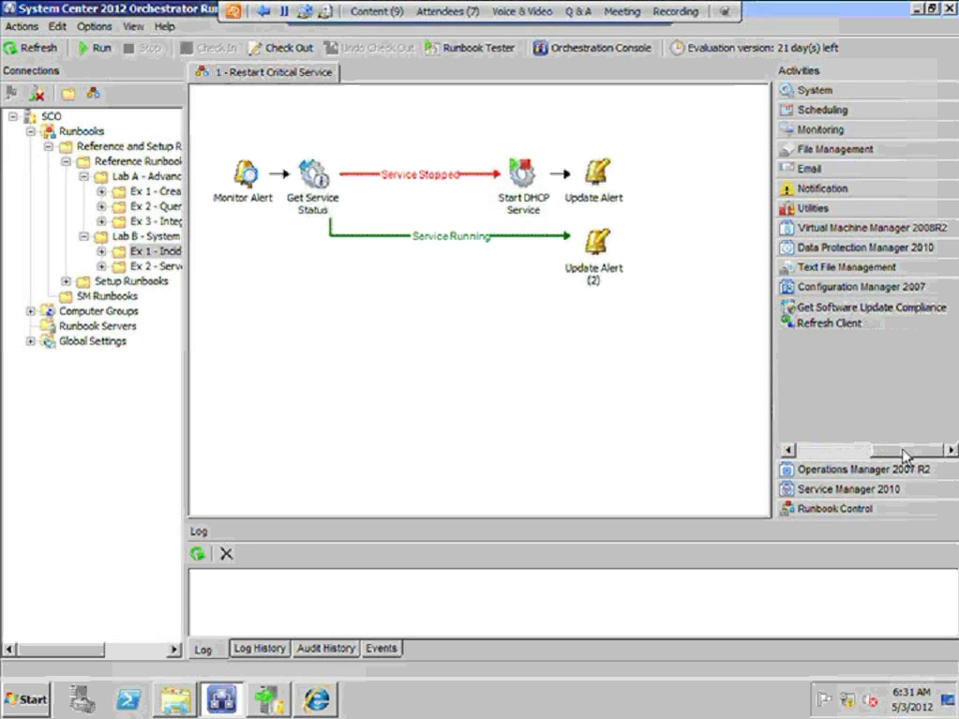
click(835, 452)
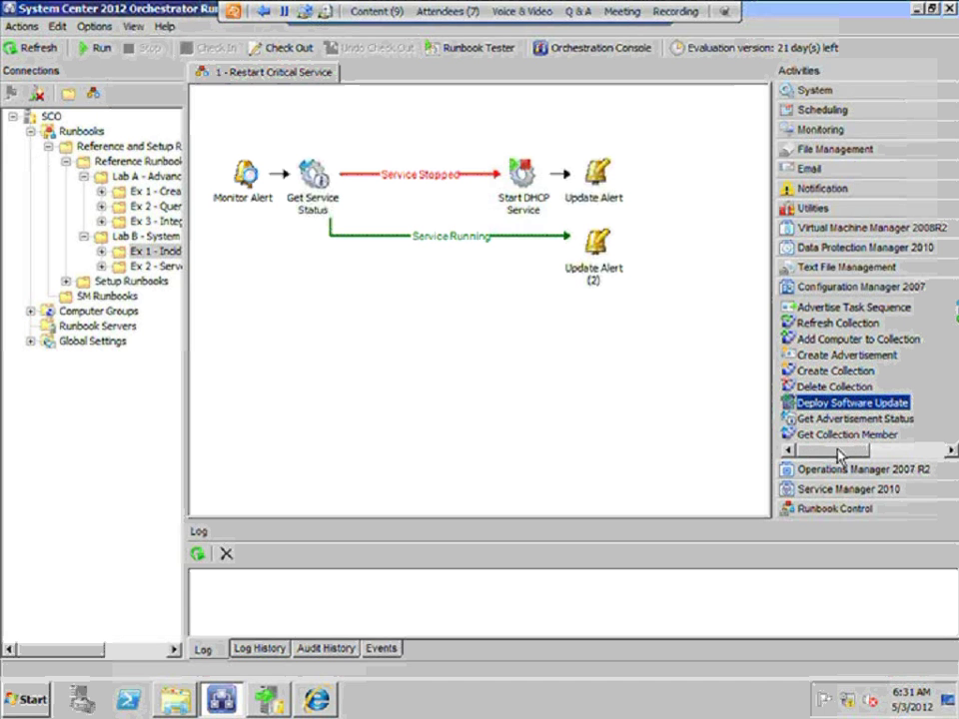
click(838, 357)
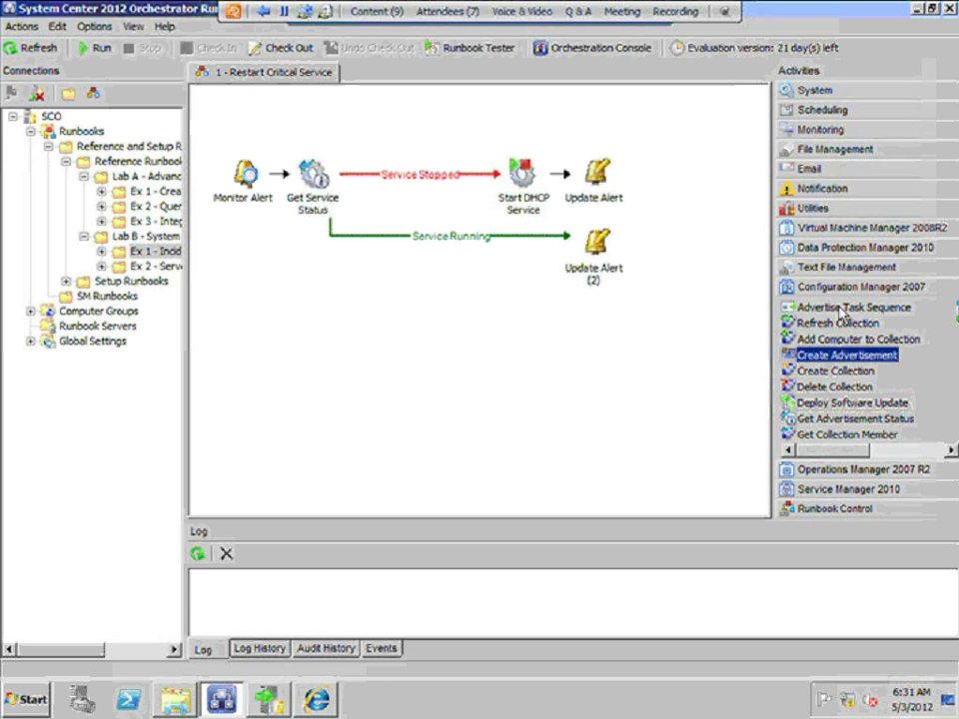
Expand Operations Manager 2007 R2 and review Get Alert, Get Monitor, Start/Stop Maintenance Mode and Update Alert
click(881, 469)
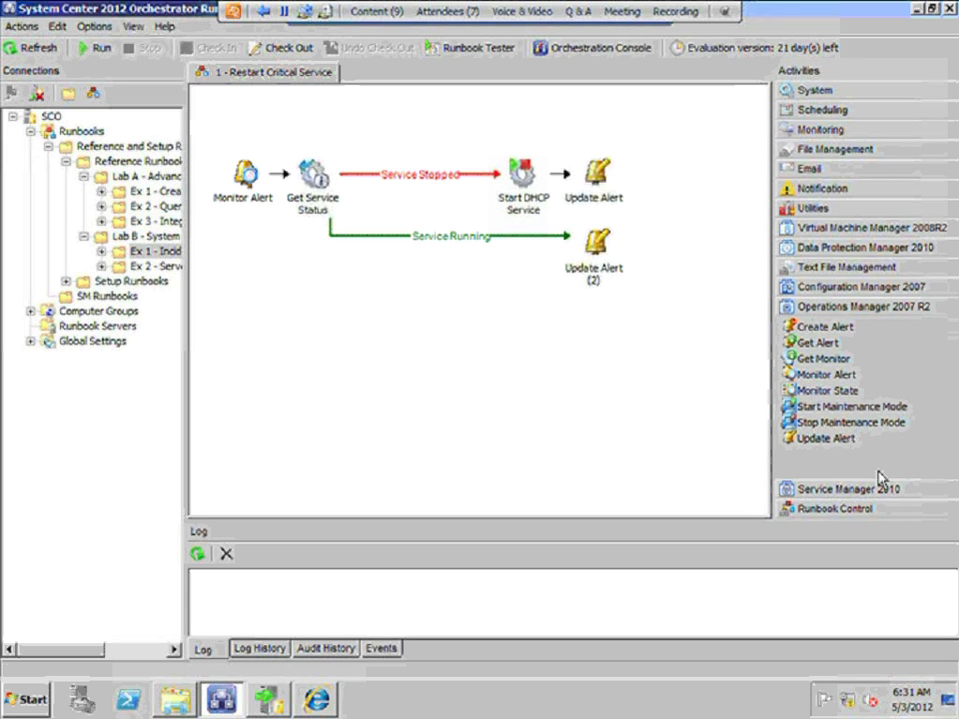
click(818, 342)
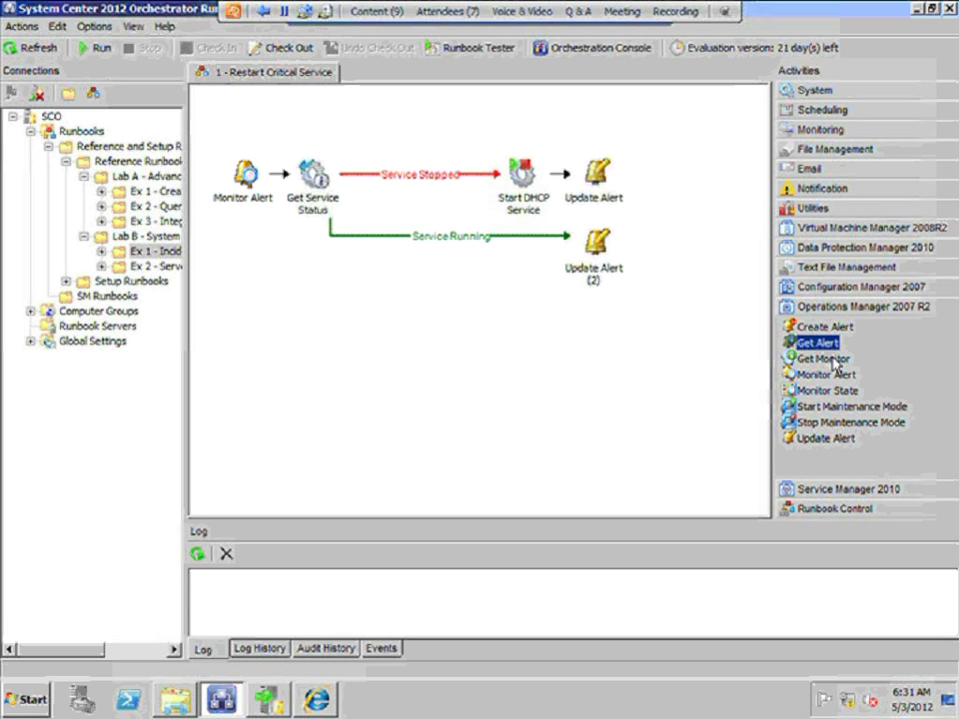
click(829, 360)
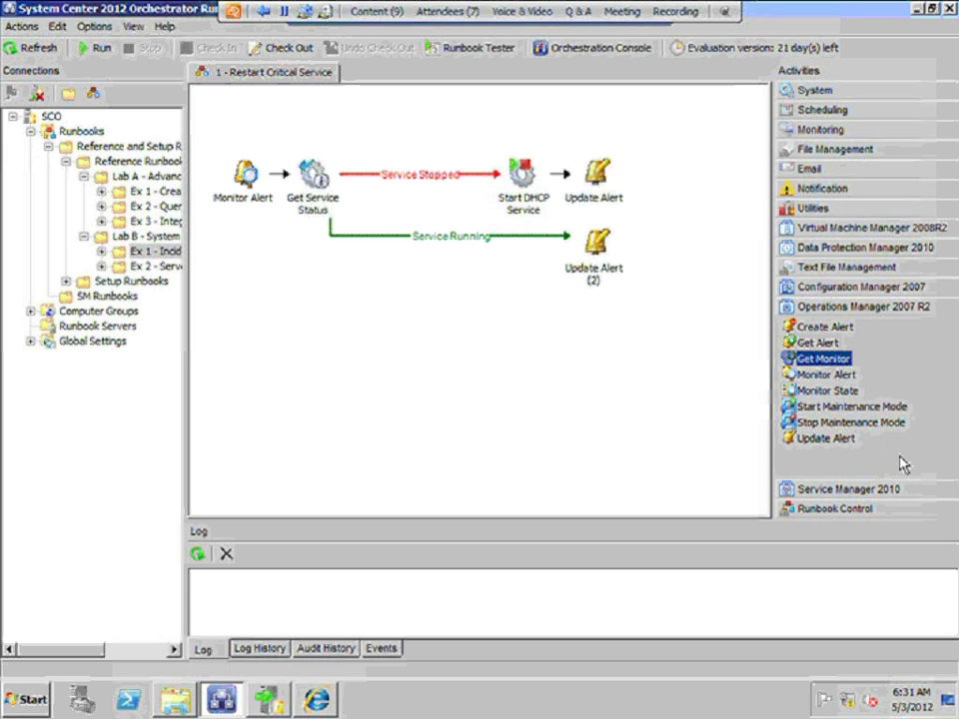
click(835, 408)
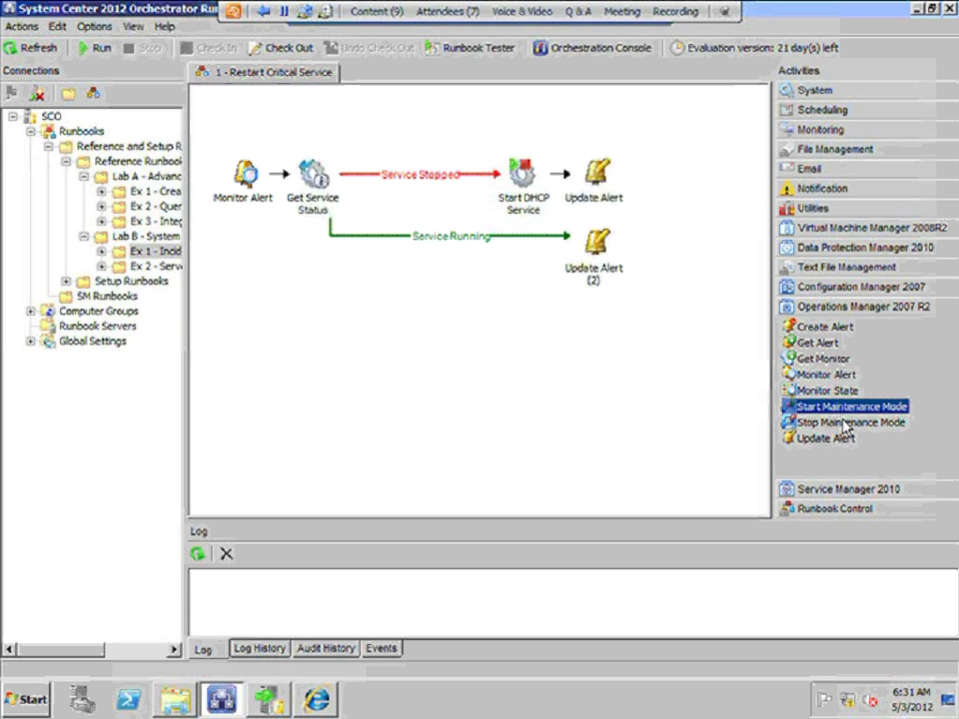
click(849, 424)
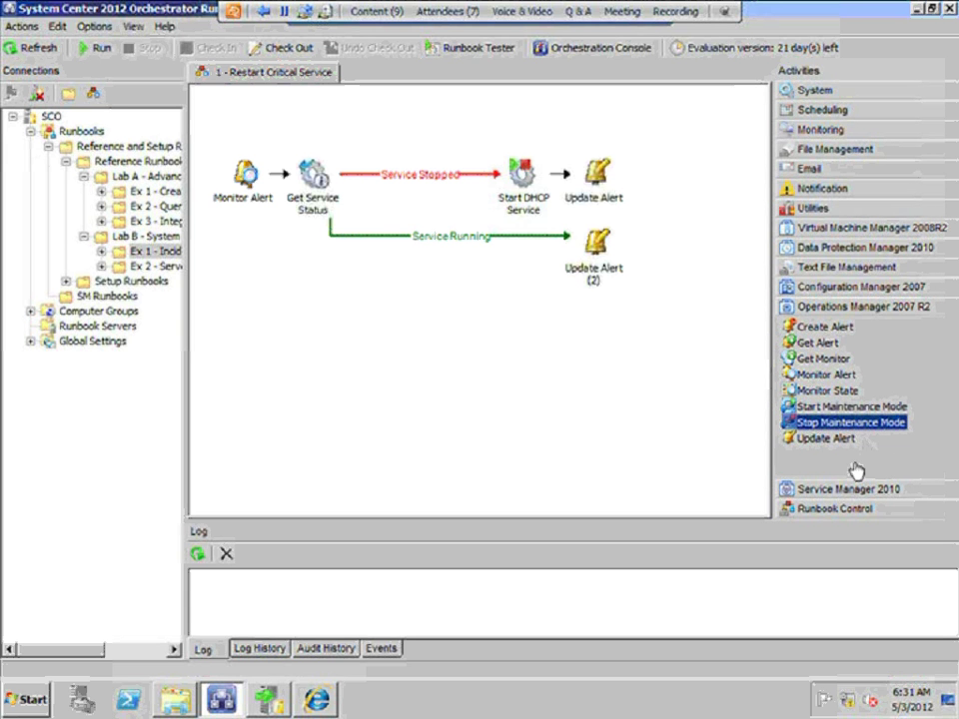
click(831, 440)
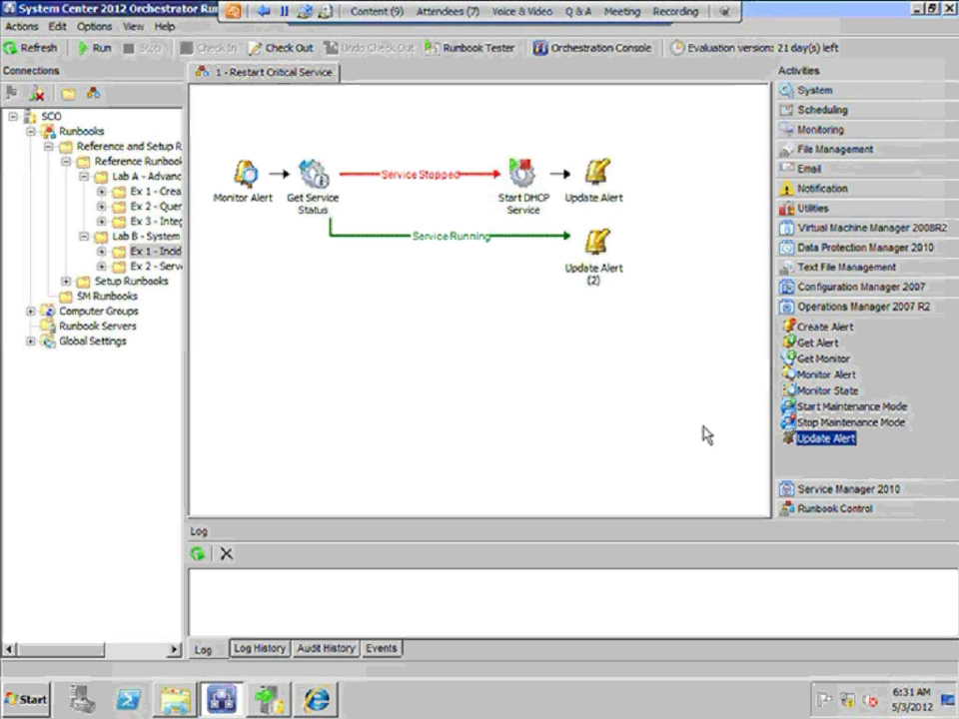
Expand Service Manager 2010, page through its list, and review Create Object and Get Activity
click(830, 489)
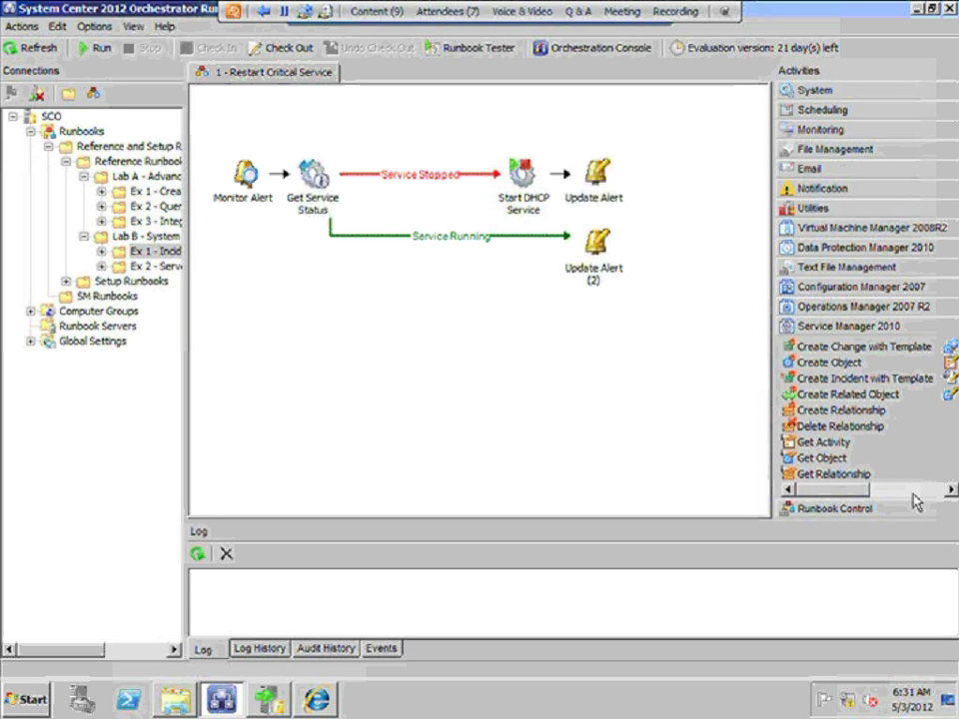
click(913, 493)
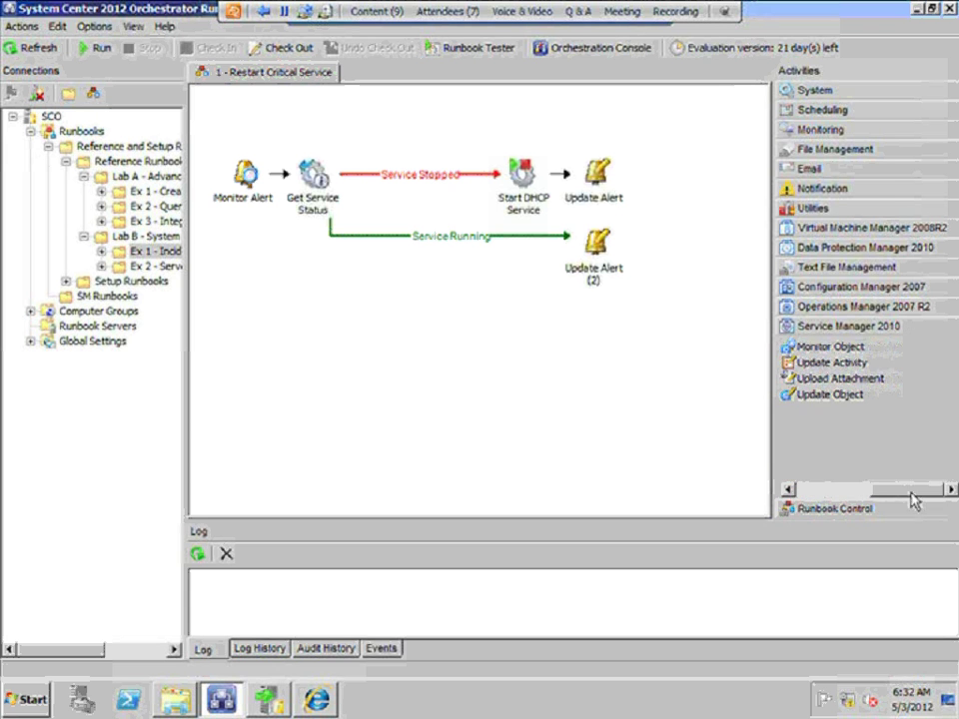
click(835, 491)
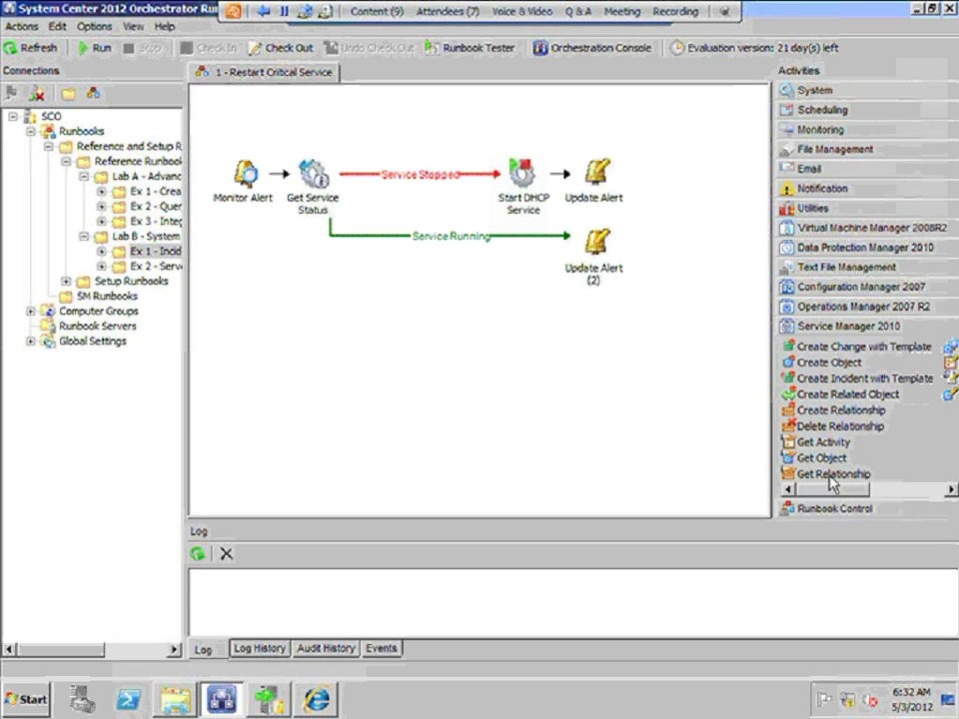
click(829, 364)
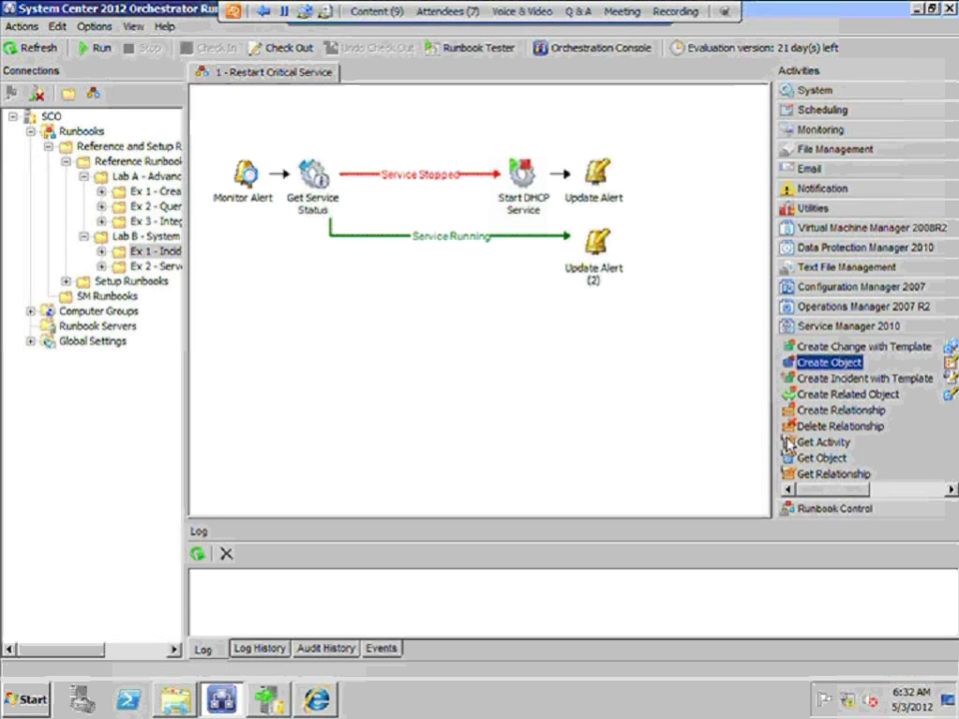
click(820, 443)
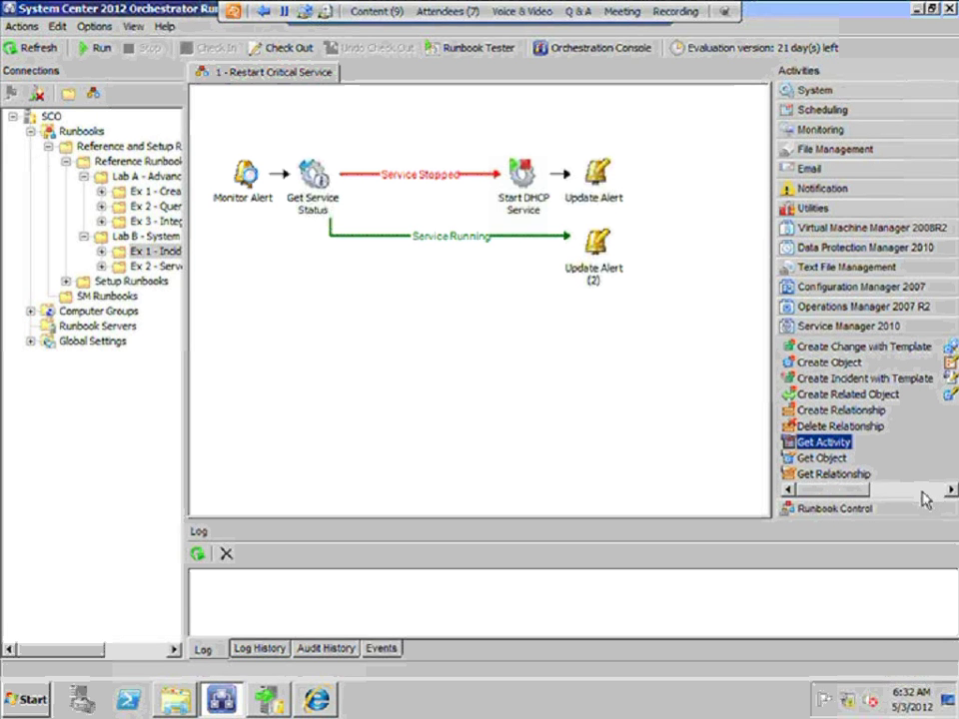
click(712, 418)
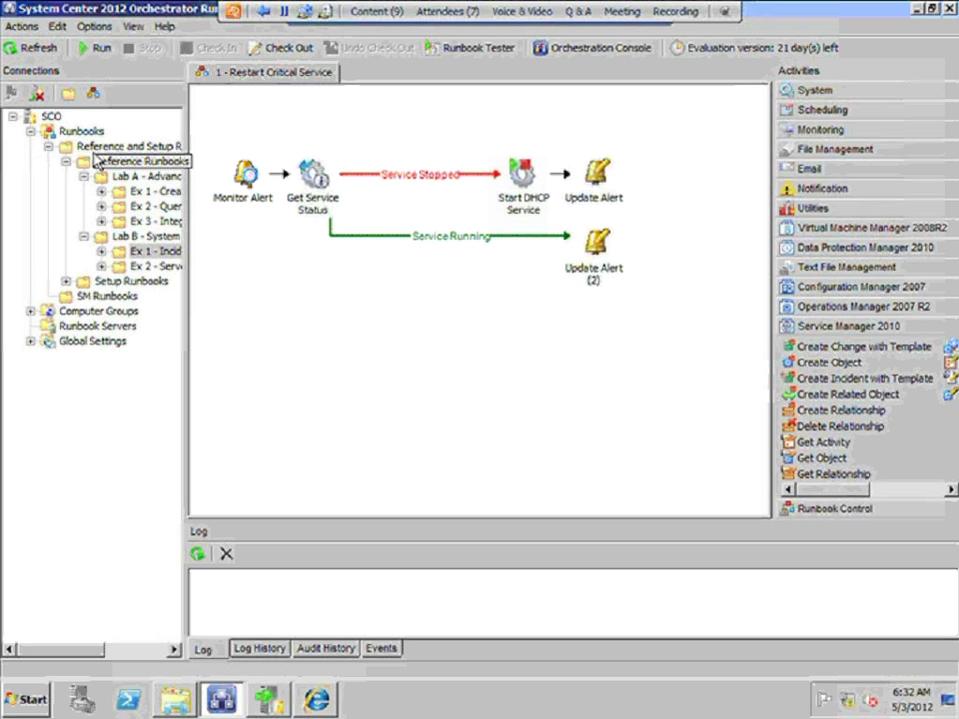
Create a new folder named TestFileManipulation under the top-level Runbooks node
click(47, 146)
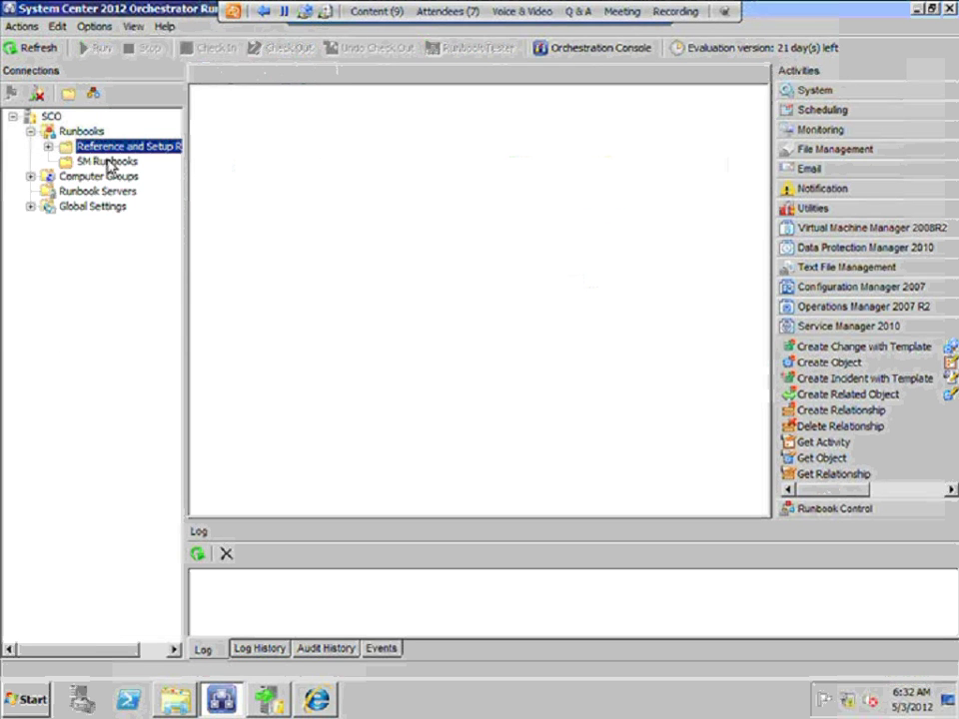
click(80, 132)
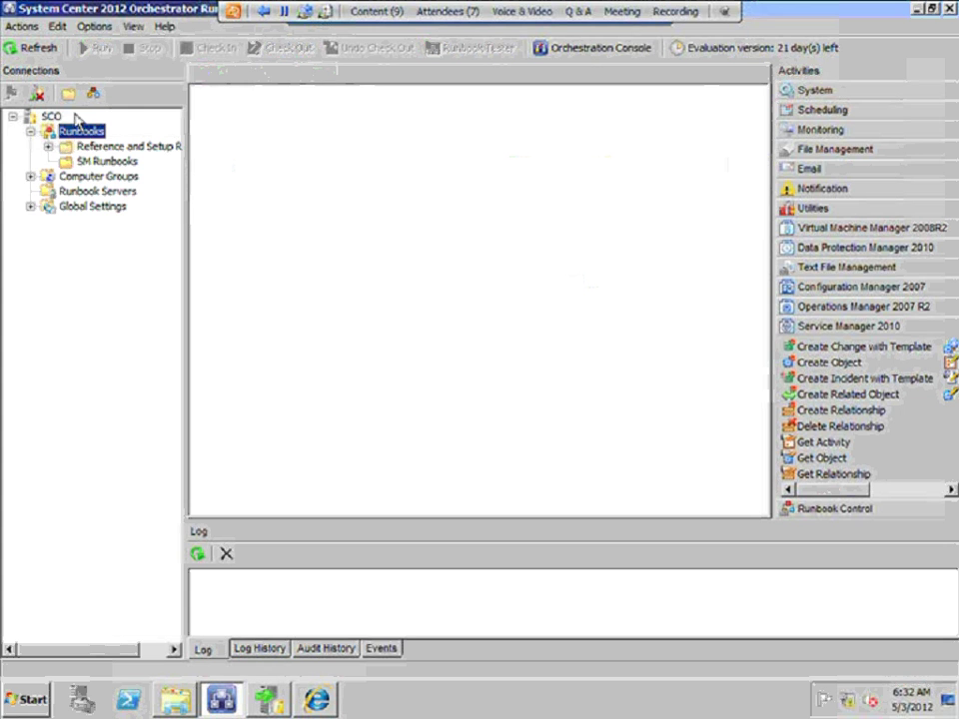
click(68, 93)
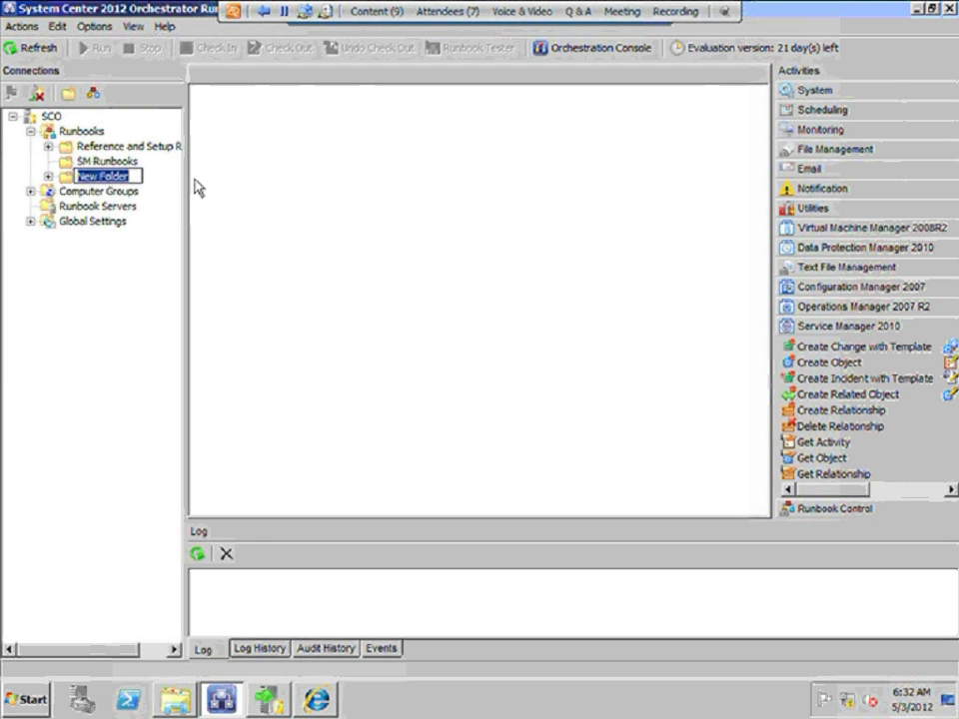
text(Test)
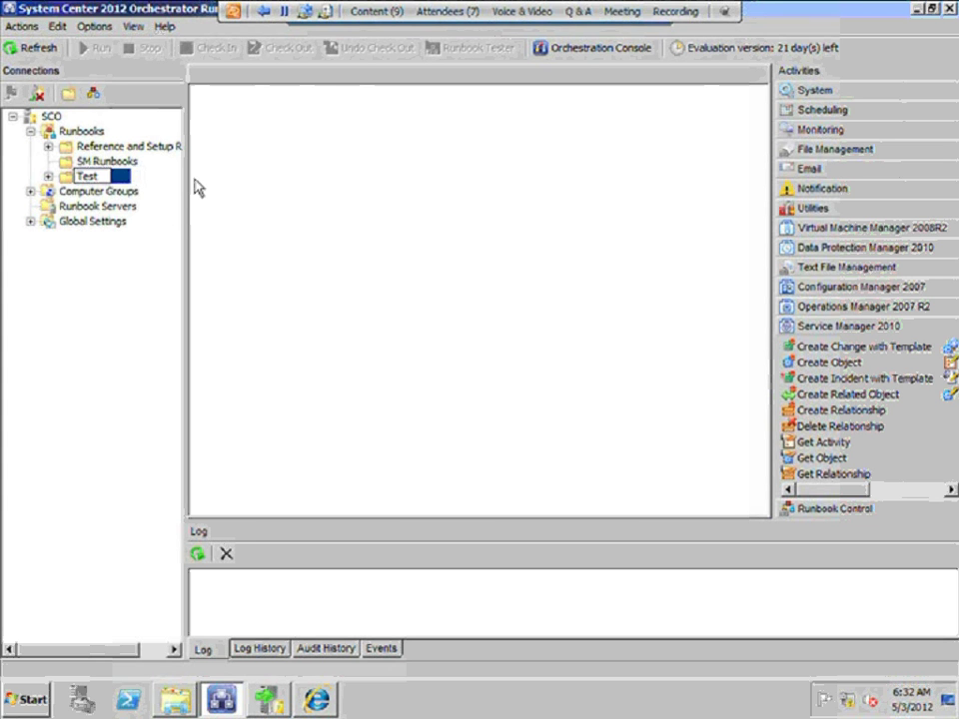
text(FileMani)
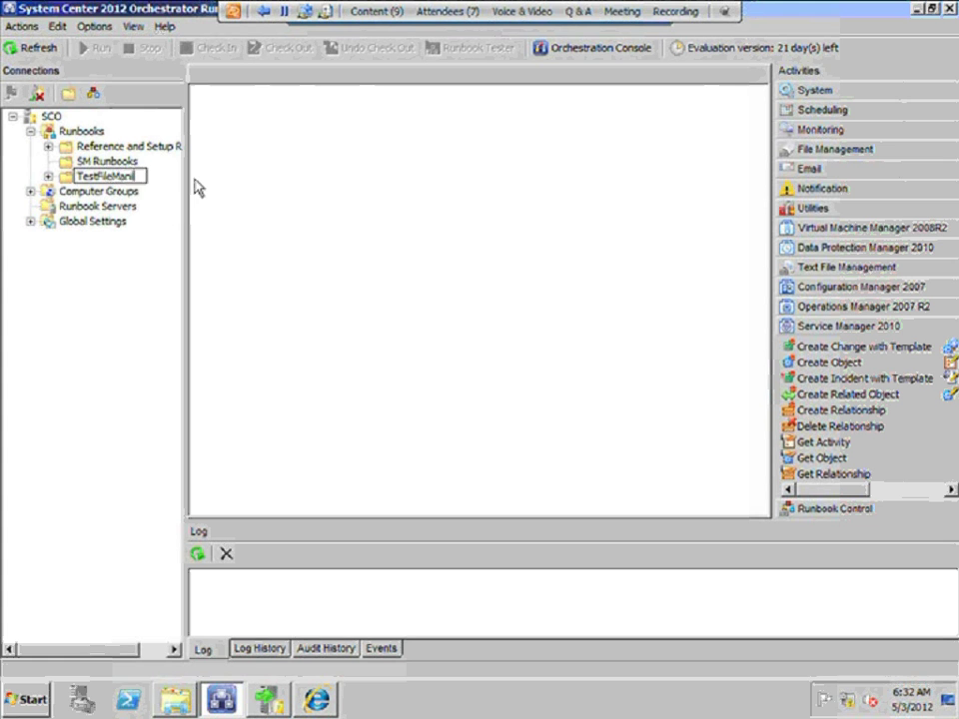
text(pulation)
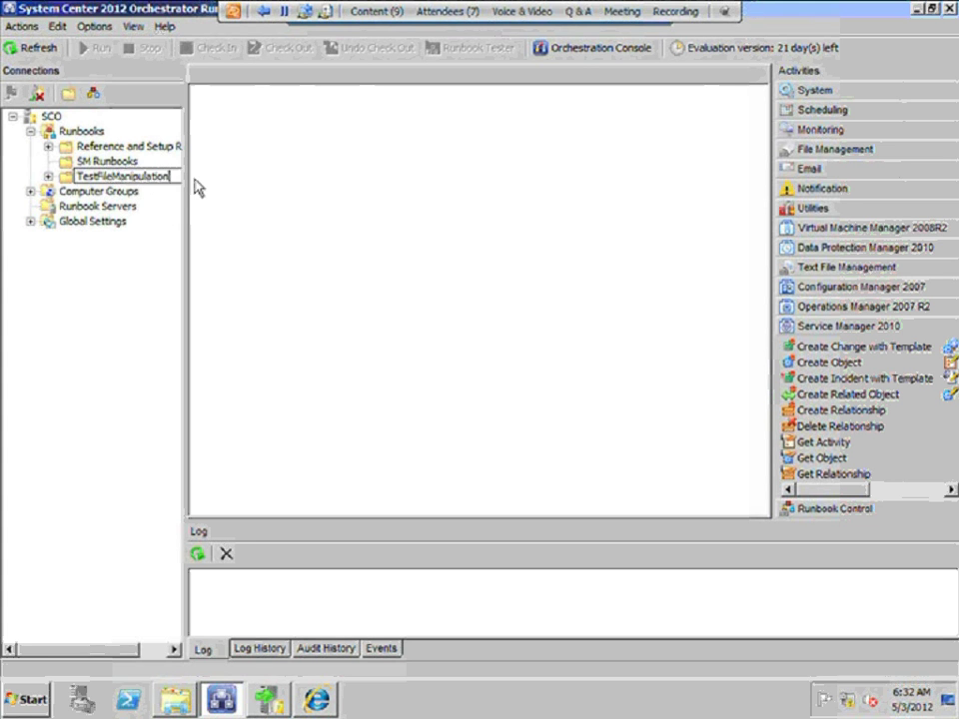
click(336, 354)
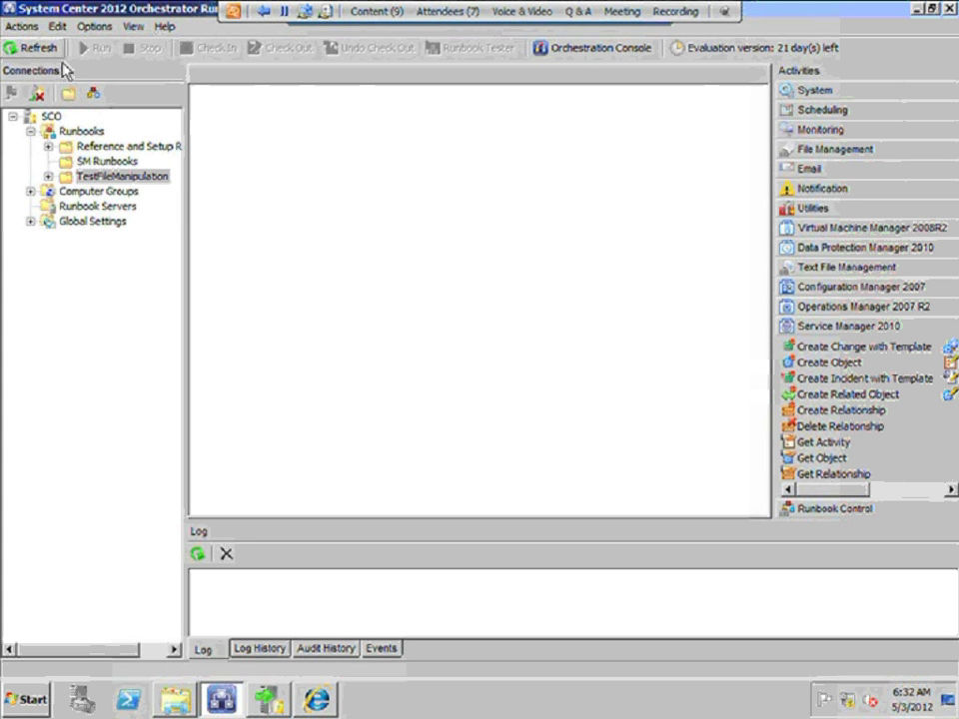
Add a new runbook inside the TestFileManipulation folder
click(142, 178)
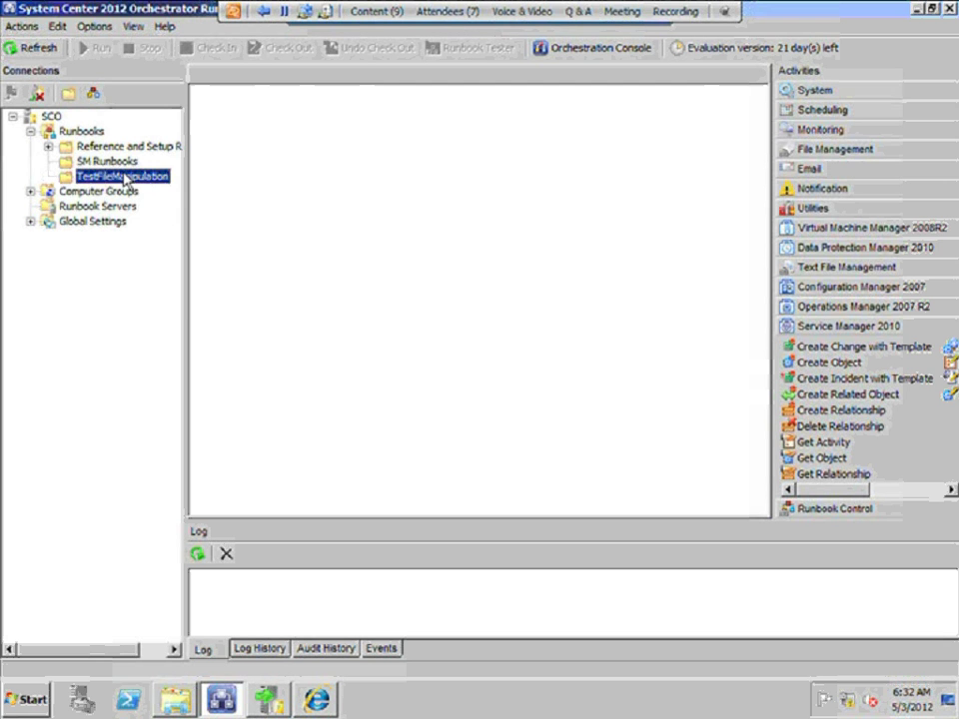
right_click(142, 180)
mouse_move(156, 182)
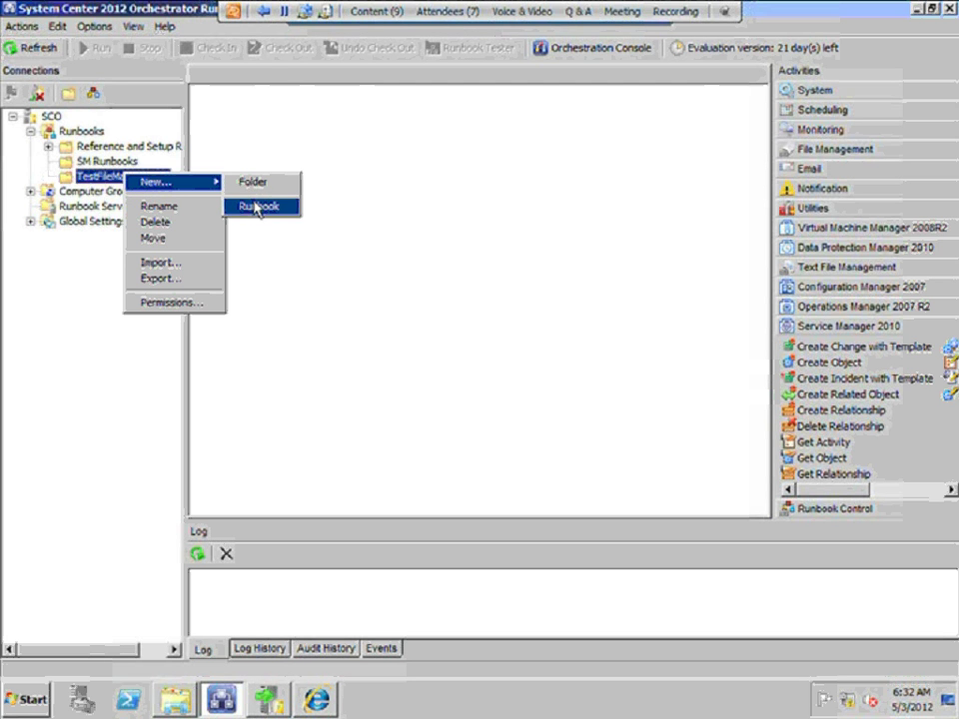
click(260, 206)
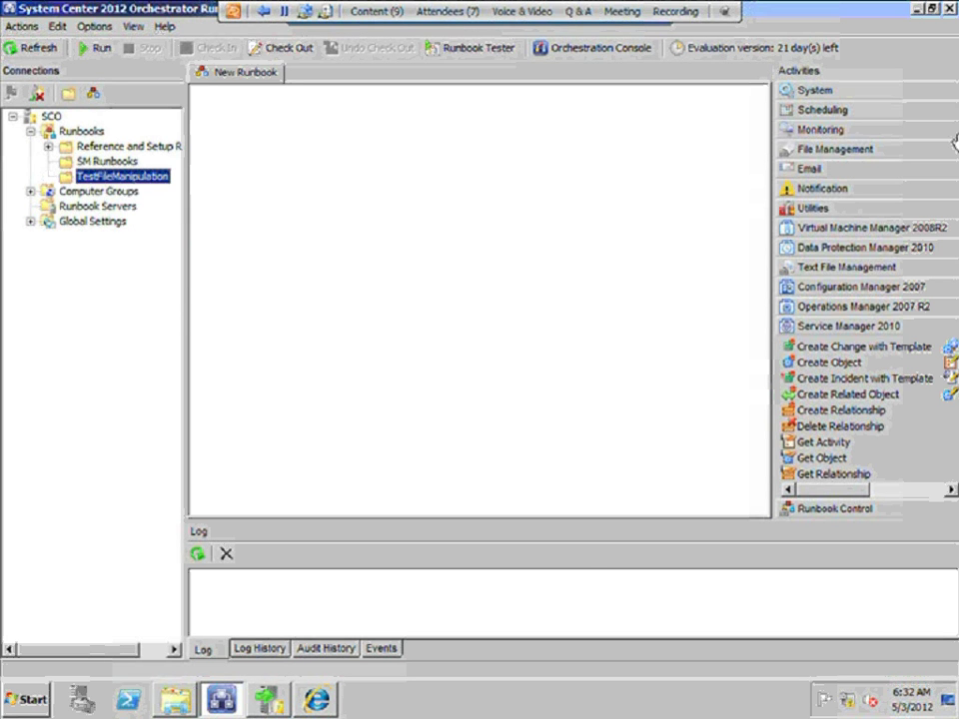
Expand File Management, then Text File Management to pick Append Line, then return to File Management
click(830, 151)
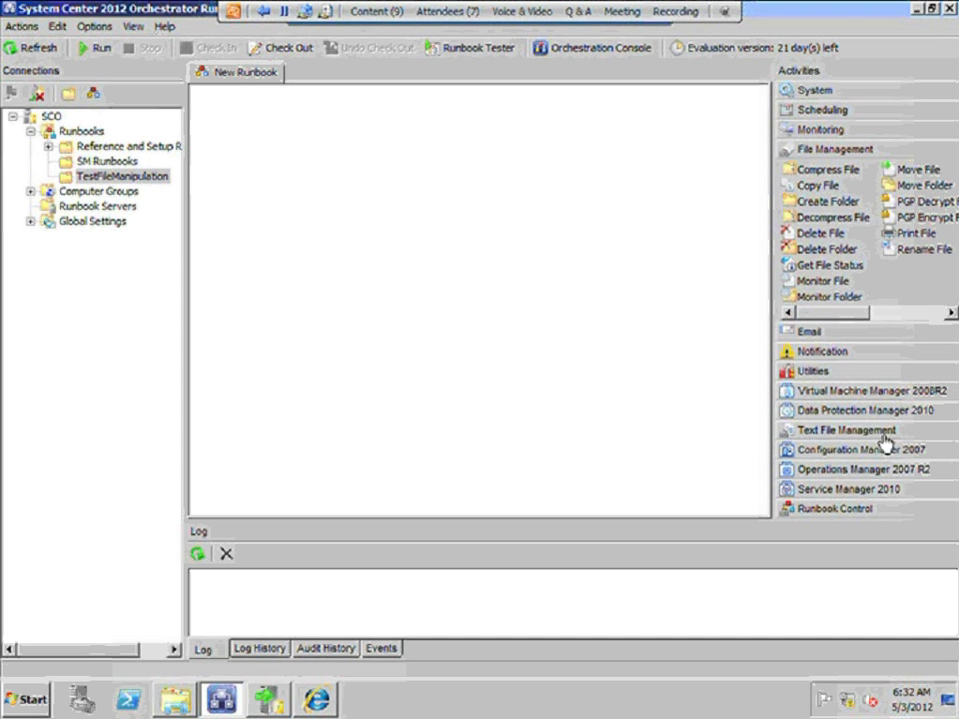
click(827, 432)
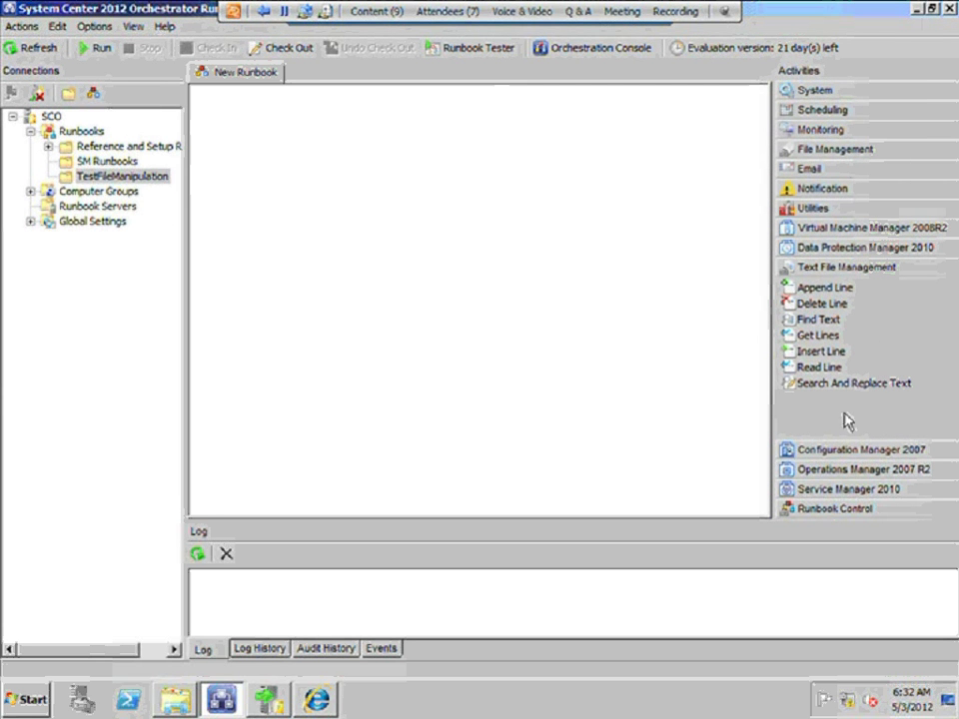
click(825, 287)
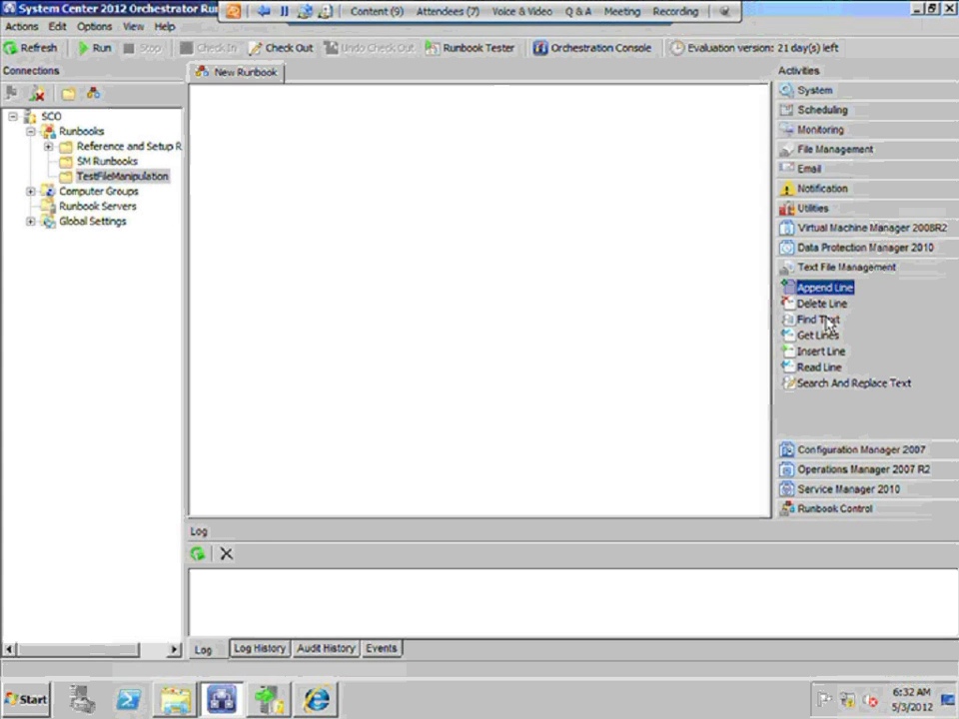
click(829, 151)
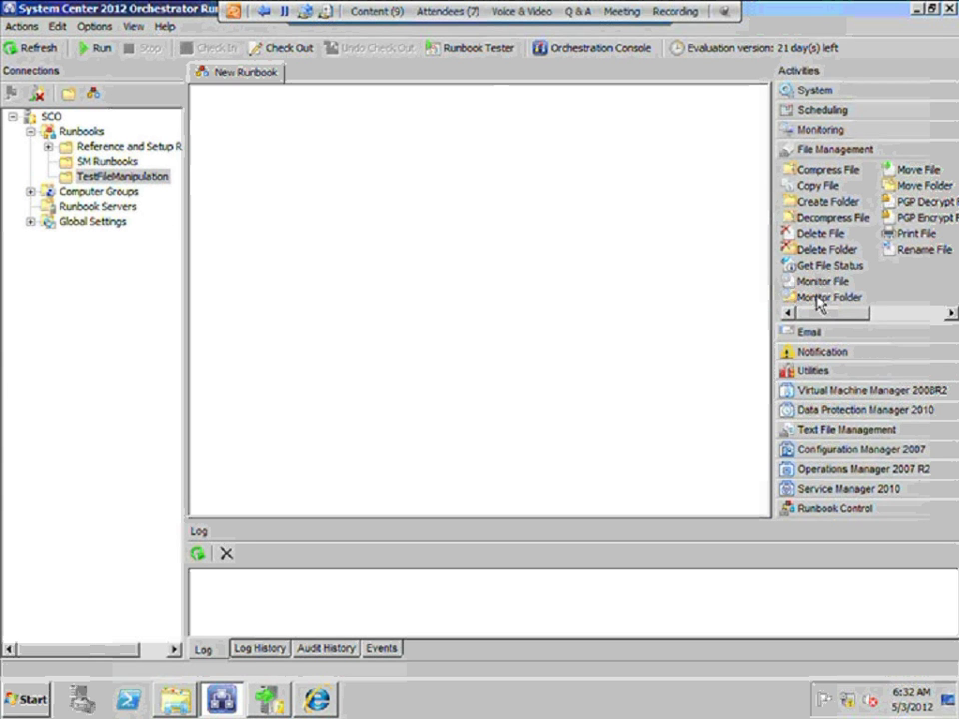
Place a Monitor Folder activity on the New Runbook canvas, accepting the check-out, and select it
drag(819, 297, 293, 222)
drag(293, 222, 294, 224)
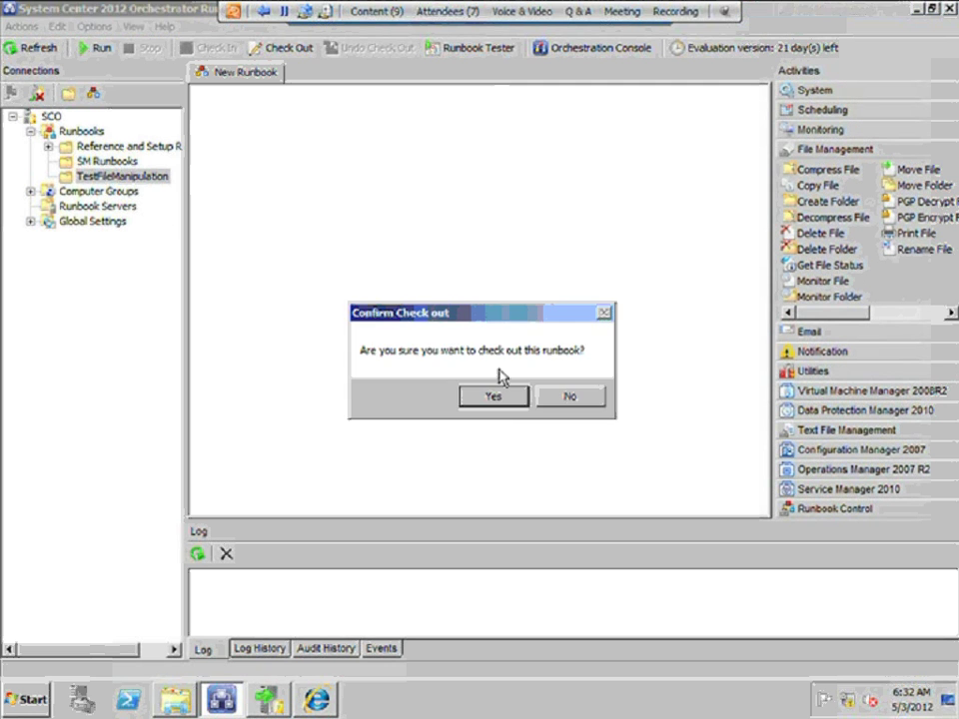
click(502, 400)
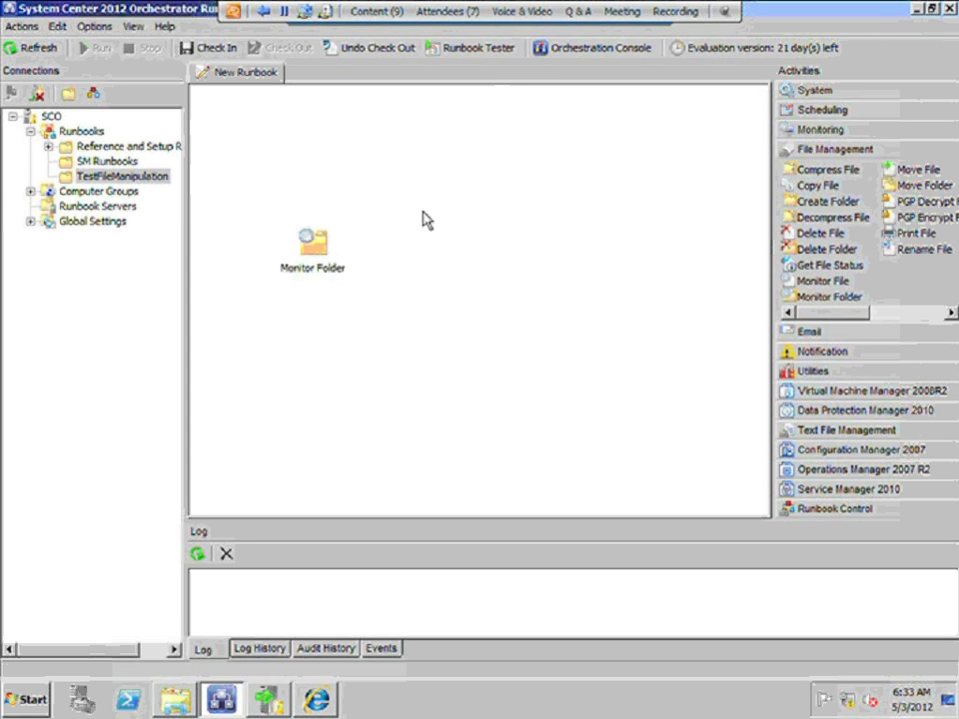
click(313, 242)
In Explorer, create a new folder at C:\ without merging it into the existing logs folder
mouse_move(175, 702)
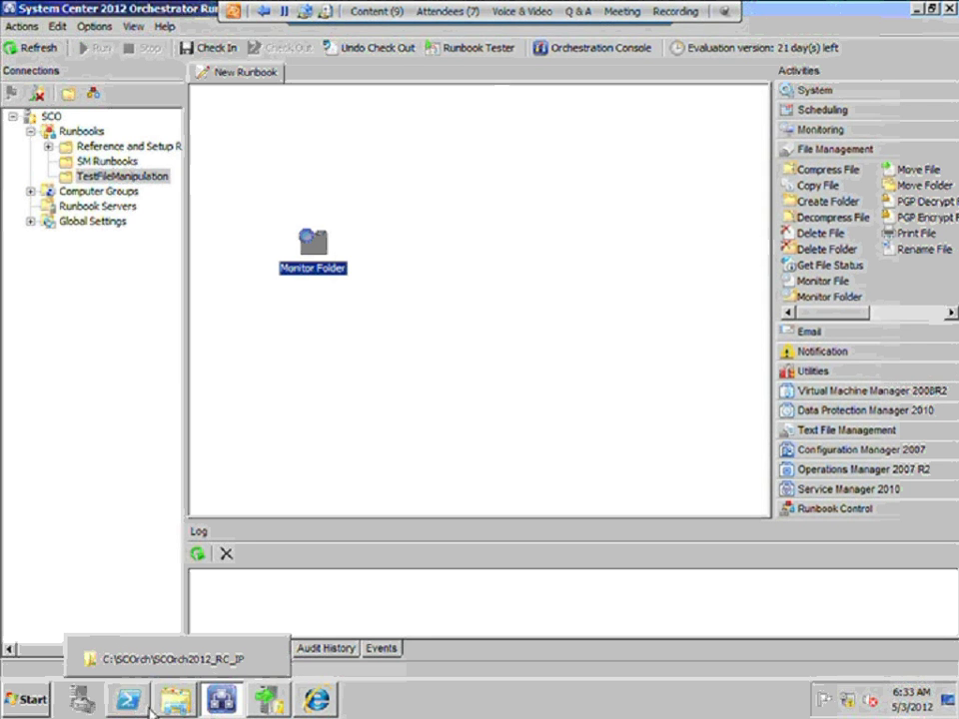
click(175, 704)
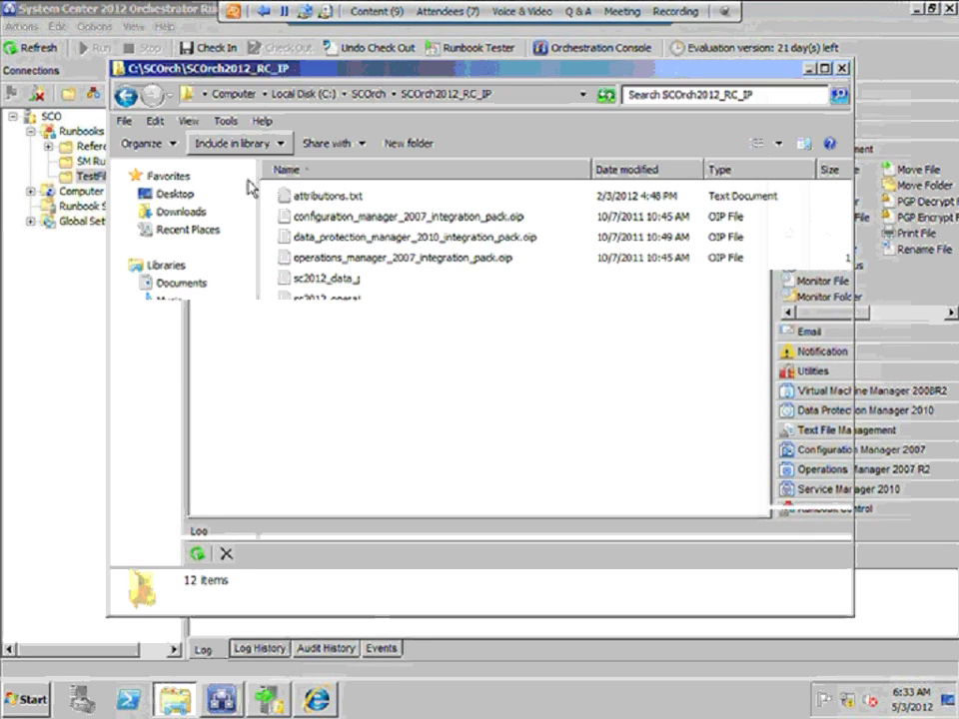
click(298, 100)
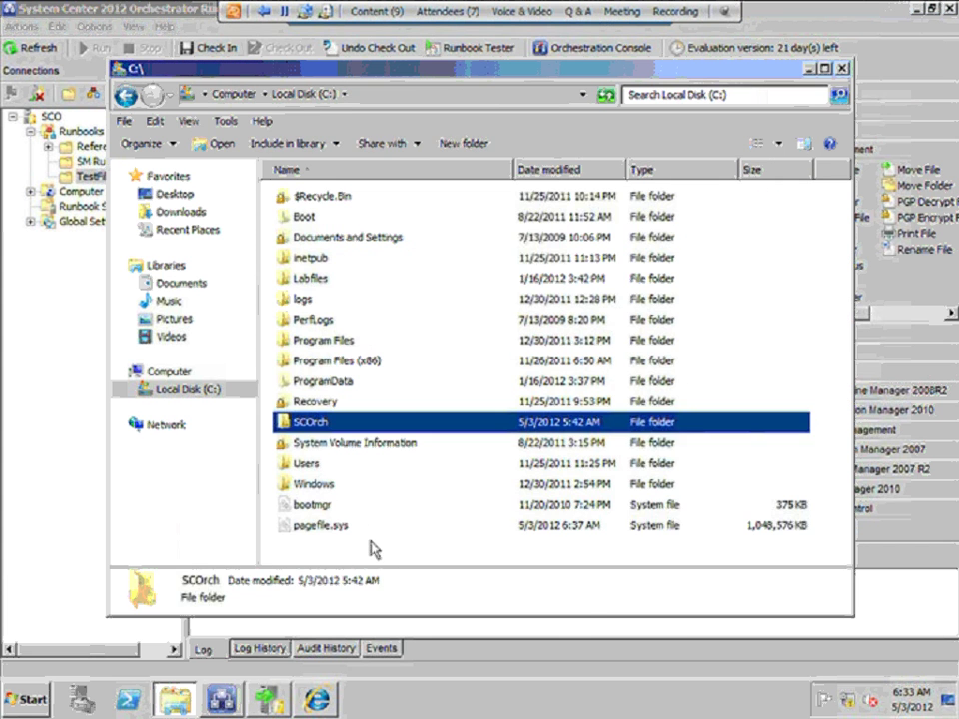
right_click(373, 347)
mouse_move(470, 508)
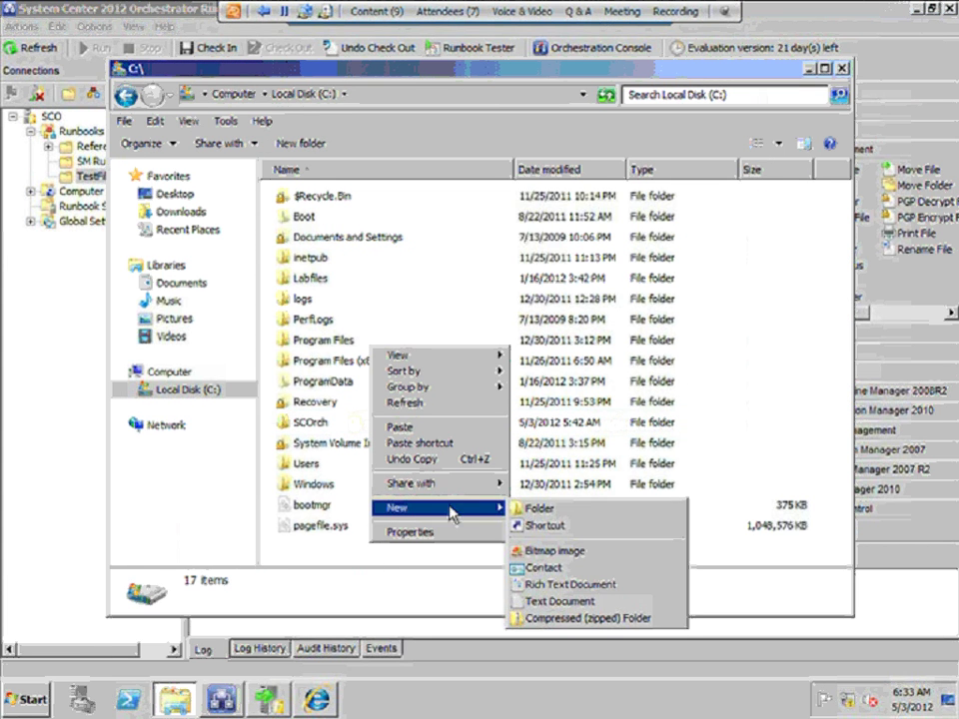
click(534, 512)
text(logs)
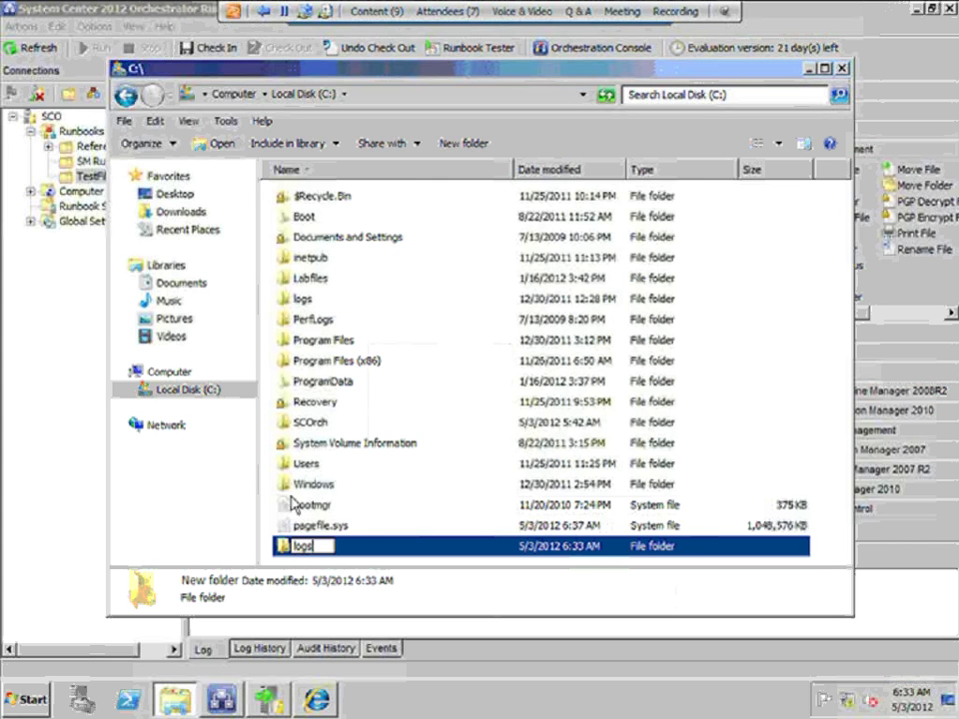
key(Return)
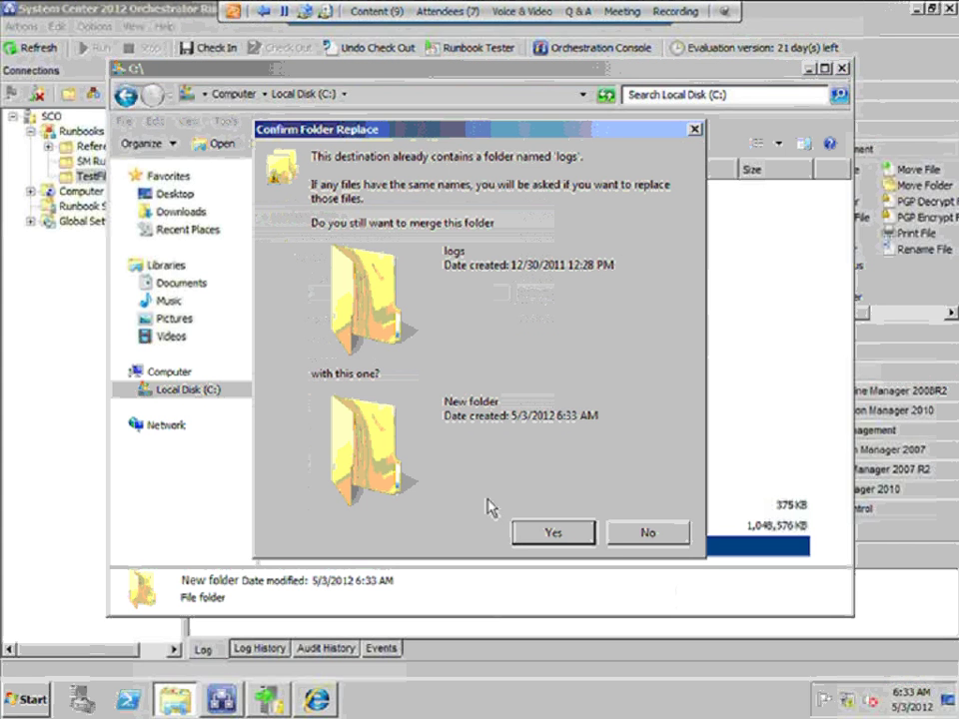
click(628, 537)
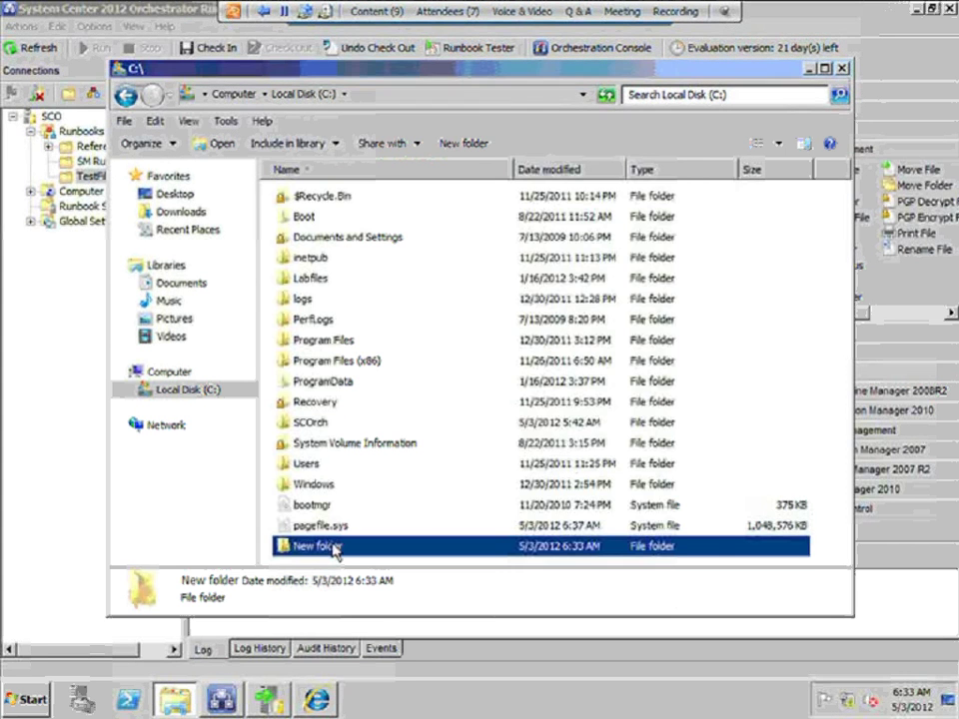
Rename the new folder to loguri, open it, and minimize Explorer
click(332, 549)
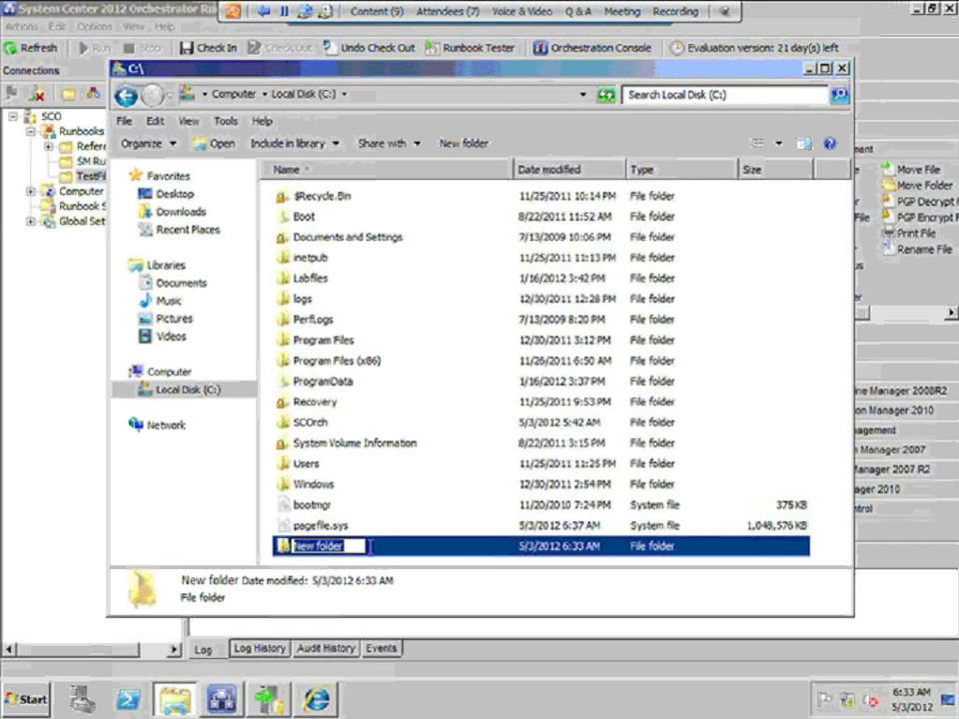
text(loguri)
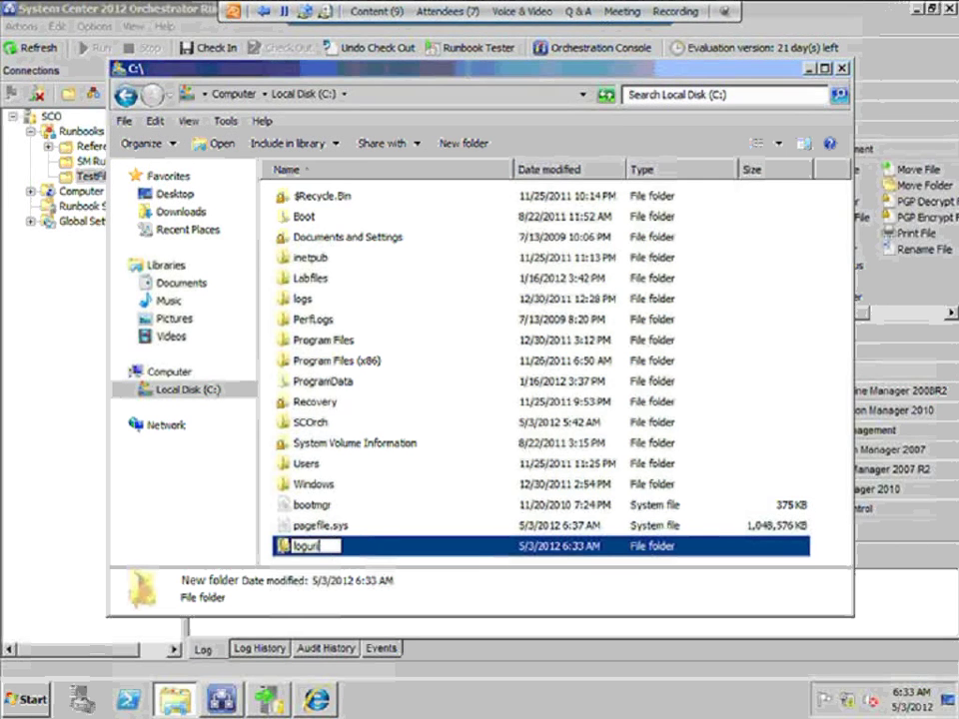
click(286, 551)
double_click(285, 548)
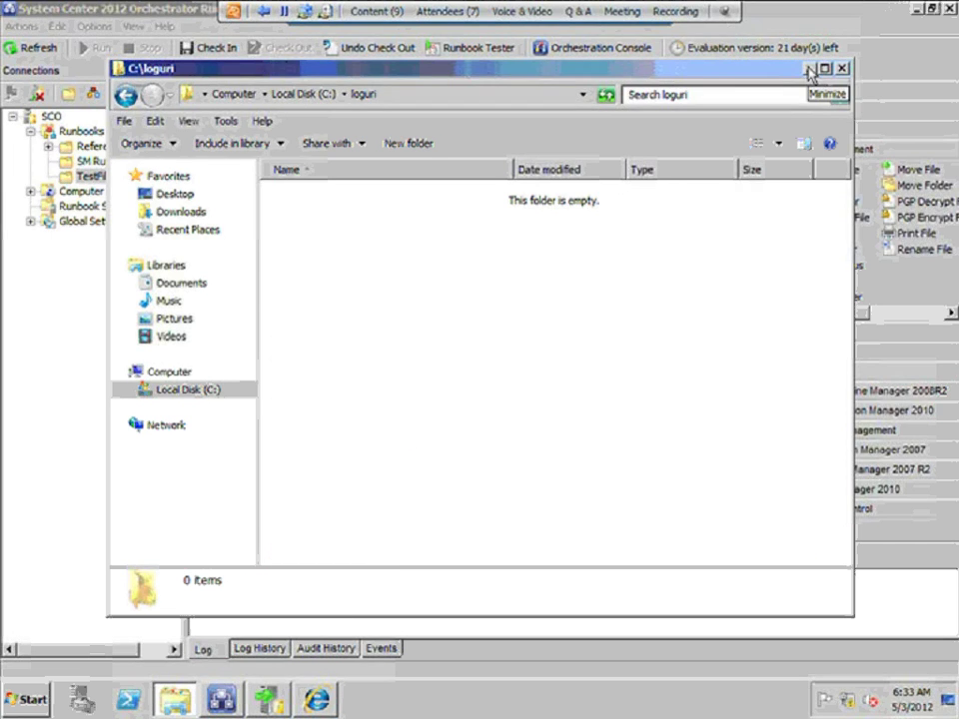
click(810, 69)
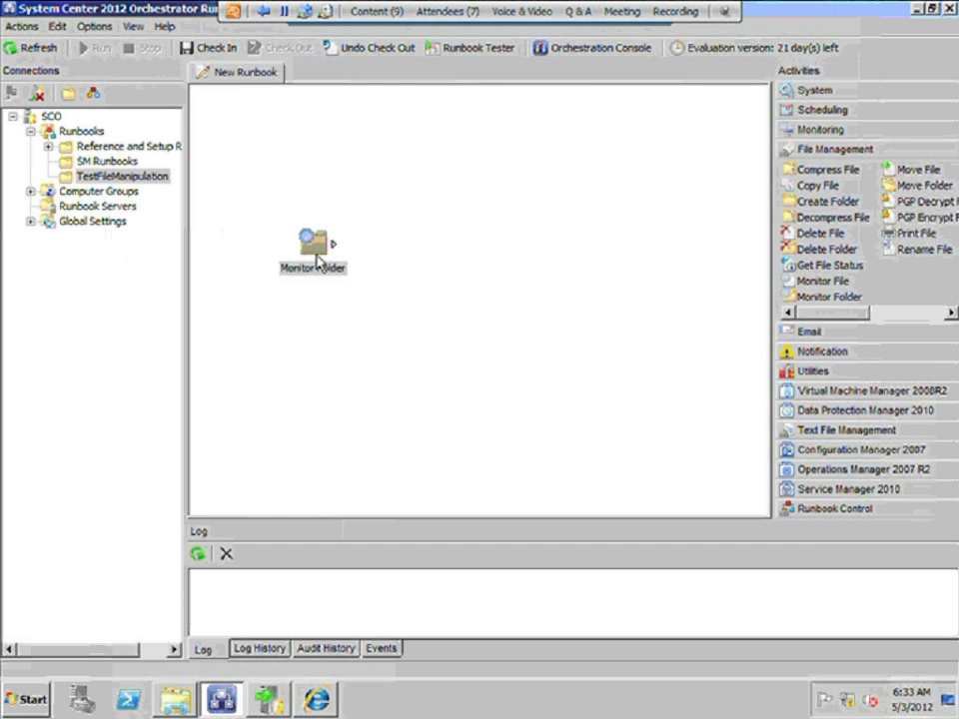
Set Monitor Folder's monitored folder to C:\loguri in its properties
right_click(312, 245)
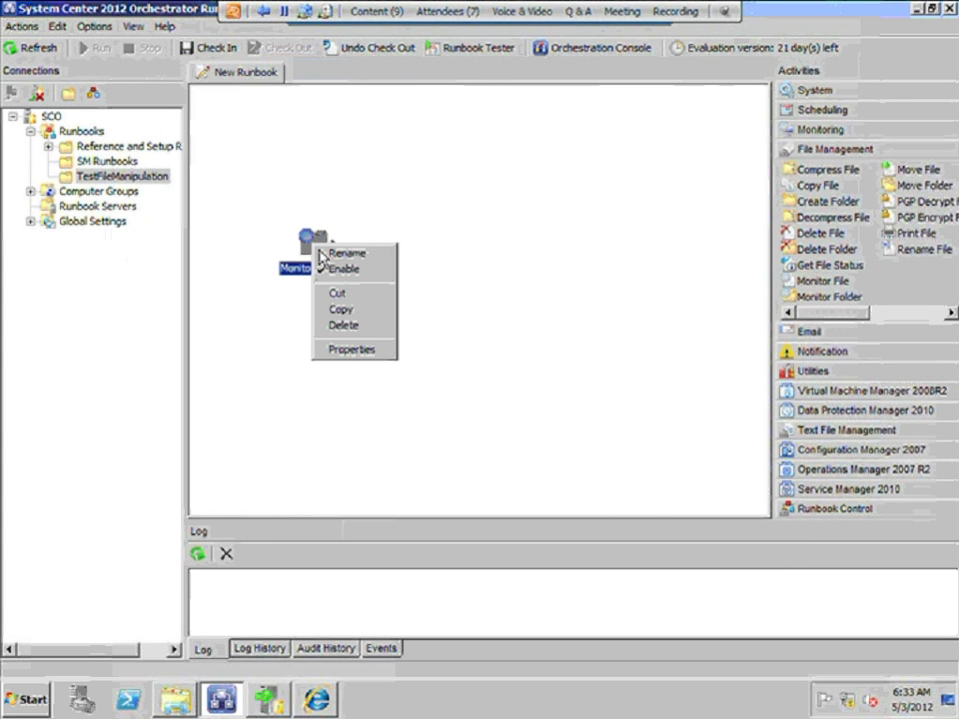
click(346, 352)
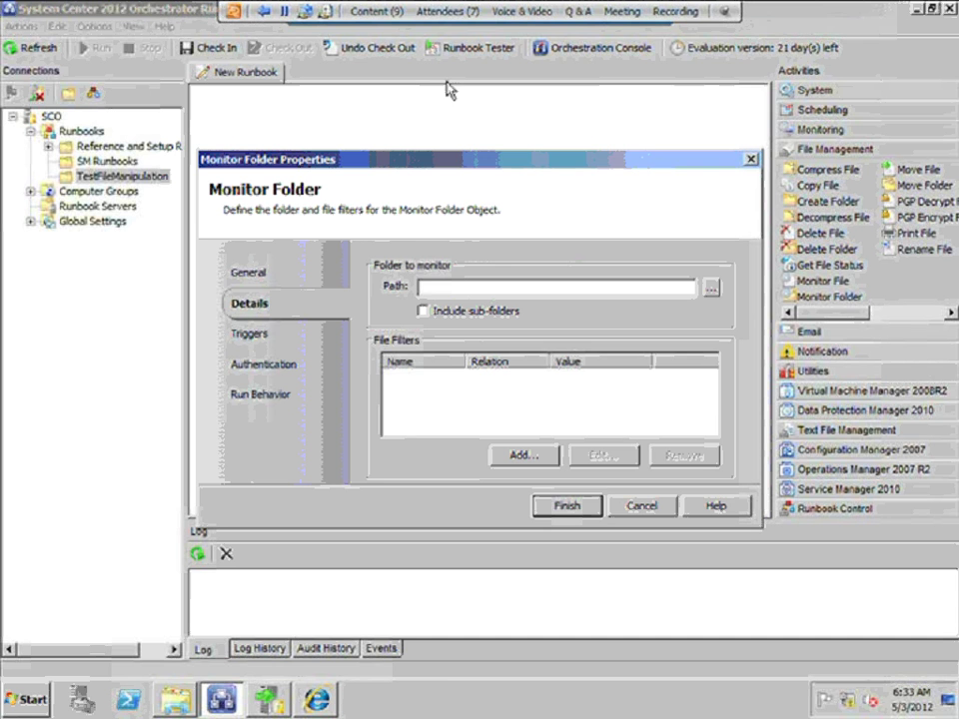
click(711, 289)
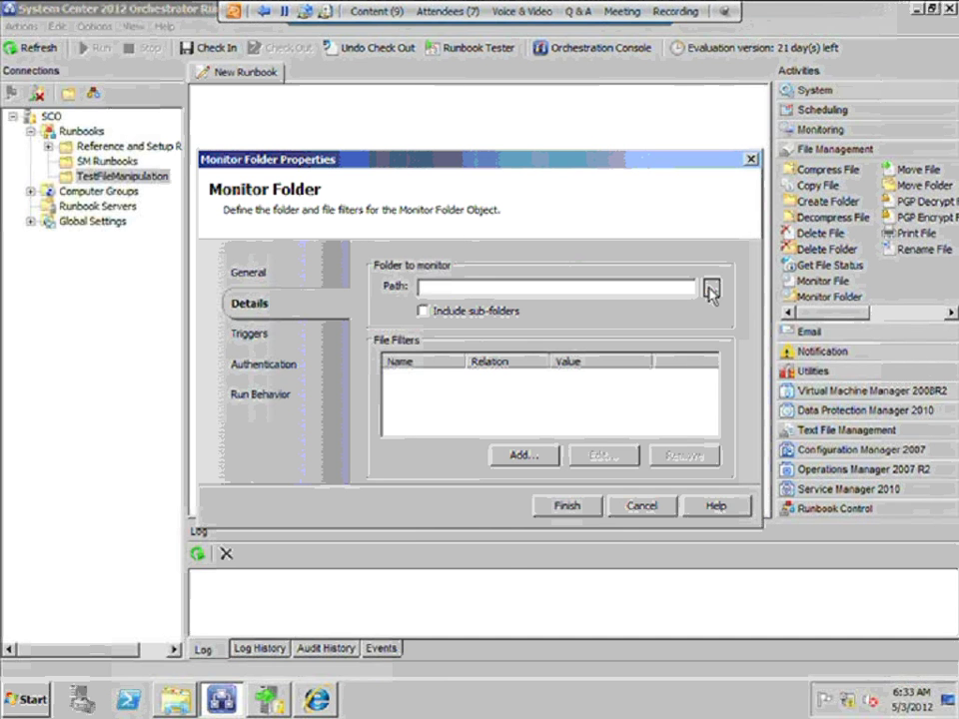
double_click(401, 289)
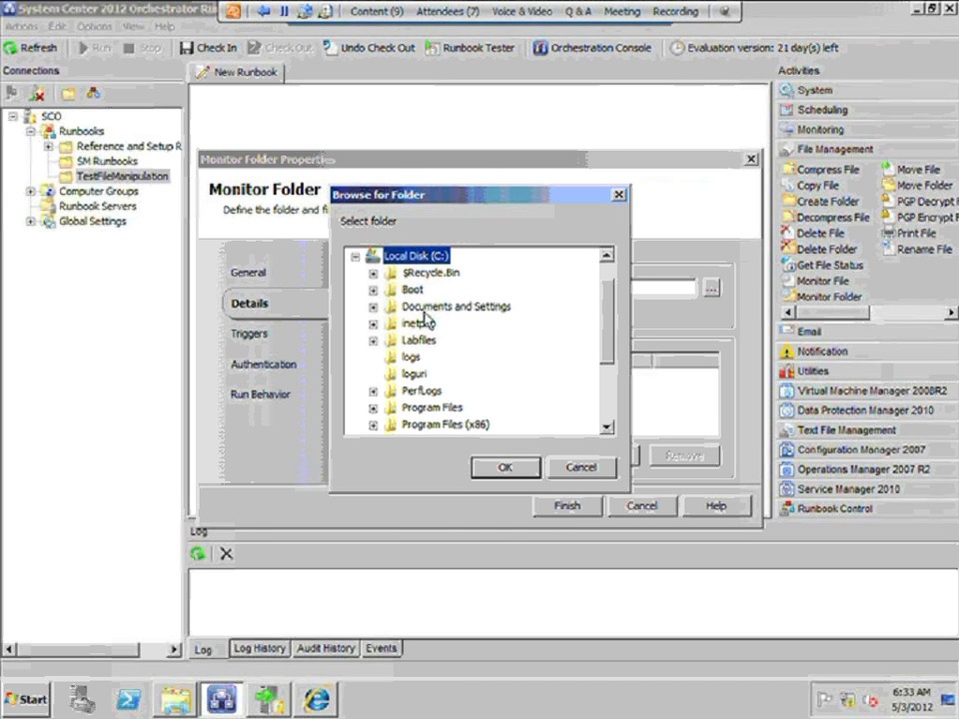
click(410, 375)
click(500, 467)
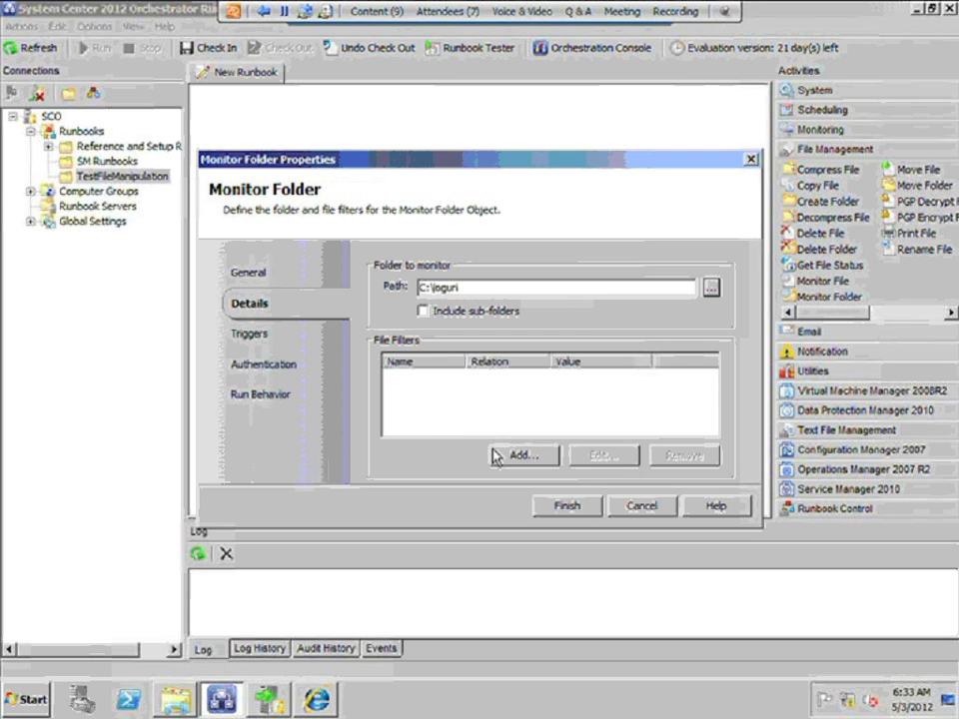
click(521, 456)
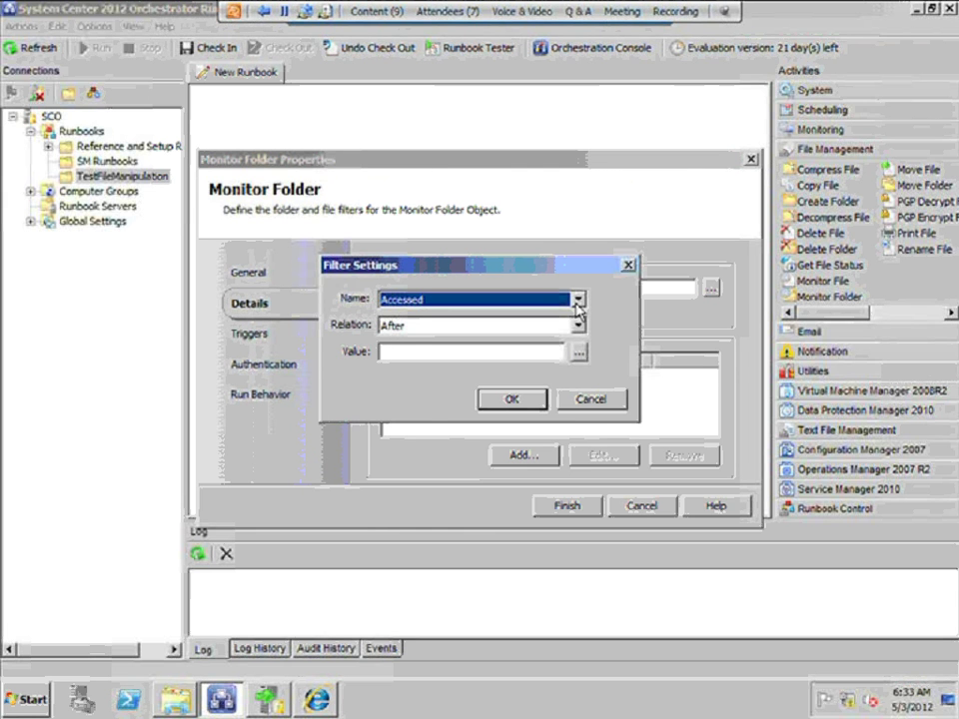
click(577, 298)
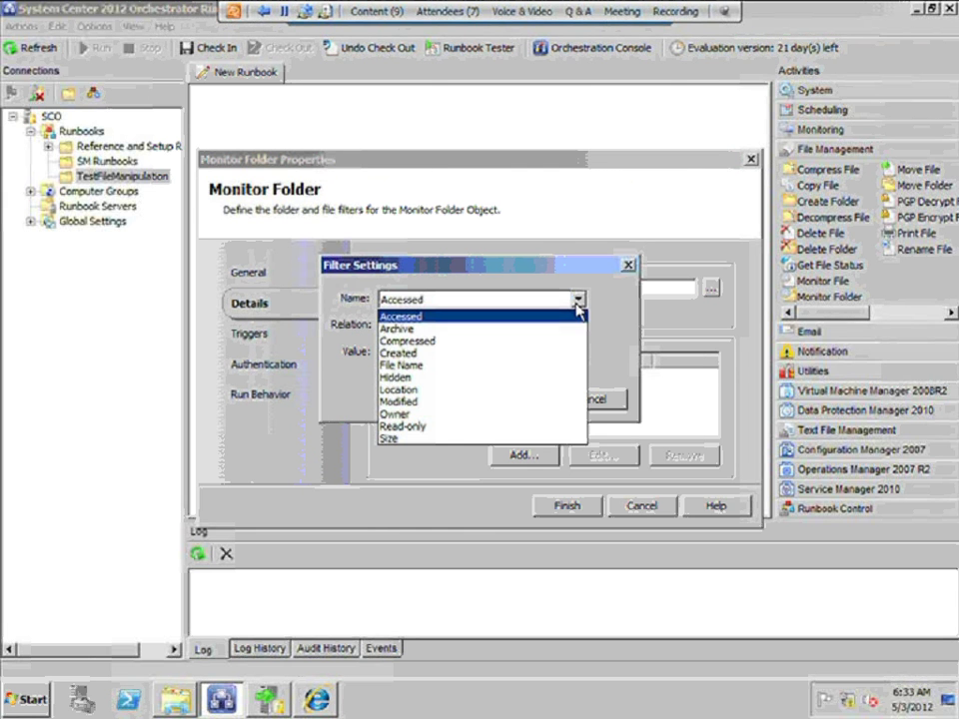
click(456, 354)
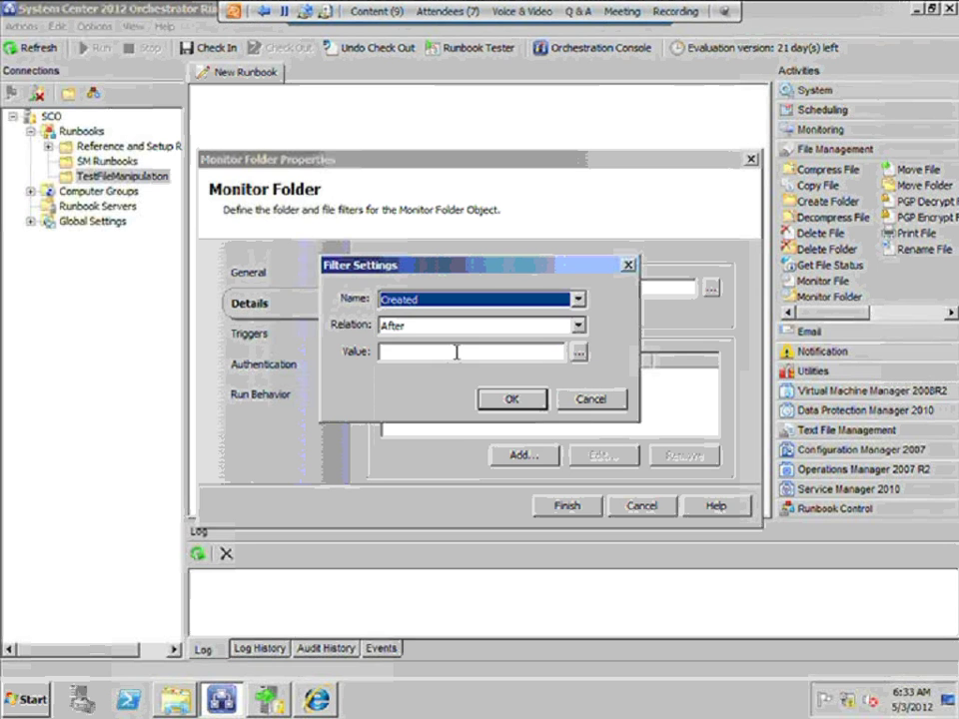
click(579, 329)
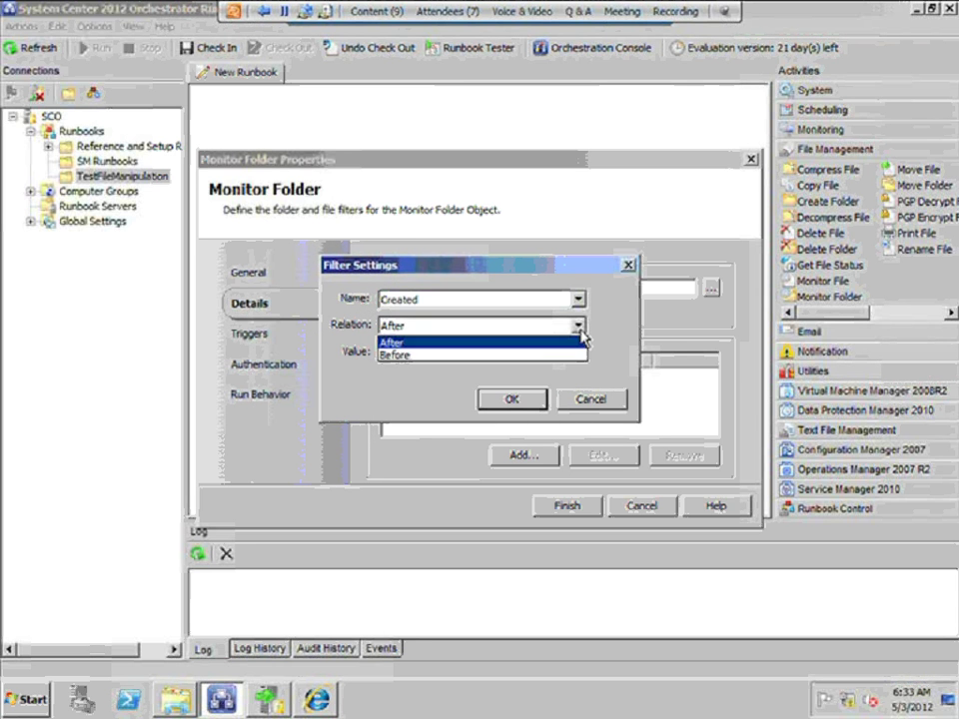
click(581, 338)
click(577, 352)
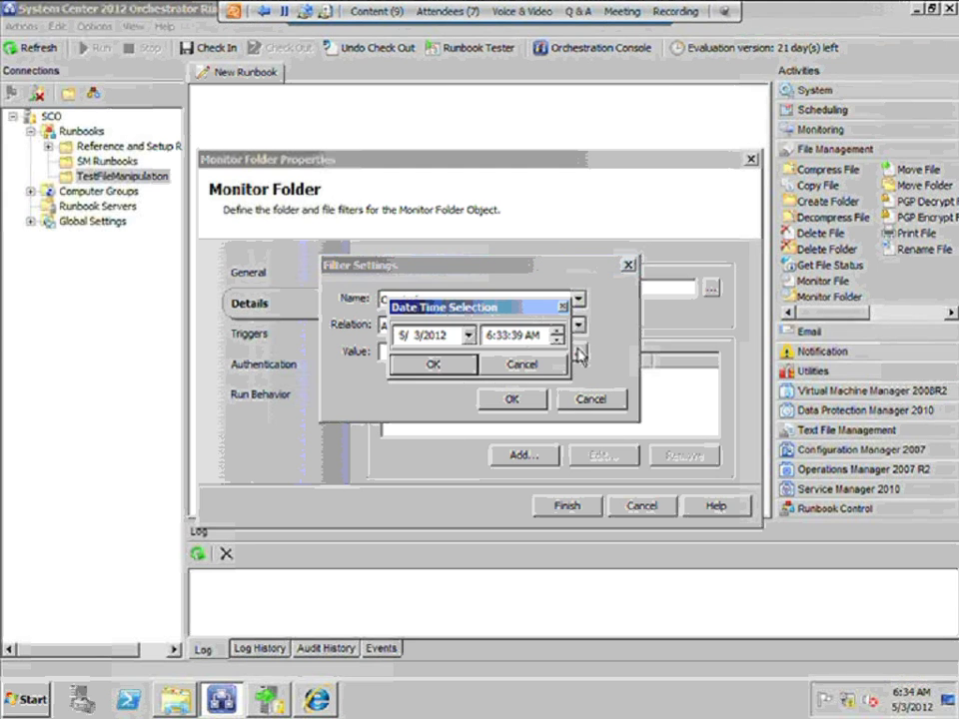
click(521, 364)
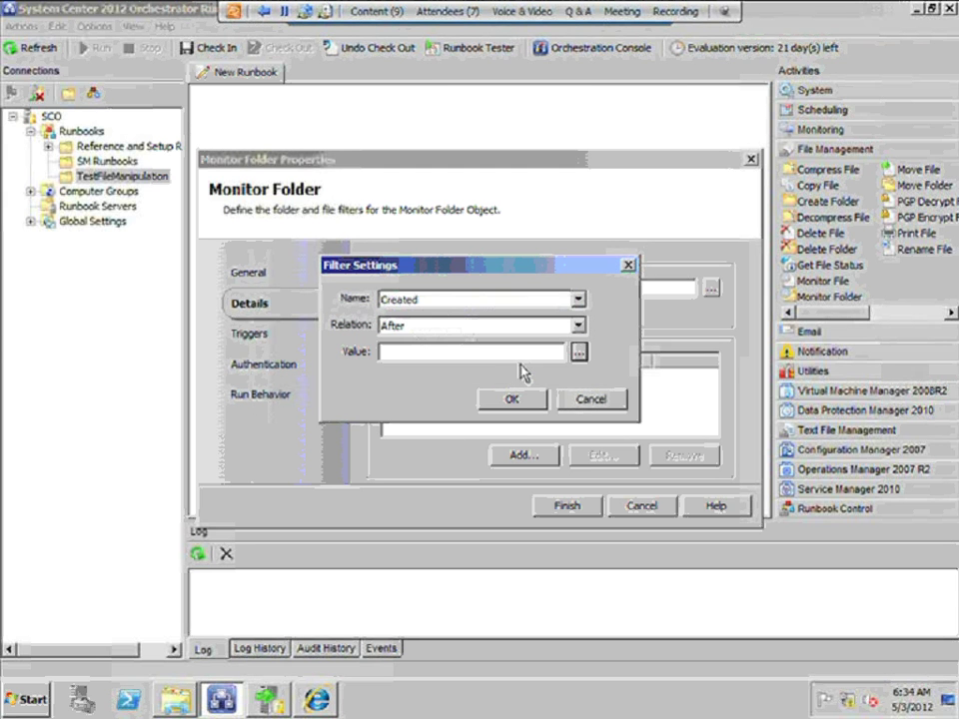
click(578, 353)
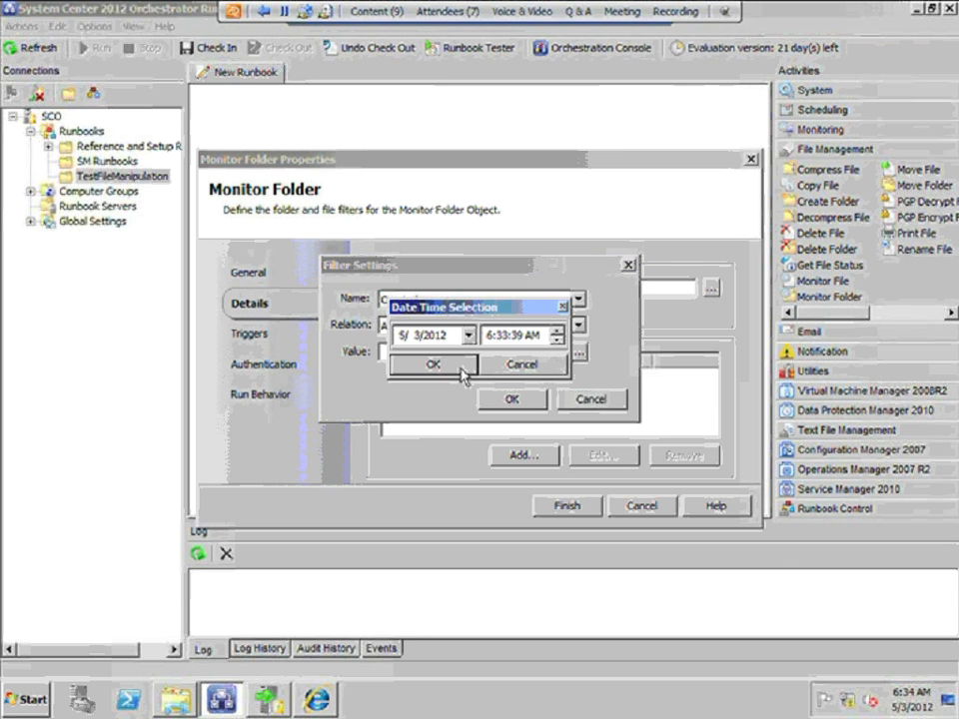
click(431, 364)
click(506, 398)
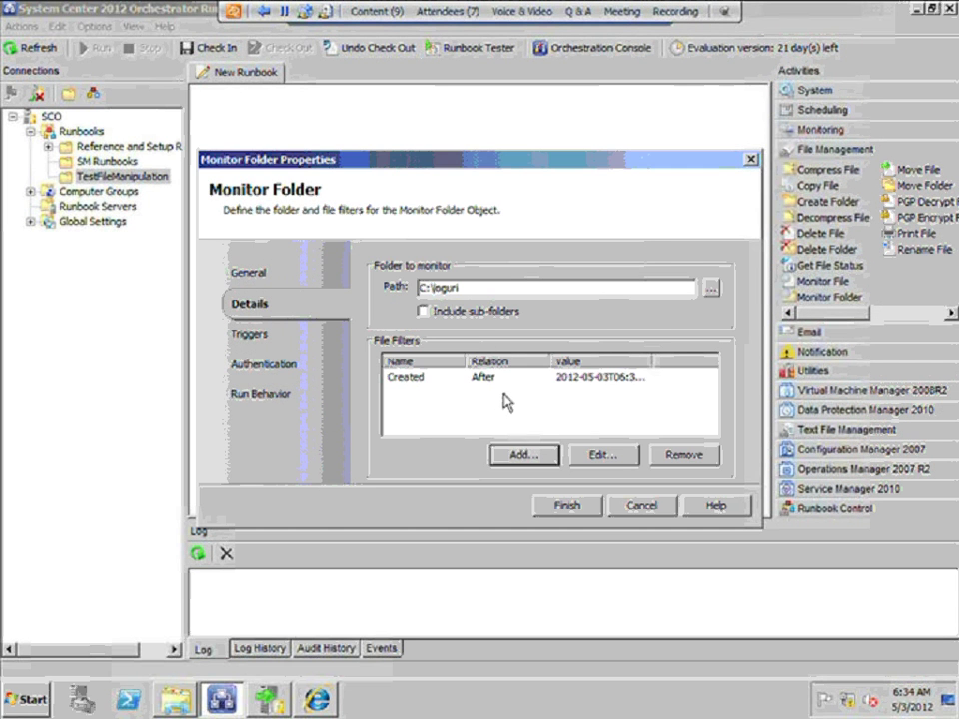
click(255, 337)
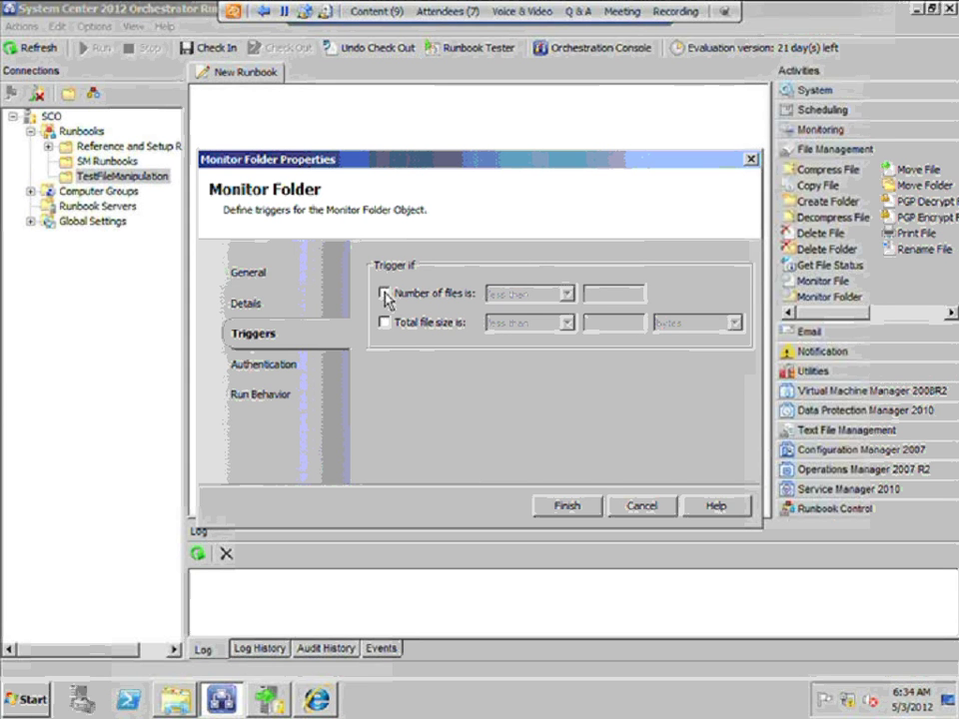
Enable the 'Number of files is greater than 0' trigger and finish the Monitor Folder settings
click(385, 296)
click(569, 297)
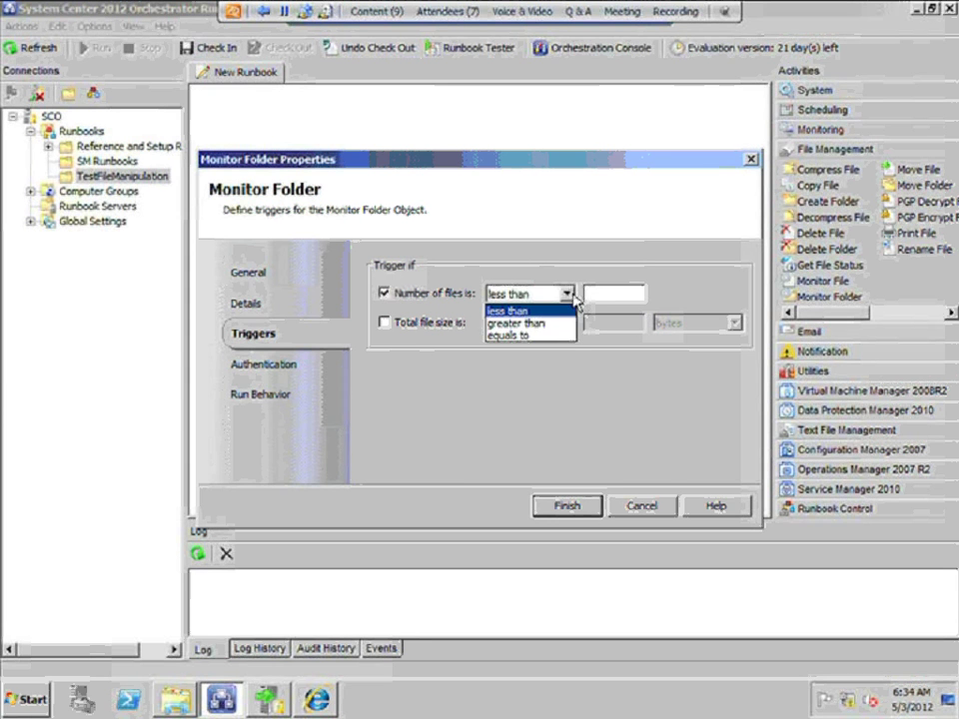
click(517, 323)
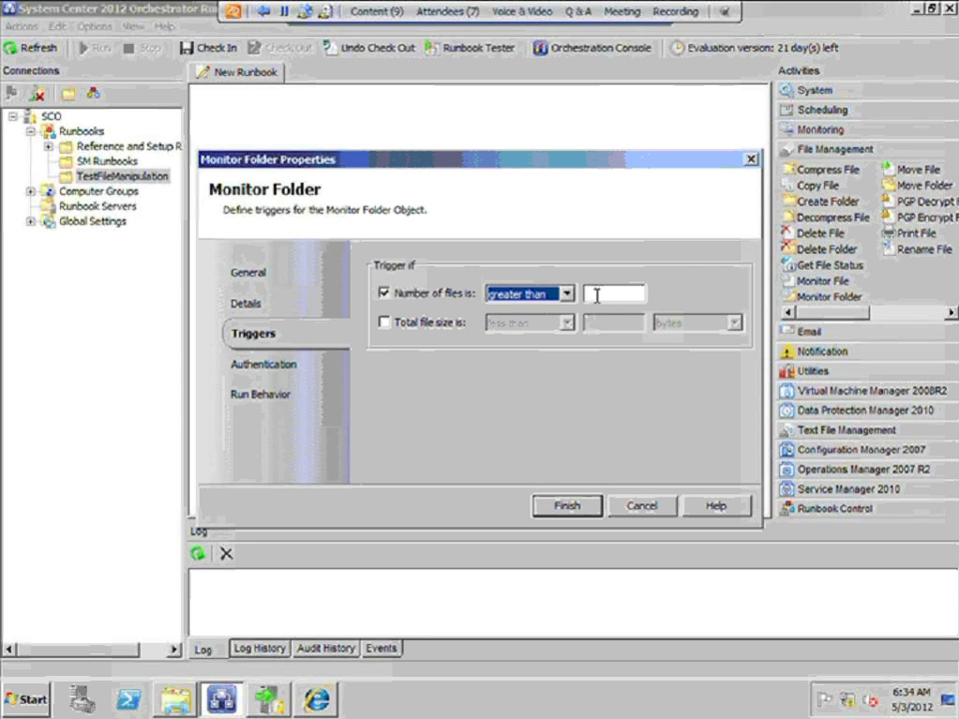
click(596, 296)
text(0)
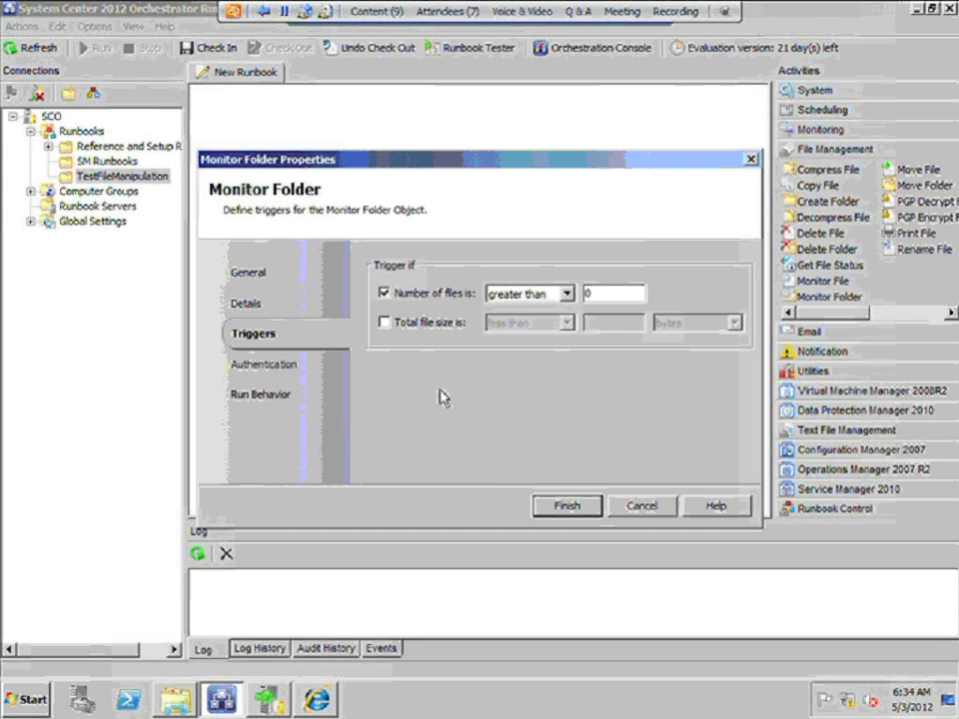
click(284, 376)
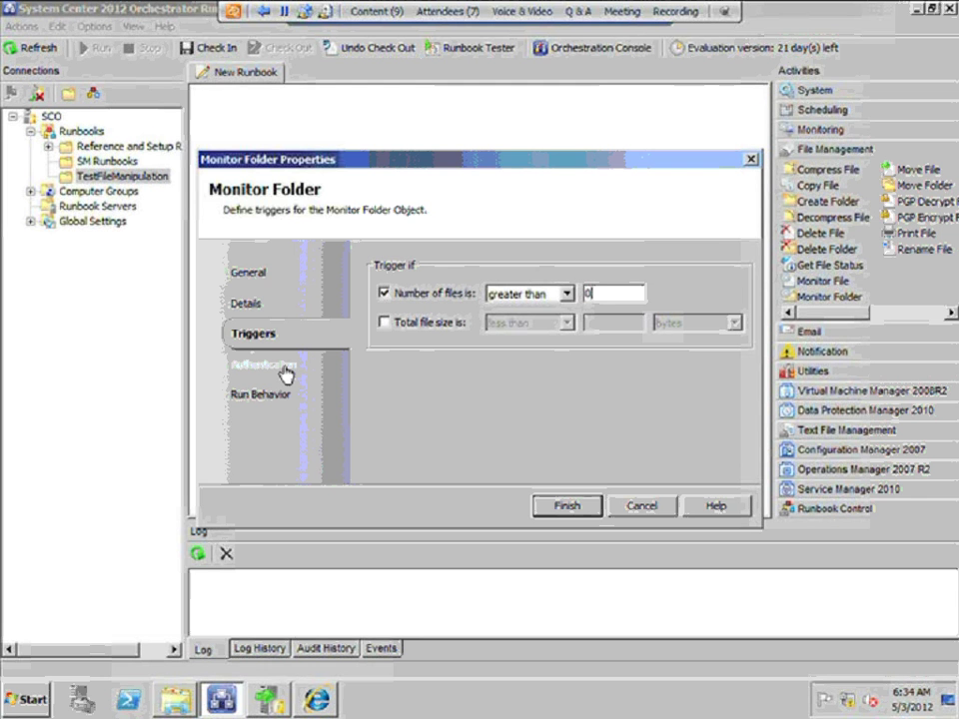
click(566, 507)
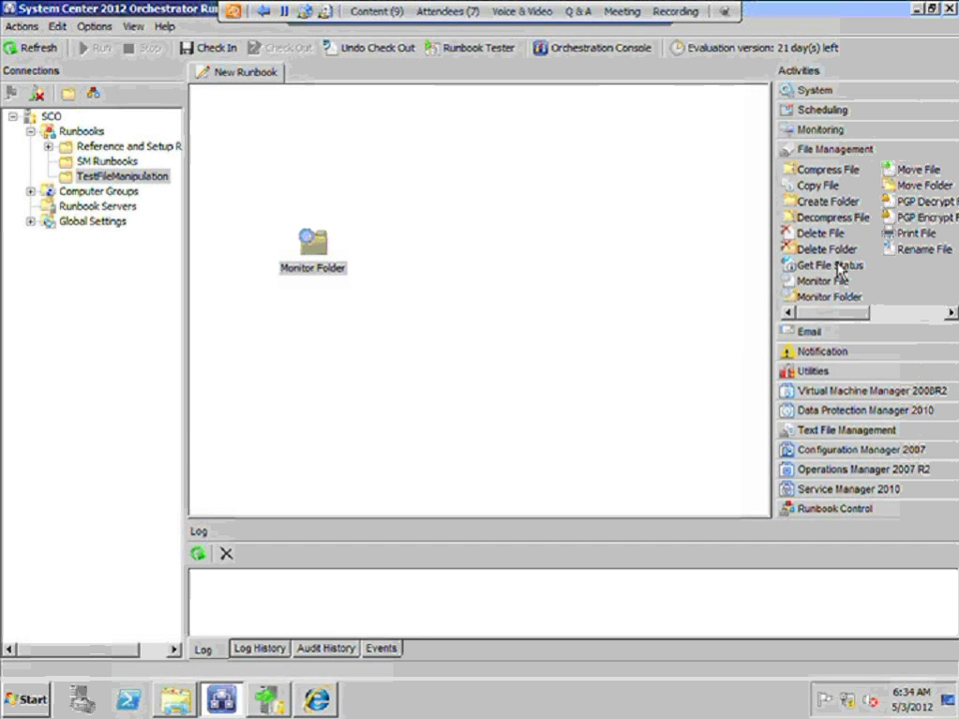
Place Get File Status beside Monitor Folder, link Monitor Folder to it, and open its properties
drag(832, 268, 336, 255)
click(329, 245)
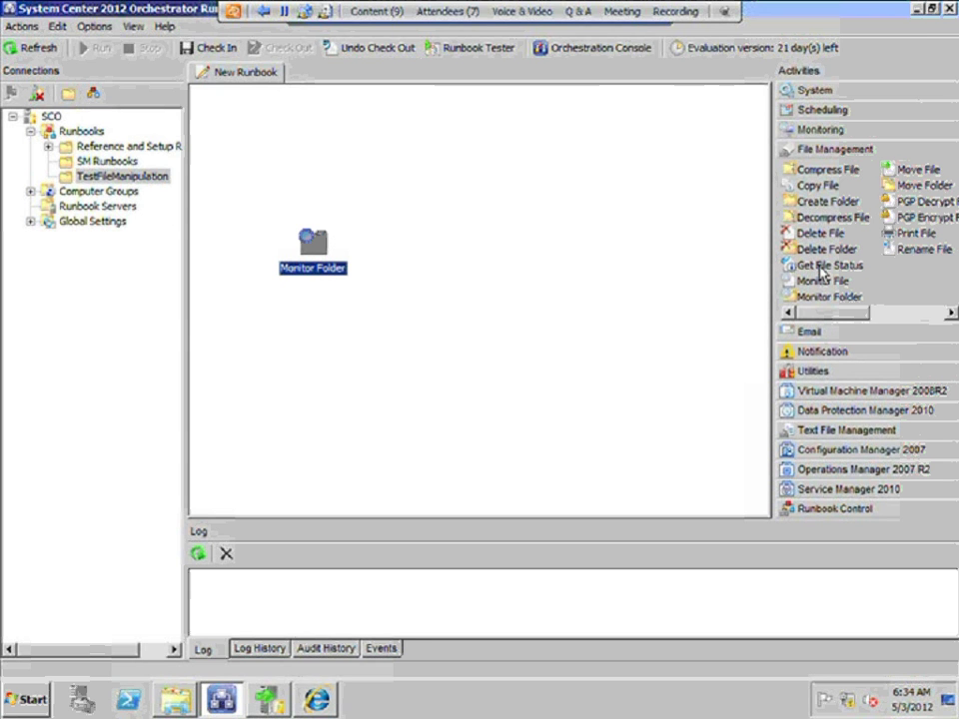
drag(822, 269, 425, 258)
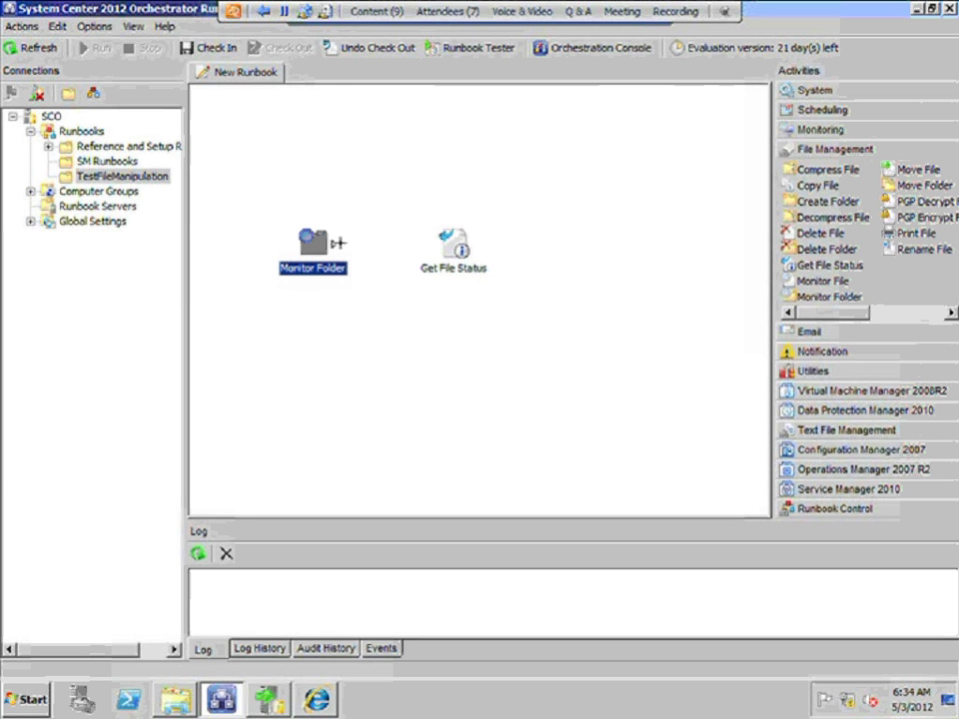
drag(336, 244, 443, 249)
double_click(446, 238)
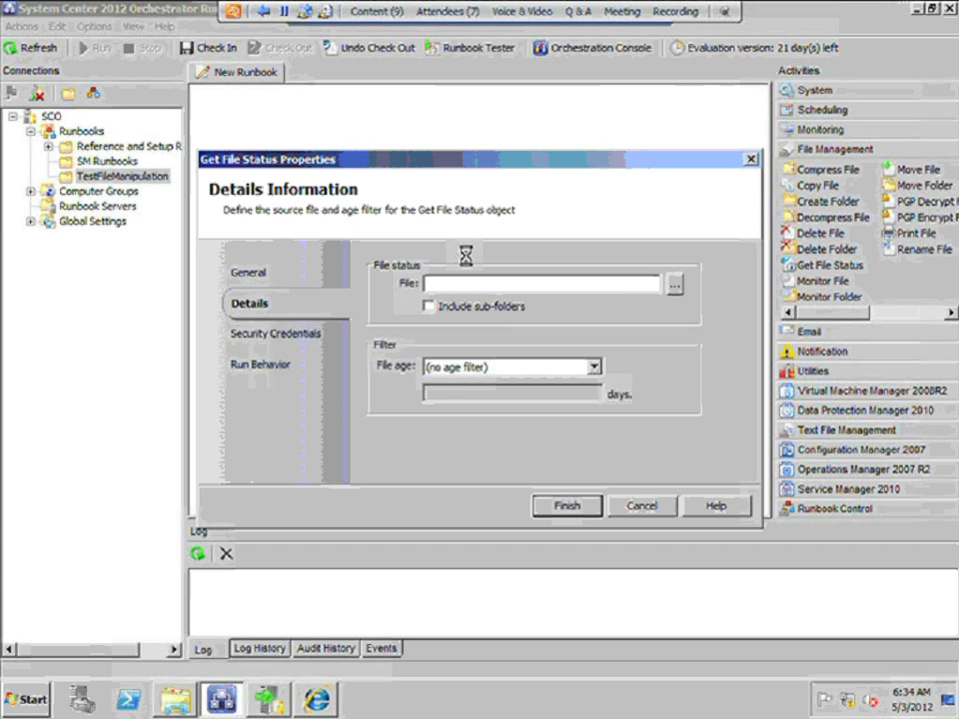
Enter *.log in Get File Status's File field and save the activity
right_click(529, 284)
mouse_move(559, 296)
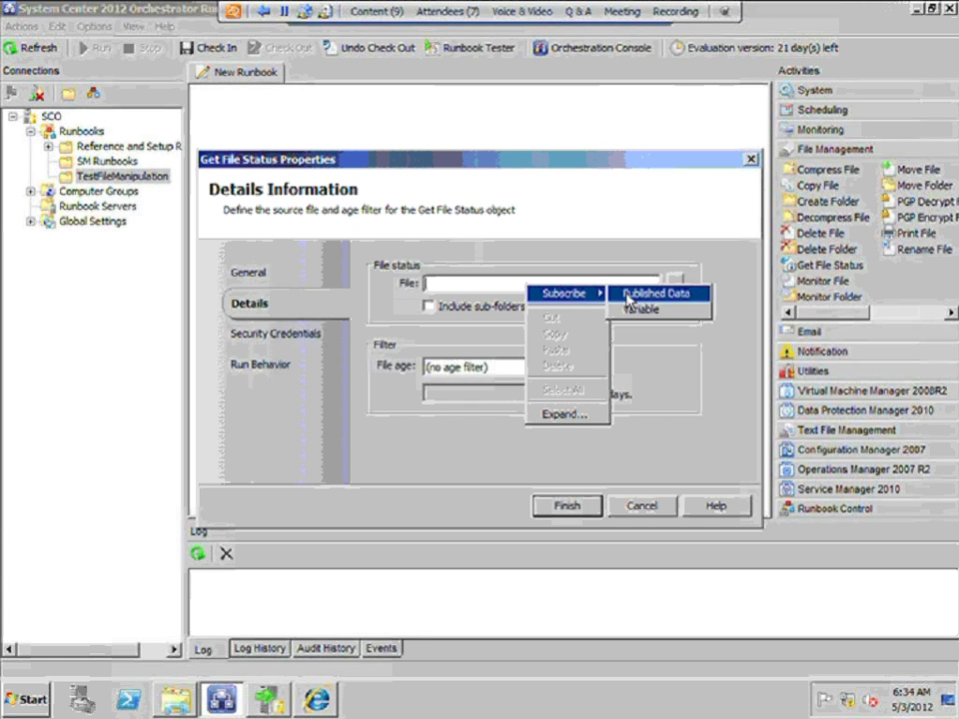
click(644, 294)
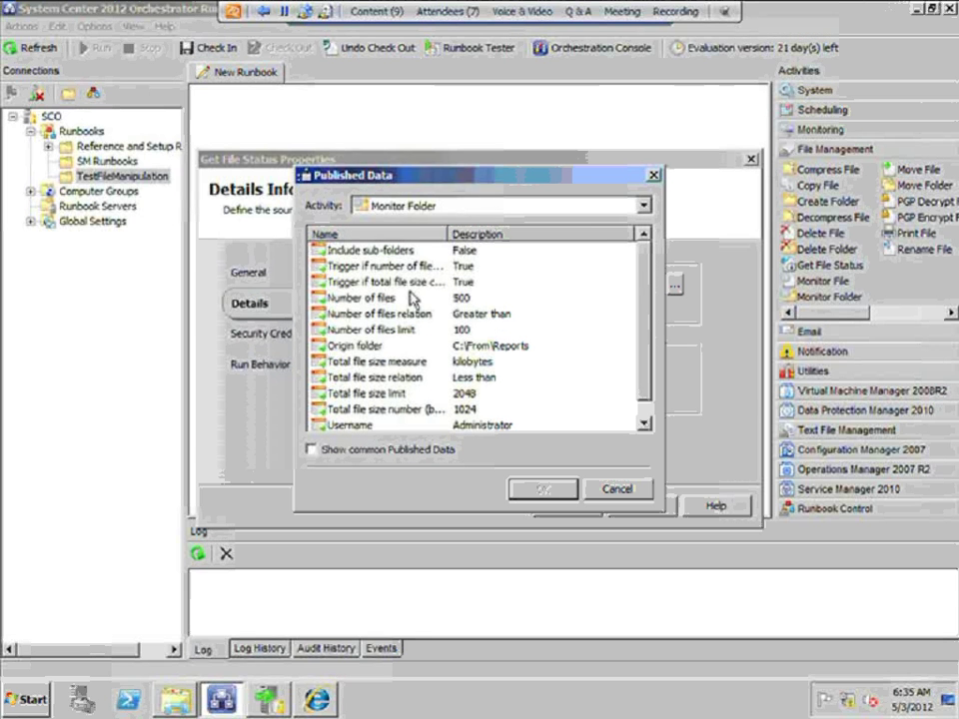
click(647, 419)
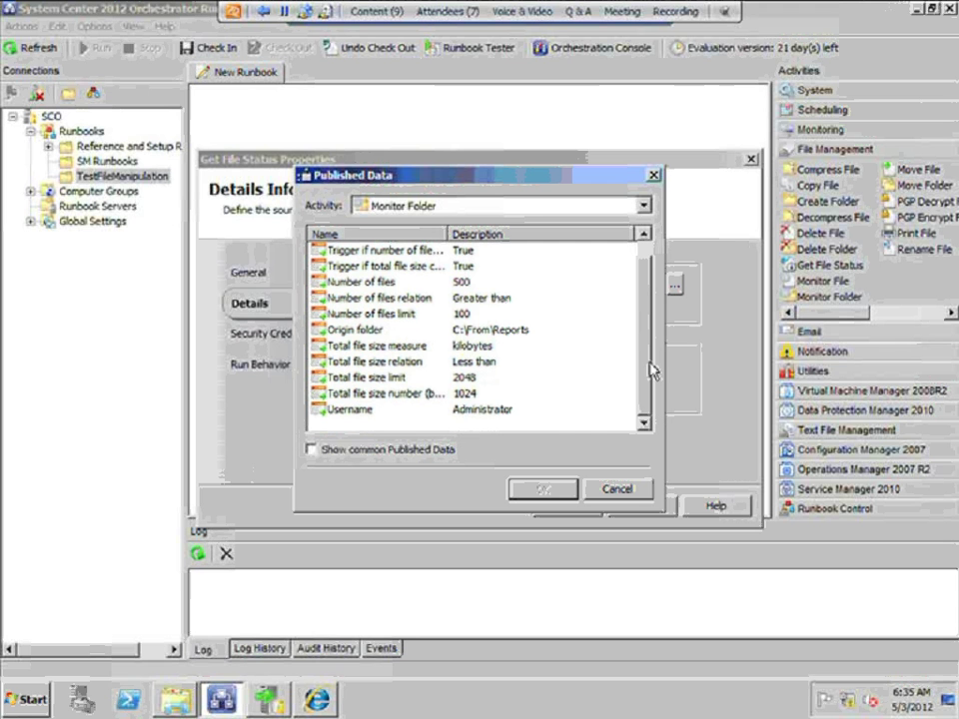
scroll(650, 369, up, 1)
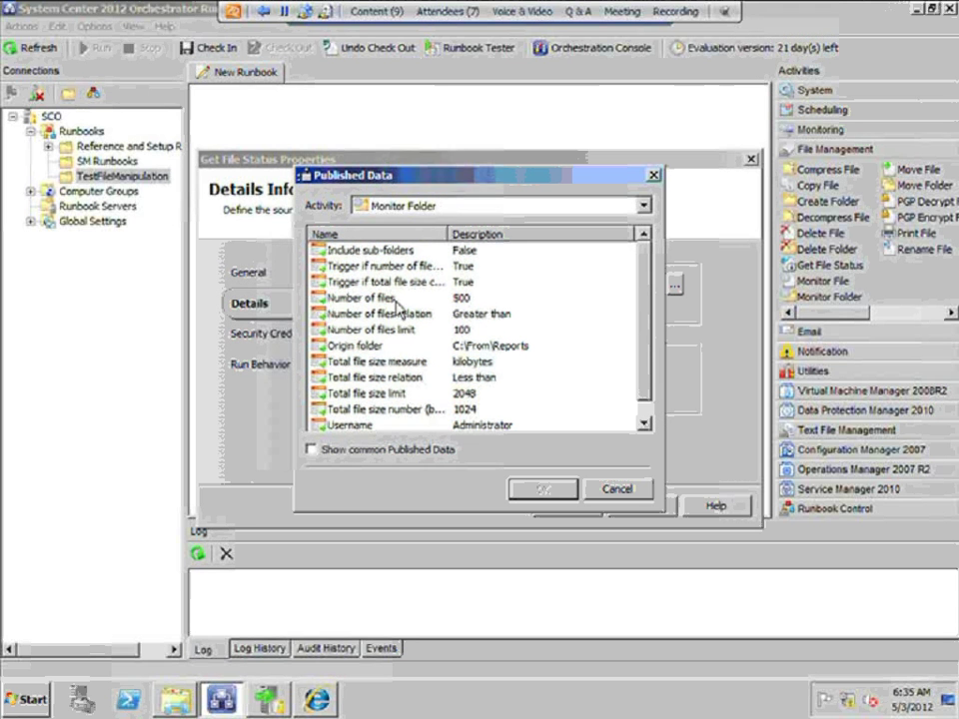
click(619, 489)
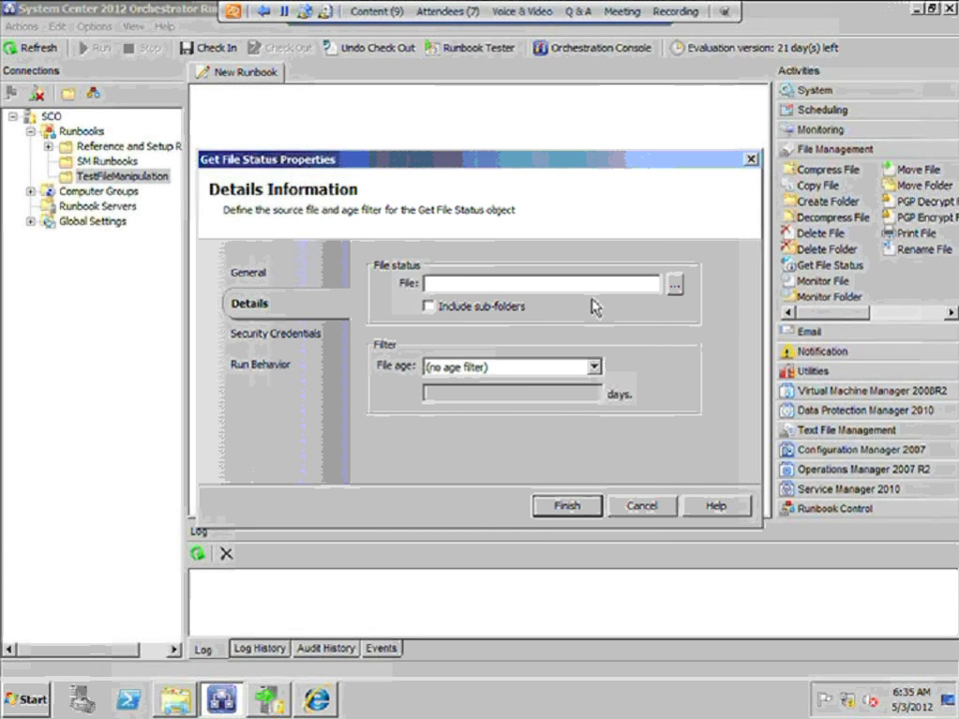
click(674, 288)
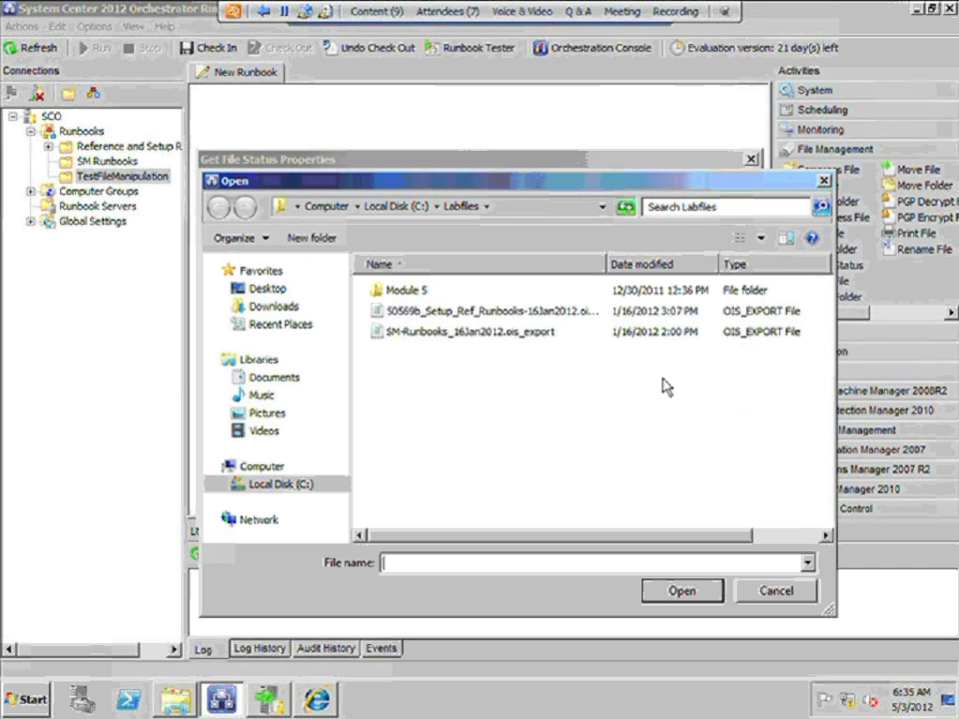
click(775, 593)
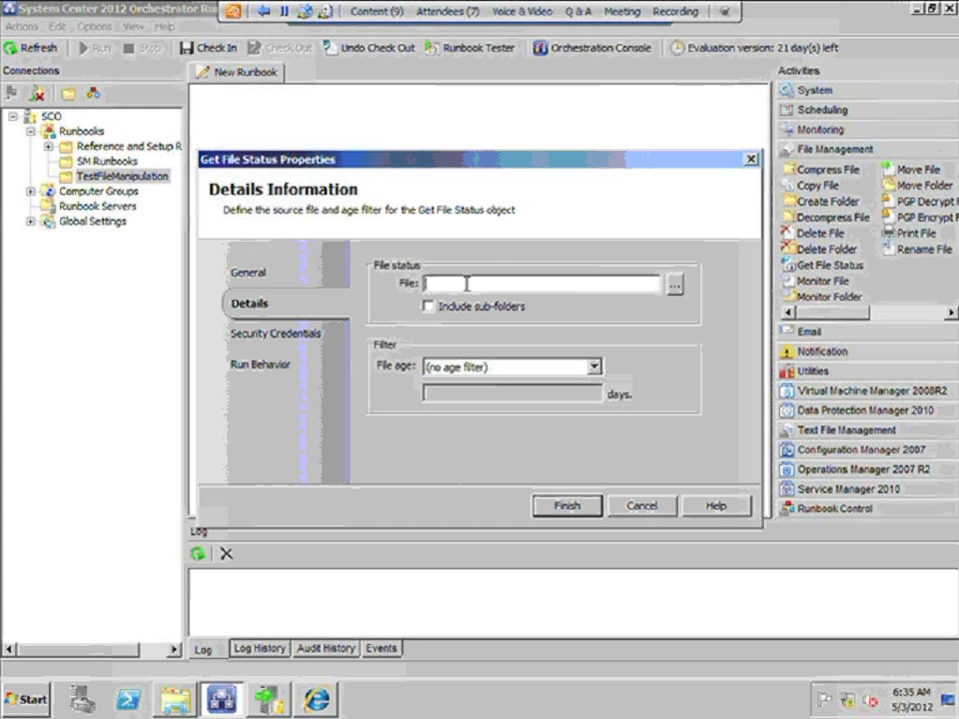
text(*.)
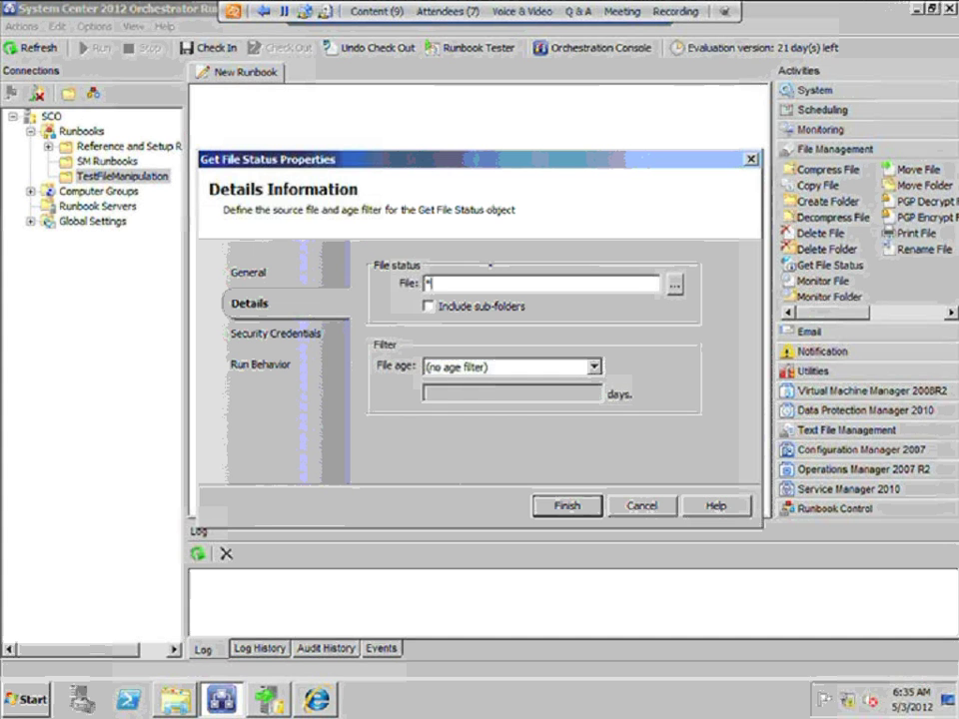
text(log)
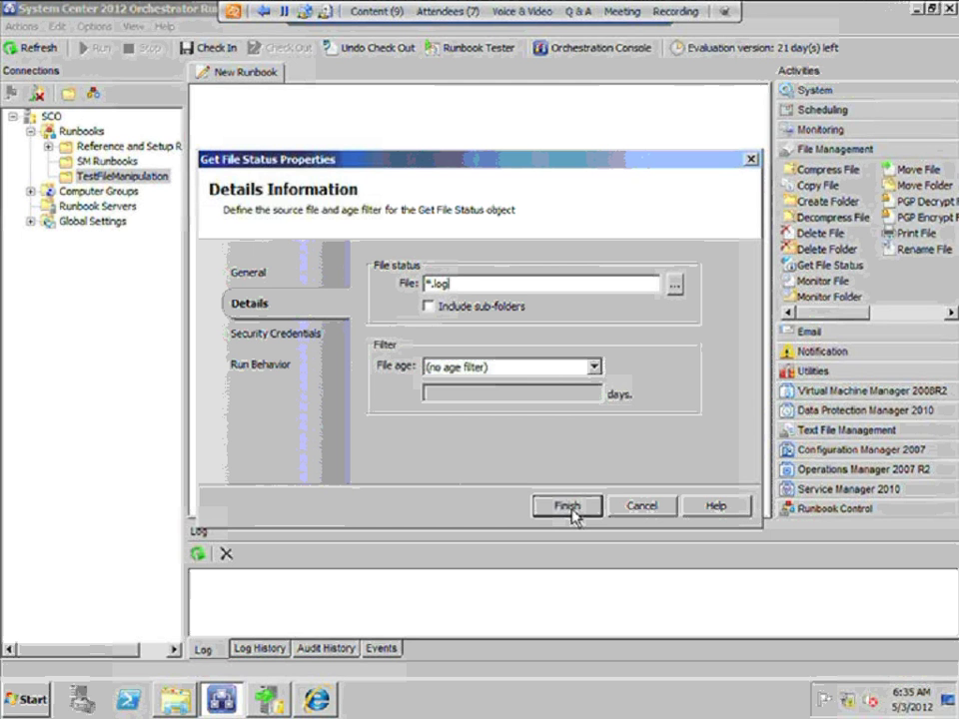
click(568, 507)
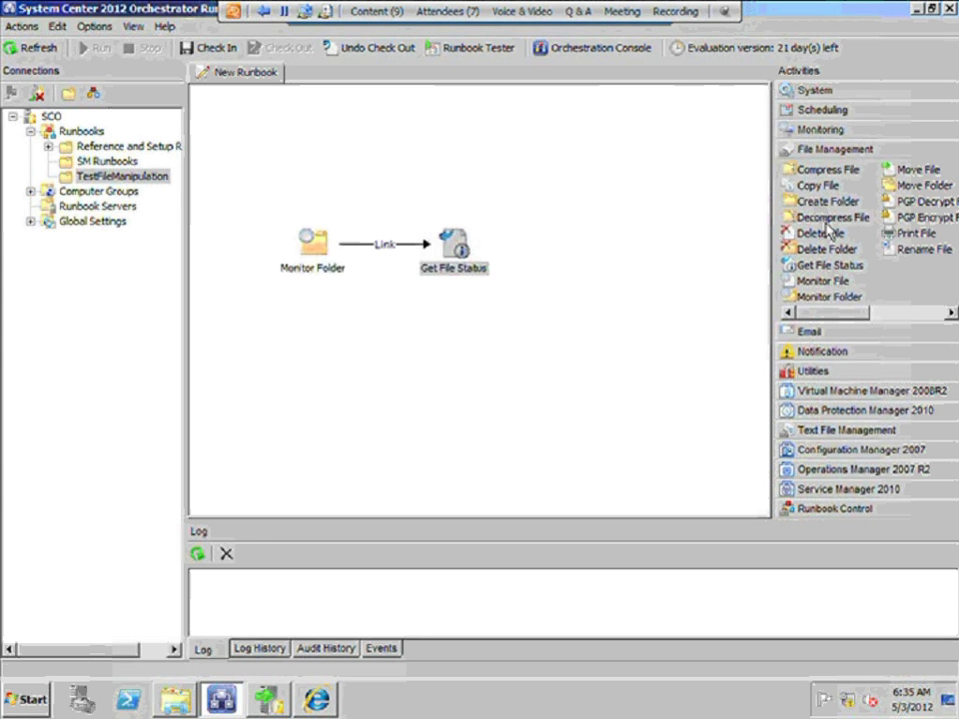
Add a Compress File activity linked after Get File Status and open its properties
drag(827, 172, 559, 254)
drag(477, 240, 577, 251)
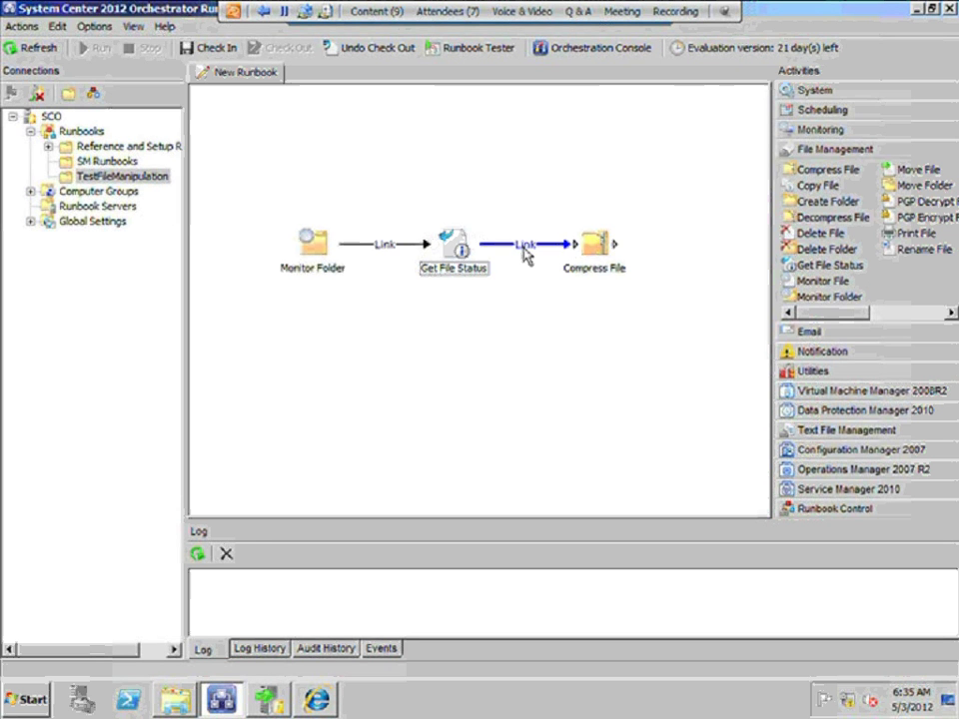
double_click(597, 252)
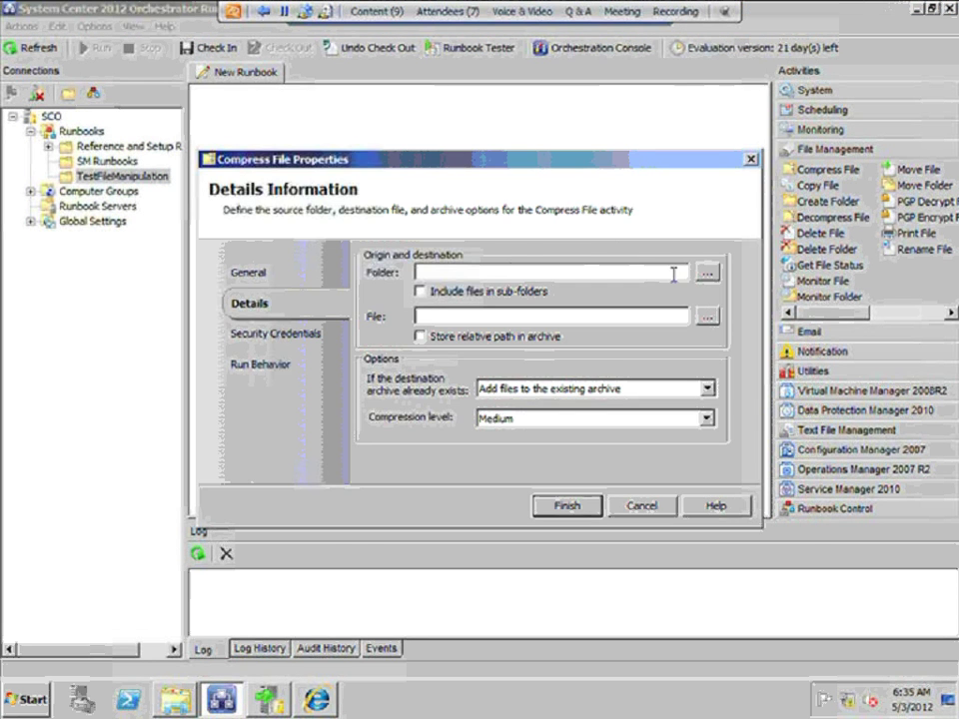
Remove the mistakenly inserted File name reference from the Folder field
click(707, 272)
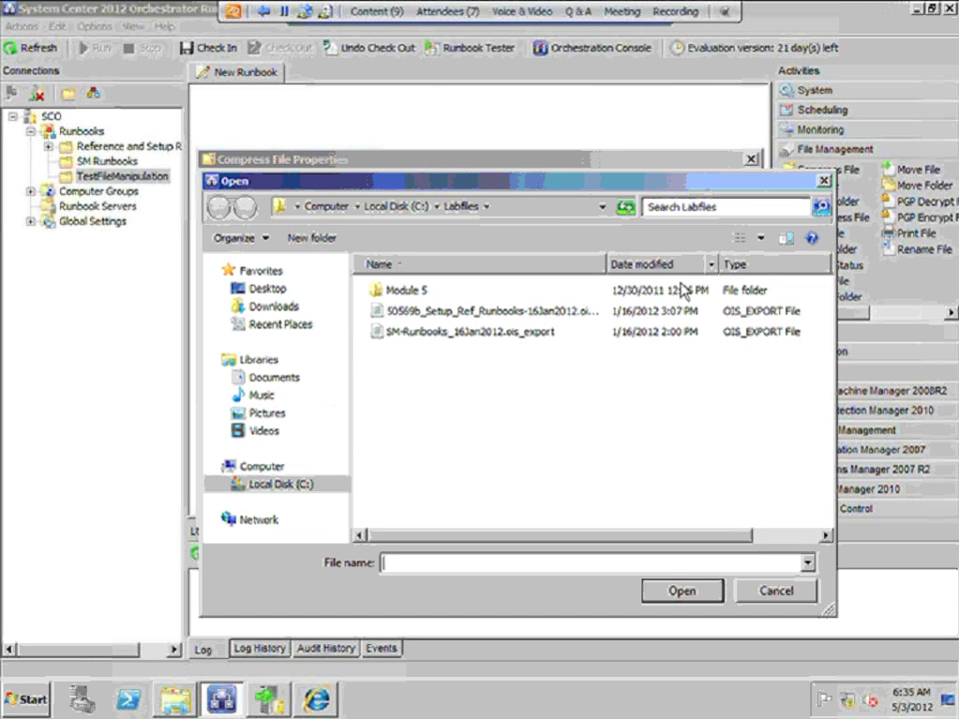
click(777, 591)
right_click(502, 273)
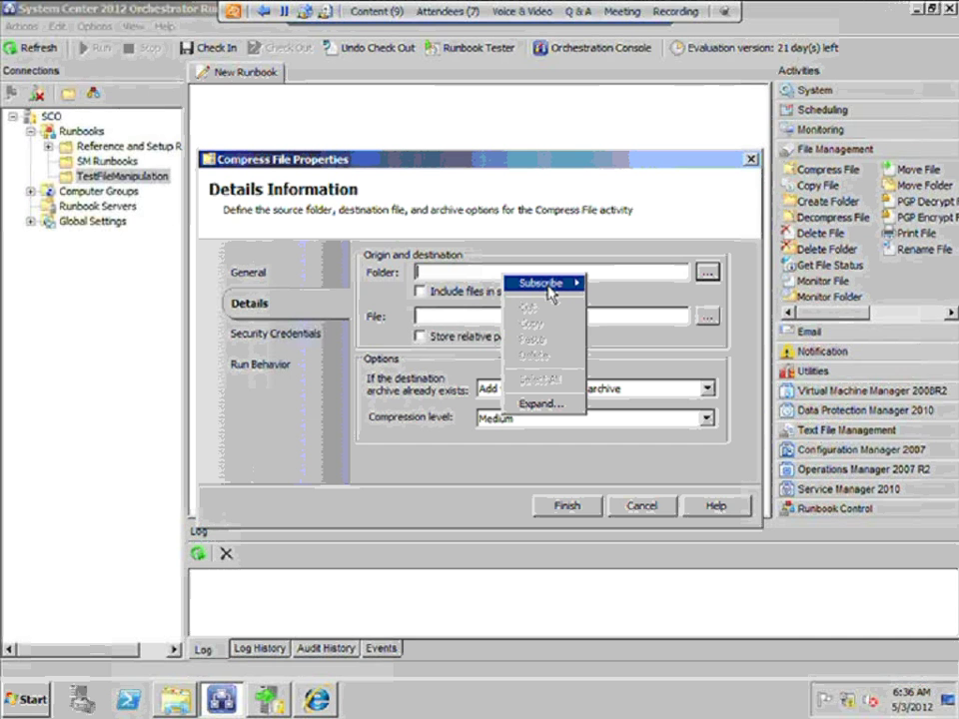
mouse_move(552, 292)
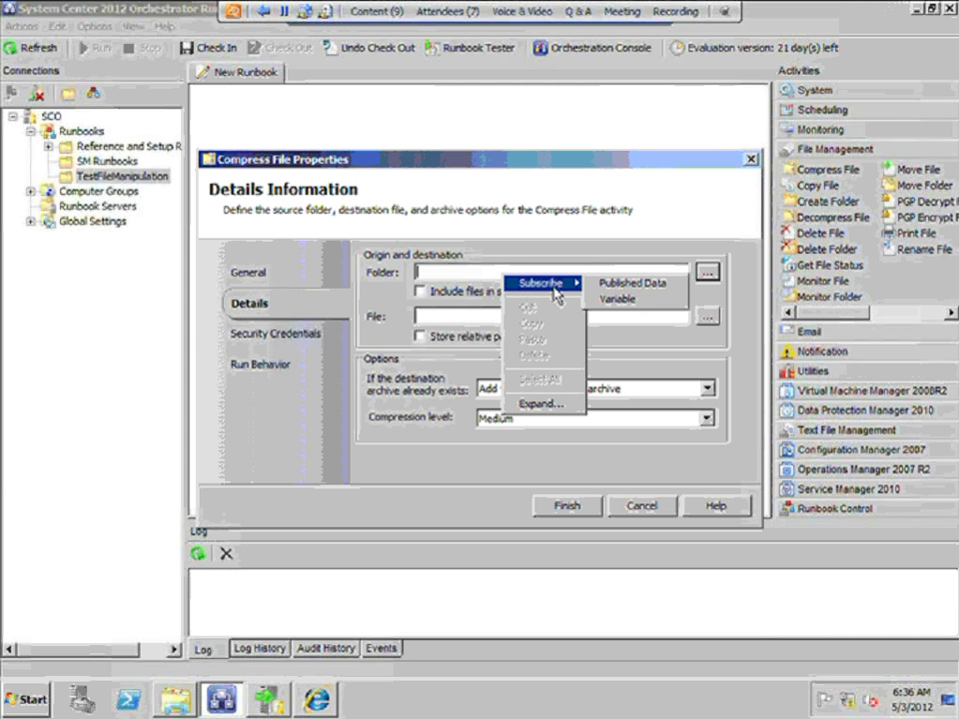
right_click(460, 277)
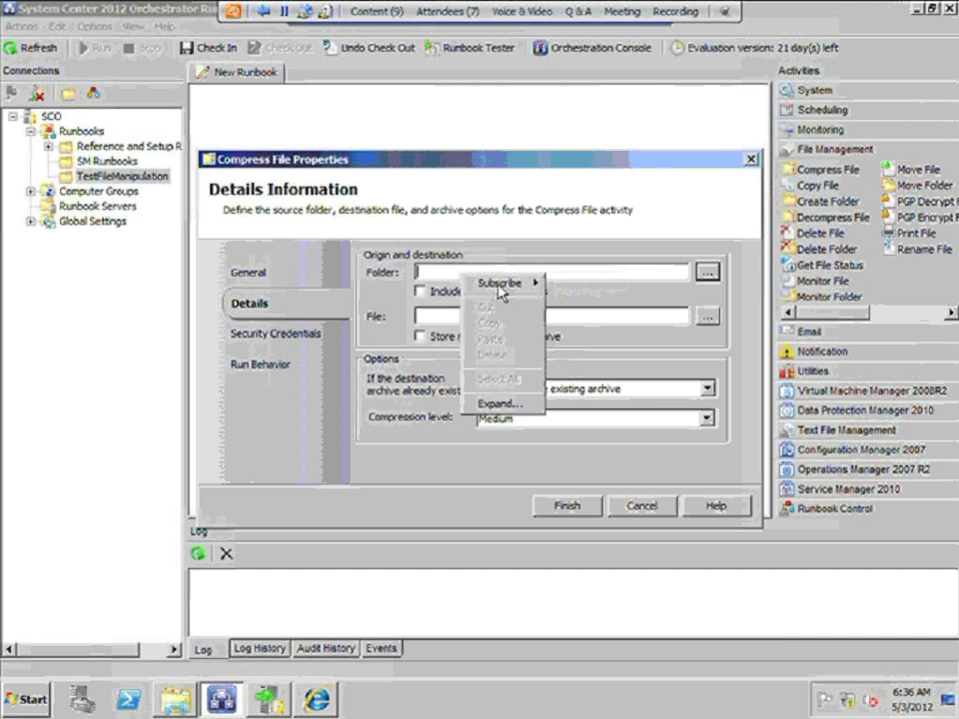
mouse_move(502, 289)
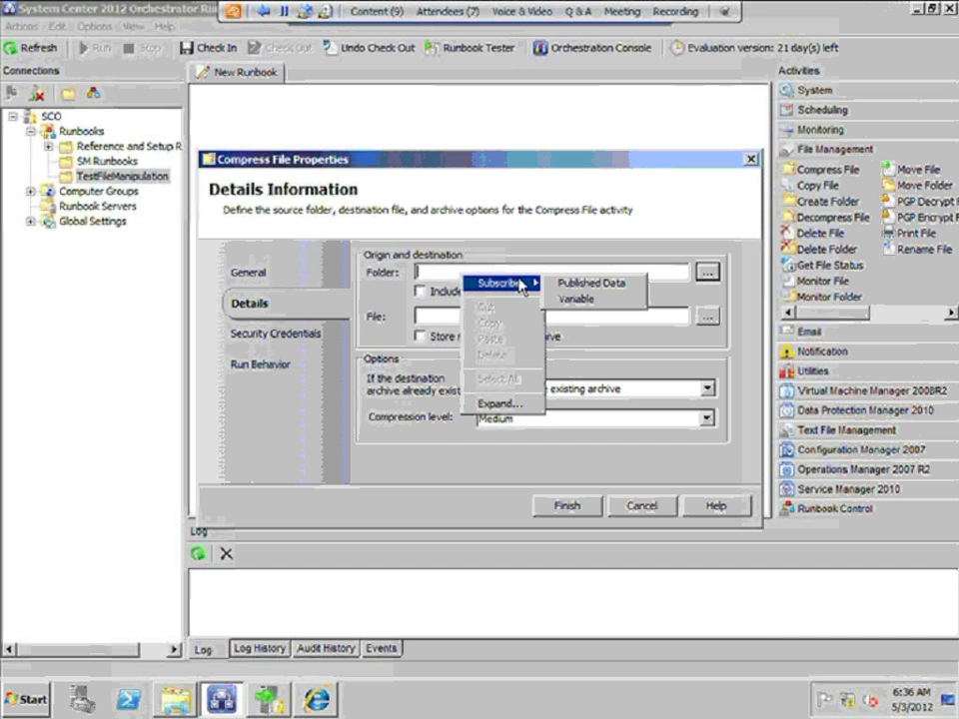
click(584, 287)
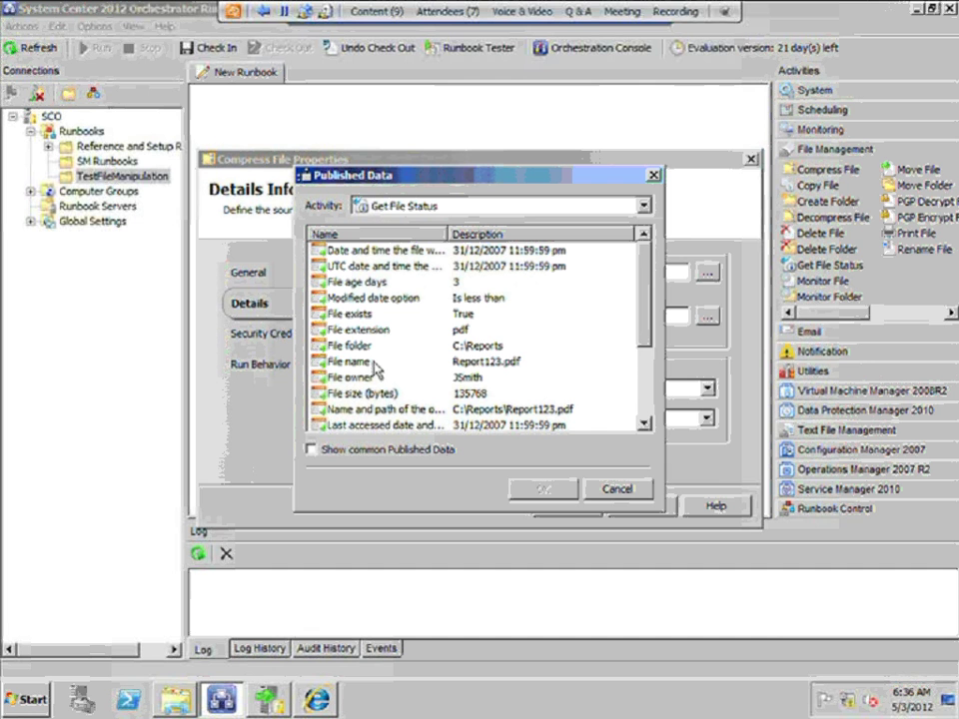
click(360, 363)
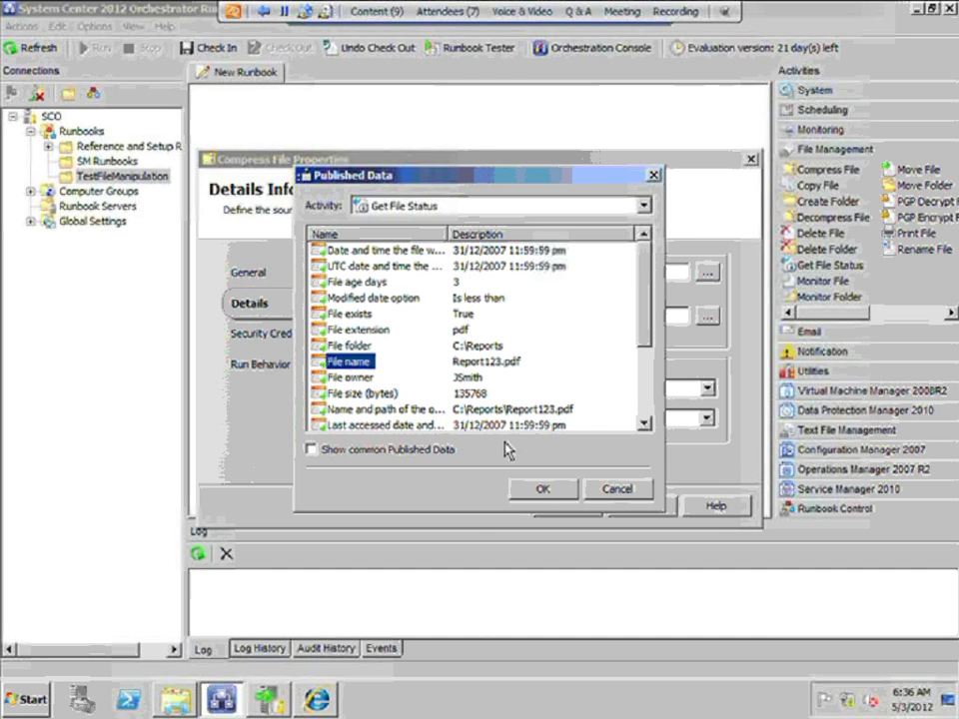
click(545, 489)
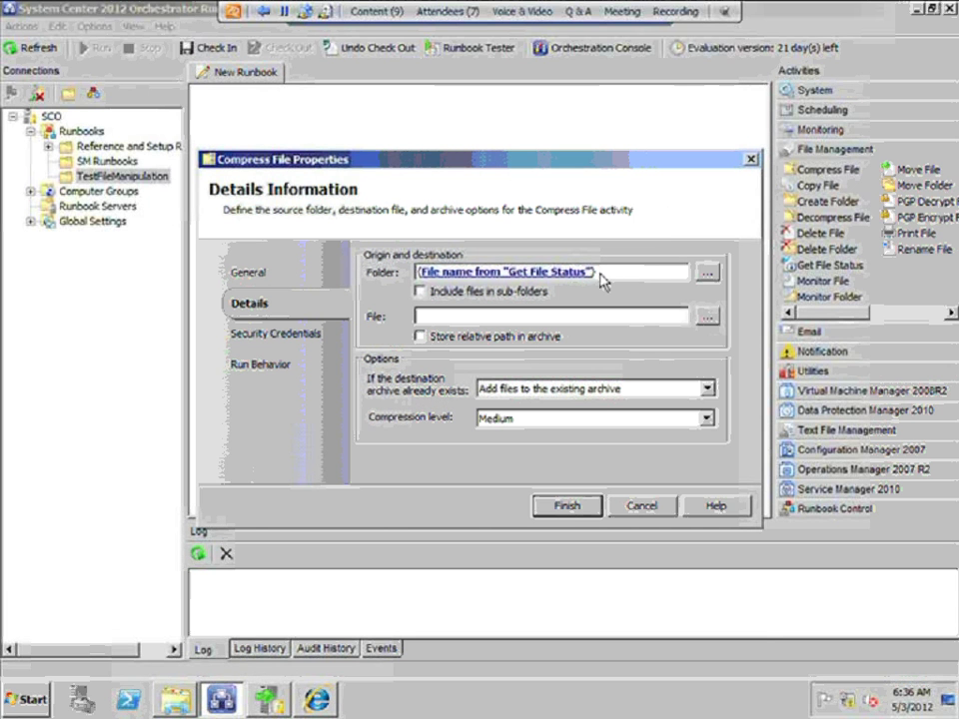
drag(602, 271, 333, 271)
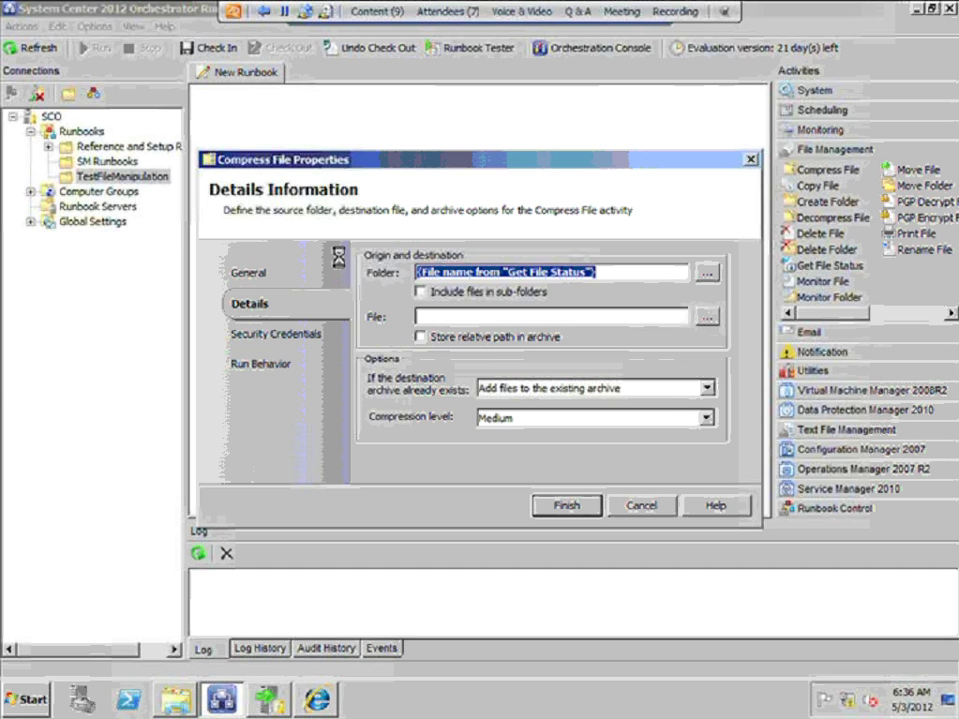
key(Delete)
click(573, 422)
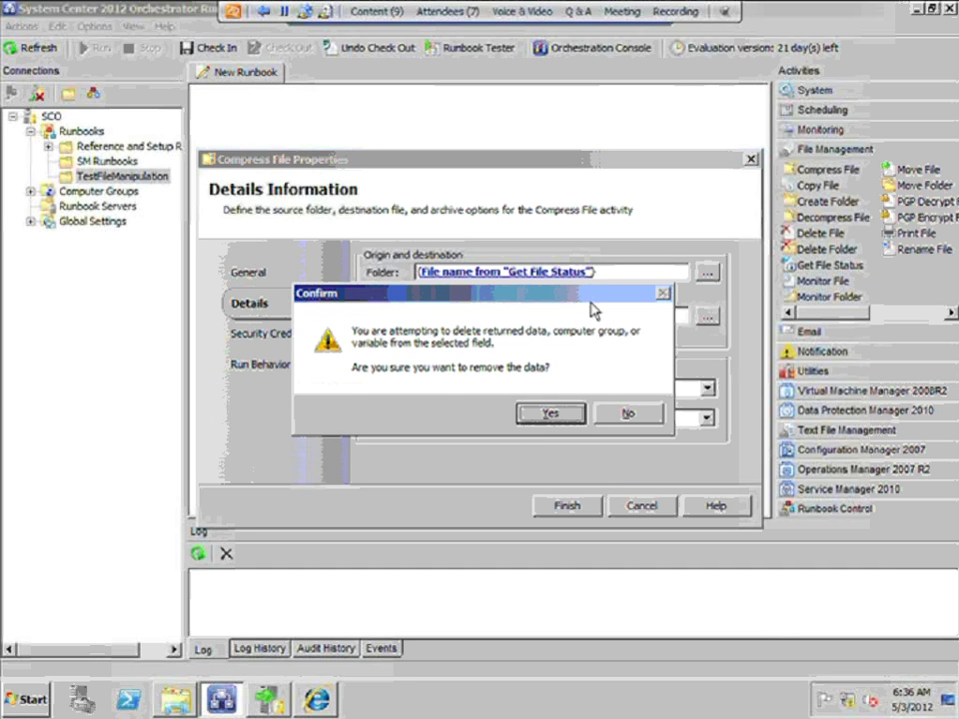
Fill the Folder field with Get File Status's published File folder
right_click(539, 274)
mouse_move(556, 284)
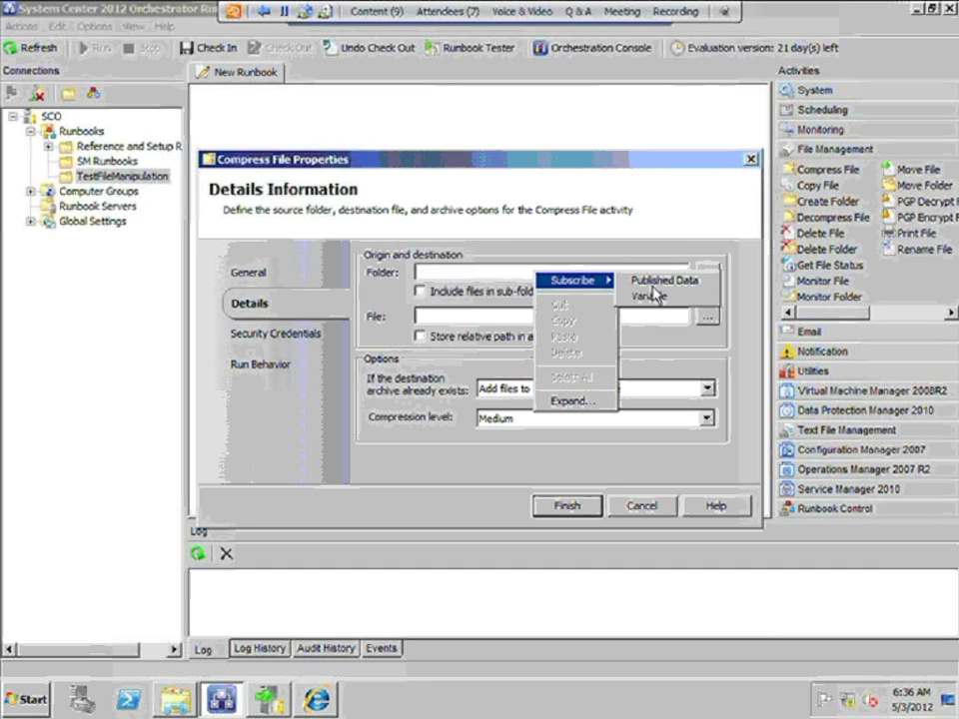
click(655, 282)
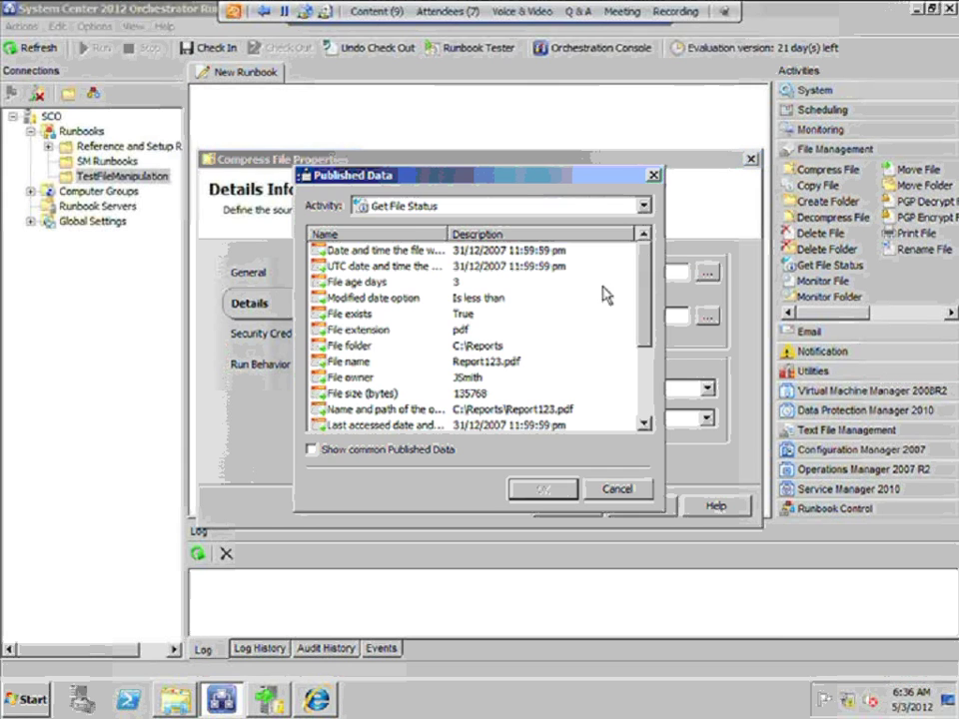
click(363, 346)
click(543, 488)
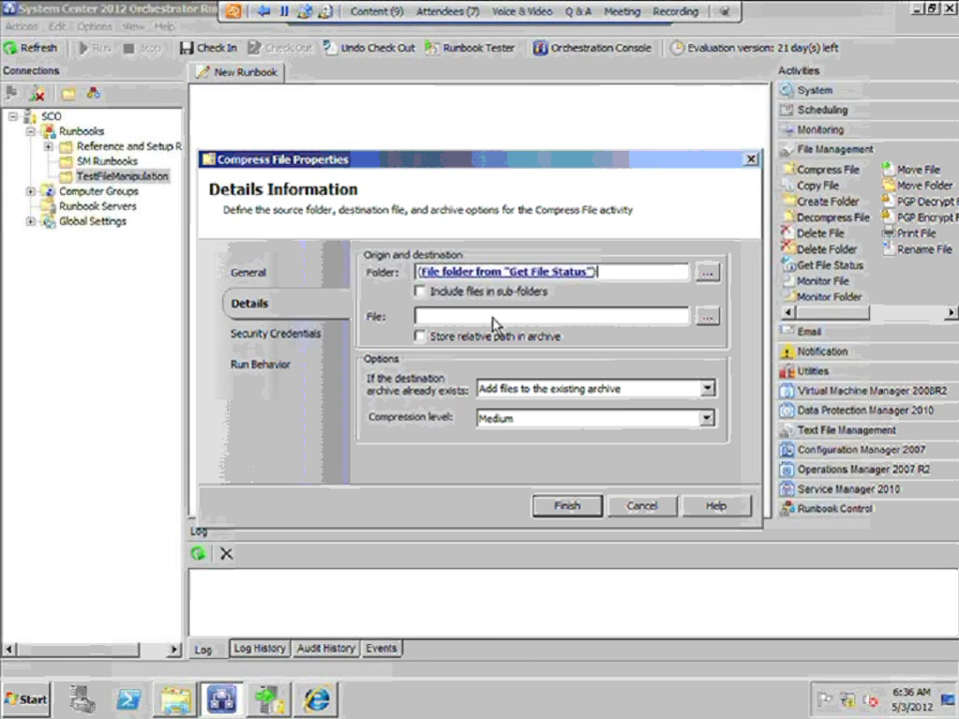
Fill the File field with published File name and save Compress File
click(492, 317)
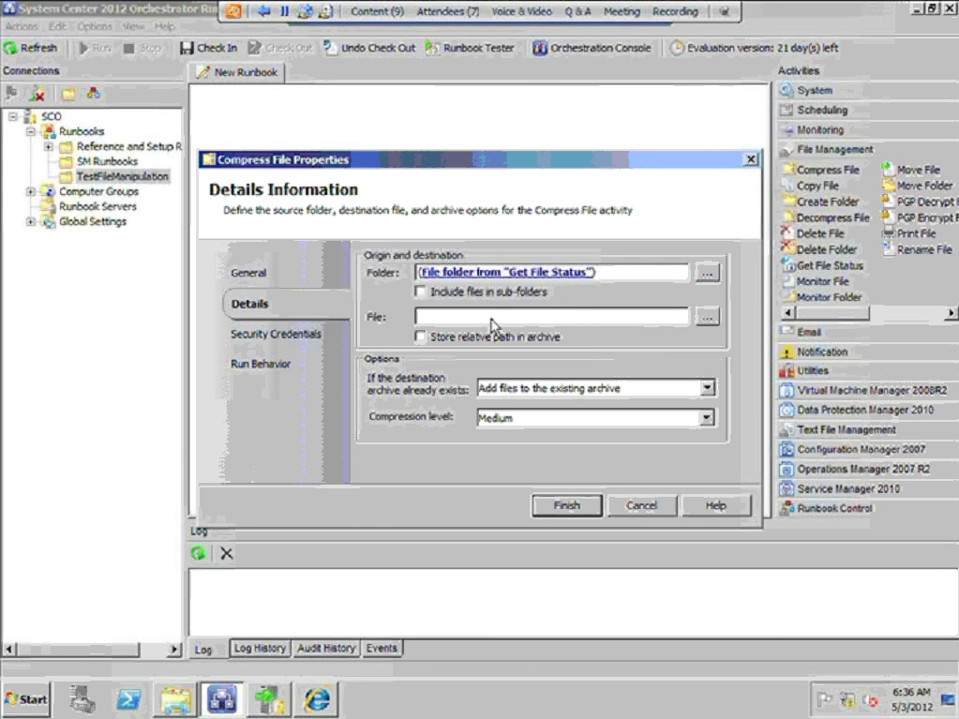
right_click(492, 318)
mouse_move(525, 328)
click(598, 326)
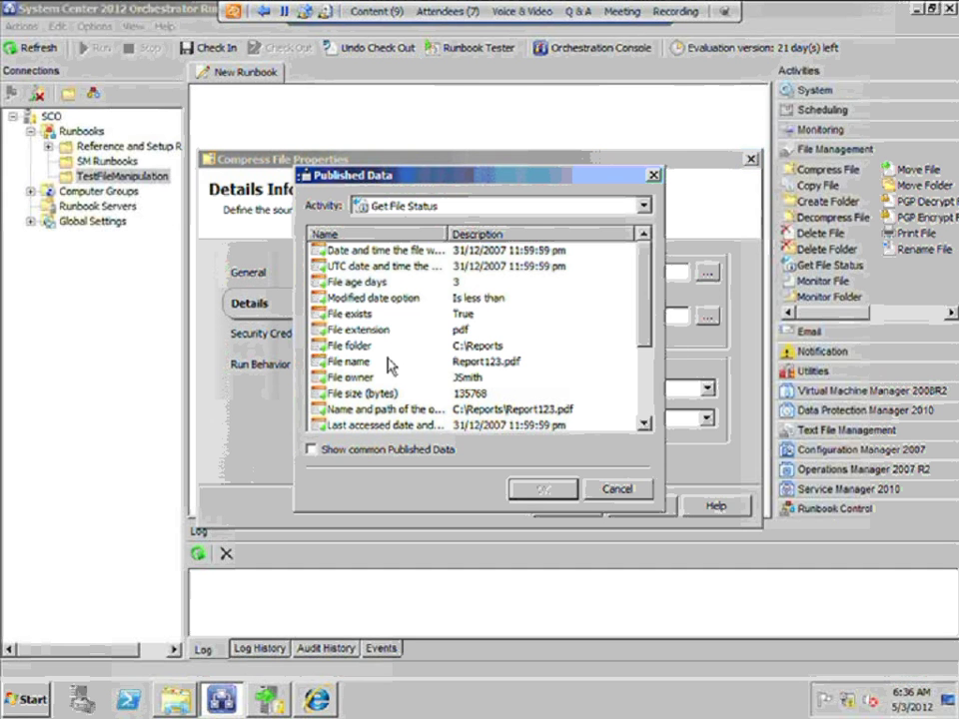
click(349, 361)
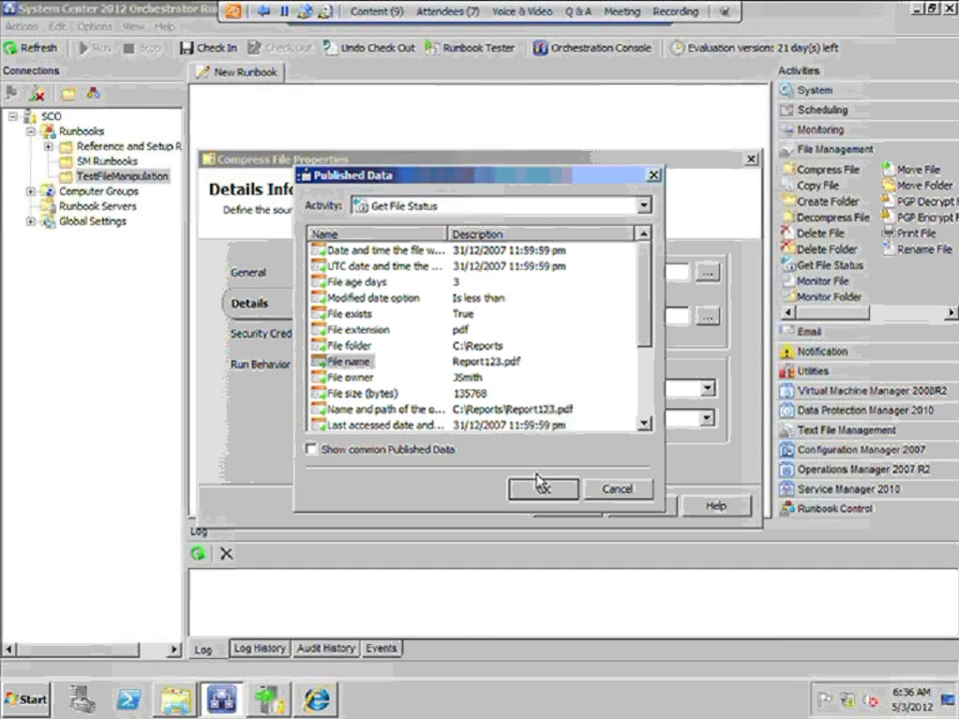
click(542, 488)
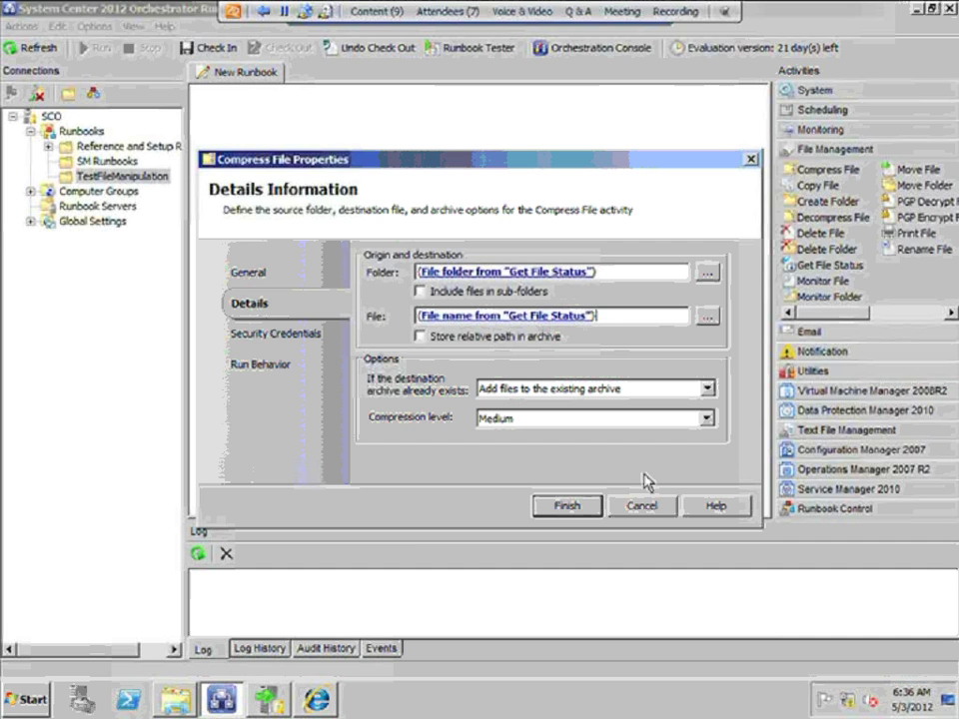
click(577, 512)
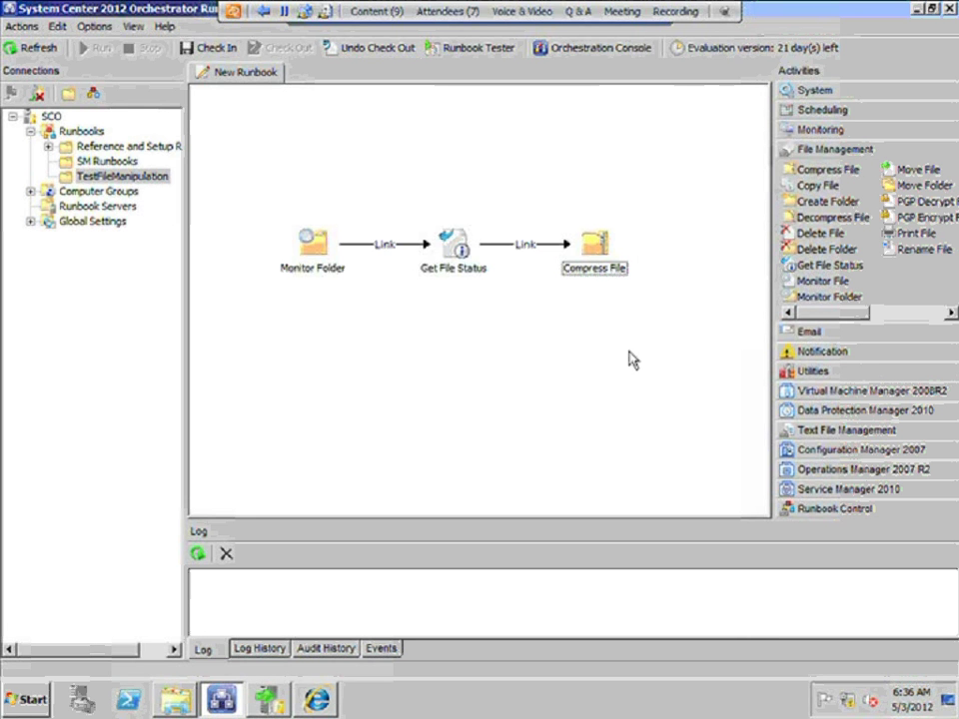
click(455, 263)
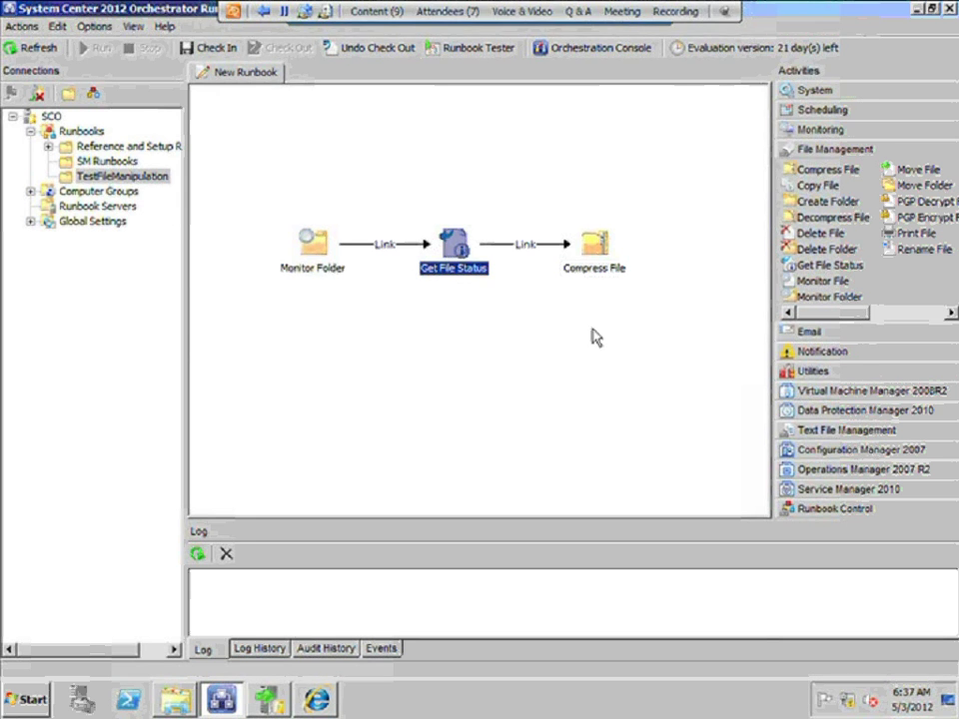
click(604, 267)
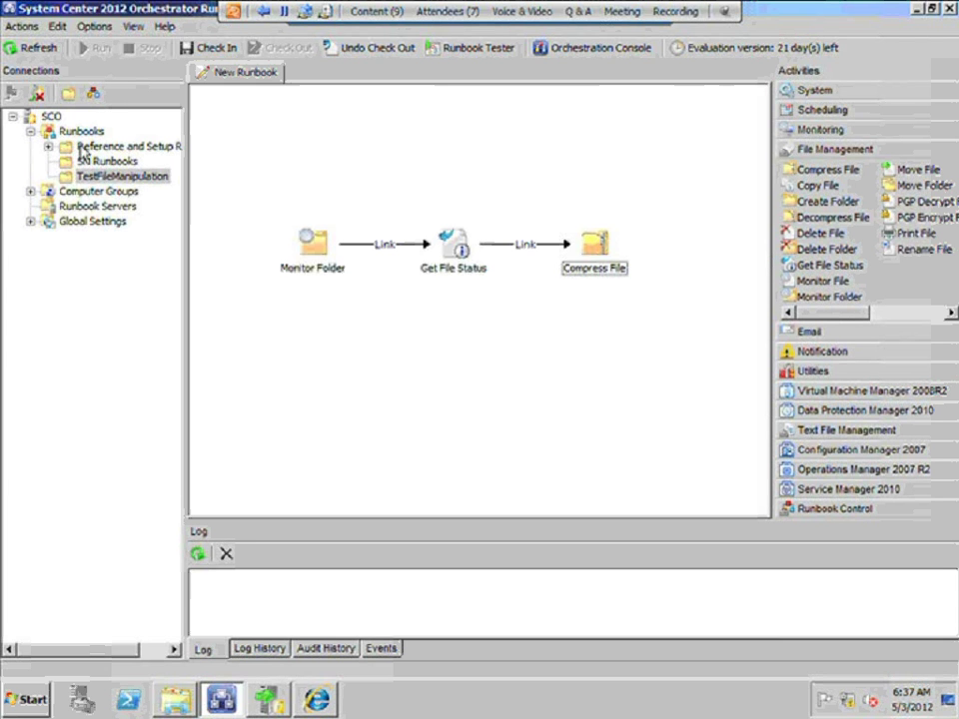
Open the Lab B Ex 1 runbook and review the Monitor Alert properties without changes
click(47, 146)
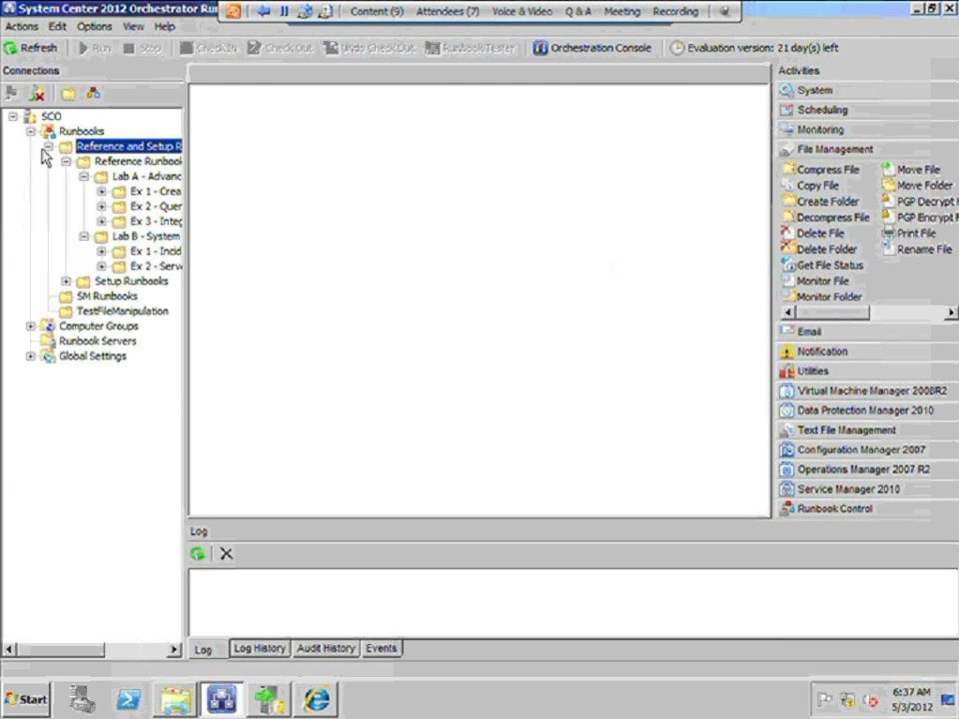
click(160, 253)
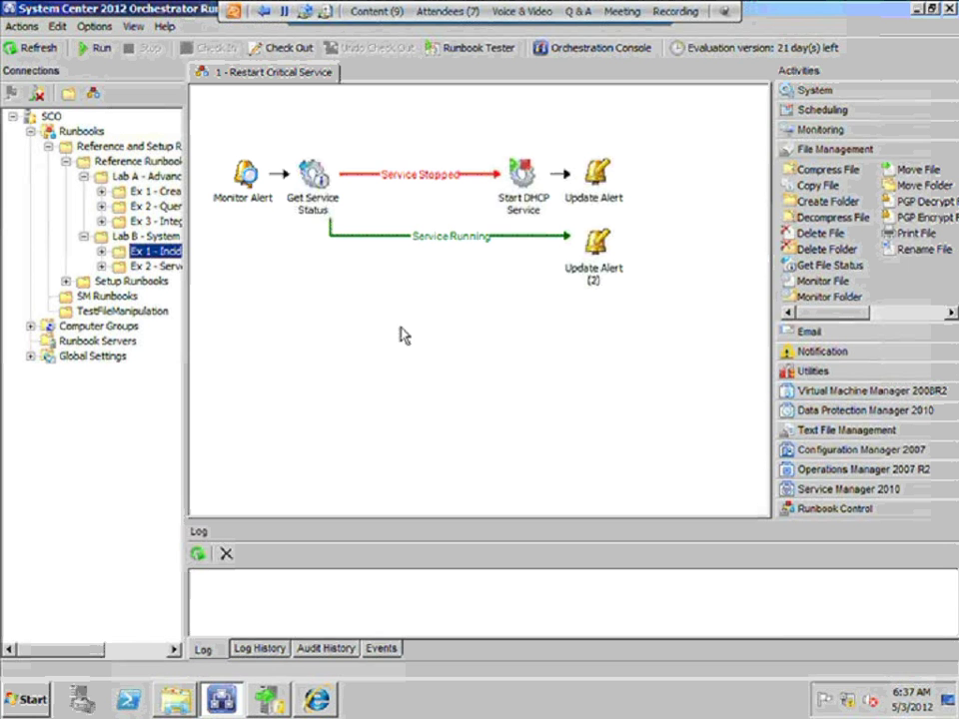
click(241, 177)
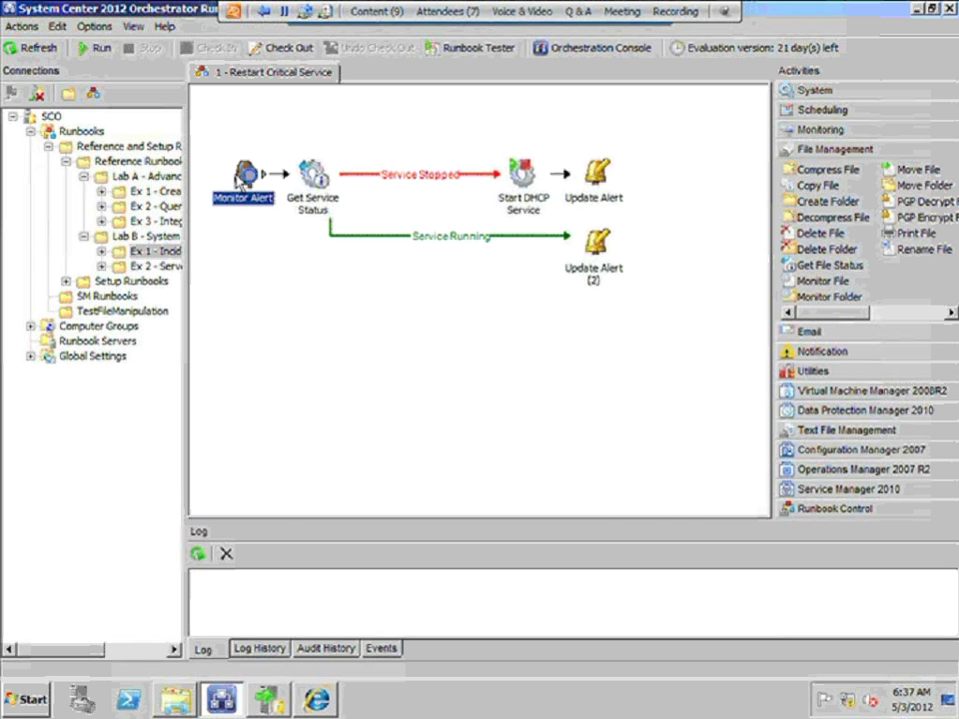
double_click(241, 176)
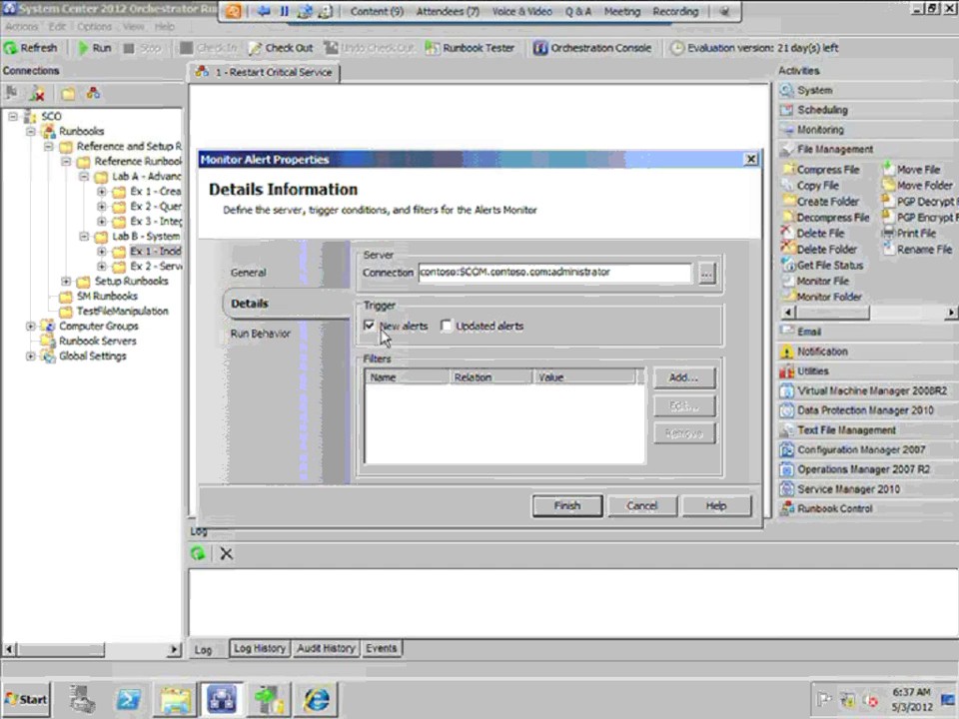
click(651, 507)
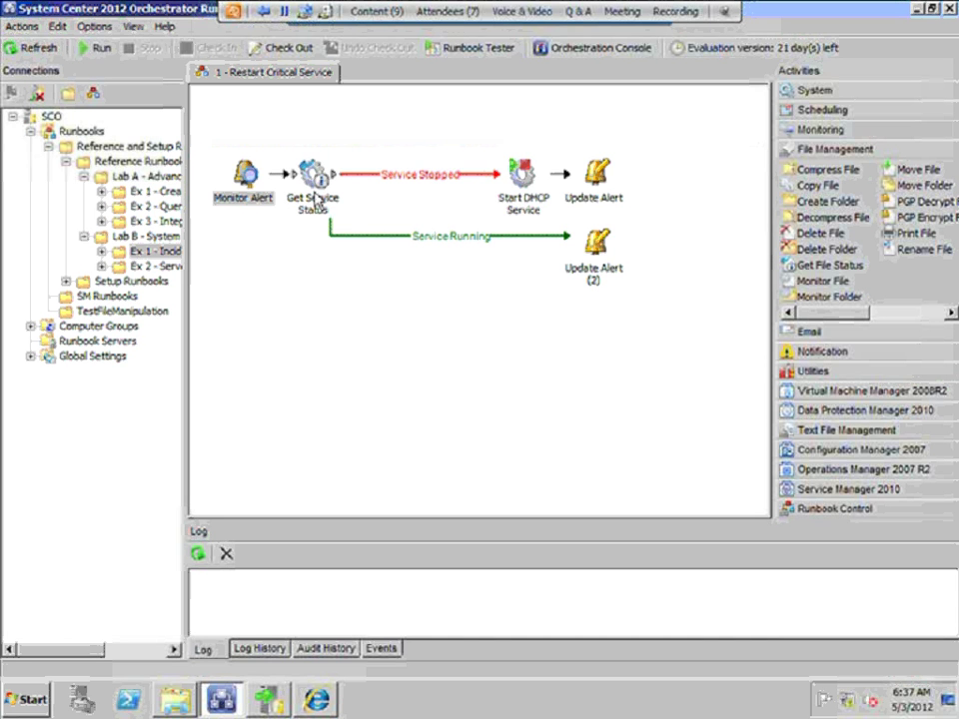
Reopen Monitor Alert properties and check its Run Behavior settings
click(315, 201)
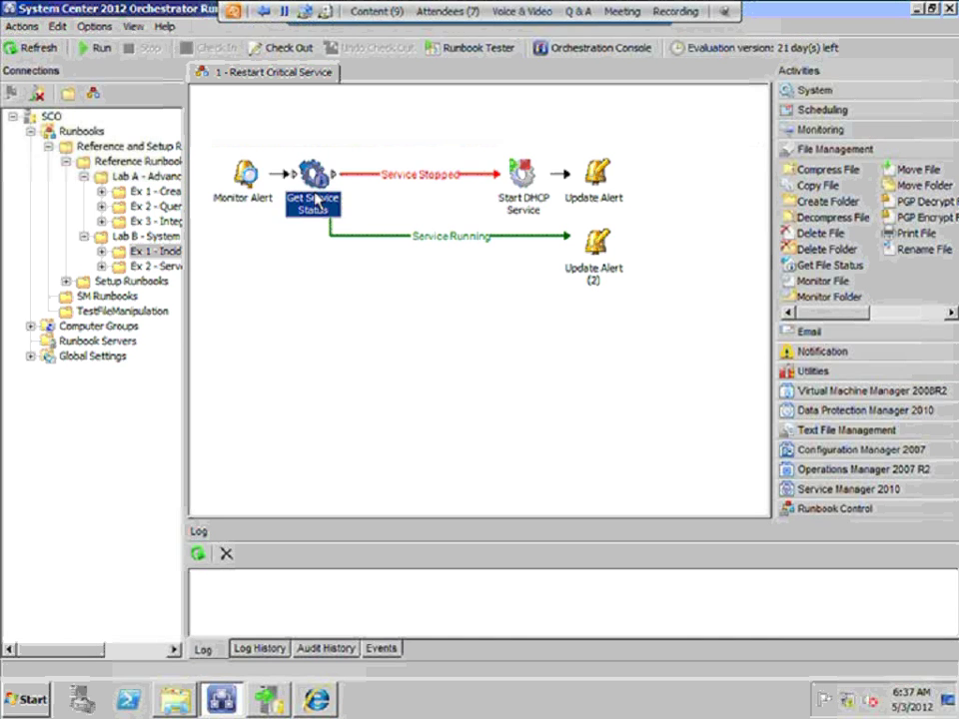
click(258, 181)
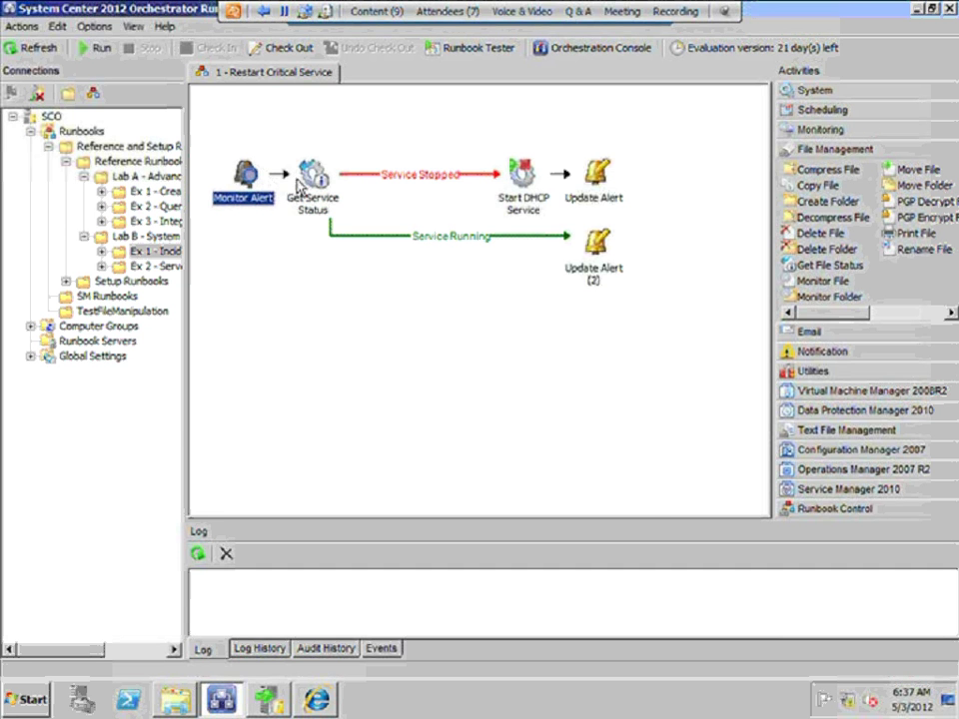
double_click(243, 185)
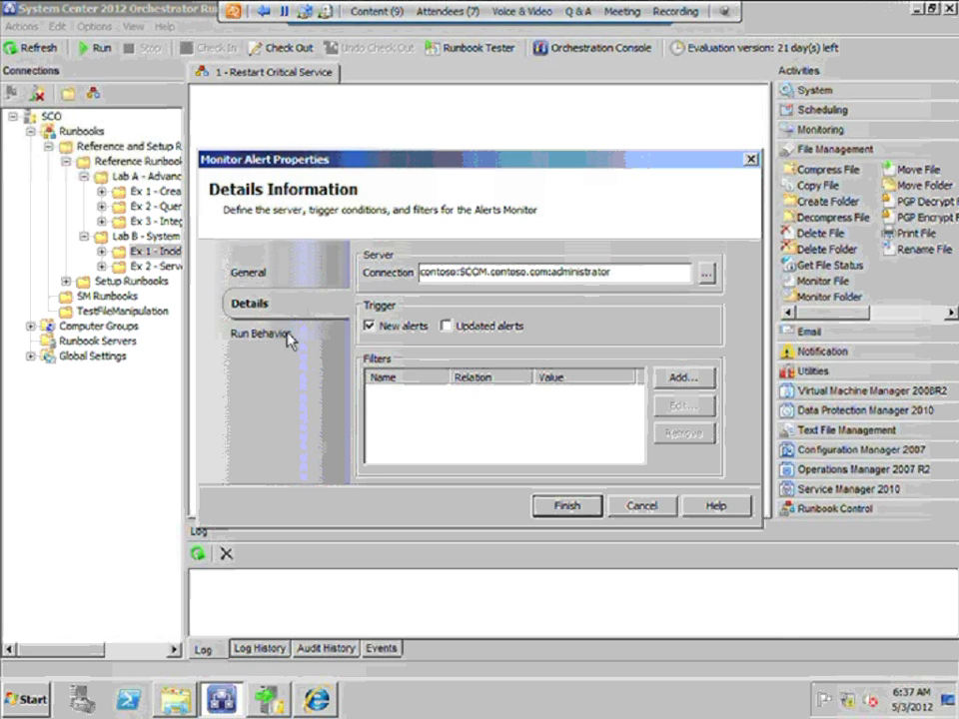
click(286, 336)
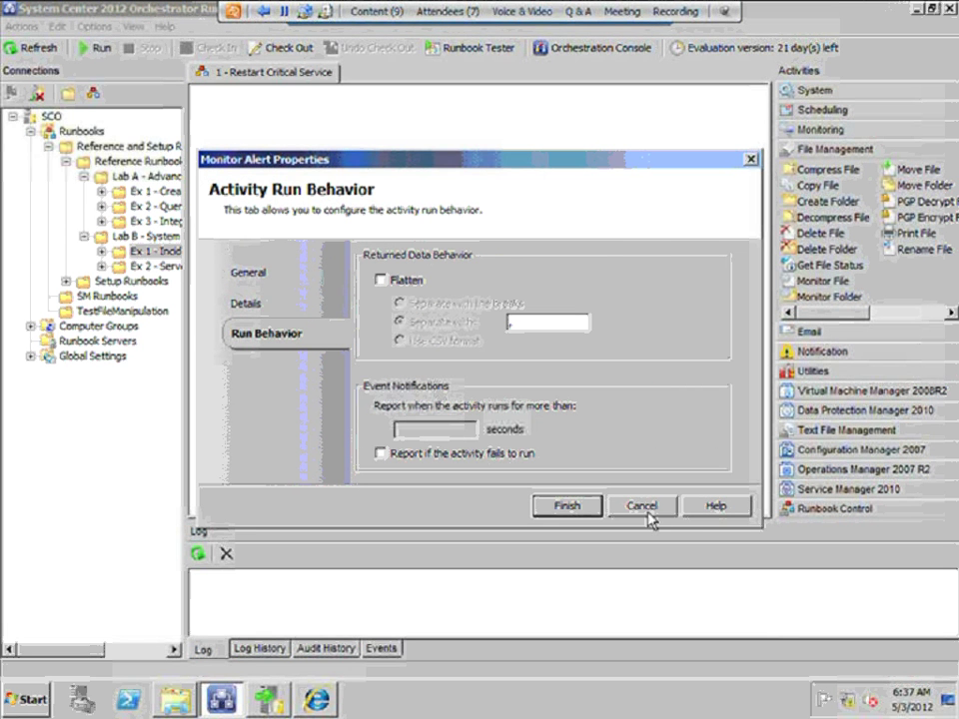
click(247, 305)
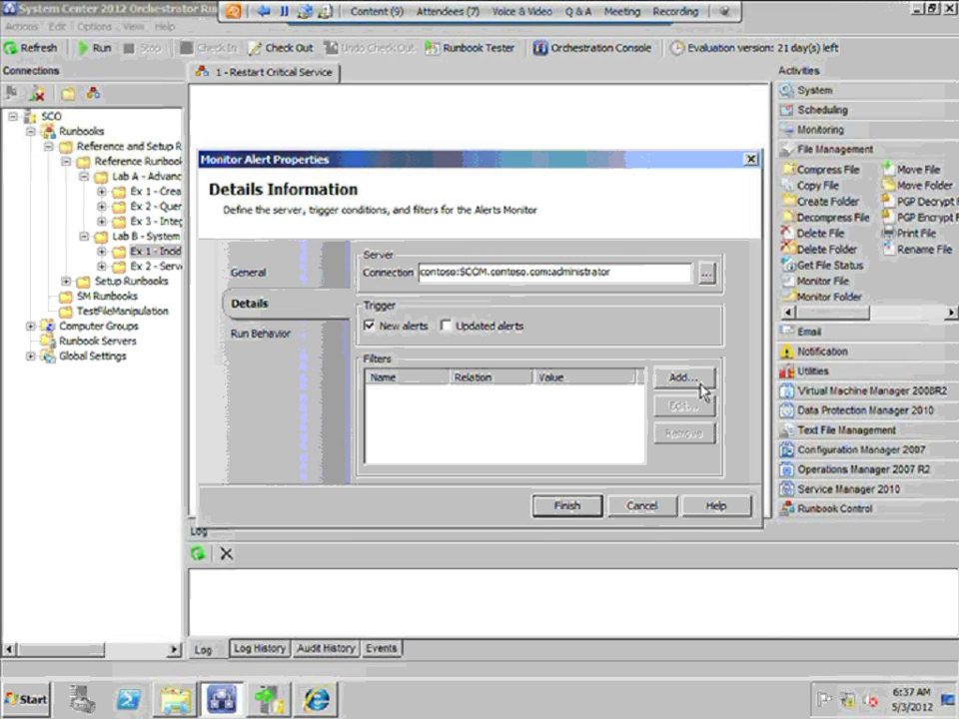
Browse the Category values for a new alert filter, then discard it and close unchanged
click(689, 382)
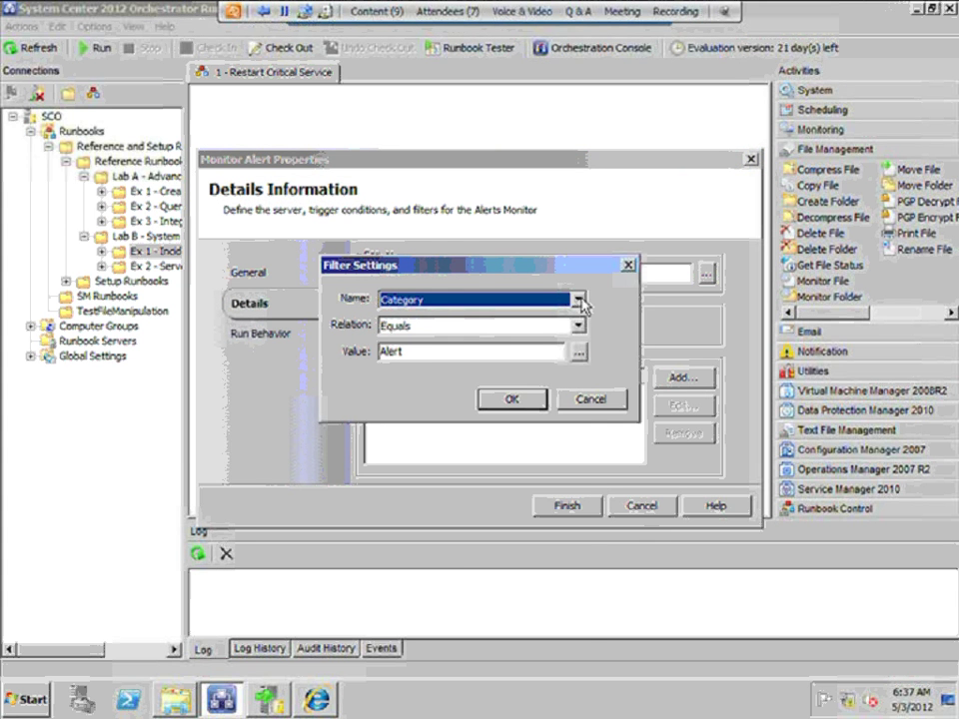
click(578, 300)
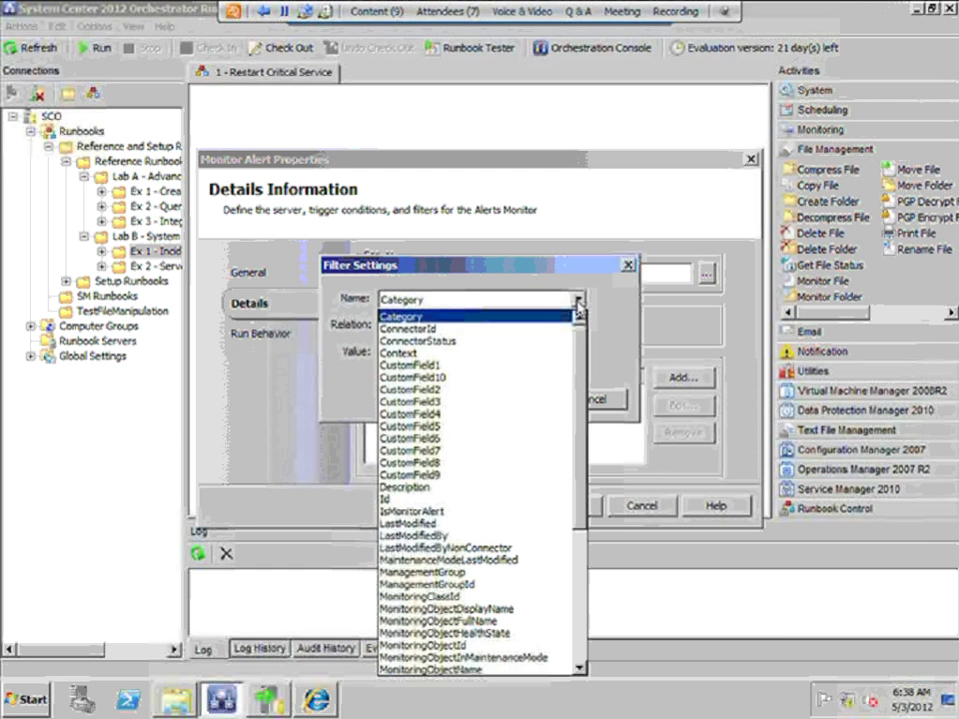
click(602, 314)
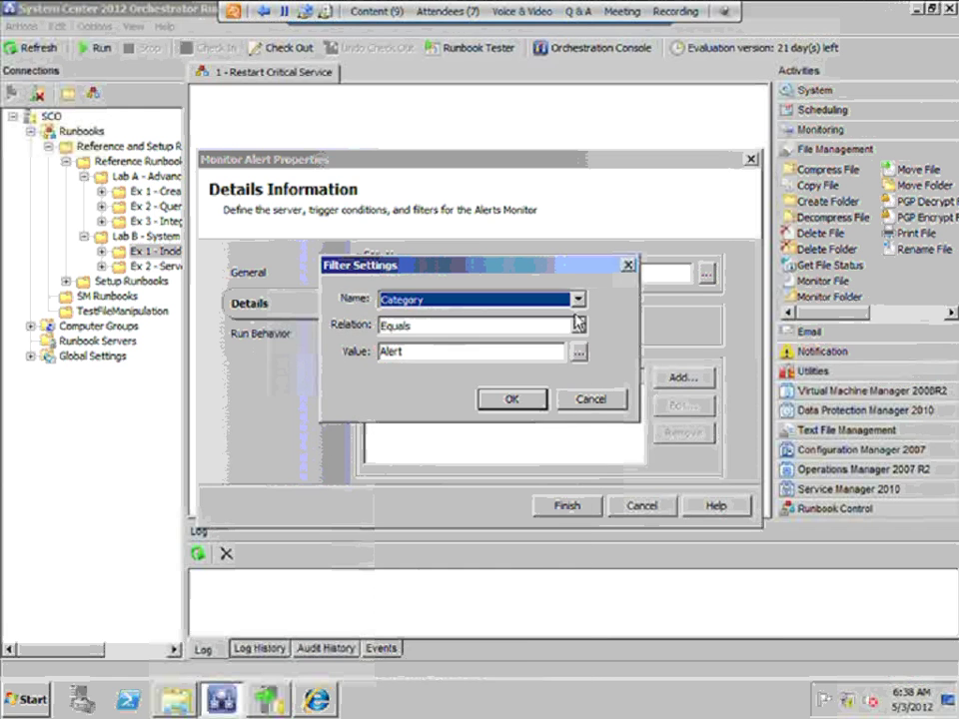
click(580, 353)
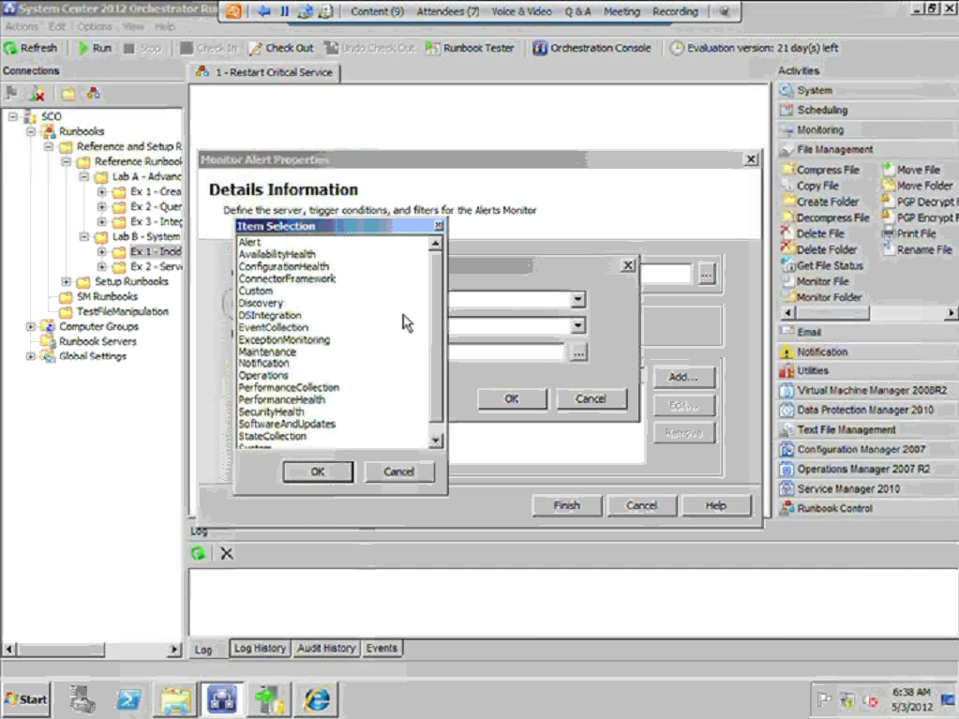
click(392, 473)
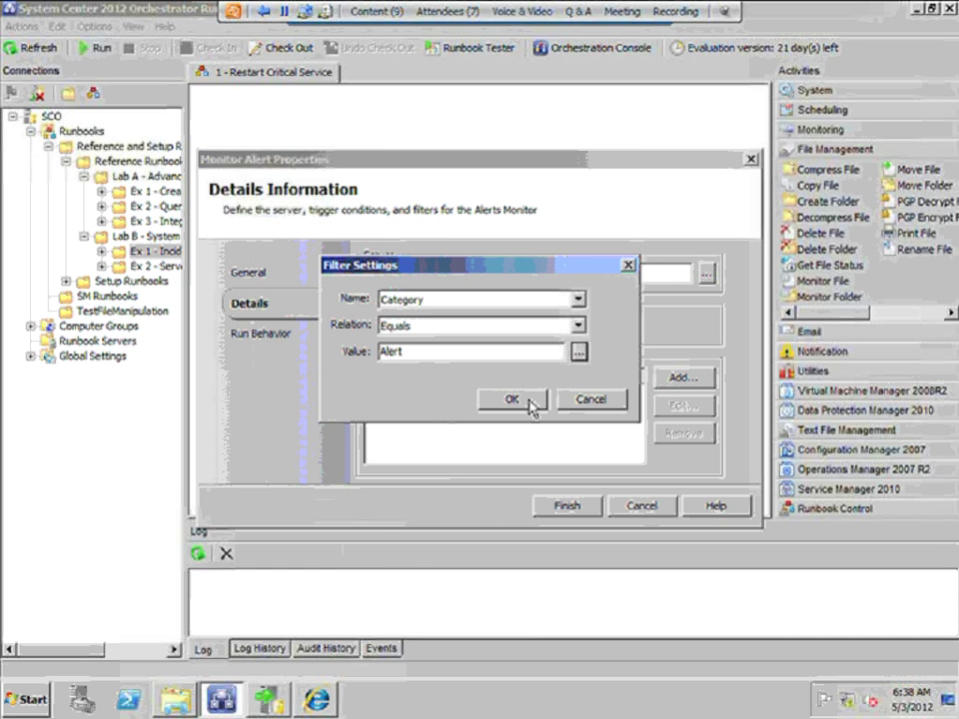
click(591, 402)
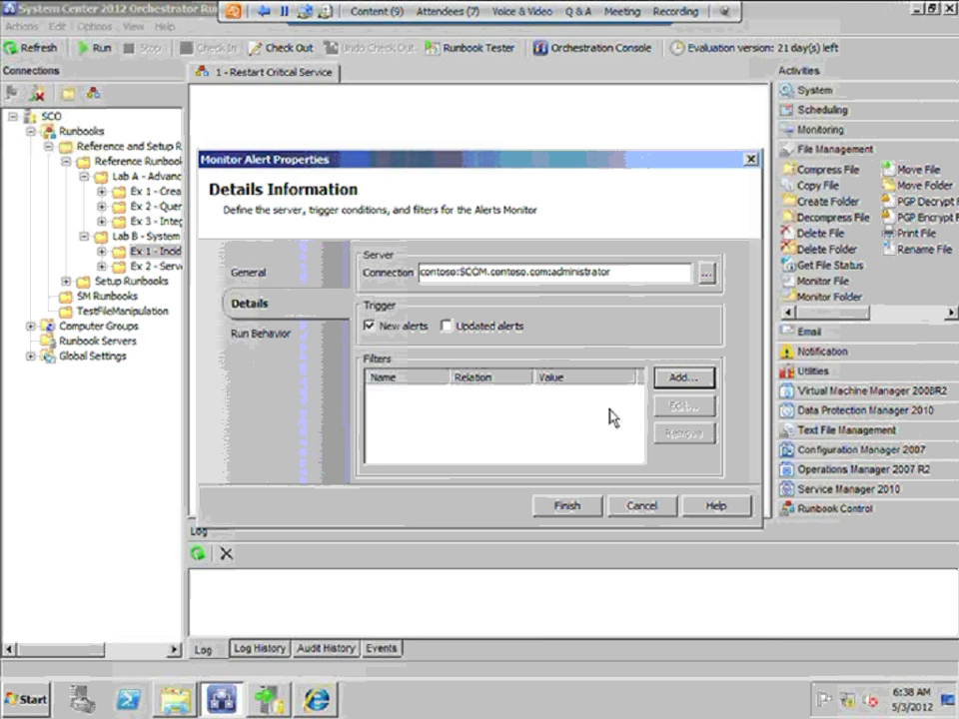
click(629, 507)
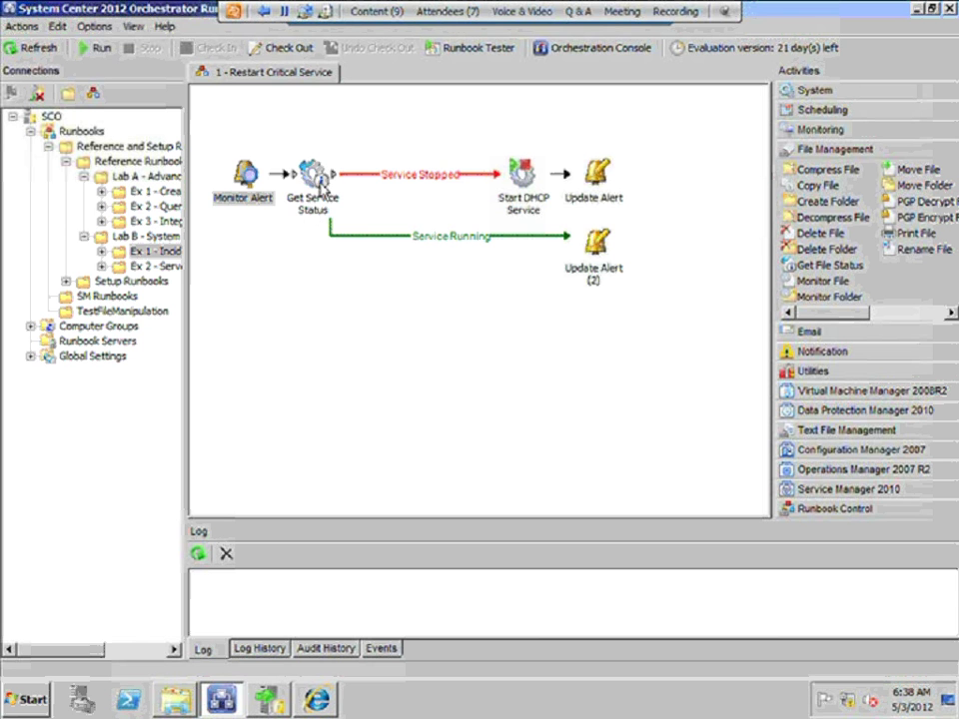
click(321, 186)
double_click(321, 185)
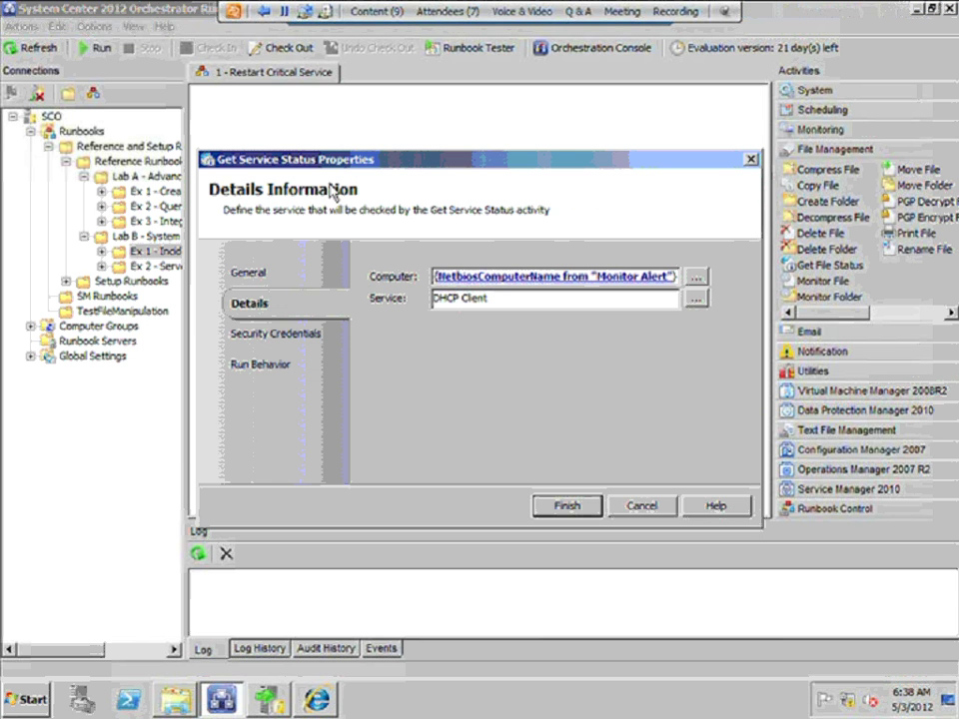
click(548, 277)
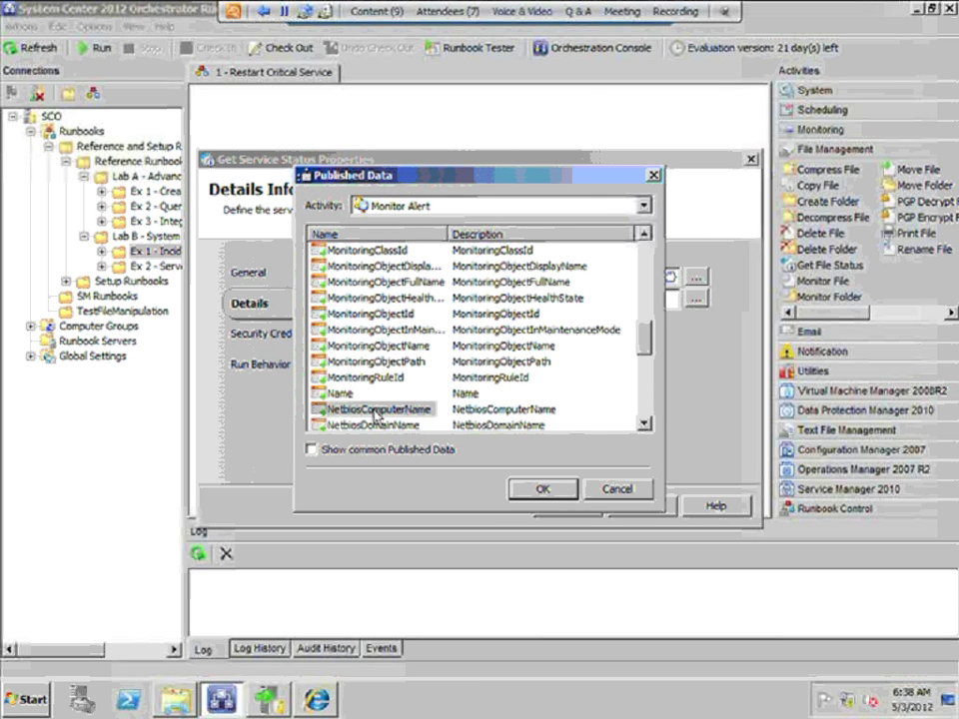
click(574, 488)
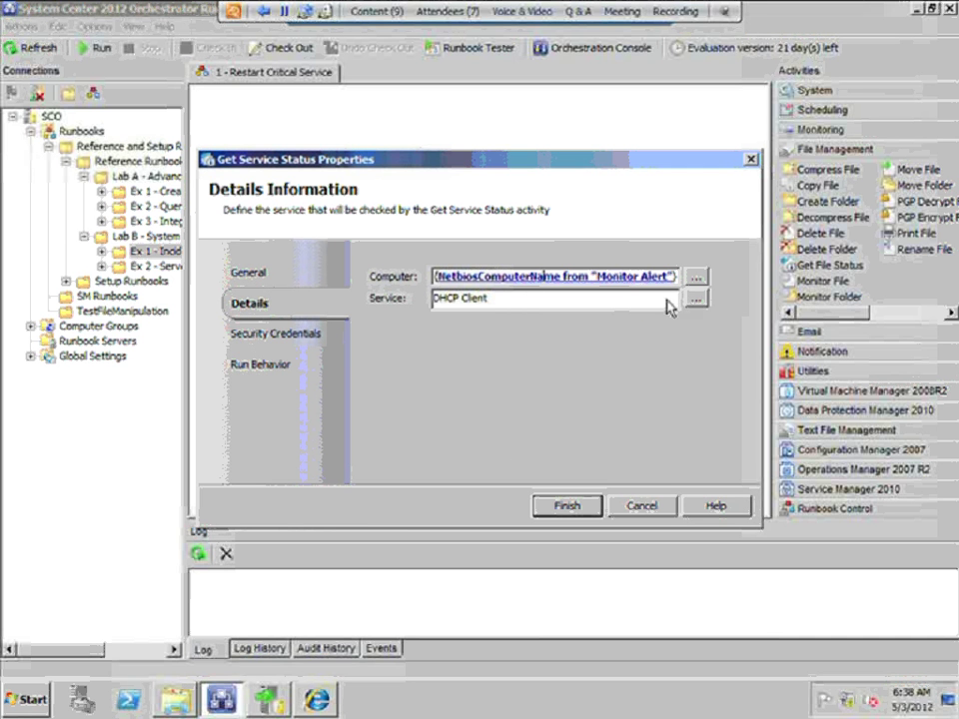
drag(504, 301, 438, 309)
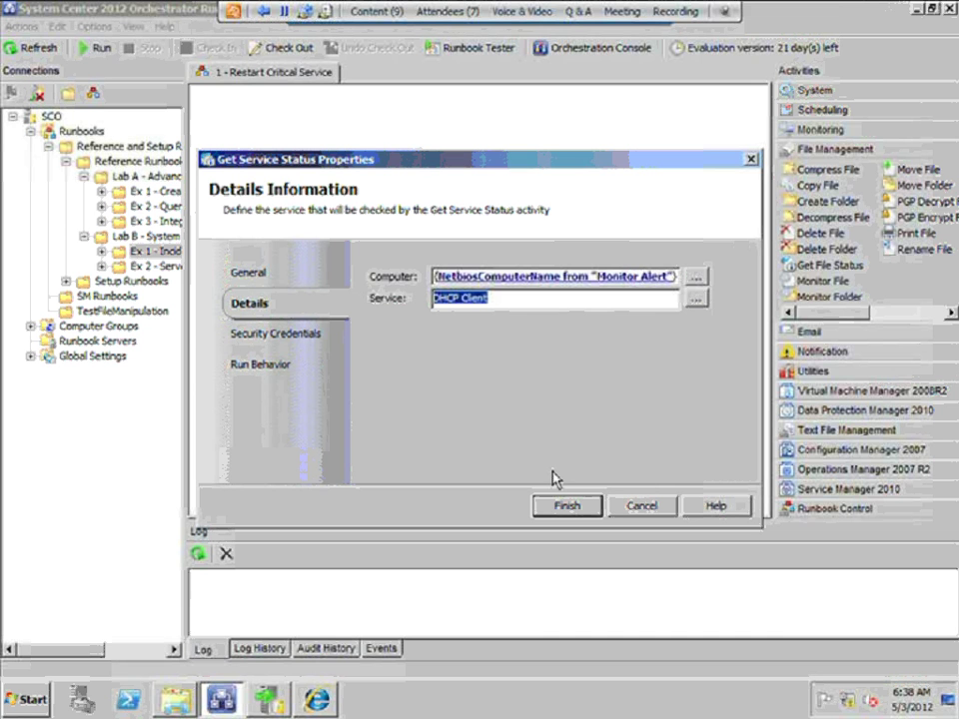
click(621, 507)
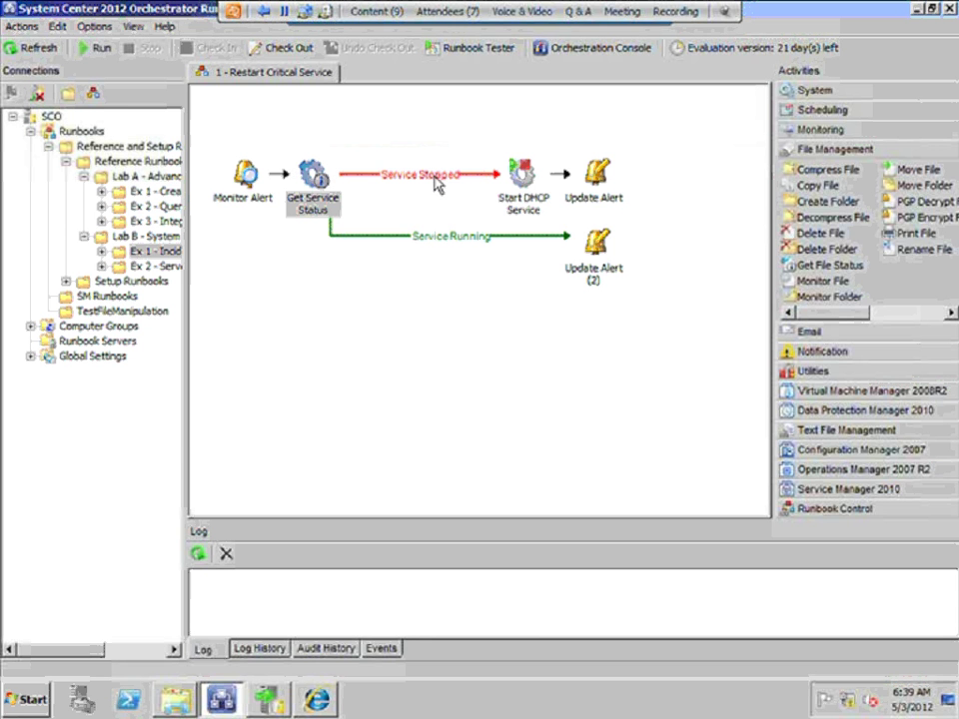
double_click(520, 193)
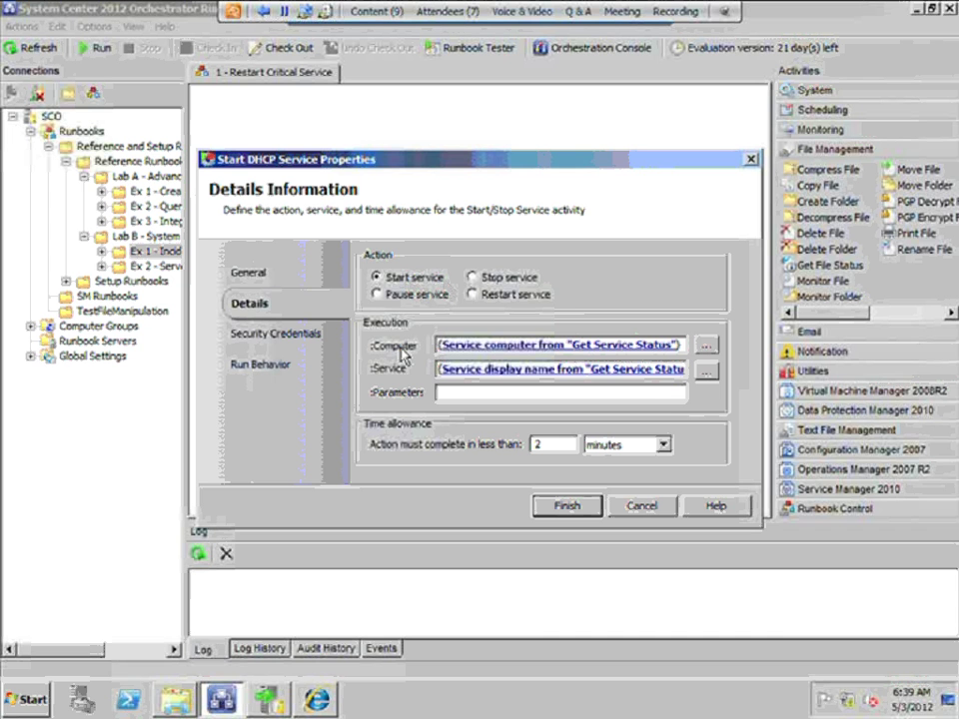
click(478, 348)
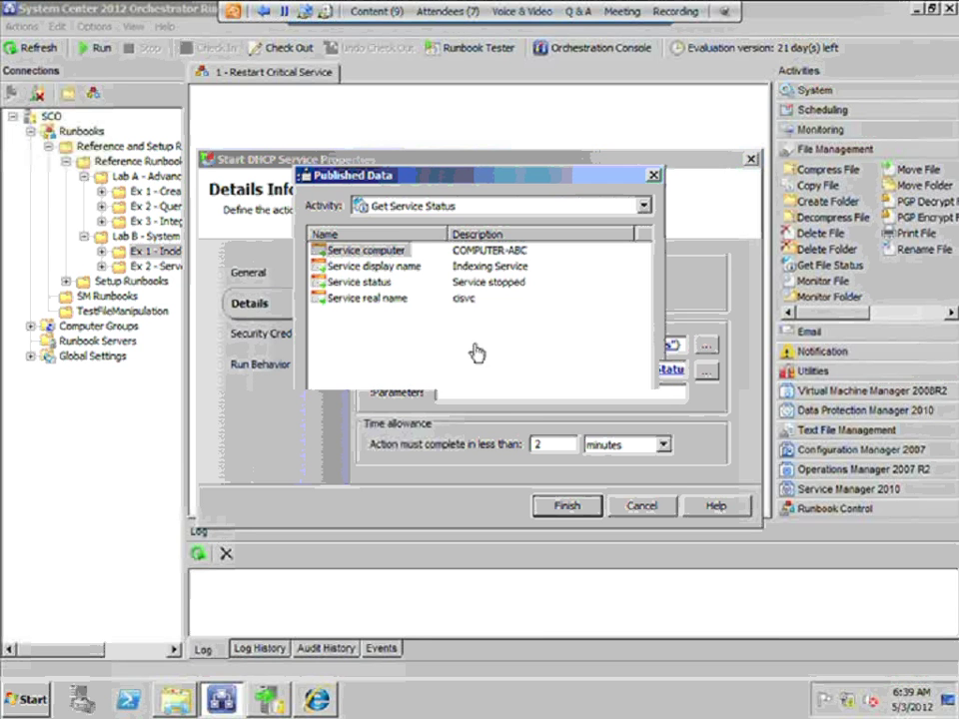
click(625, 491)
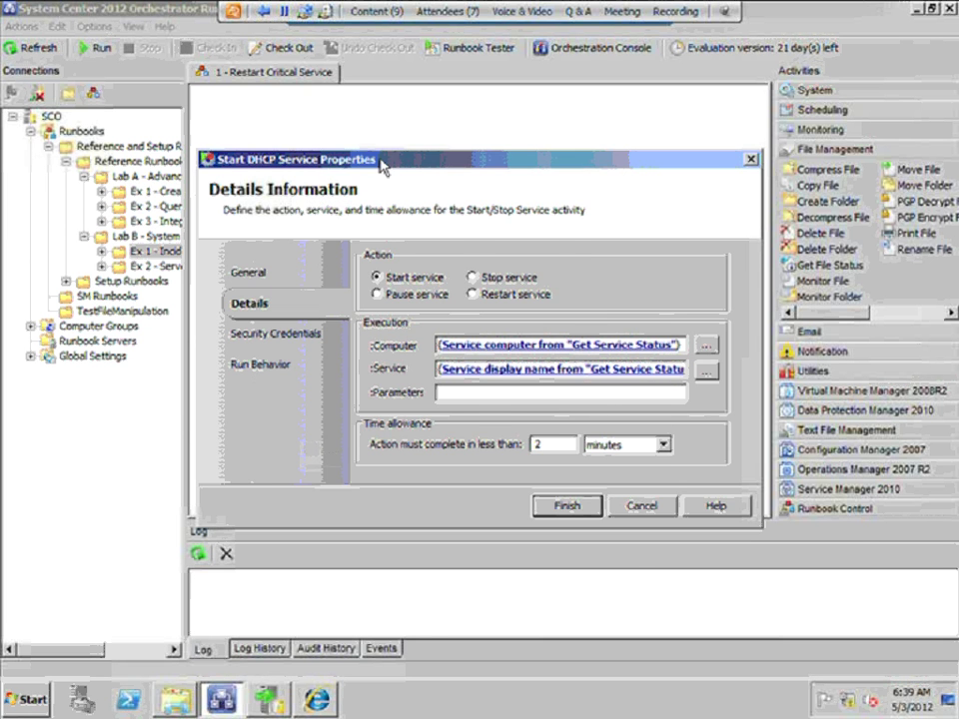
drag(386, 167, 462, 256)
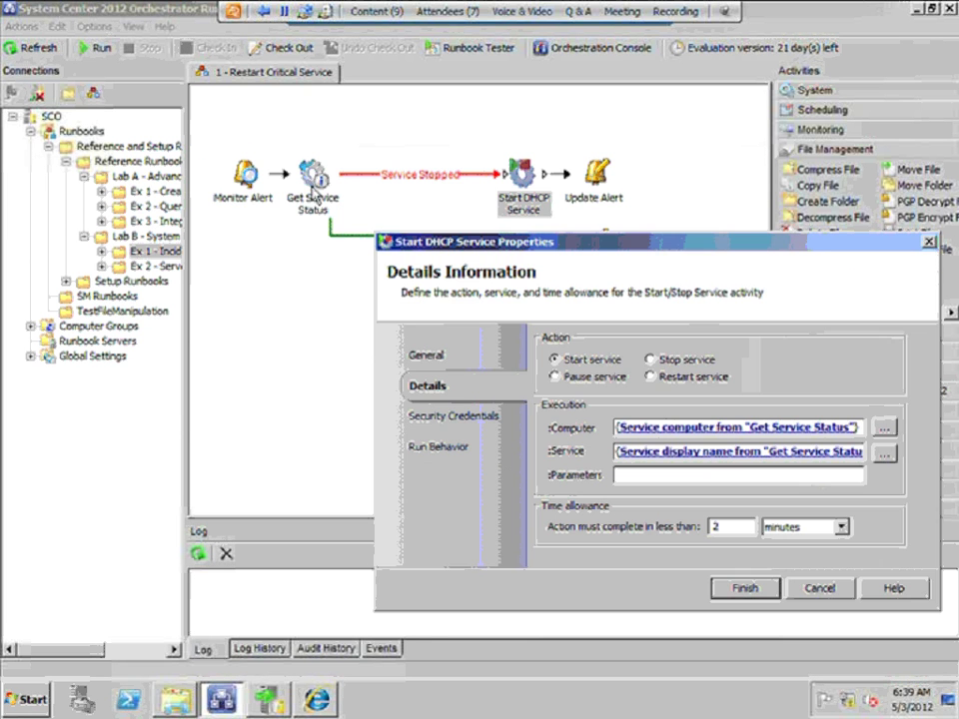
drag(525, 247, 397, 215)
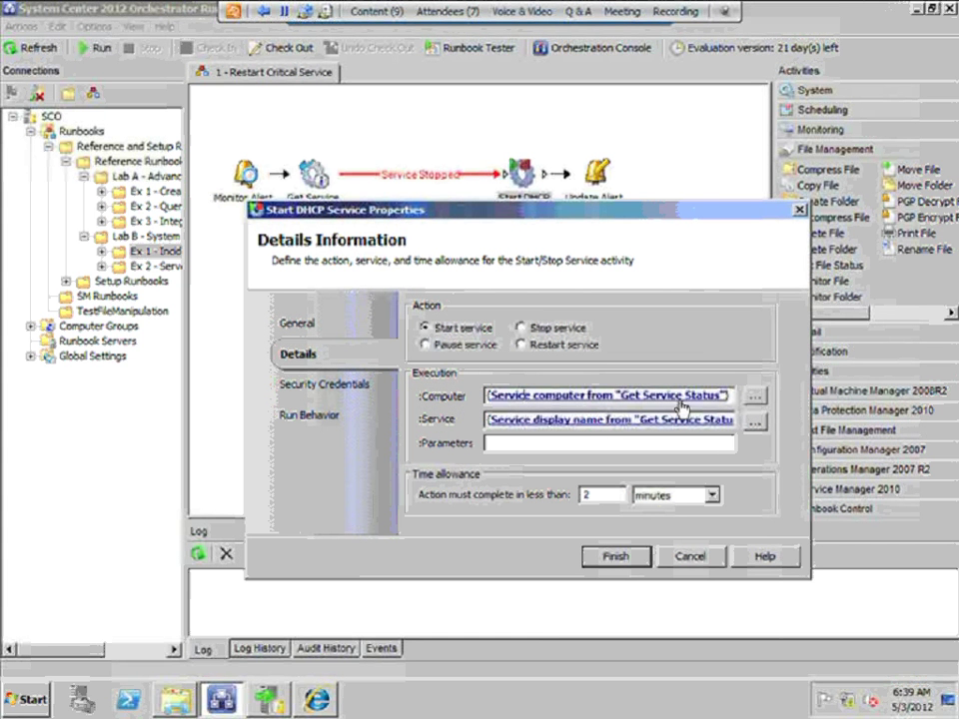
click(691, 565)
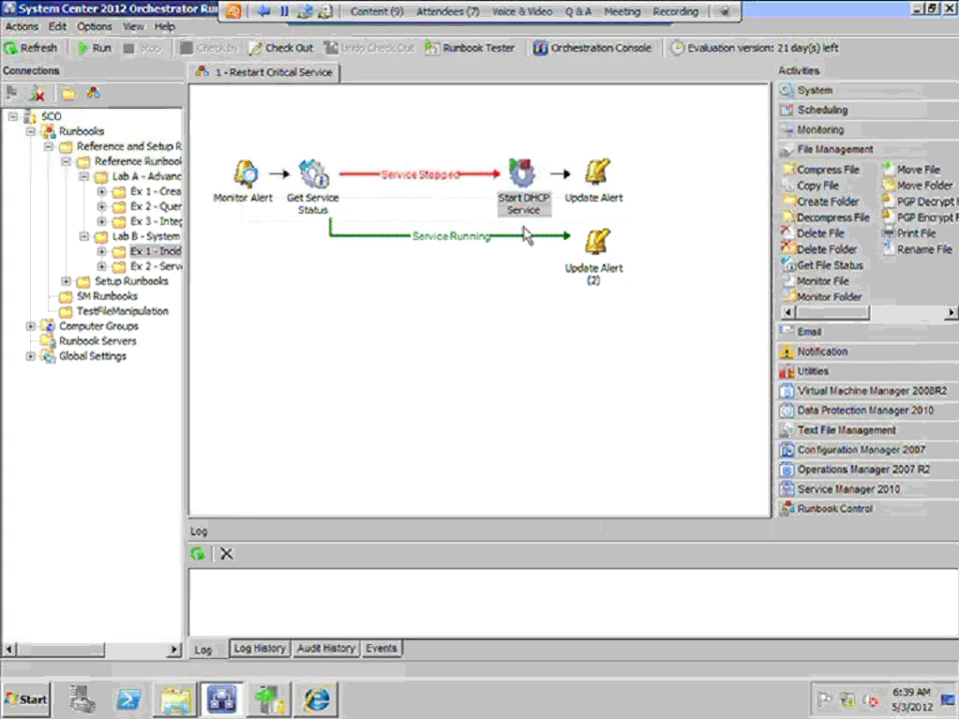
click(333, 187)
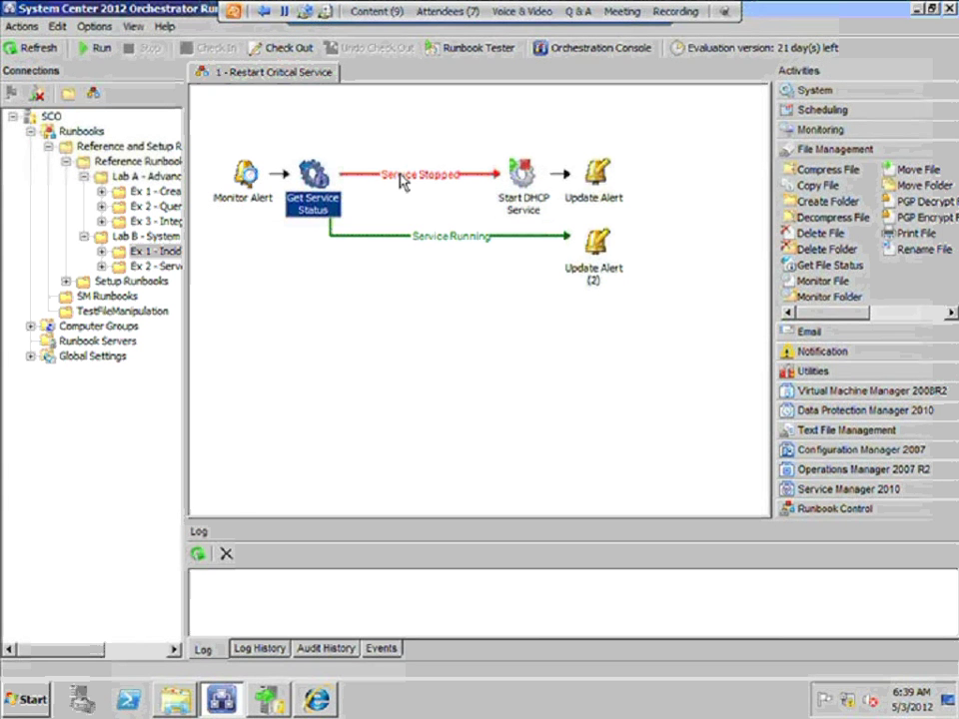
click(525, 182)
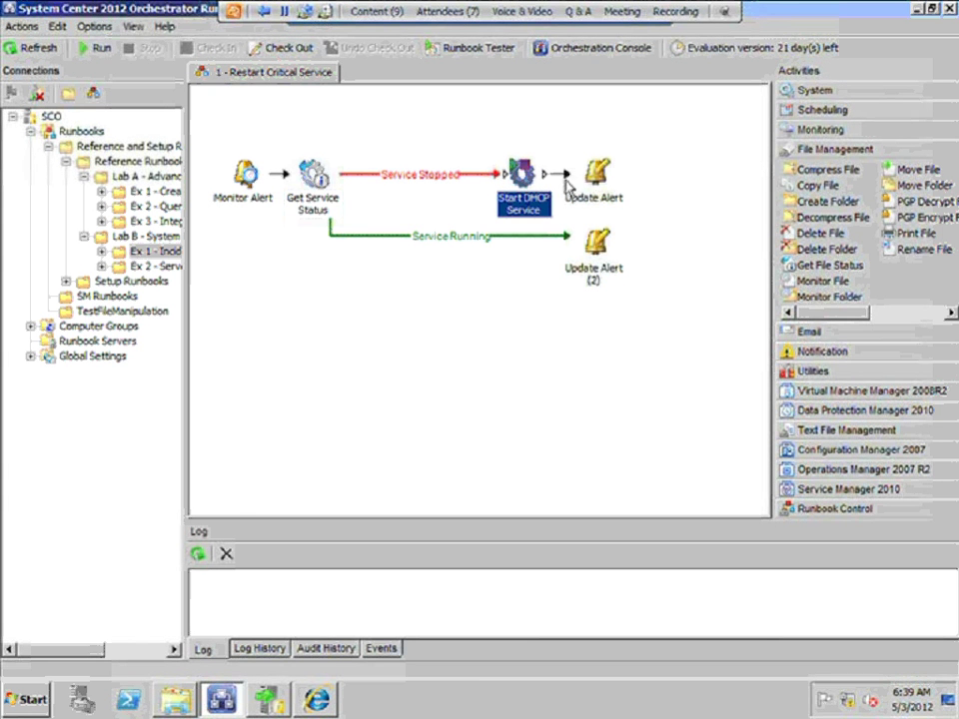
click(604, 175)
double_click(604, 176)
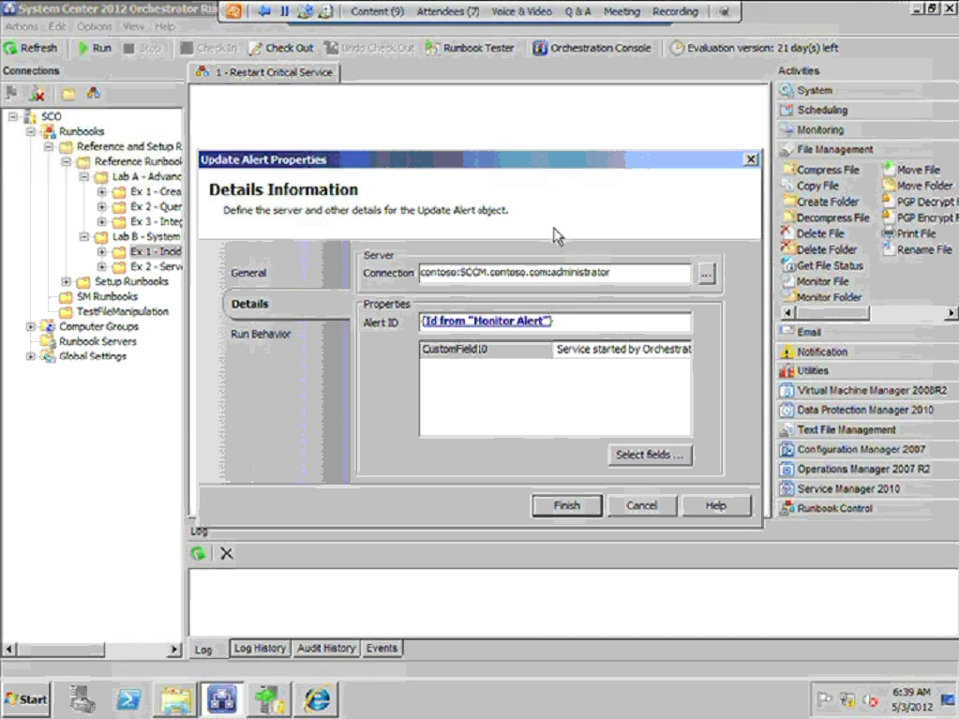
click(509, 324)
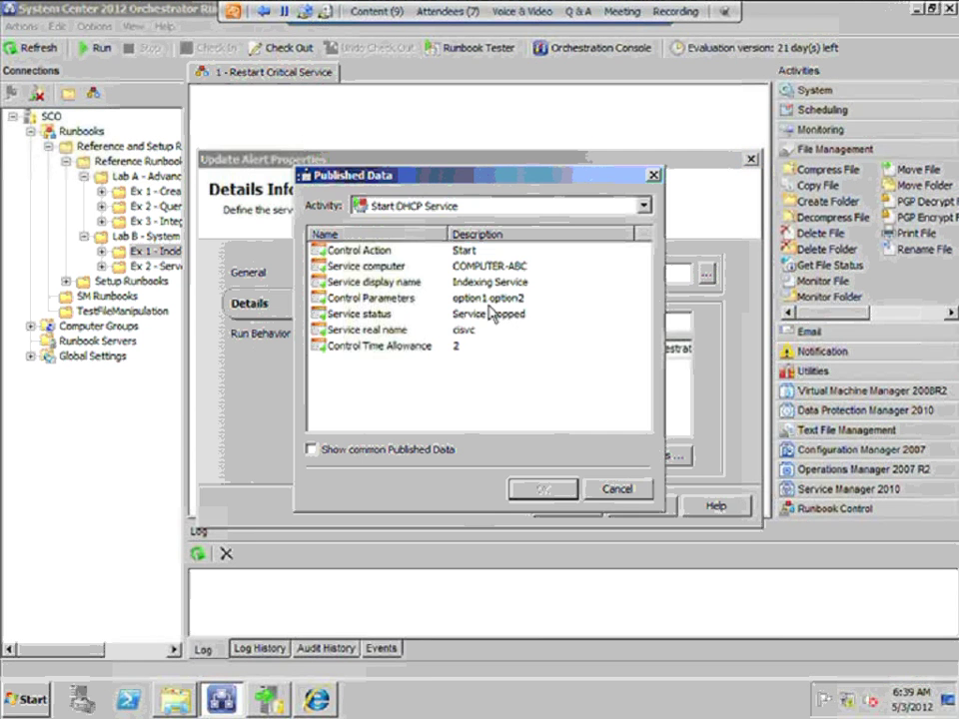
click(616, 488)
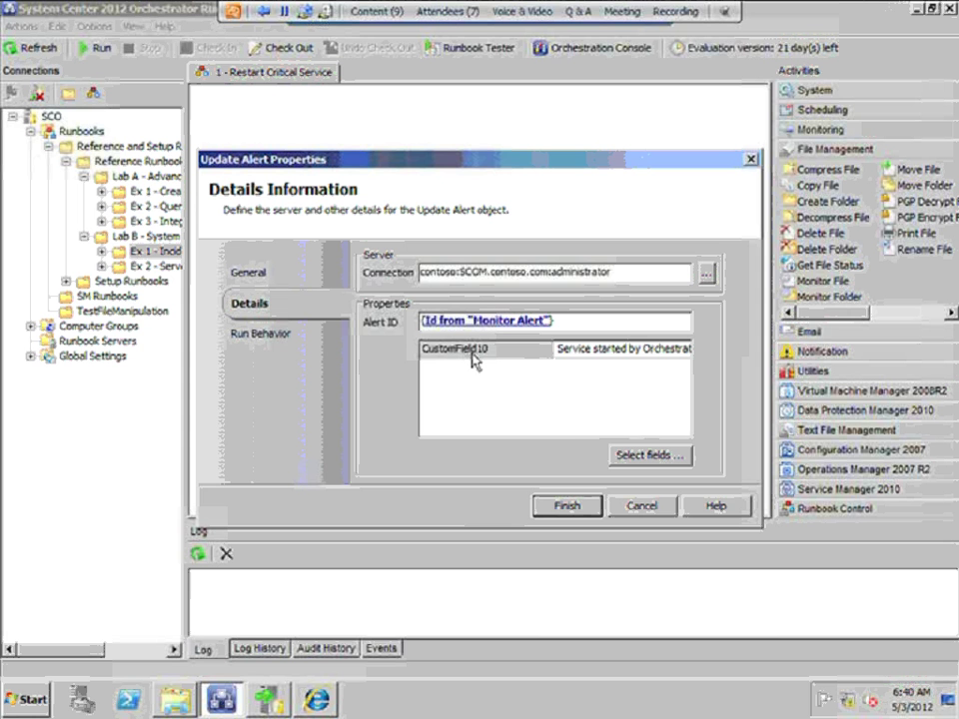
click(575, 351)
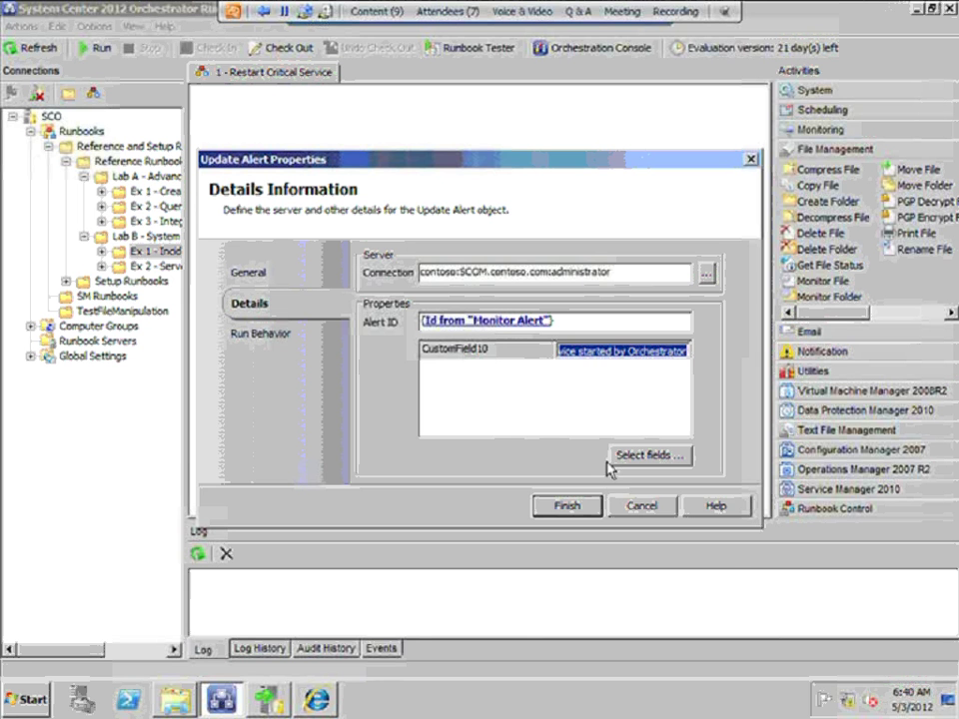
click(642, 507)
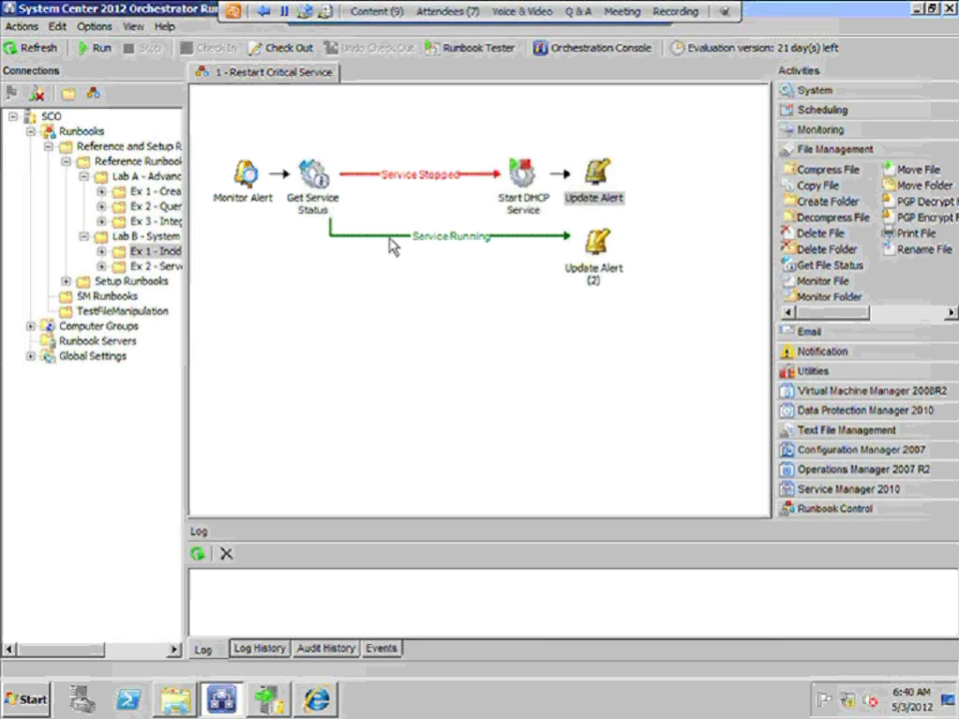
double_click(596, 241)
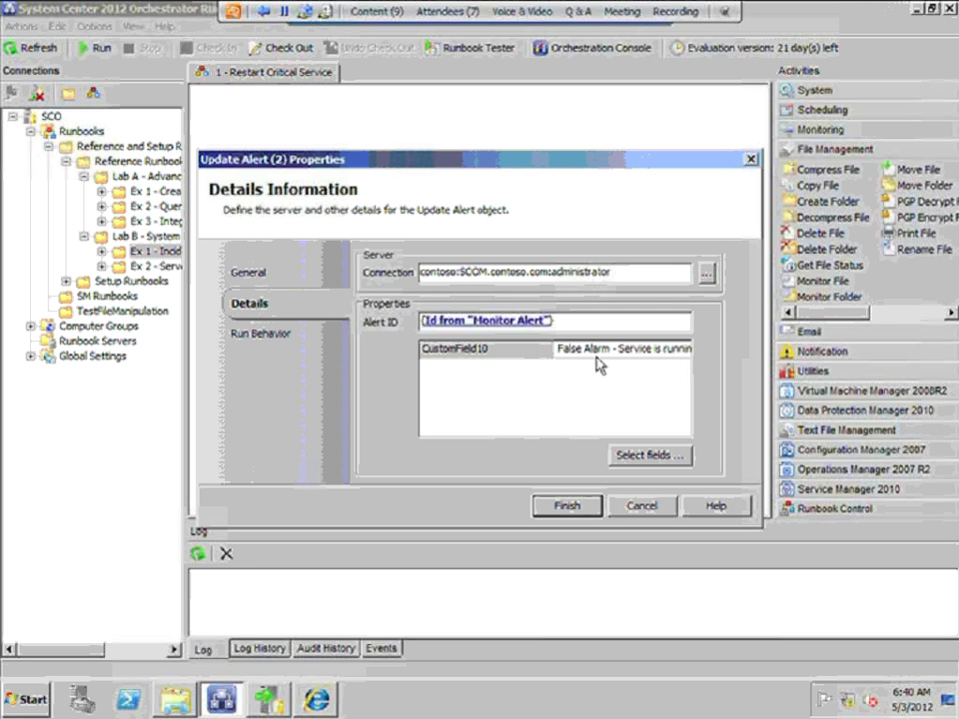
click(605, 363)
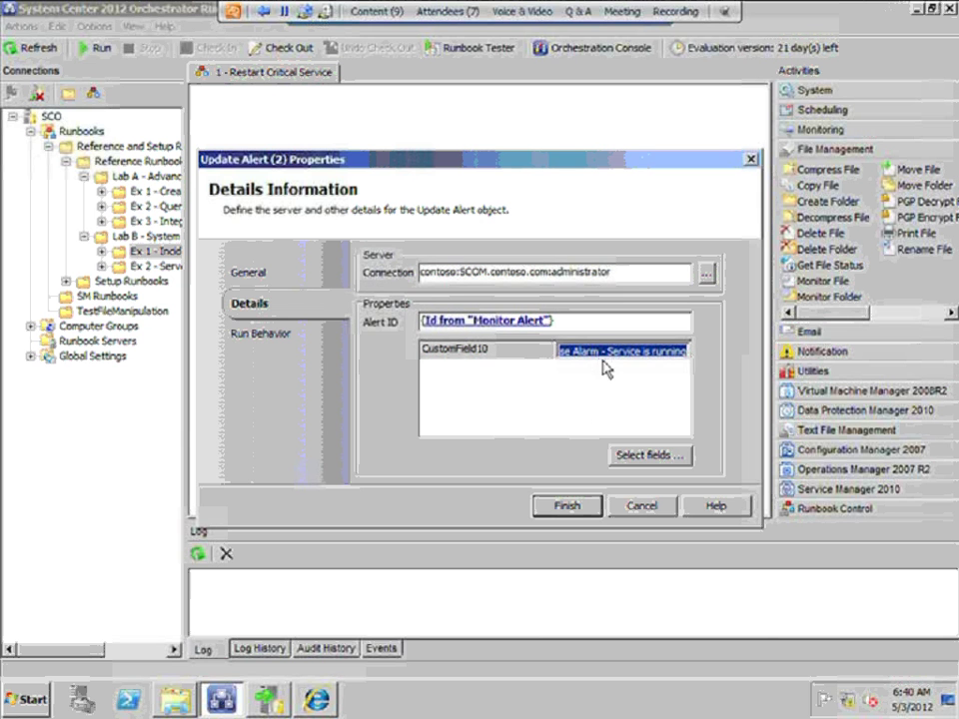
click(617, 503)
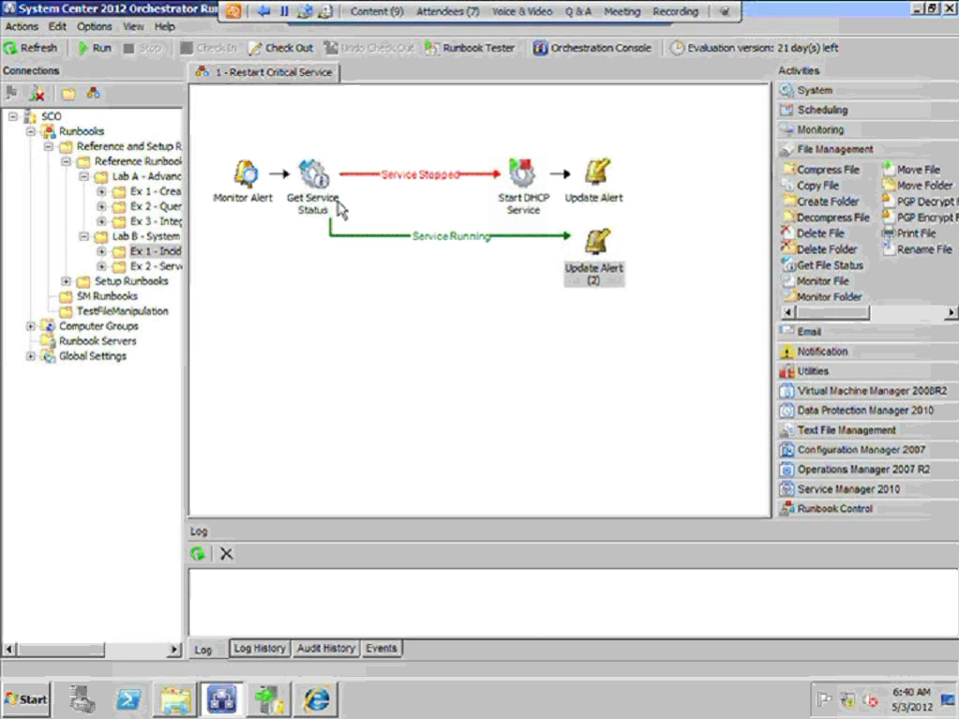
Expand Setup Runbooks > Lab A - Advanced Runbooks and open the SM Runbooks Create VM runbook
click(243, 190)
click(600, 182)
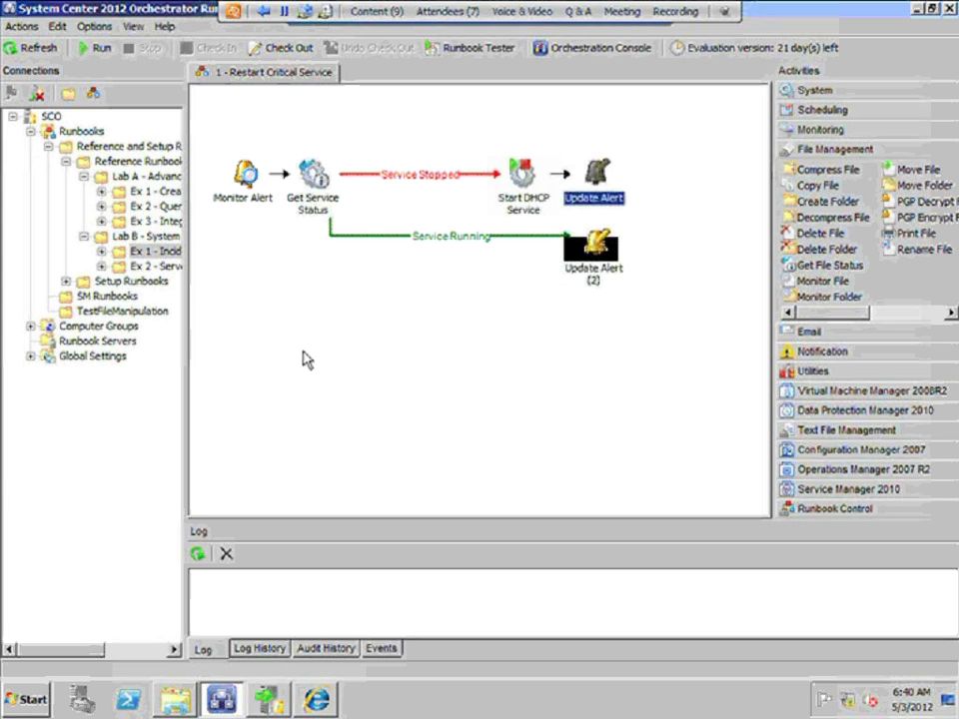
click(127, 282)
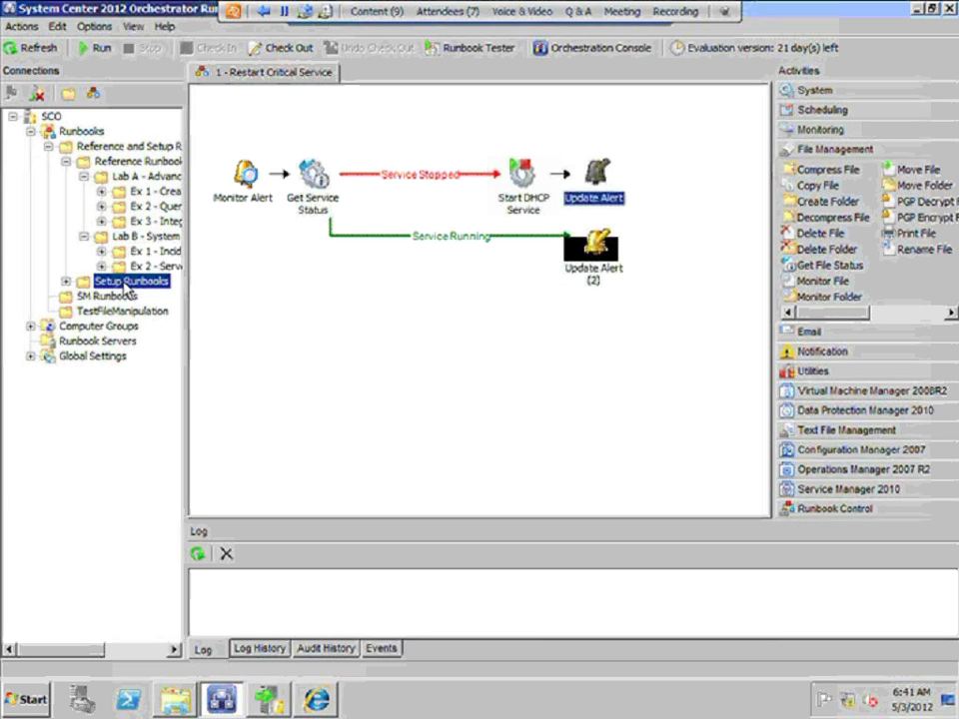
click(66, 281)
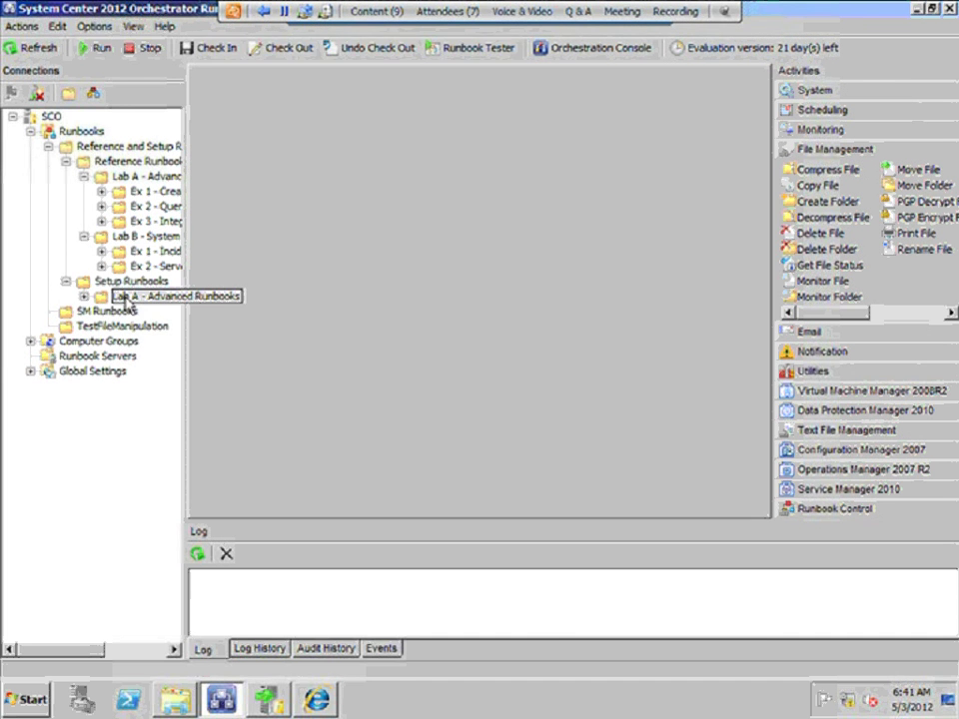
click(128, 297)
click(84, 296)
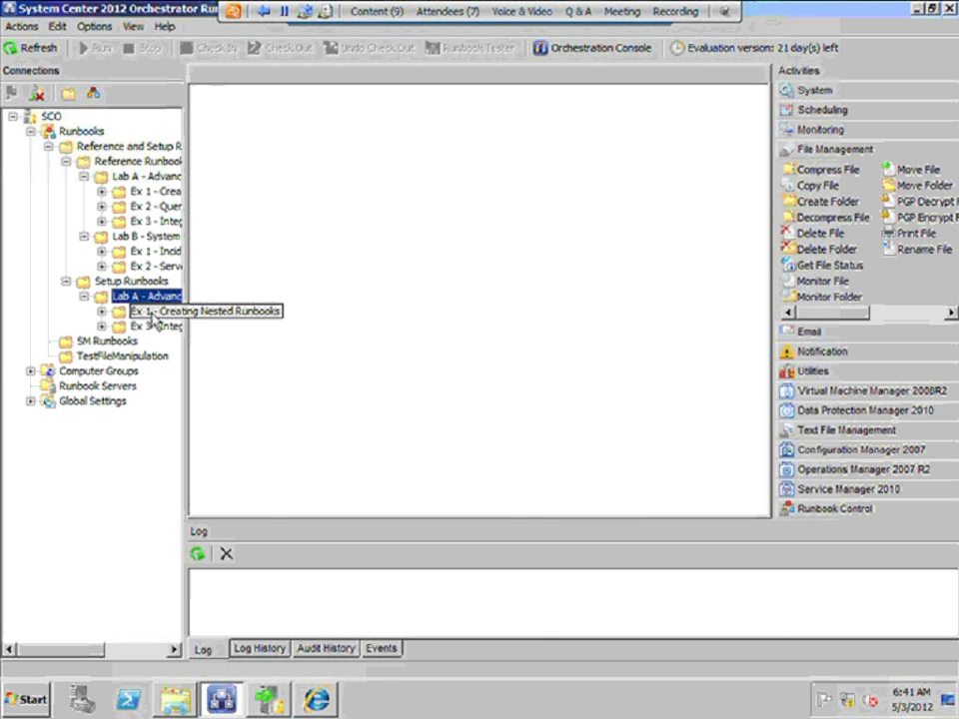
click(110, 341)
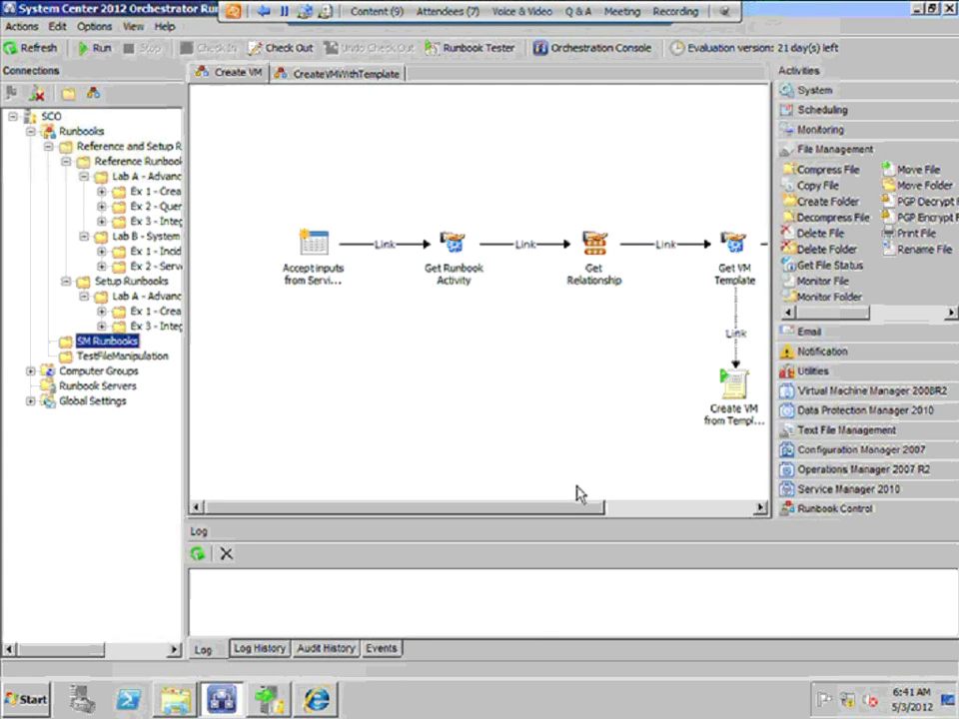
drag(599, 510, 633, 510)
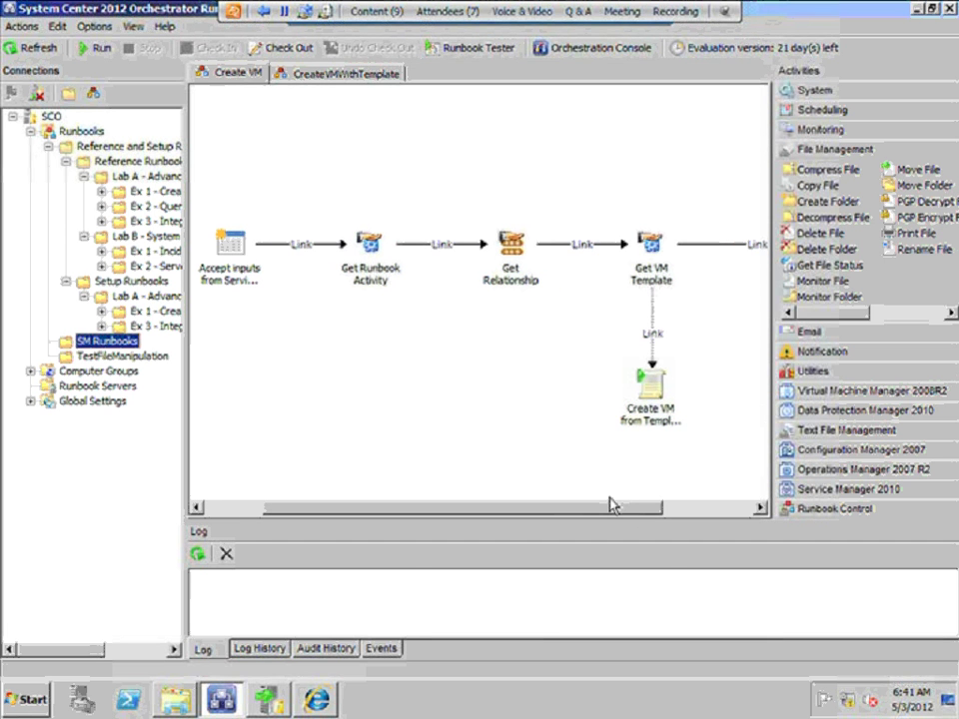
double_click(226, 252)
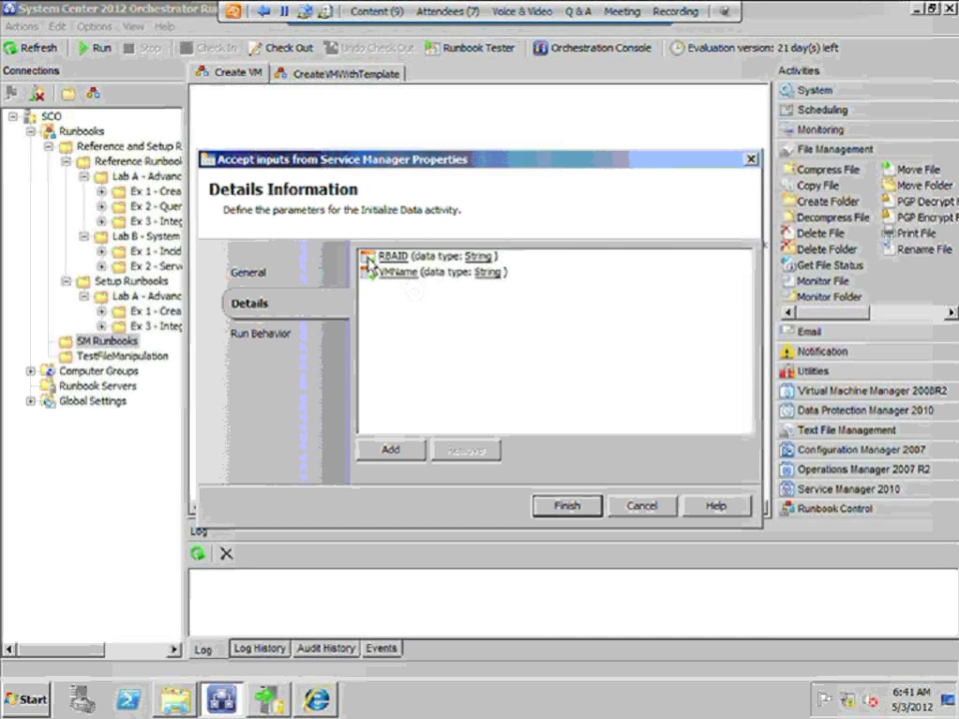
key(Escape)
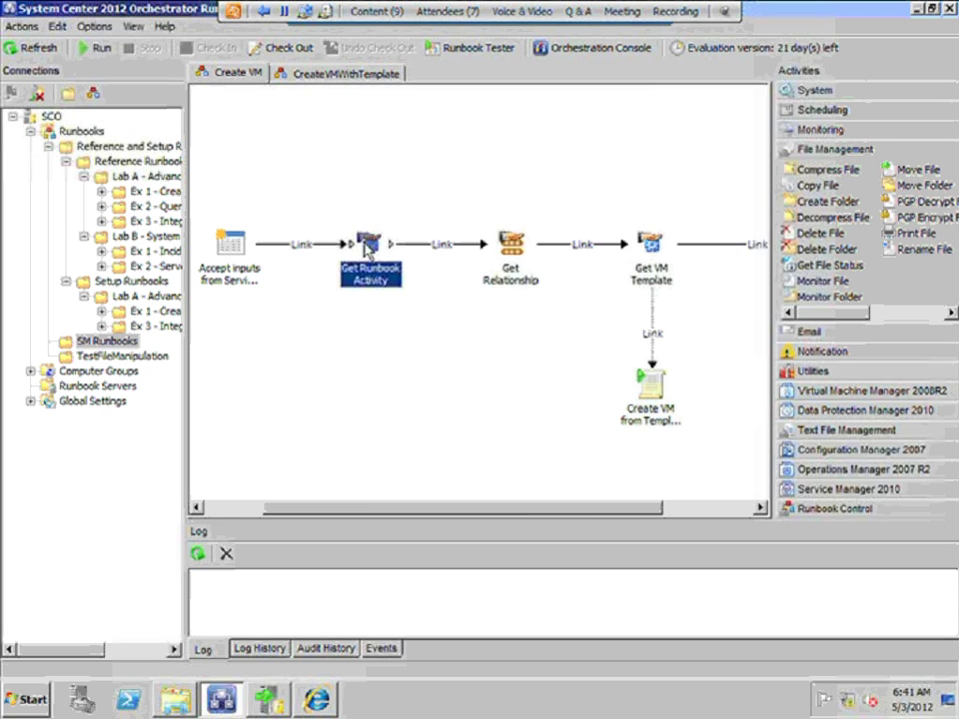
Review Get Runbook Activity's Object Guid filter, cancel, then open Get Relationship's properties
double_click(368, 247)
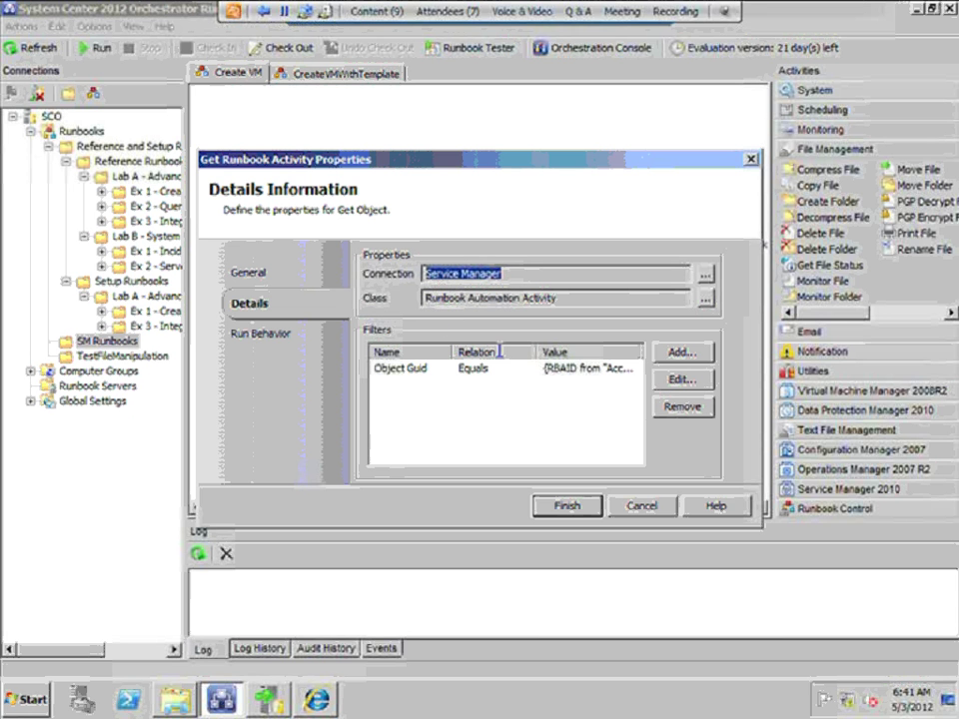
click(556, 372)
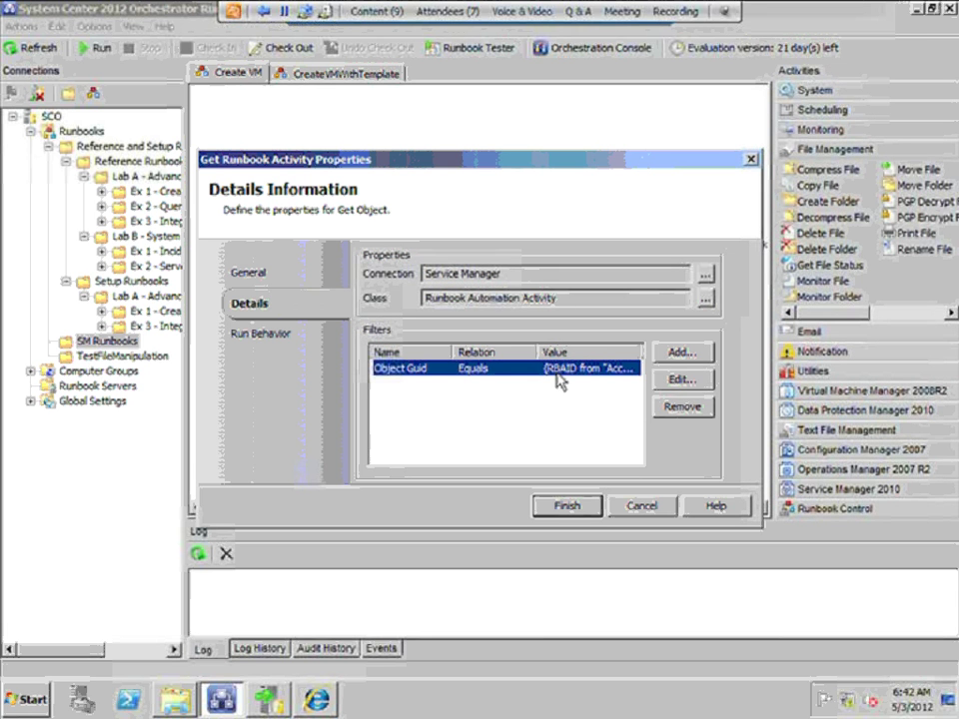
click(642, 507)
double_click(513, 266)
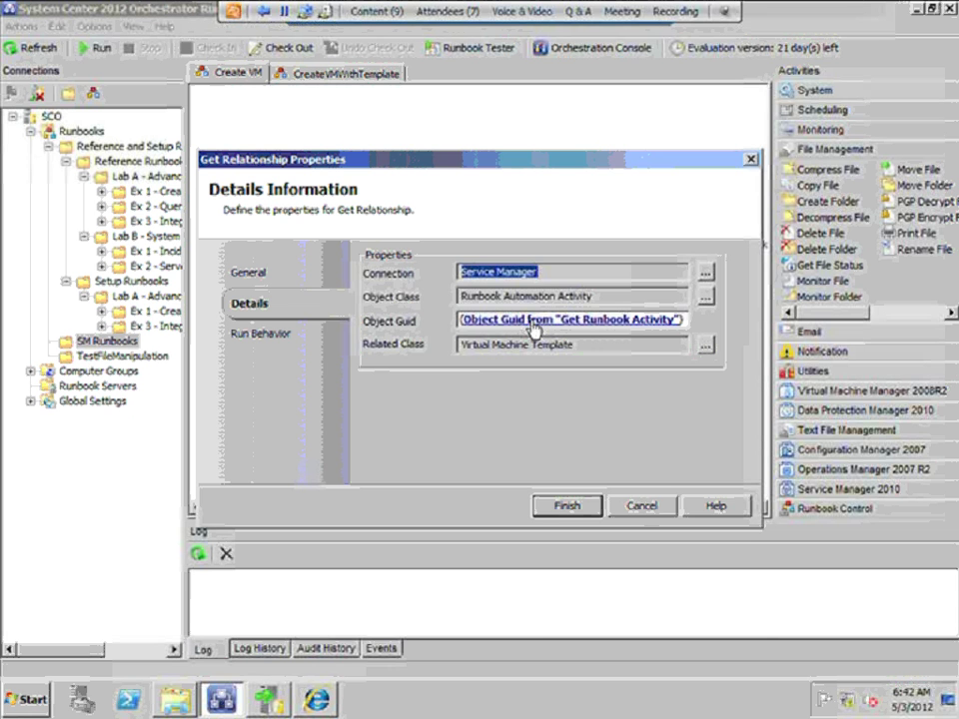
View the published data behind Object Guid, then open the Get VM Template activity's properties
click(533, 328)
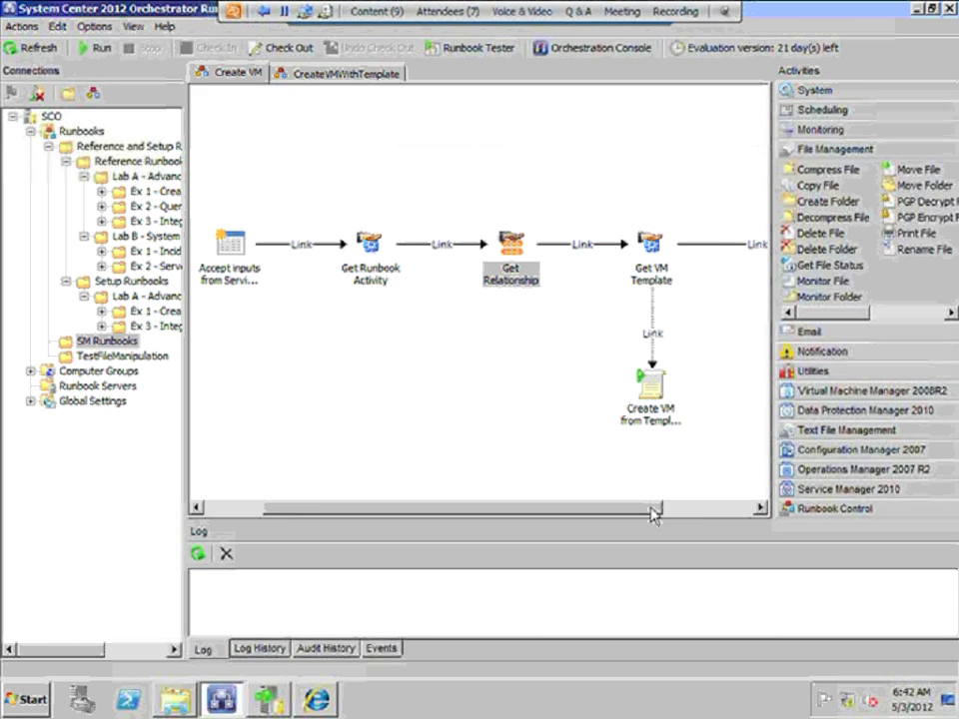
drag(654, 510, 700, 510)
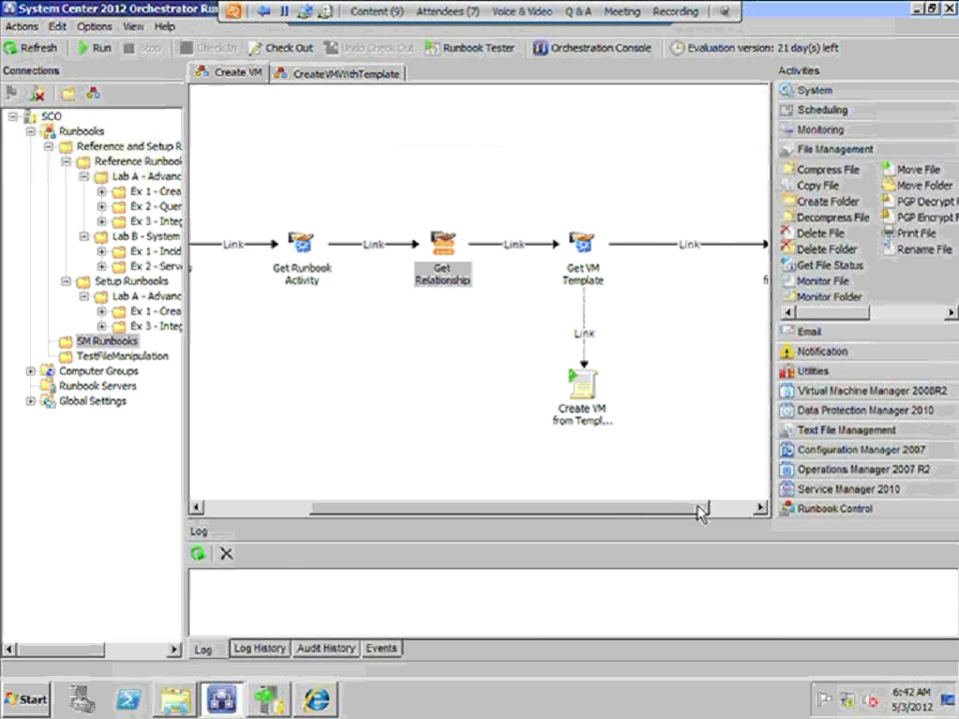
double_click(582, 242)
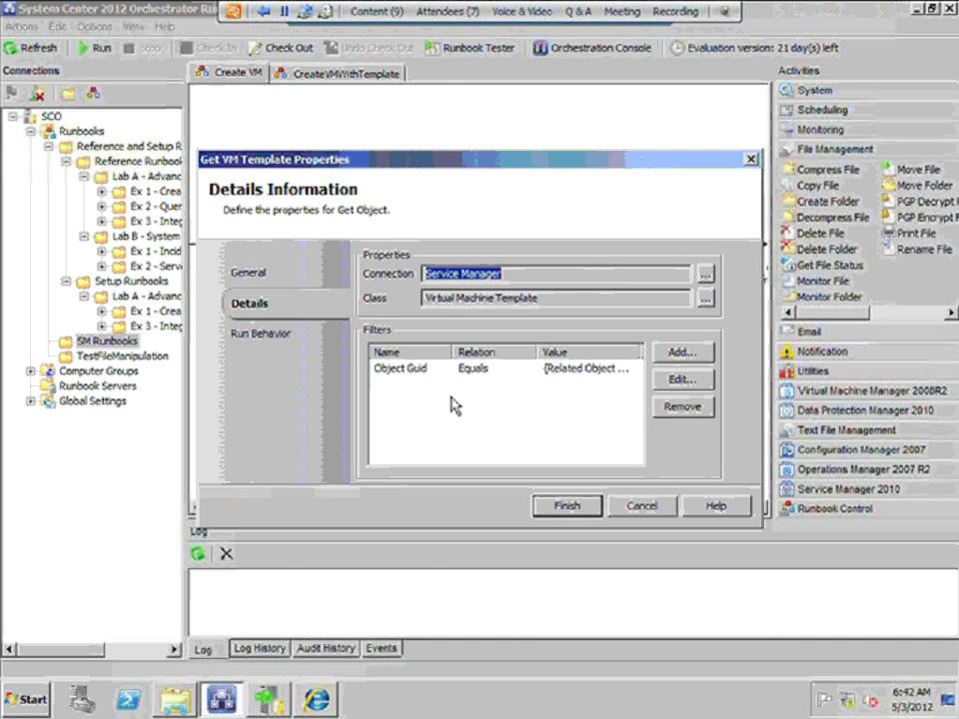
Cancel the Get VM Template Properties dialog, leaving it unchanged
click(642, 507)
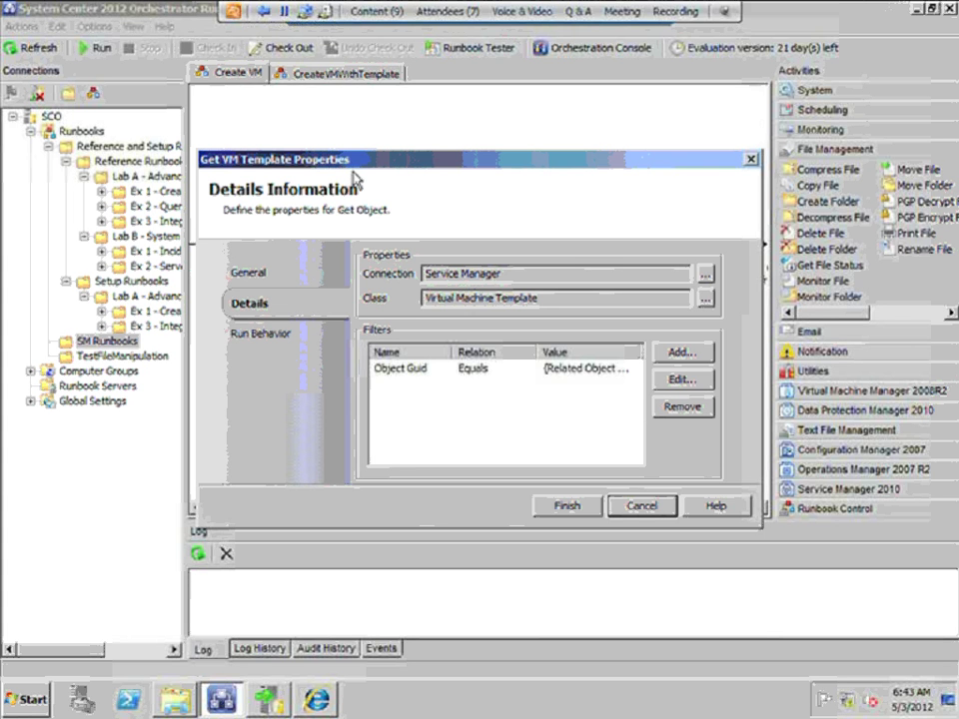
click(650, 507)
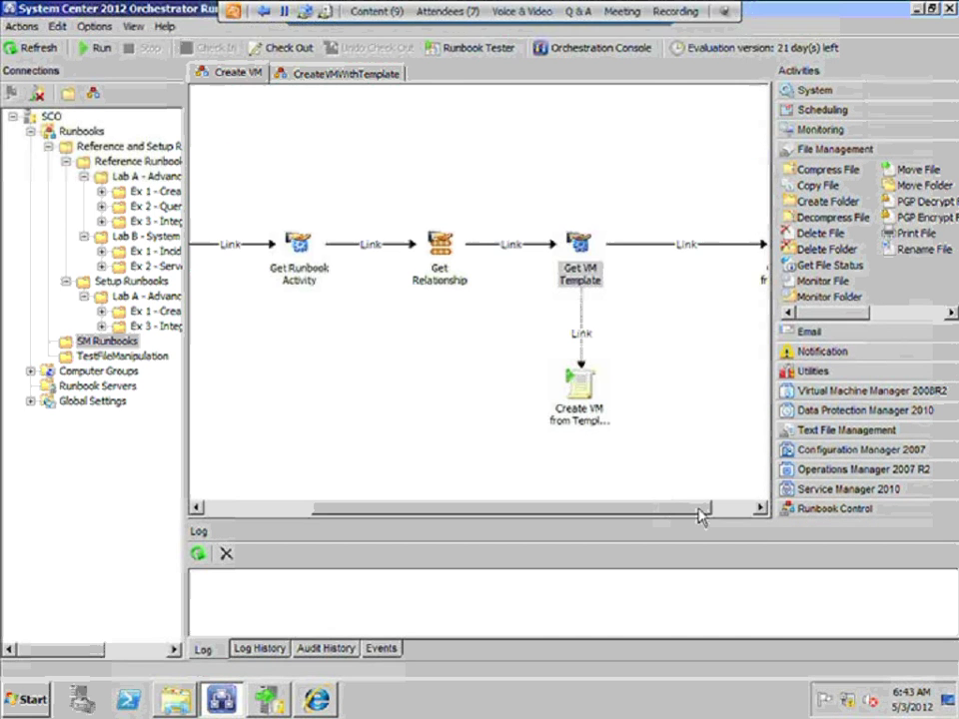
drag(703, 514, 740, 514)
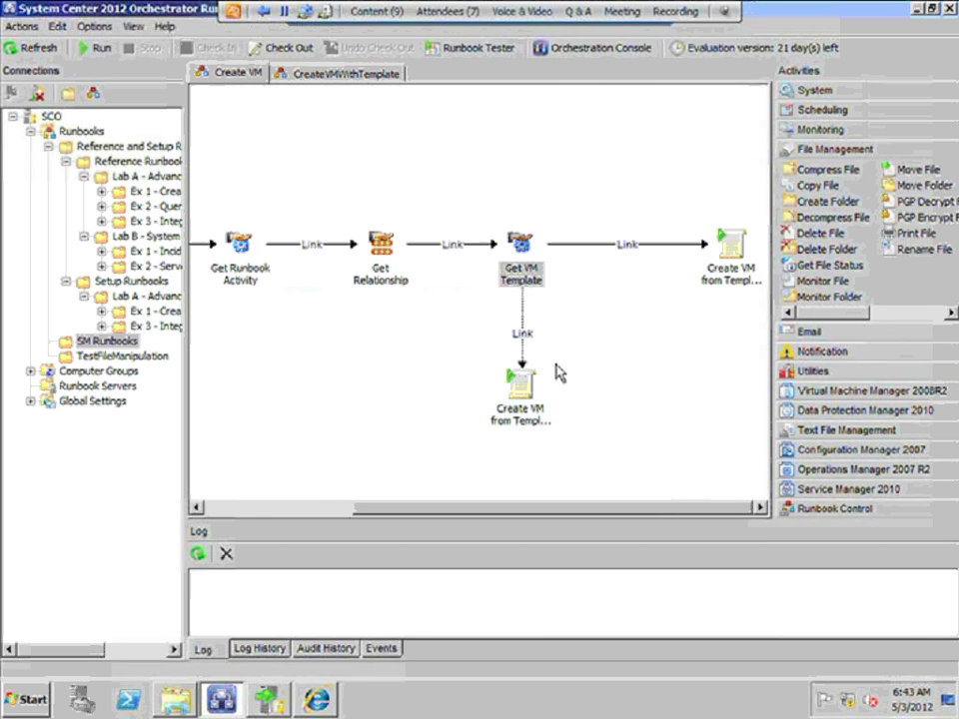
click(520, 383)
click(736, 272)
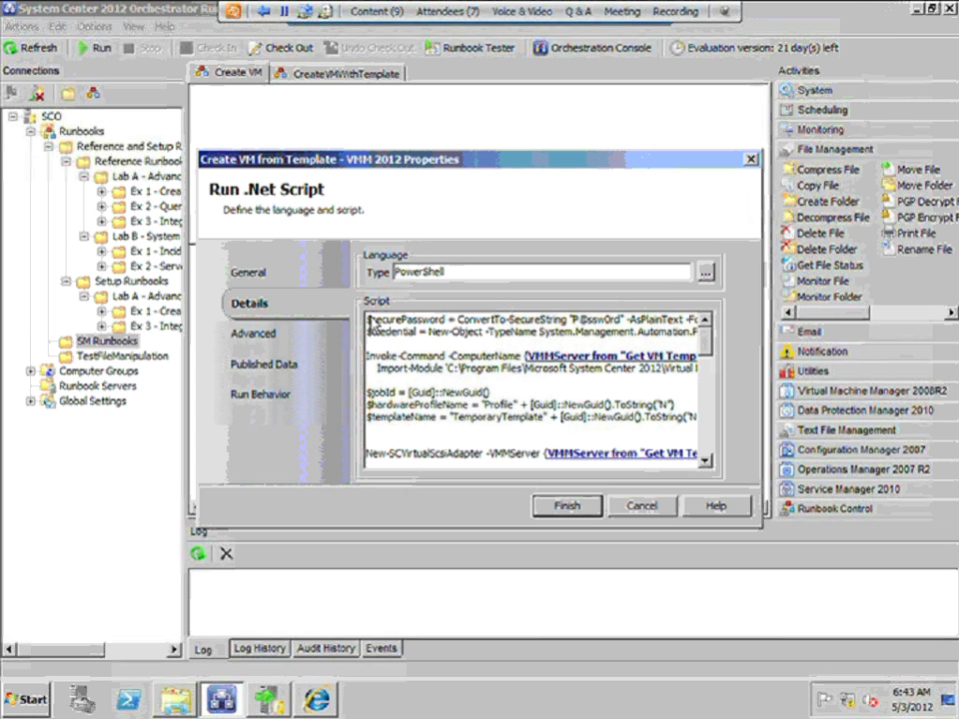
drag(369, 318, 713, 549)
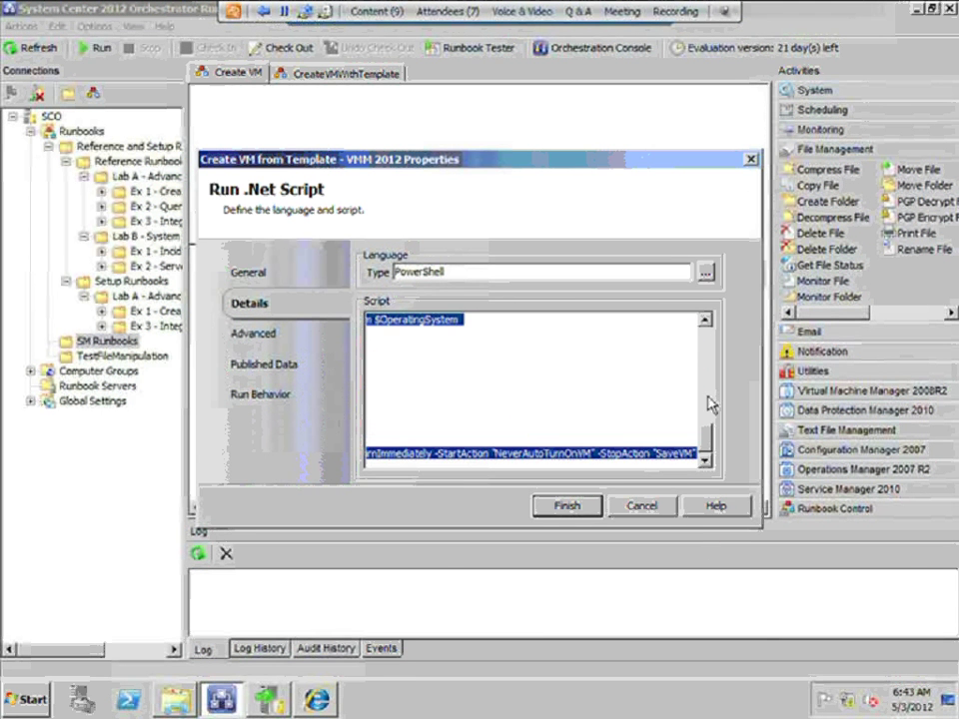
key(Delete)
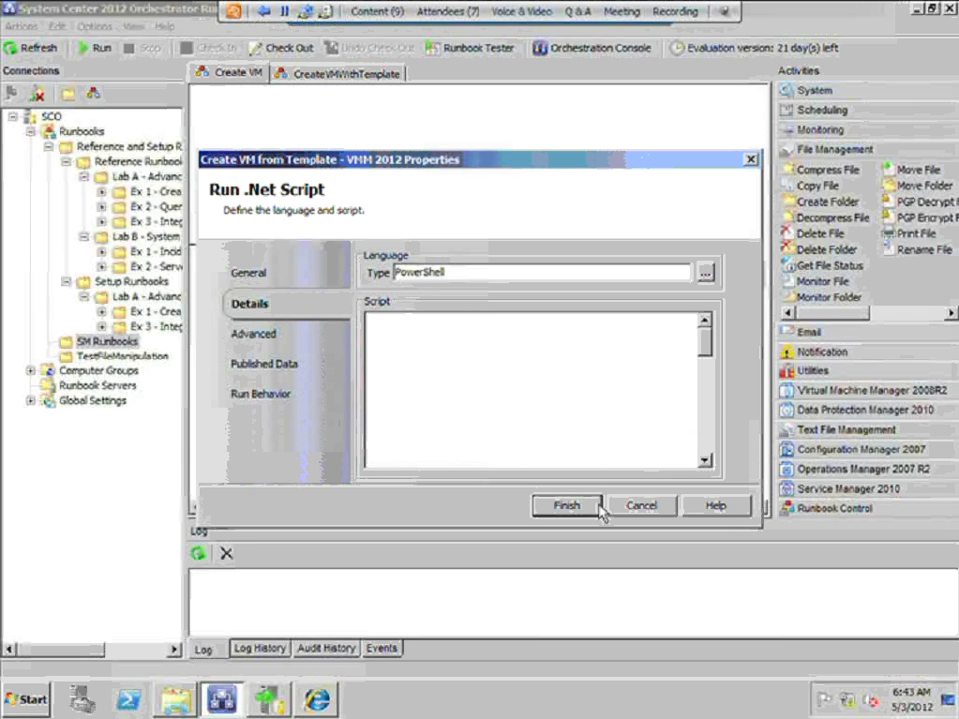
key(ctrl+v)
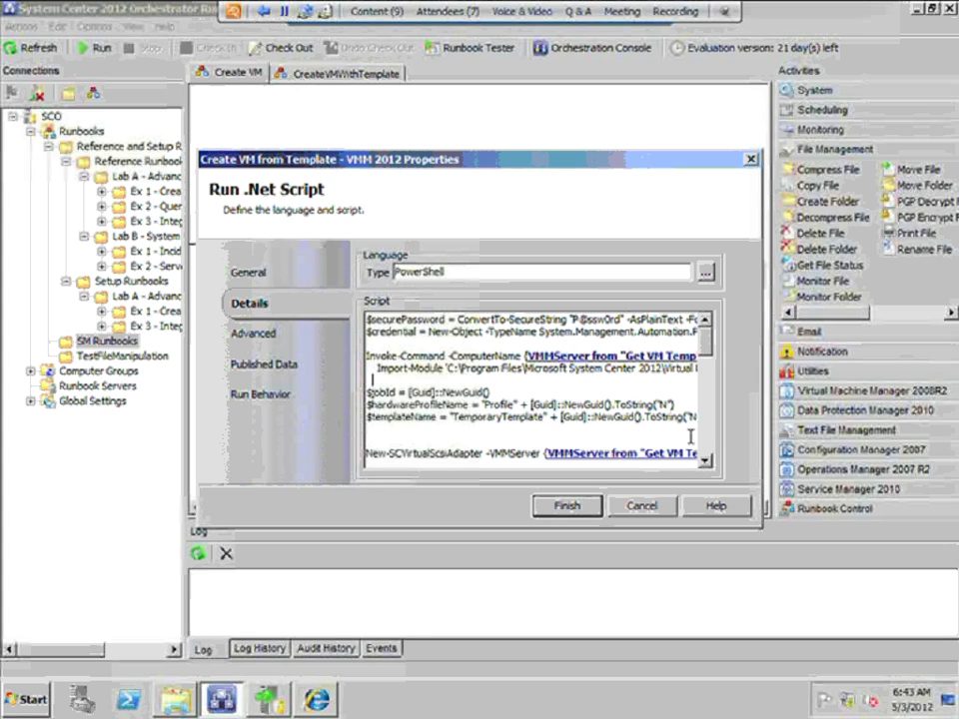
click(710, 461)
click(710, 462)
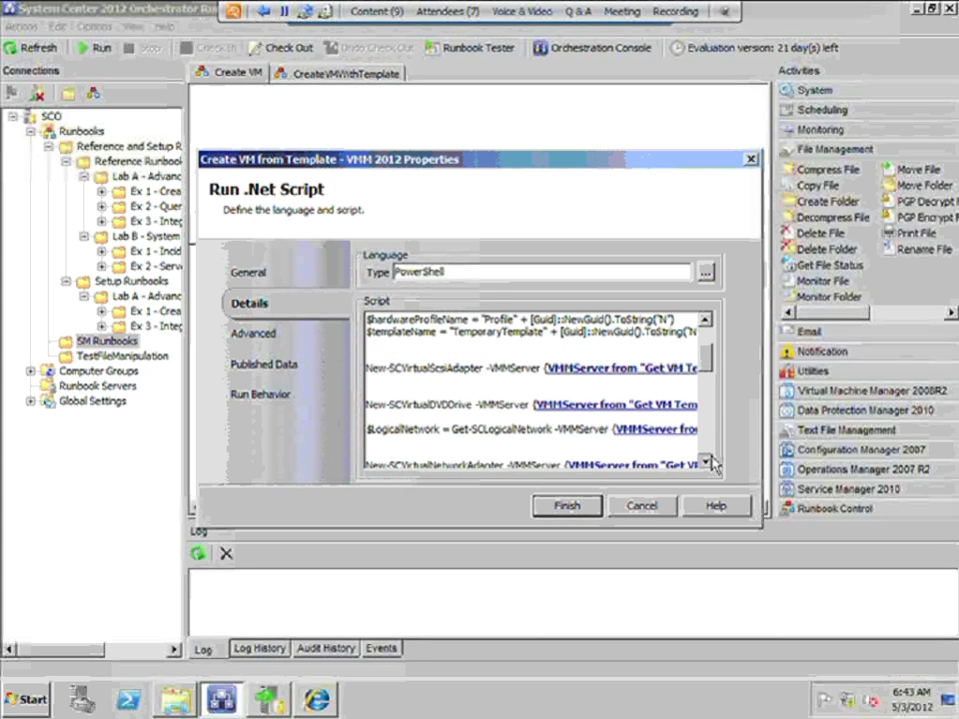
click(710, 462)
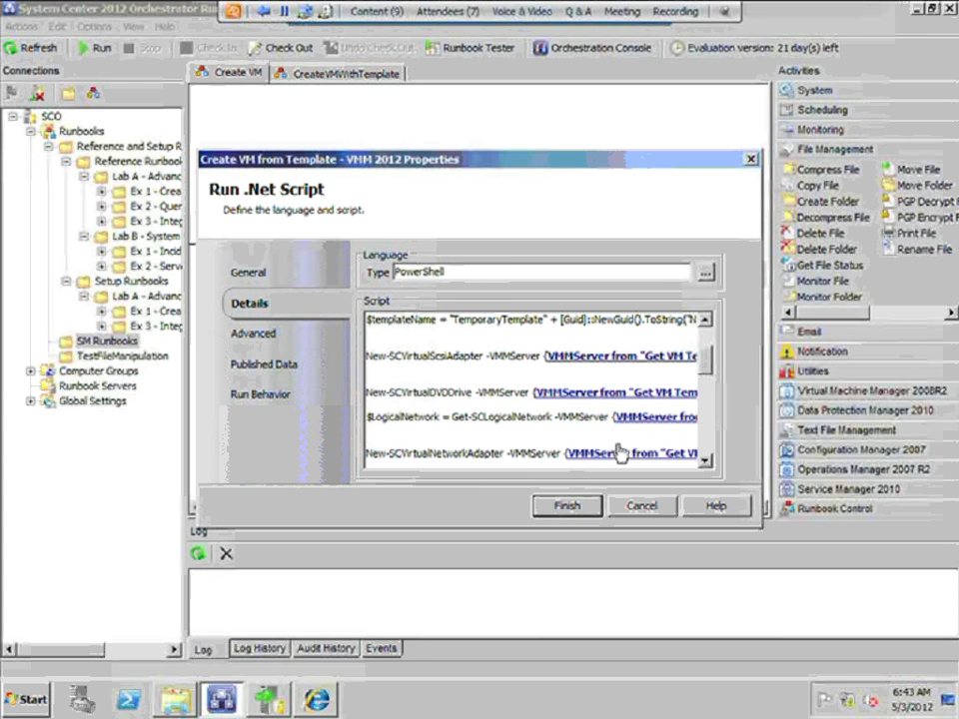
drag(452, 416, 705, 417)
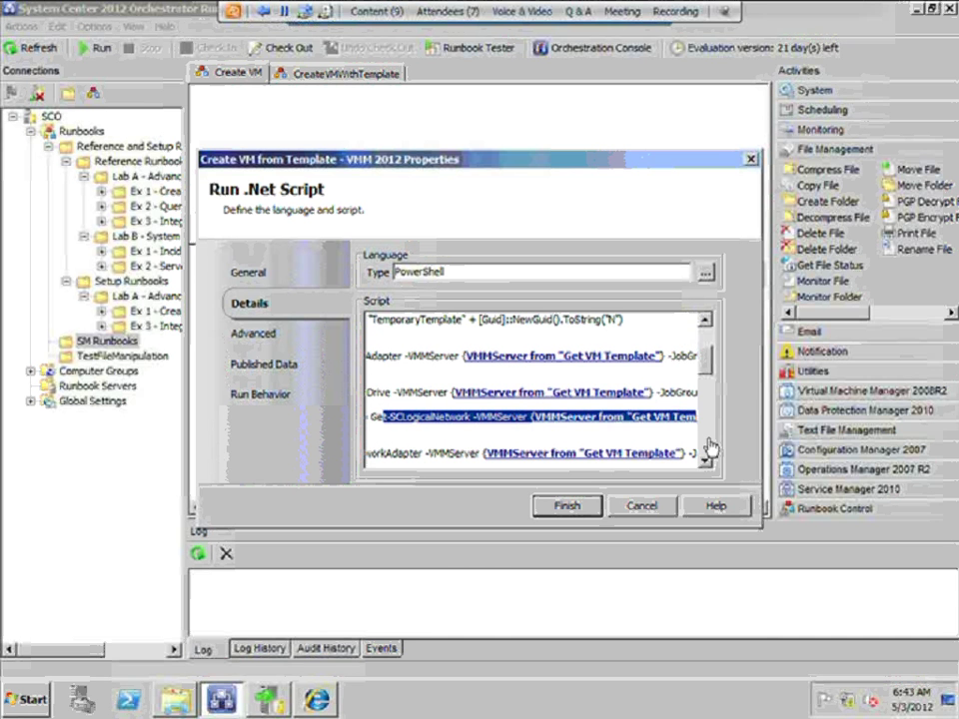
scroll(708, 447, down, 2)
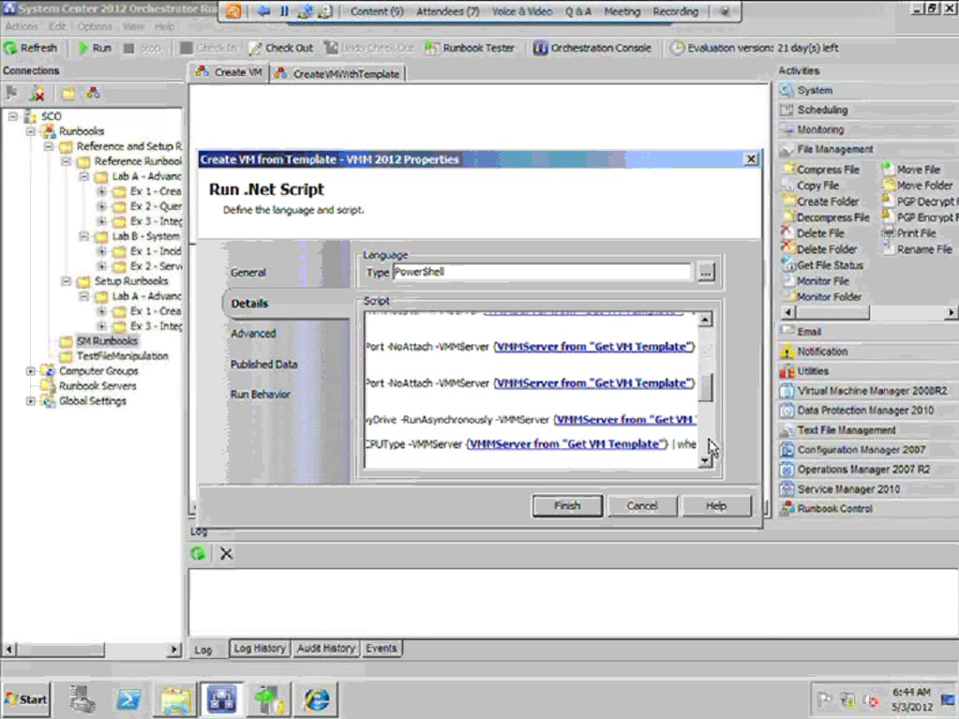
scroll(701, 452, down, 2)
scroll(706, 454, down, 2)
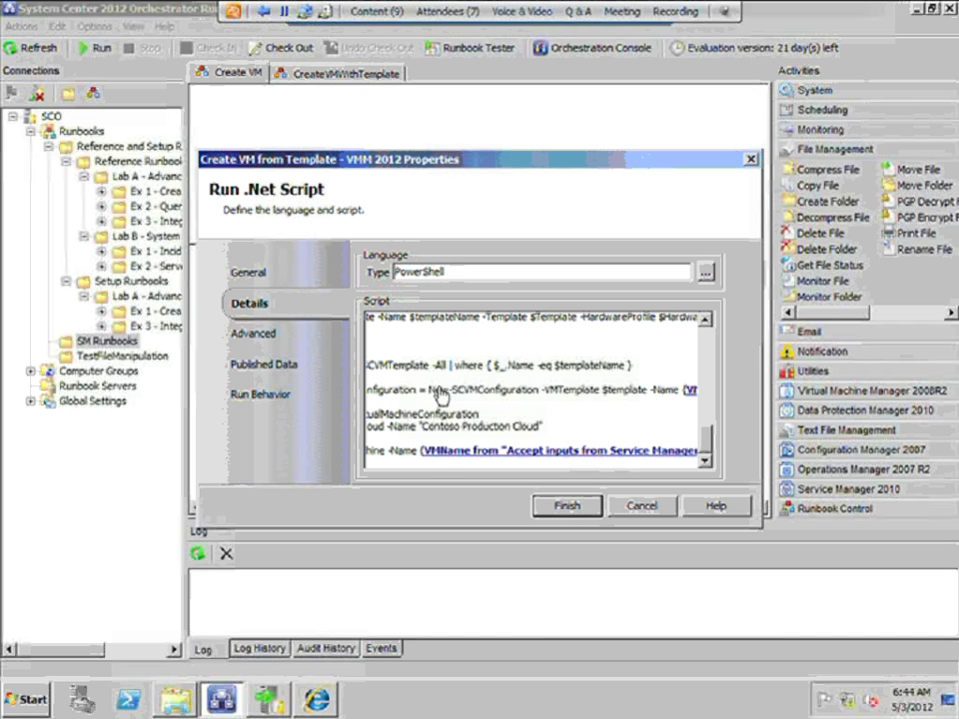
click(439, 455)
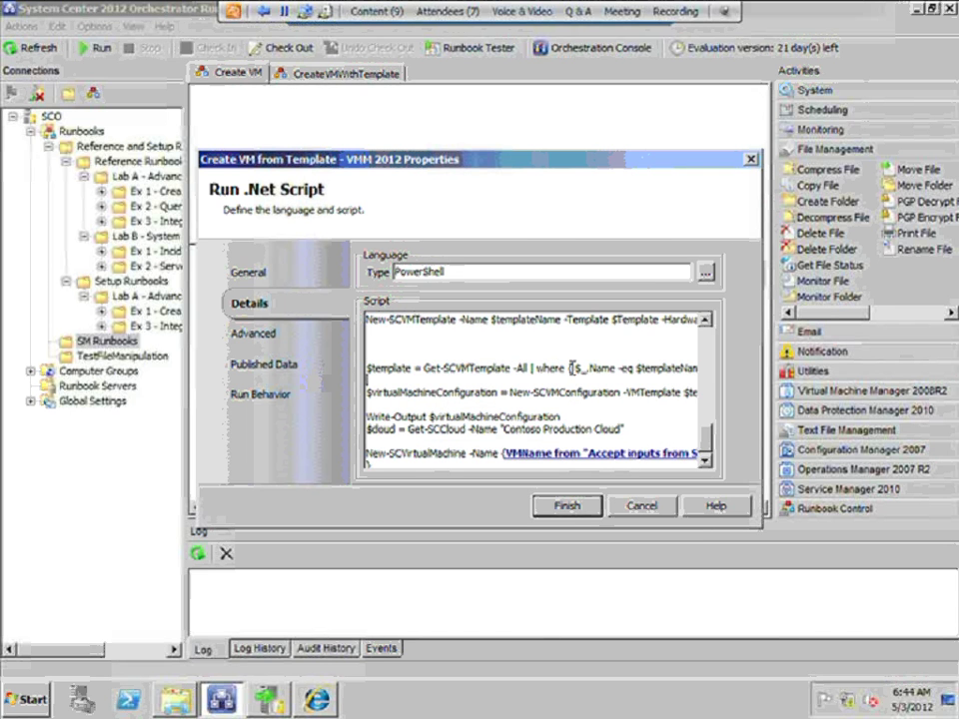
scroll(540, 400, up, 10)
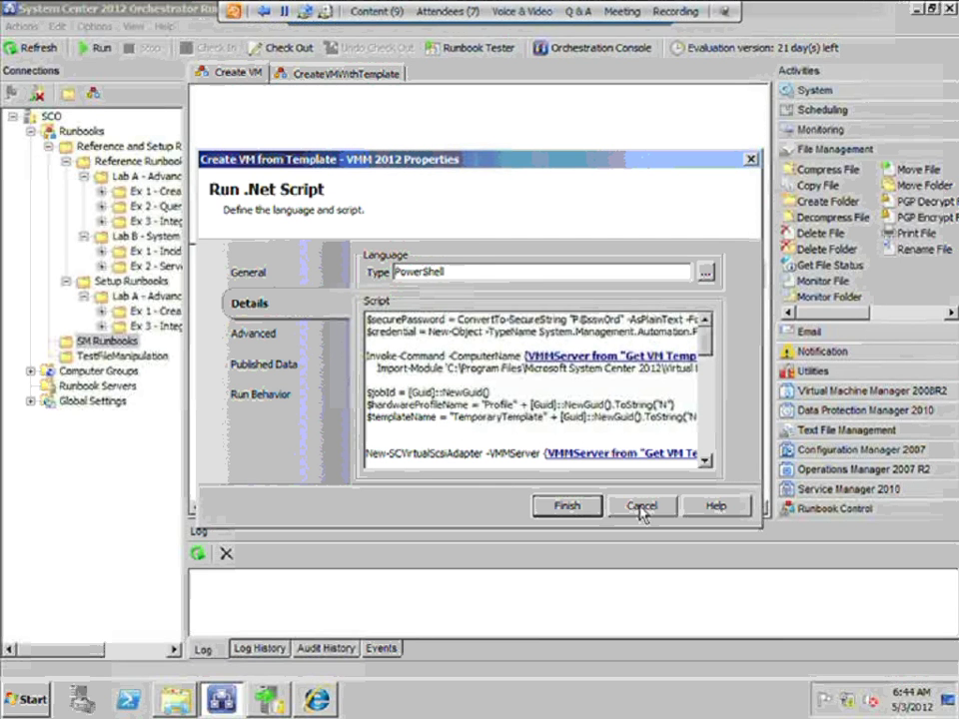
click(640, 508)
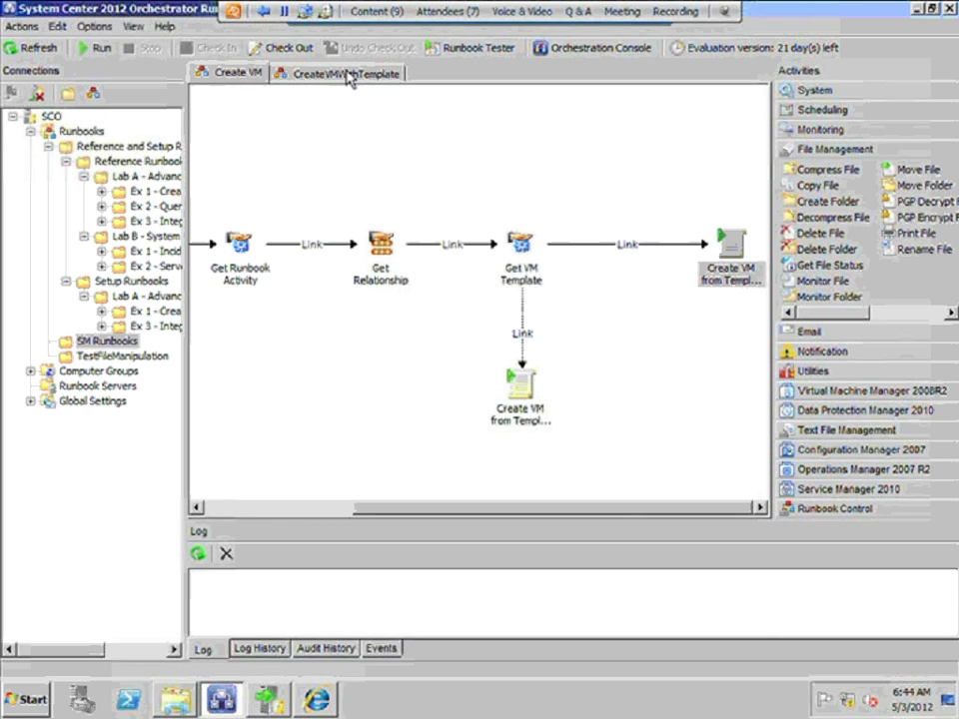
click(347, 74)
click(242, 313)
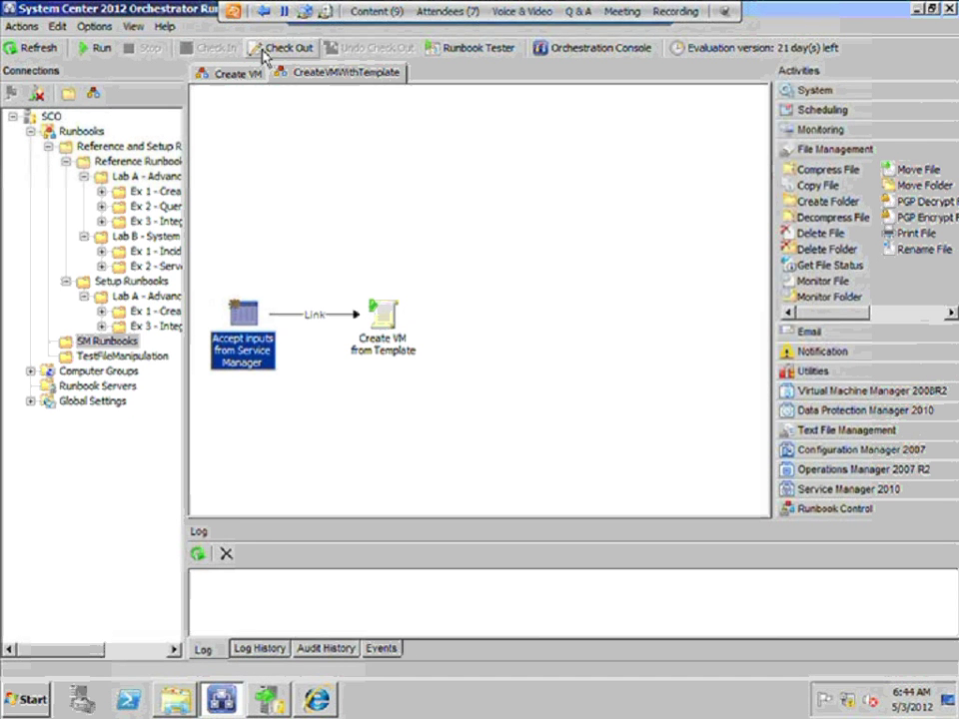
click(240, 77)
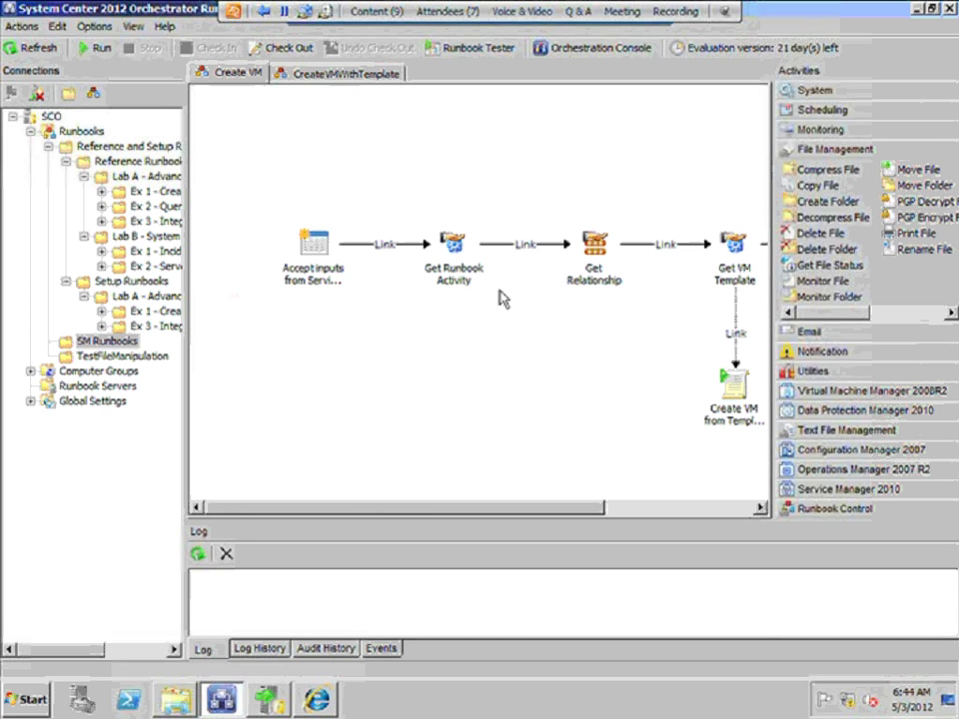
click(323, 77)
click(240, 330)
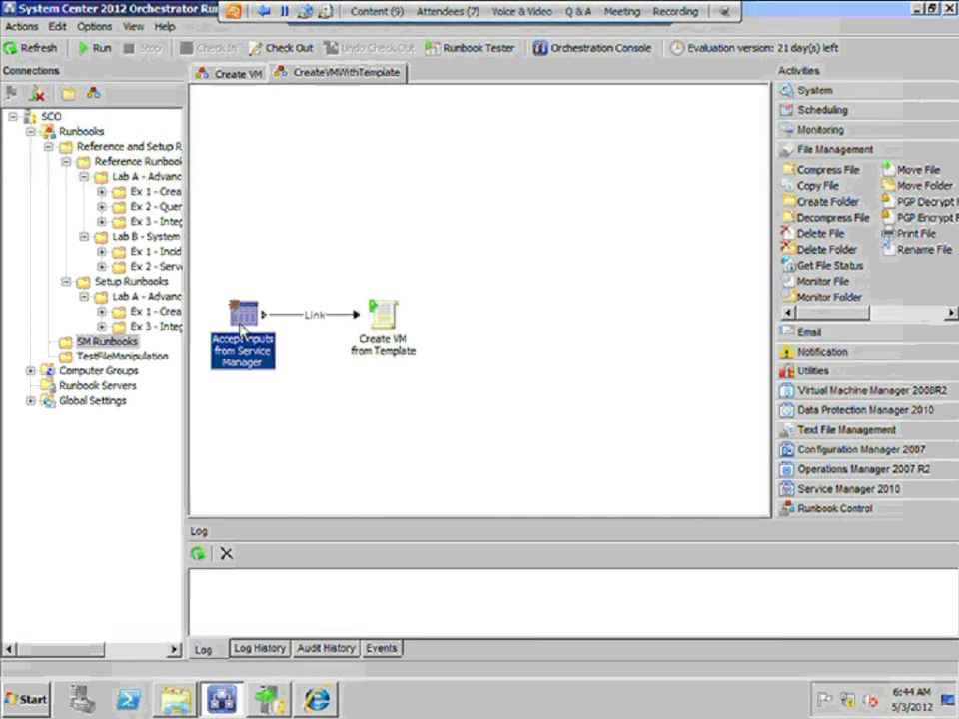
double_click(241, 330)
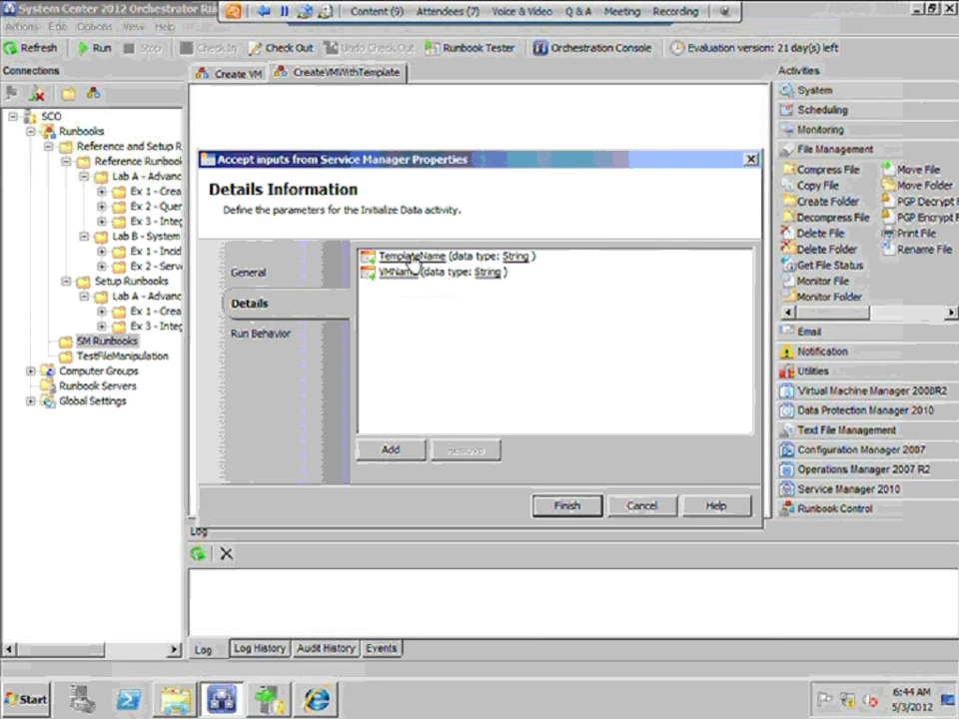
click(645, 504)
double_click(381, 314)
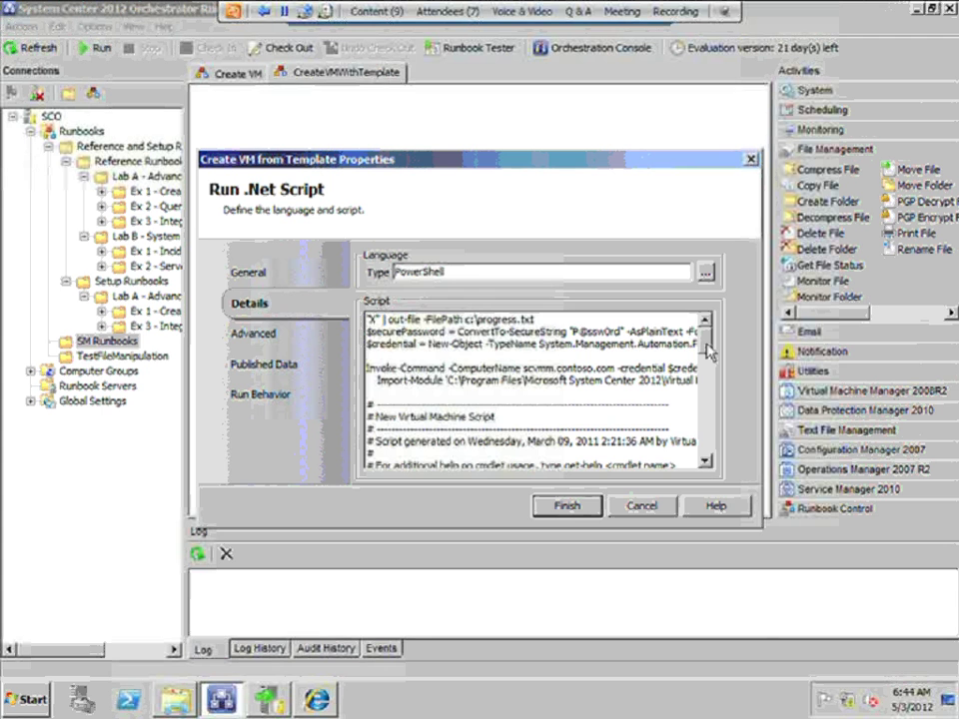
scroll(708, 350, down, 10)
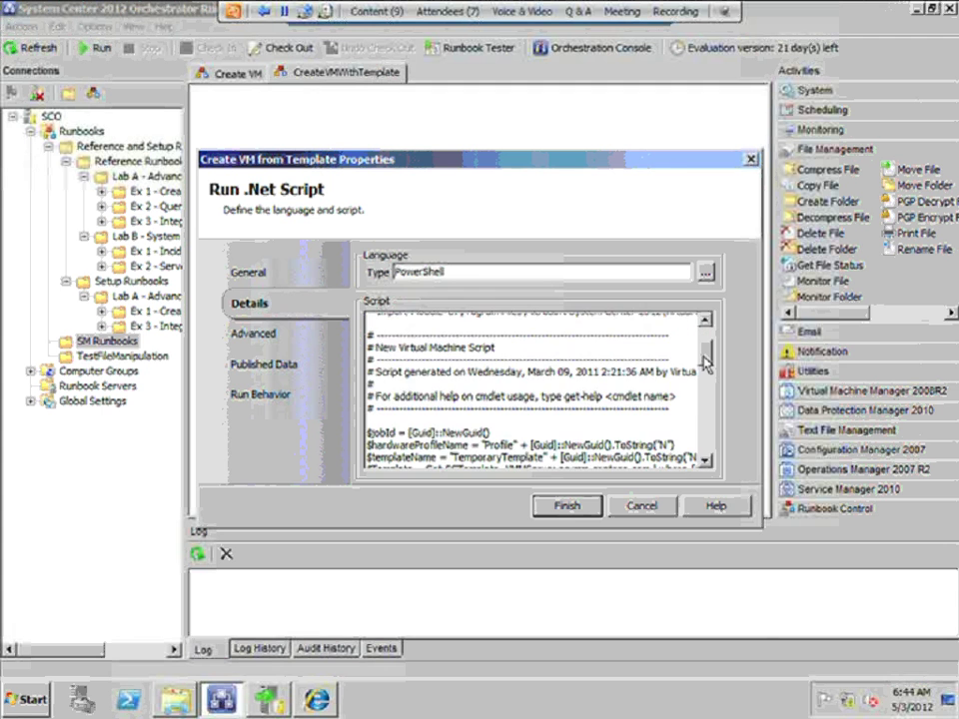
click(644, 506)
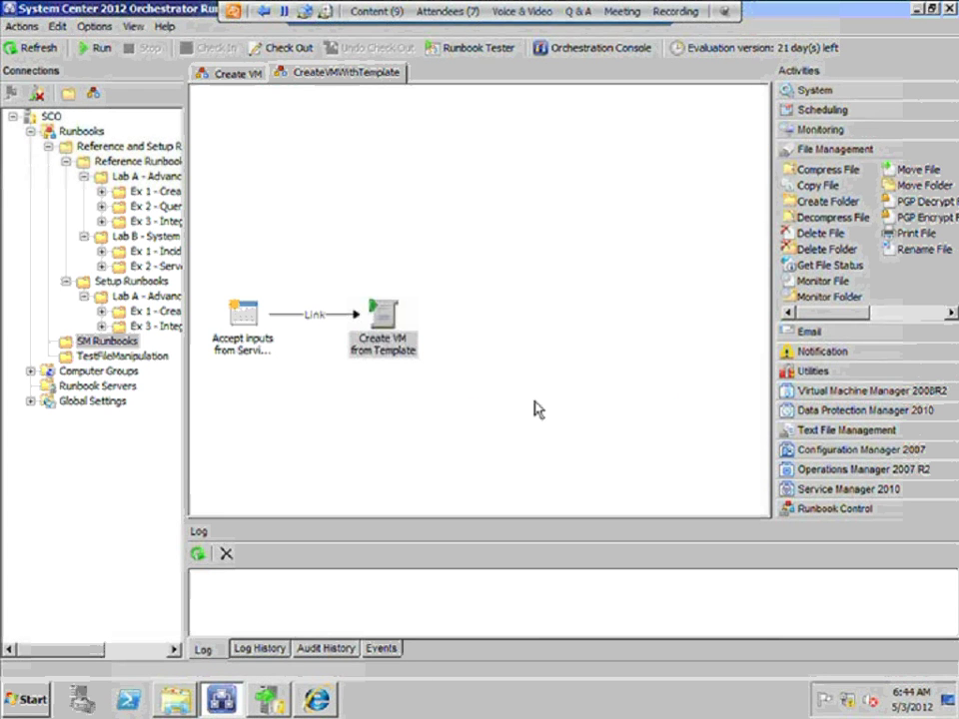
click(251, 77)
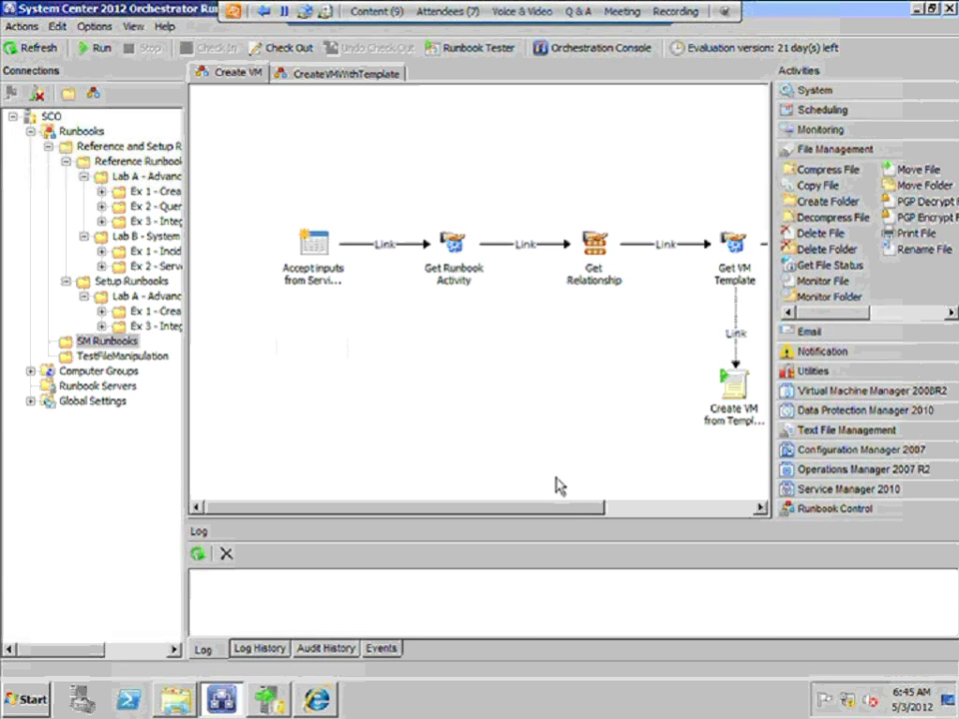
drag(574, 508, 621, 512)
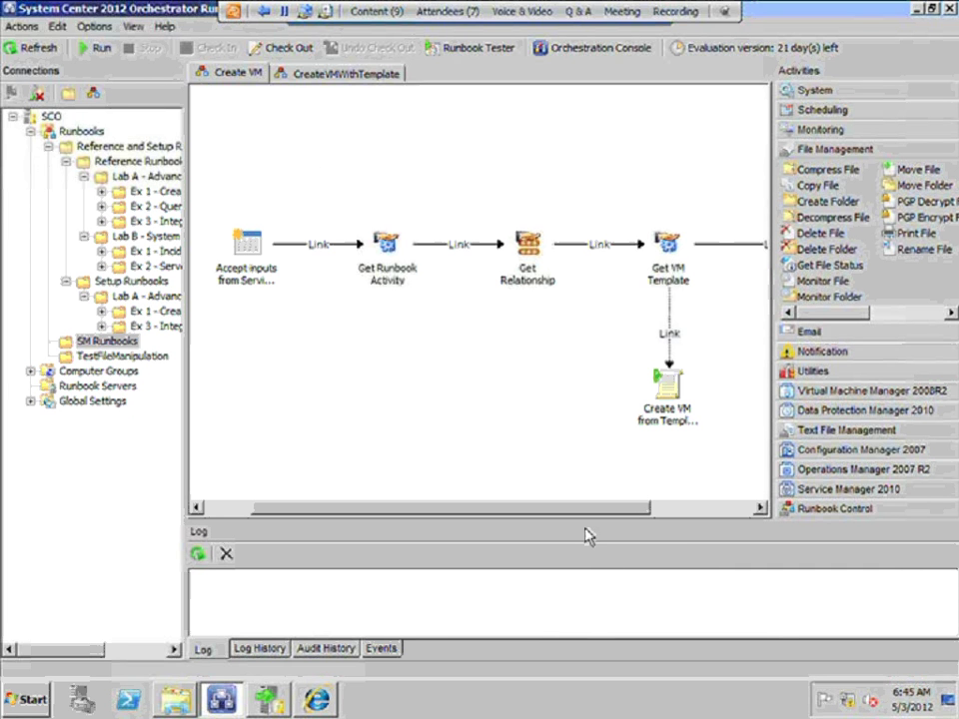
click(316, 700)
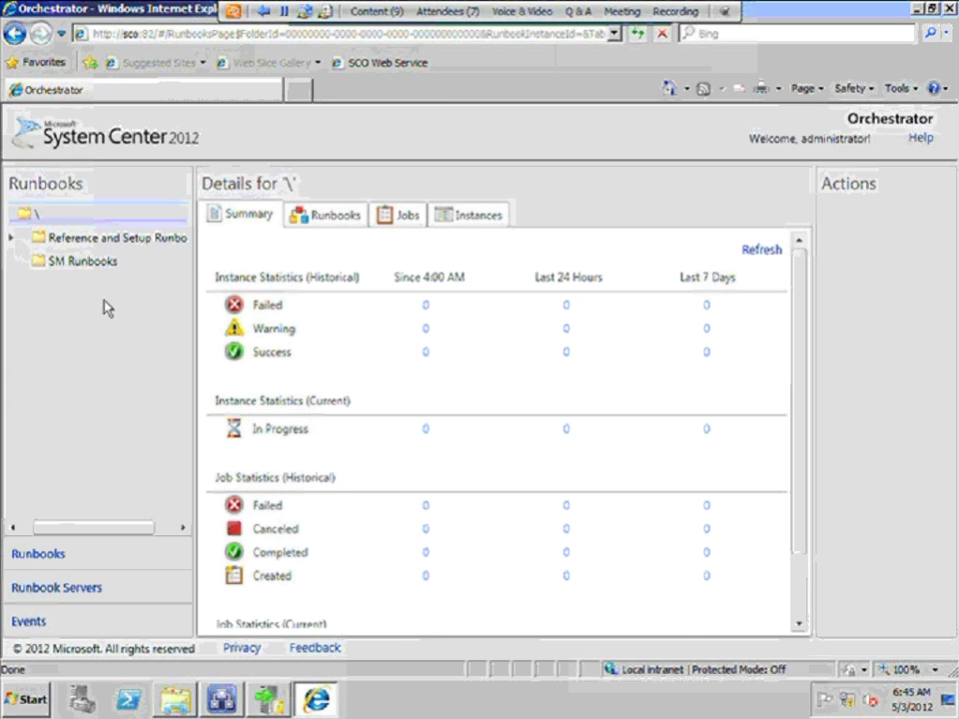
On the web console's Runbooks page, browse the SM Runbooks and Reference and Setup Runbooks folders
click(57, 559)
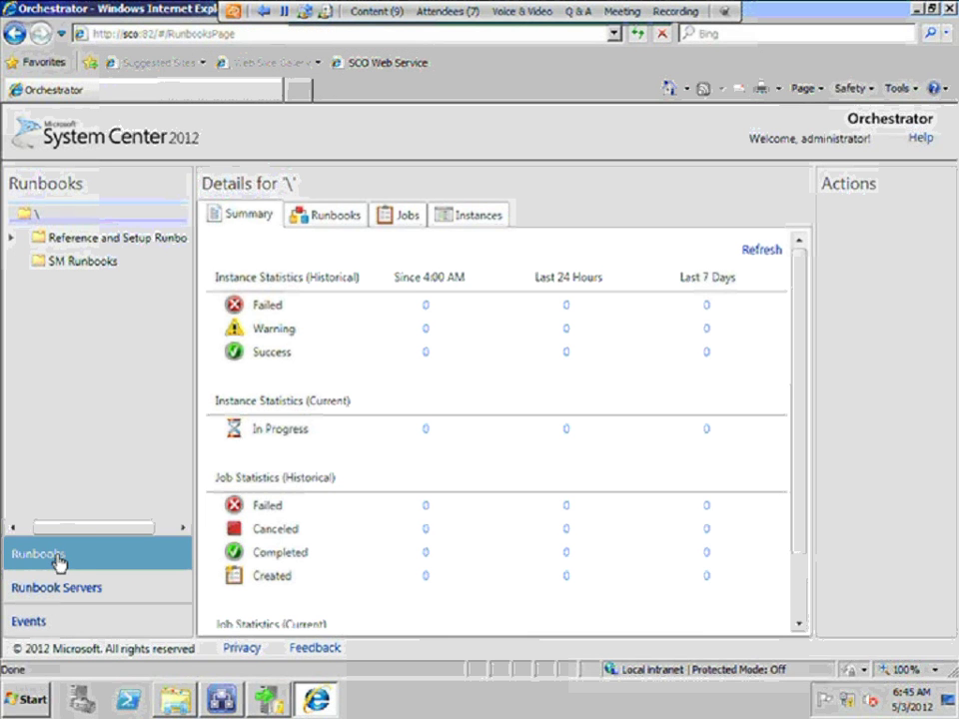
click(70, 262)
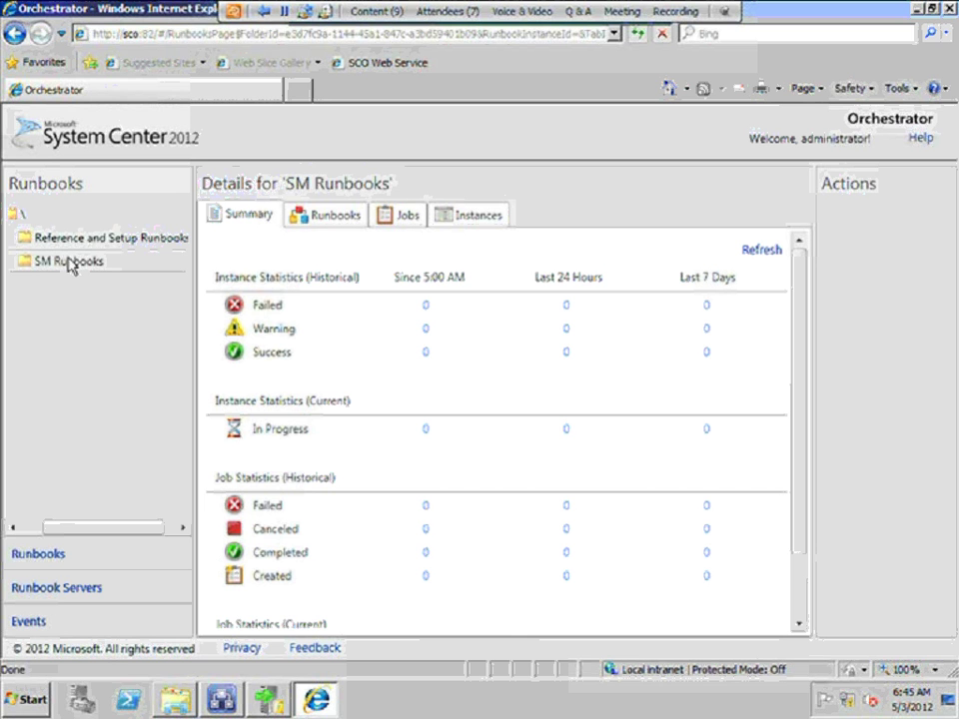
click(70, 262)
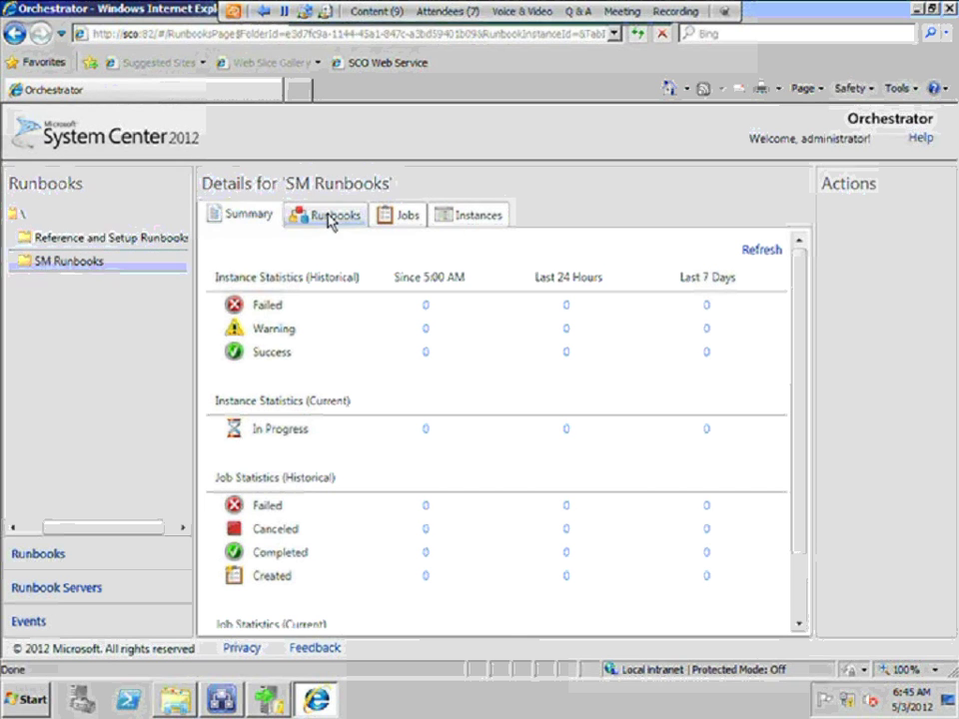
click(330, 218)
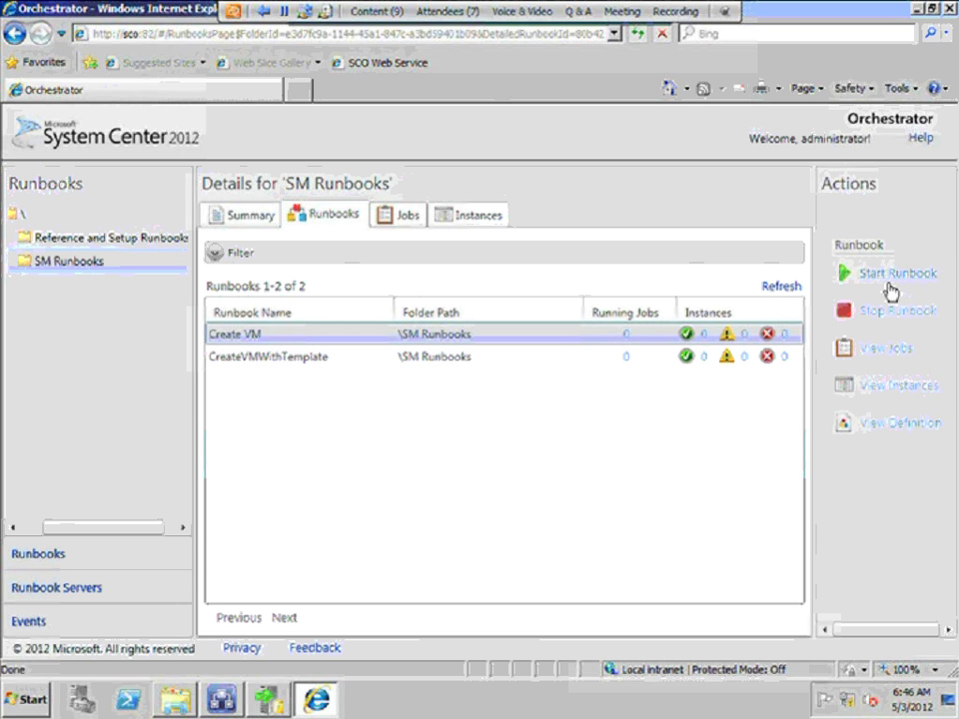
click(88, 243)
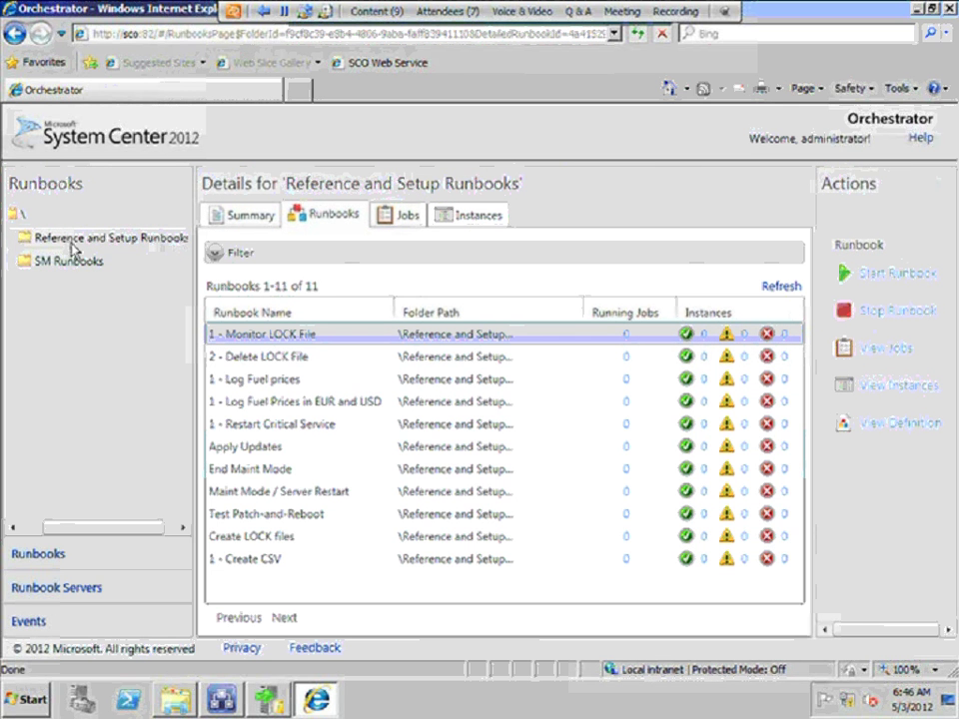
Select the root '\' folder and expand Reference and Setup, Reference, and Setup Runbooks
click(22, 216)
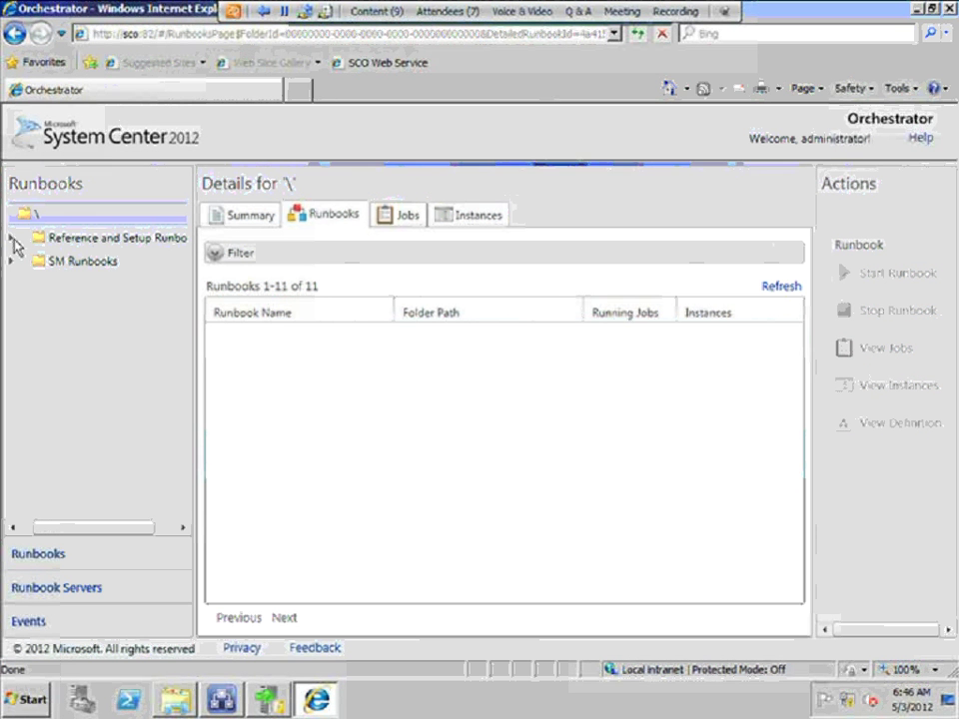
click(12, 239)
click(25, 262)
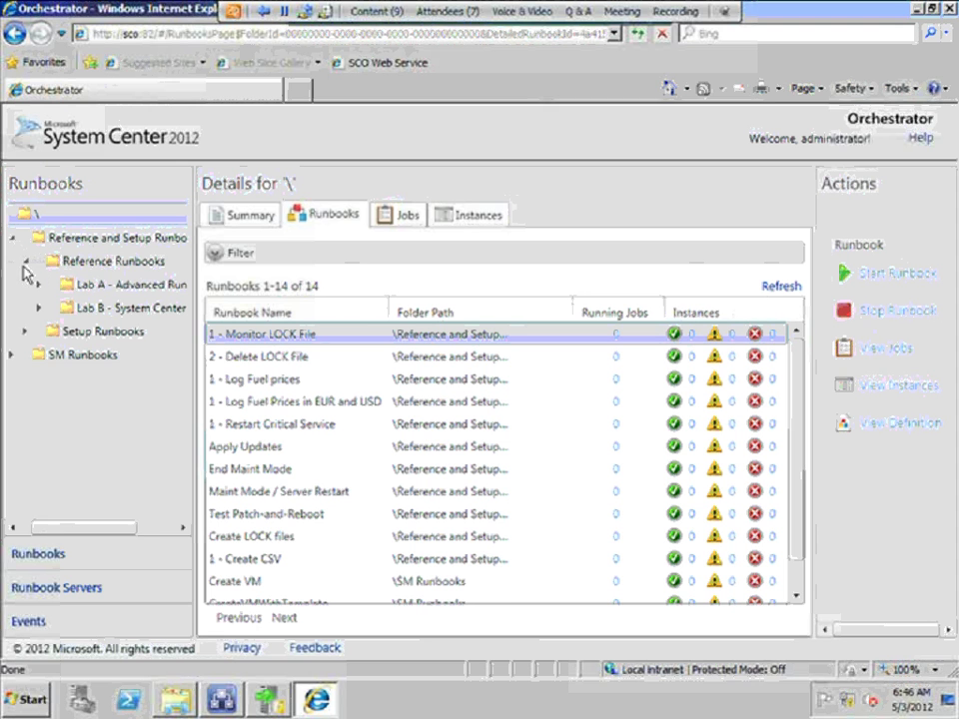
click(13, 331)
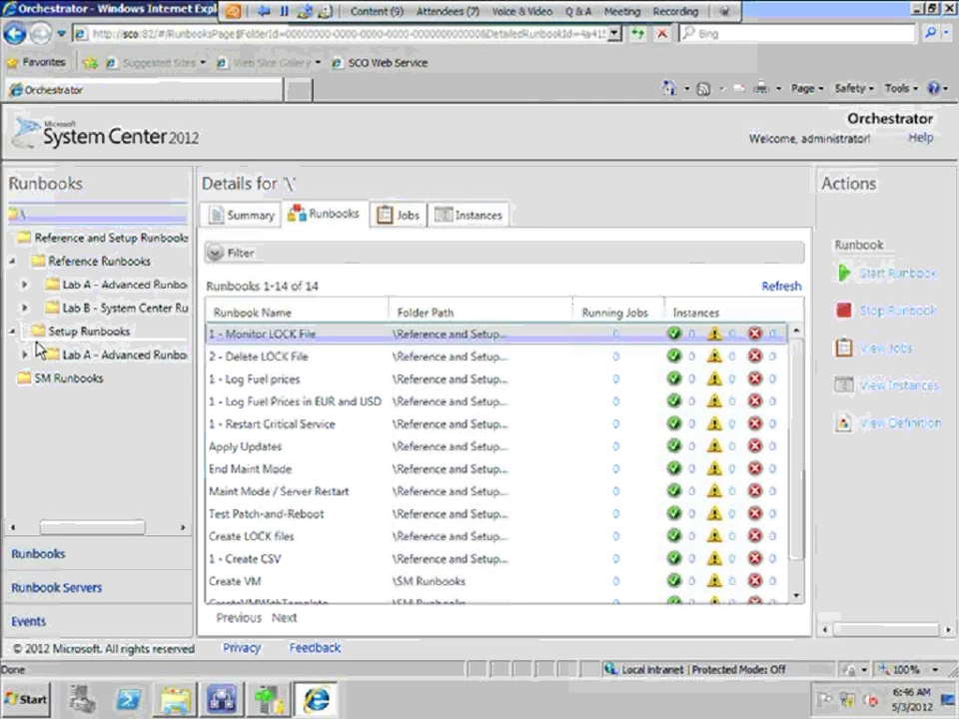
Check in the TestFileManipulation New Runbook, then switch back to the Orchestration Console
mouse_move(225, 706)
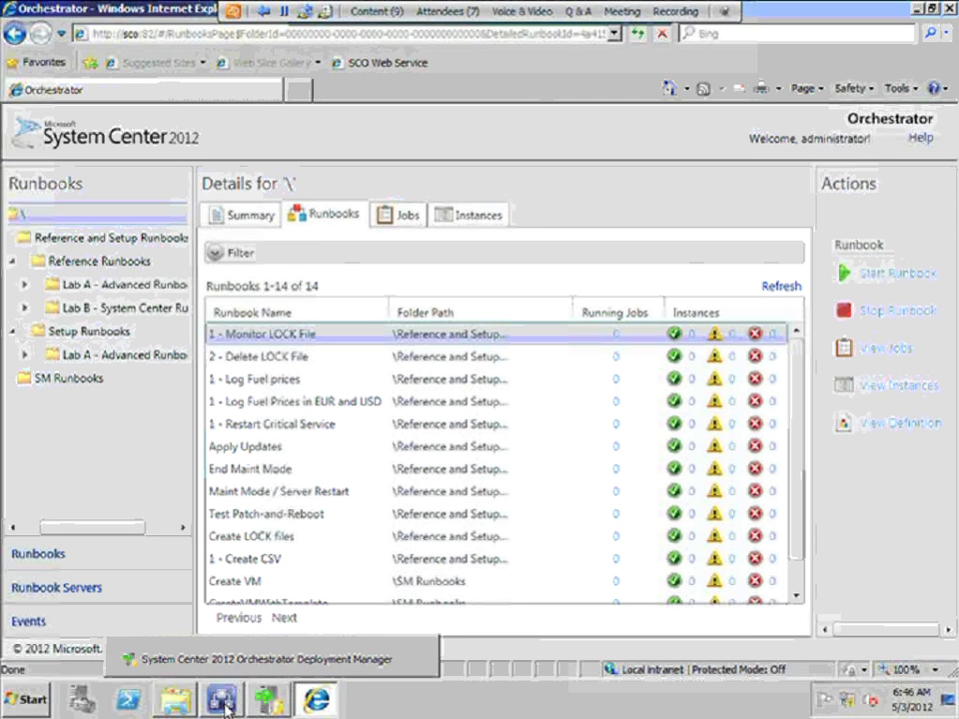
click(249, 660)
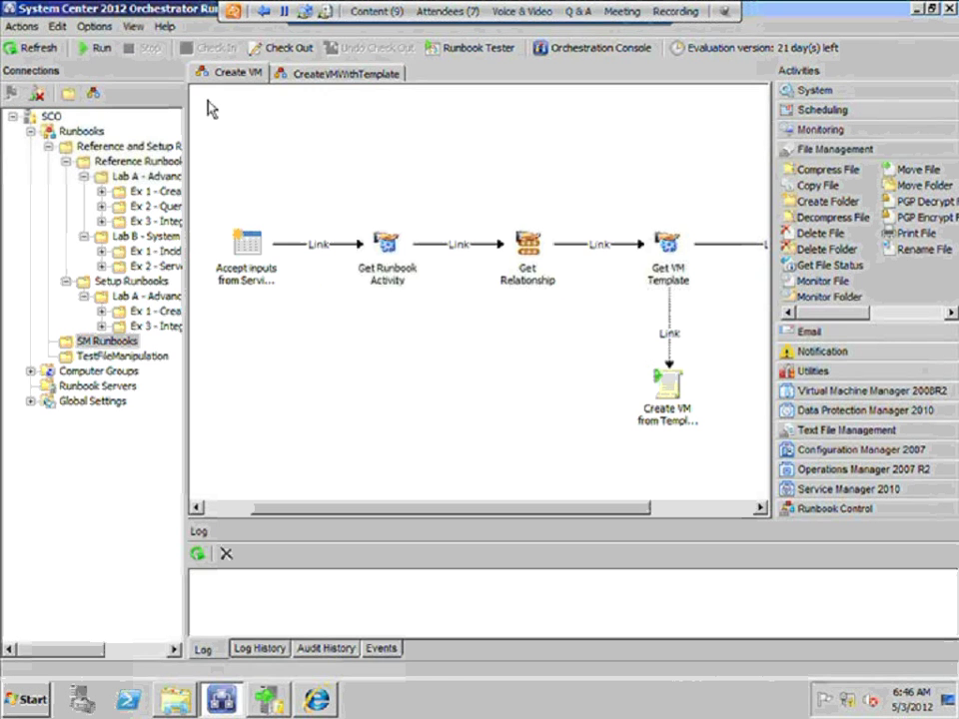
click(135, 357)
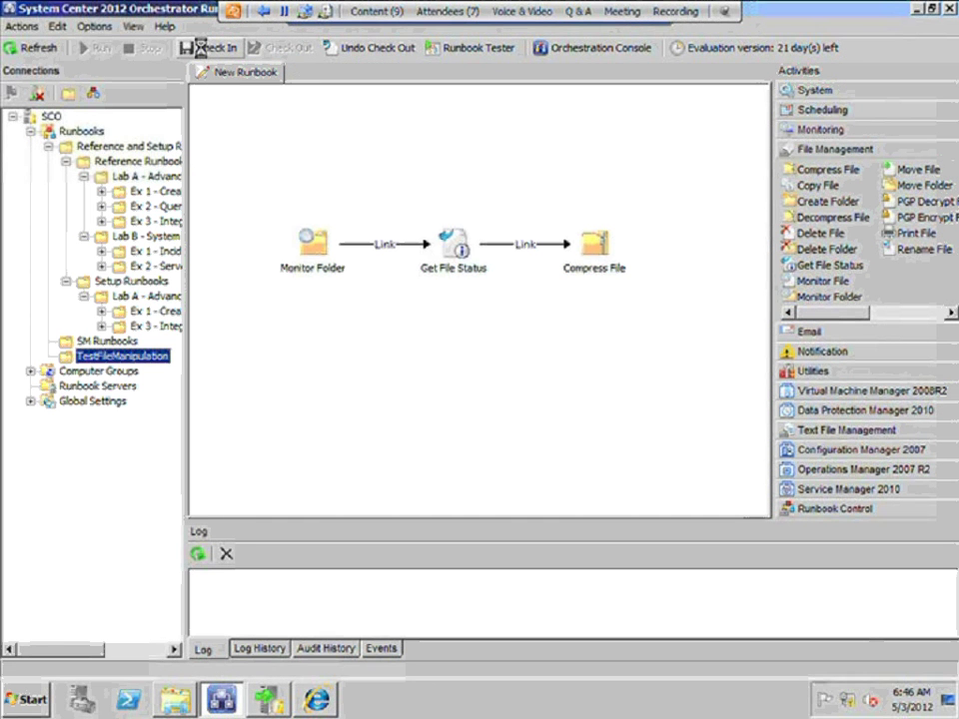
click(200, 47)
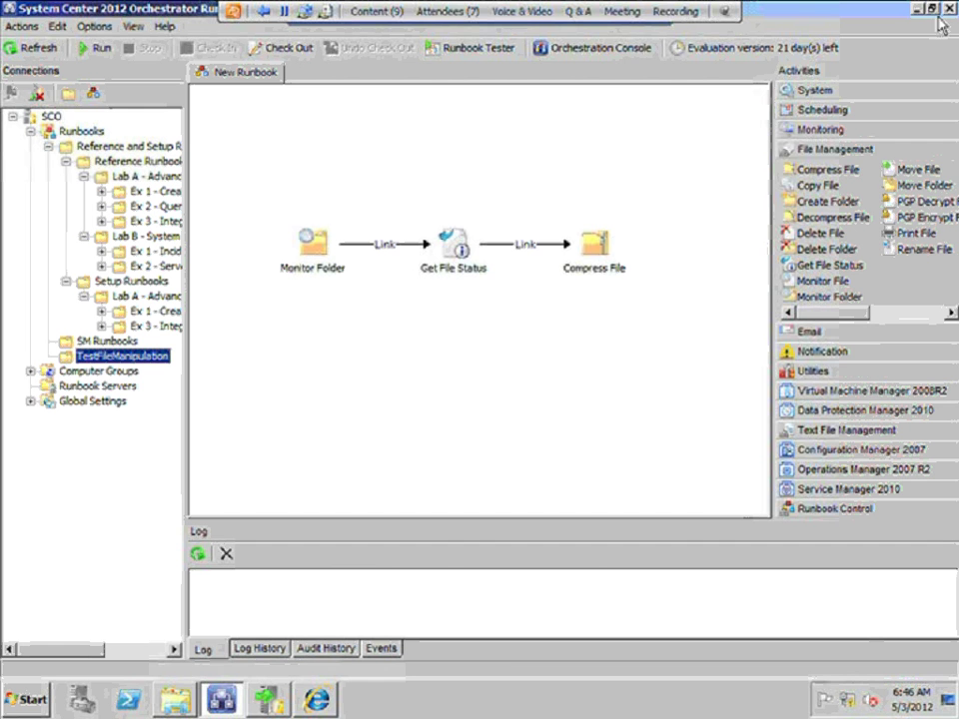
click(318, 705)
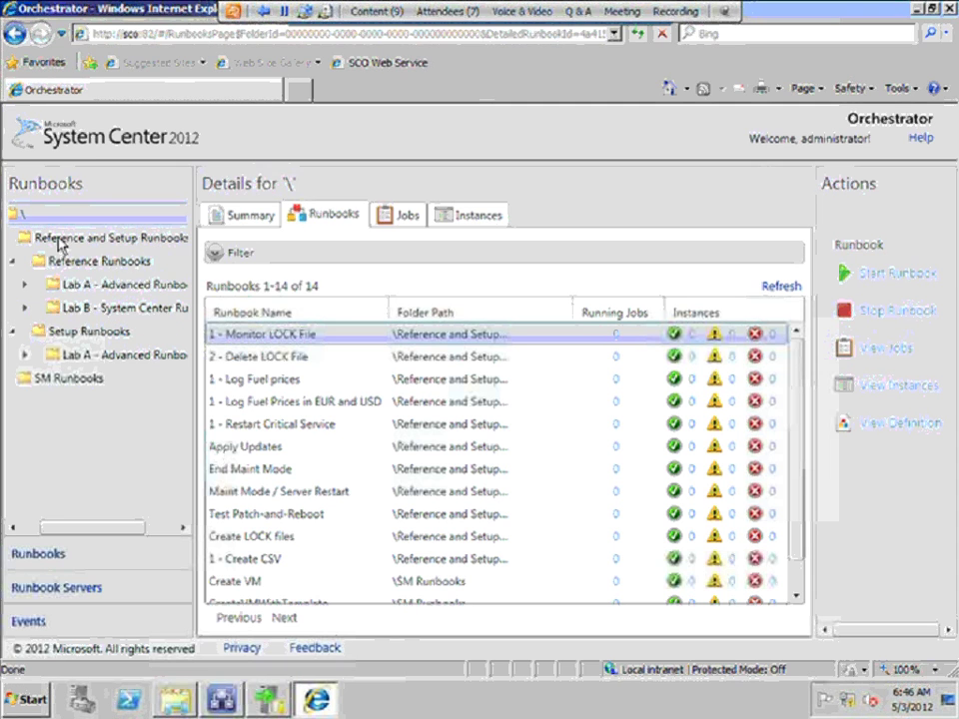
Reload the console and start the New Runbook in the TestFileManipulation folder
click(60, 240)
click(28, 215)
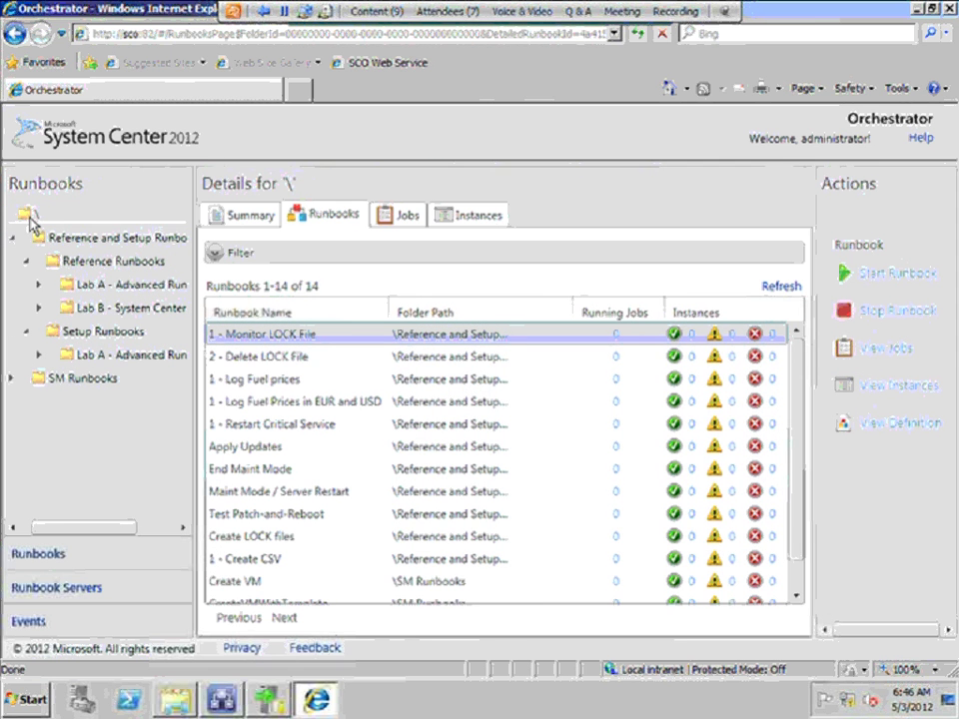
click(638, 36)
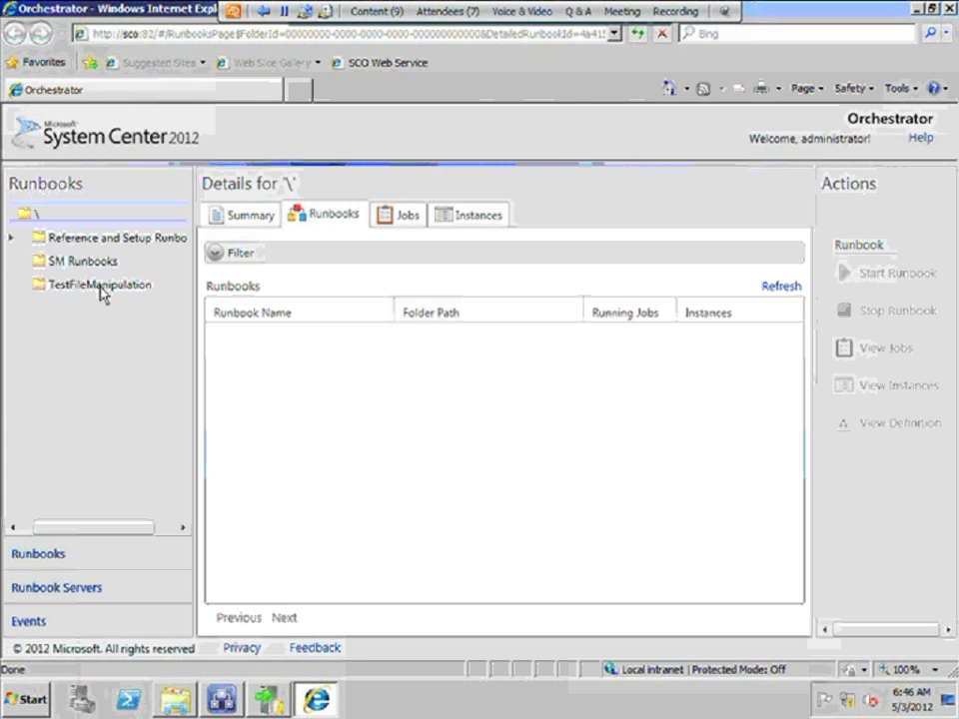
click(100, 288)
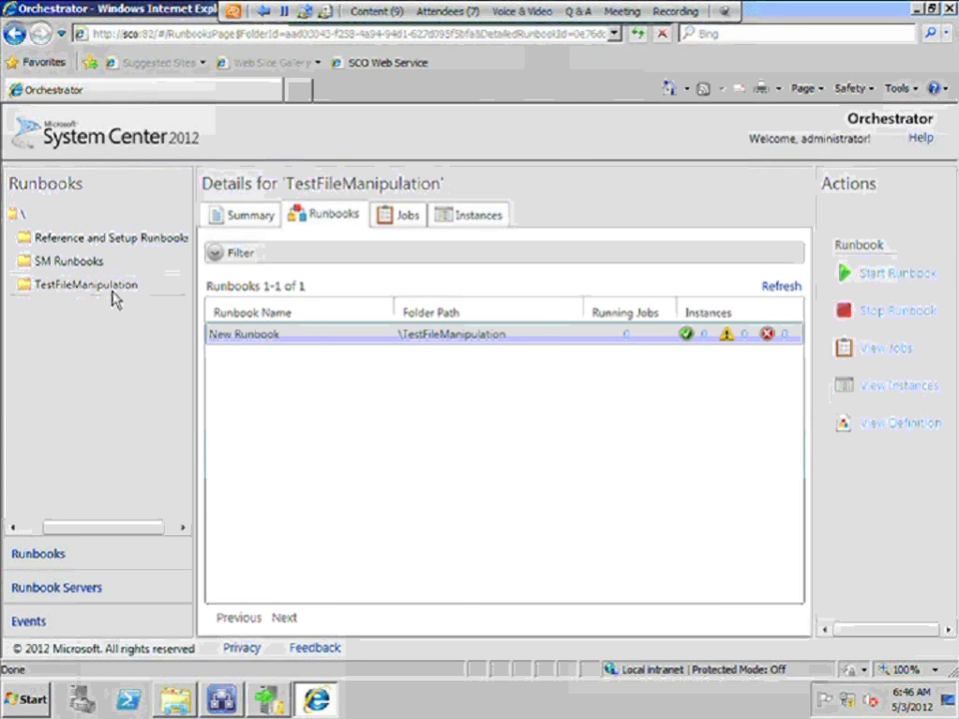
click(875, 275)
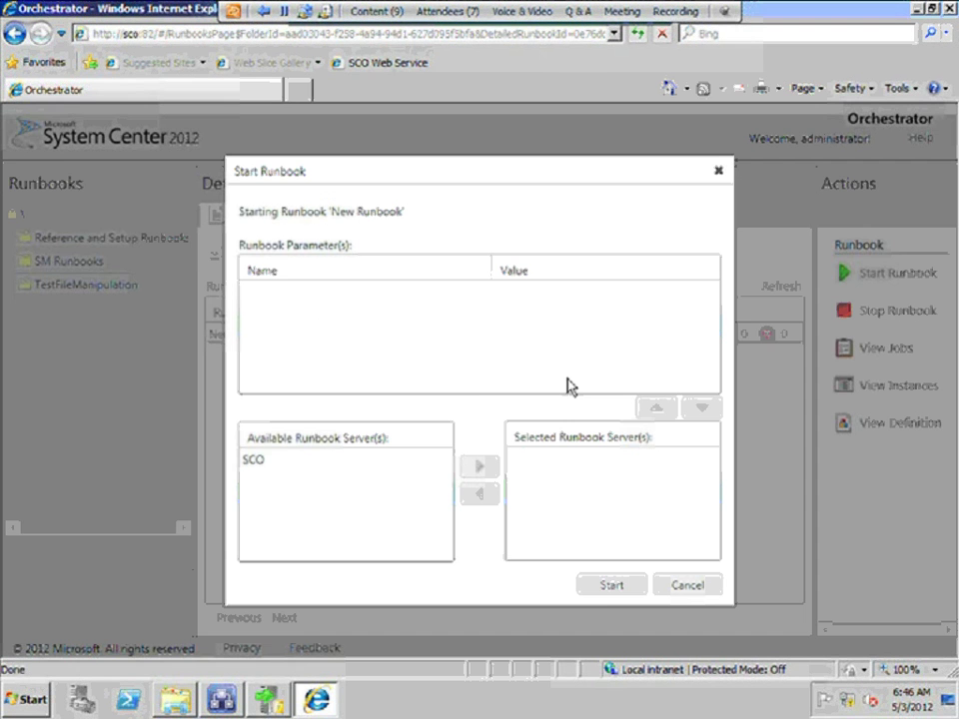
click(605, 587)
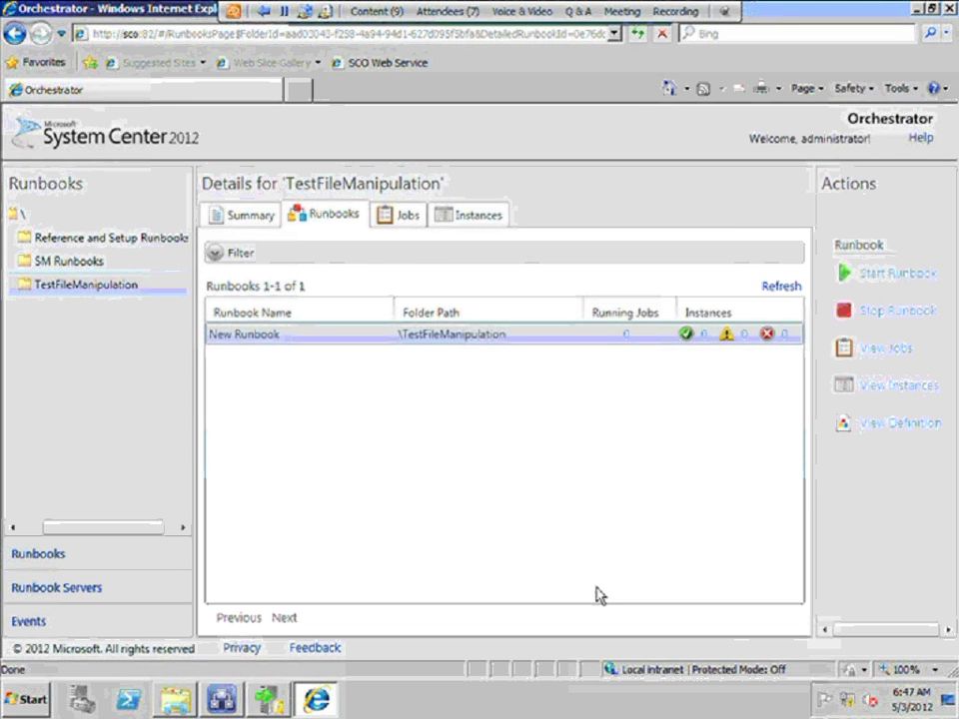
Review server SCO's jobs and the 26-entry event log, then minimize the console
click(70, 590)
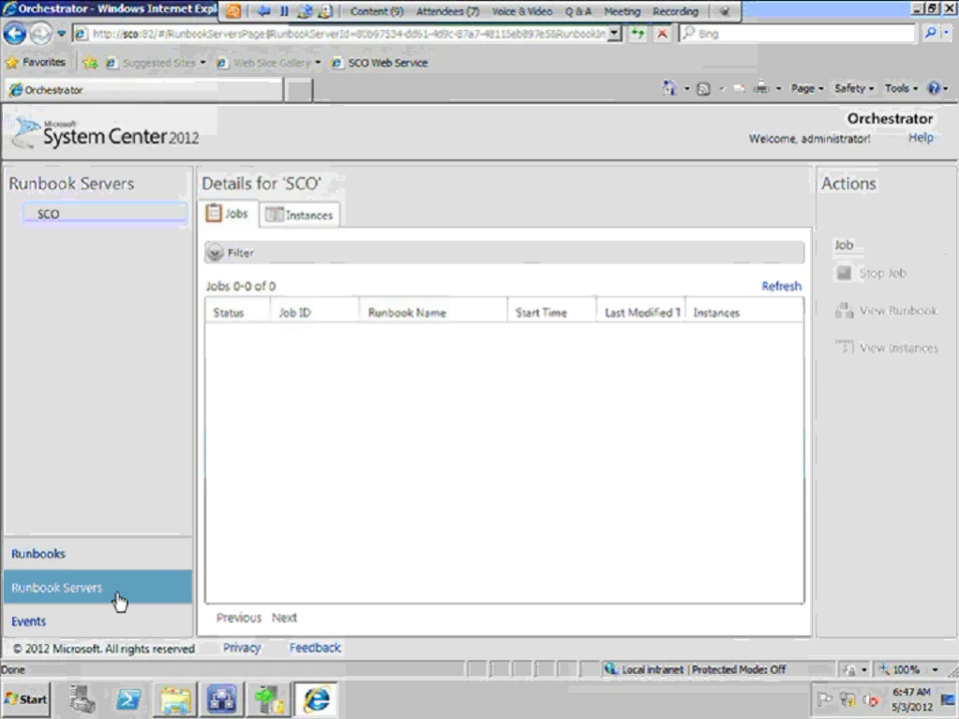
click(35, 624)
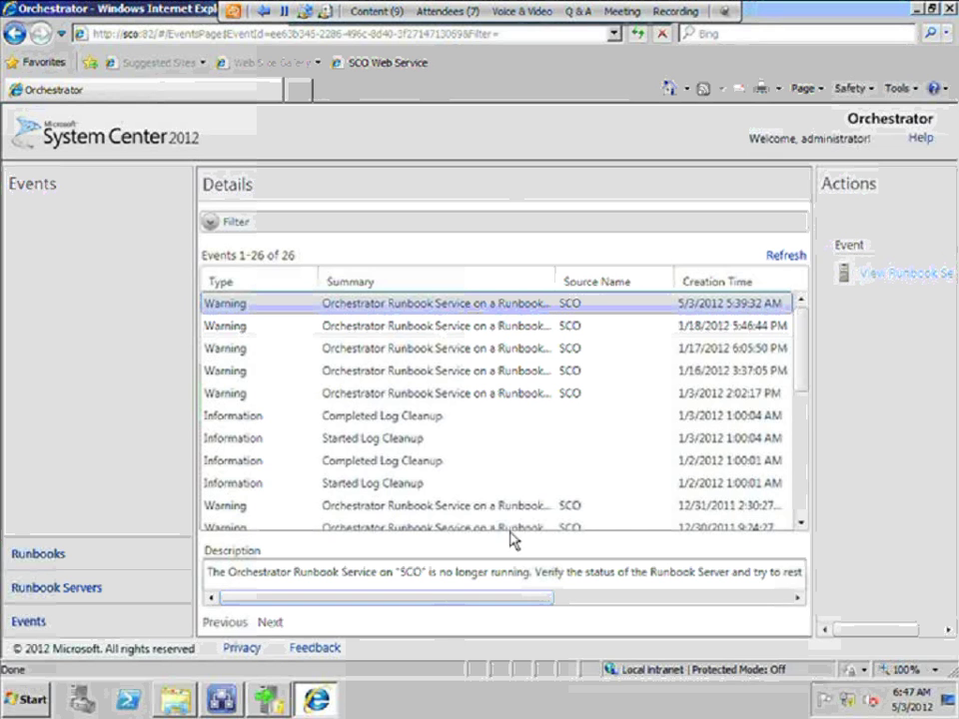
click(918, 10)
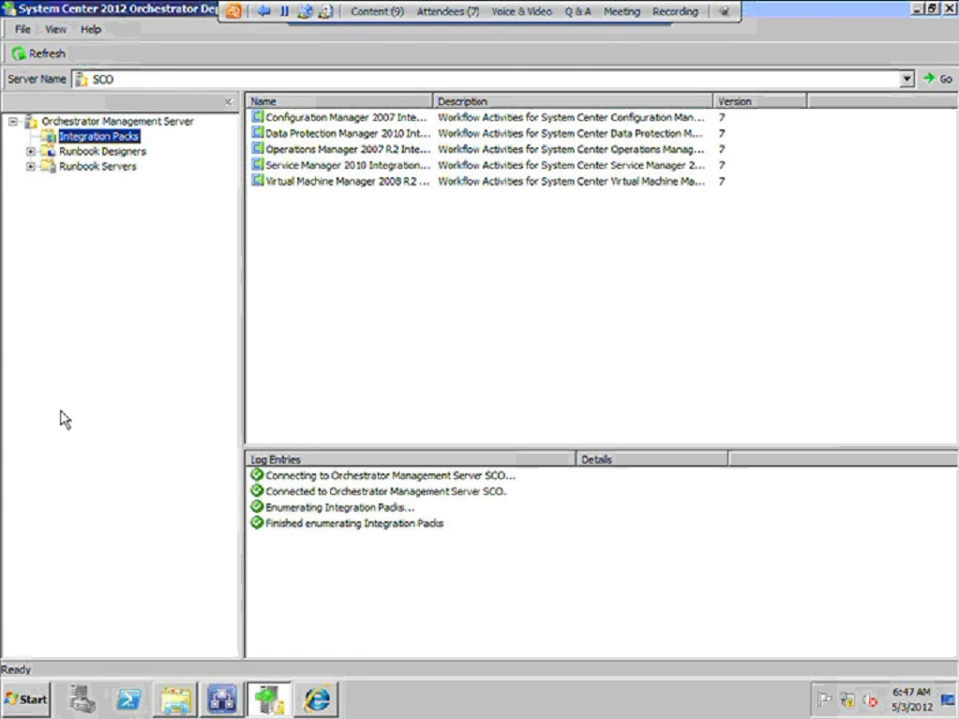
Browse to C:\SCOrch\SCOrch2012_RC_IP in Explorer, then return to Deployment Manager
click(174, 699)
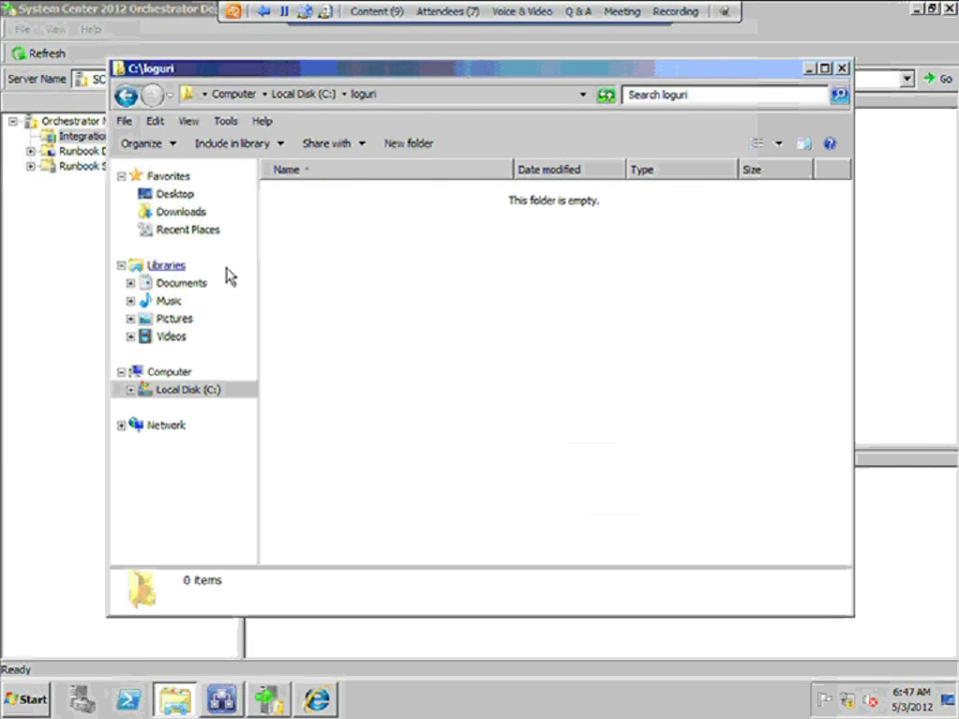
click(302, 95)
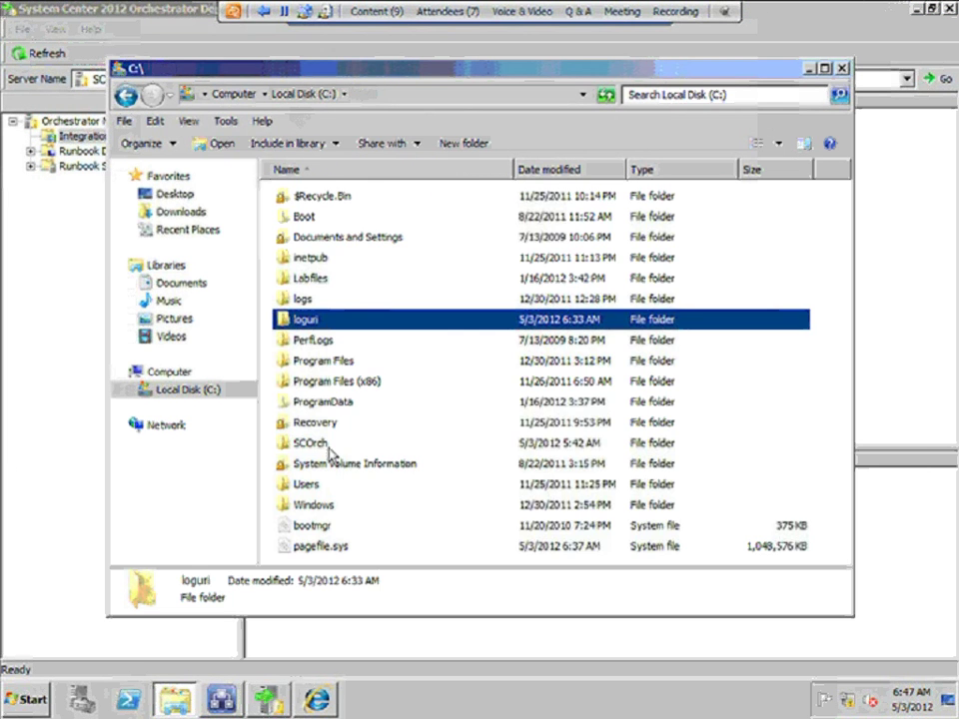
double_click(328, 447)
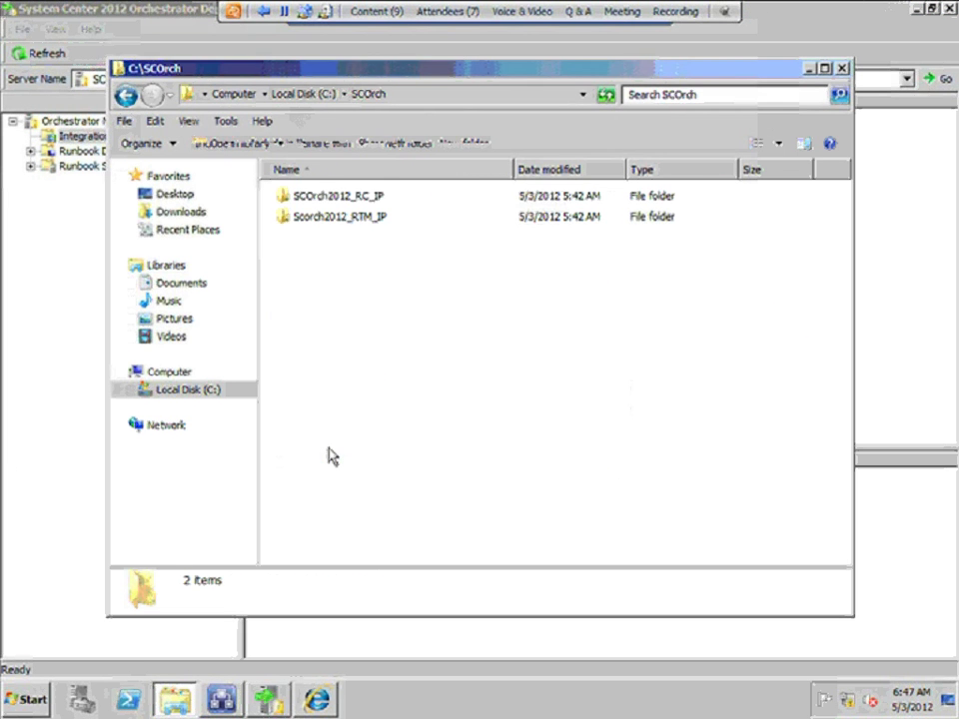
double_click(358, 199)
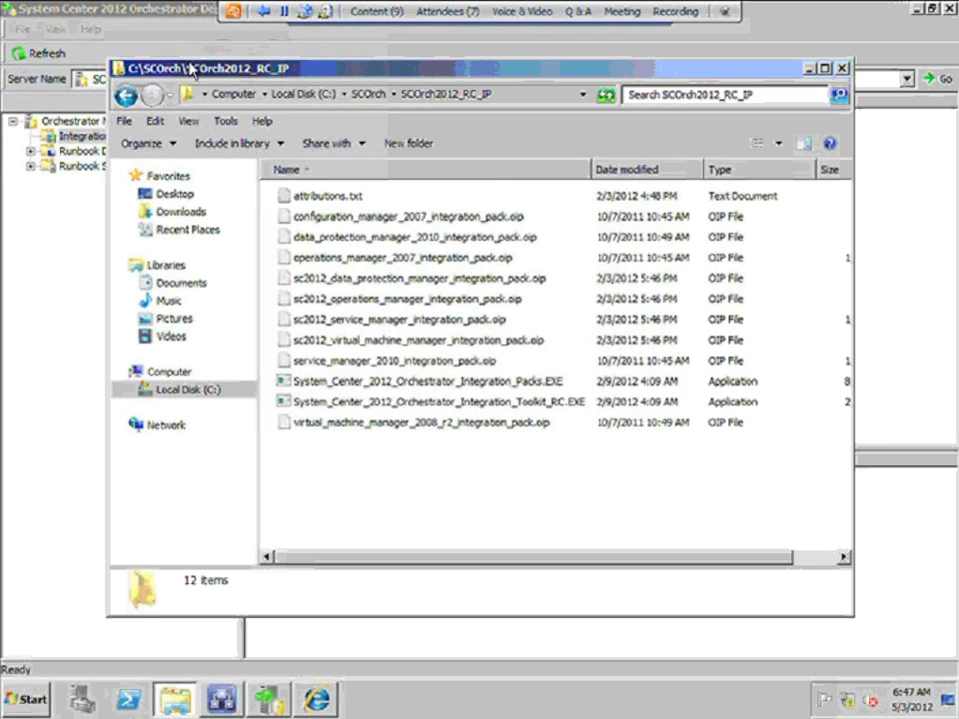
click(165, 12)
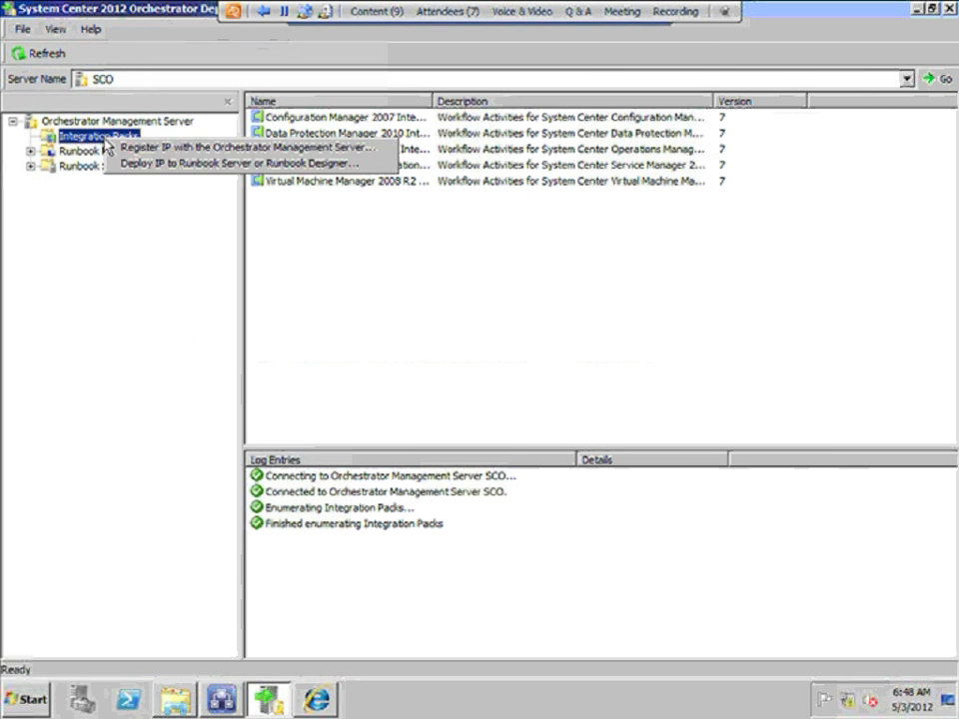
Start the Integration Pack Registration wizard for the management server
right_click(116, 140)
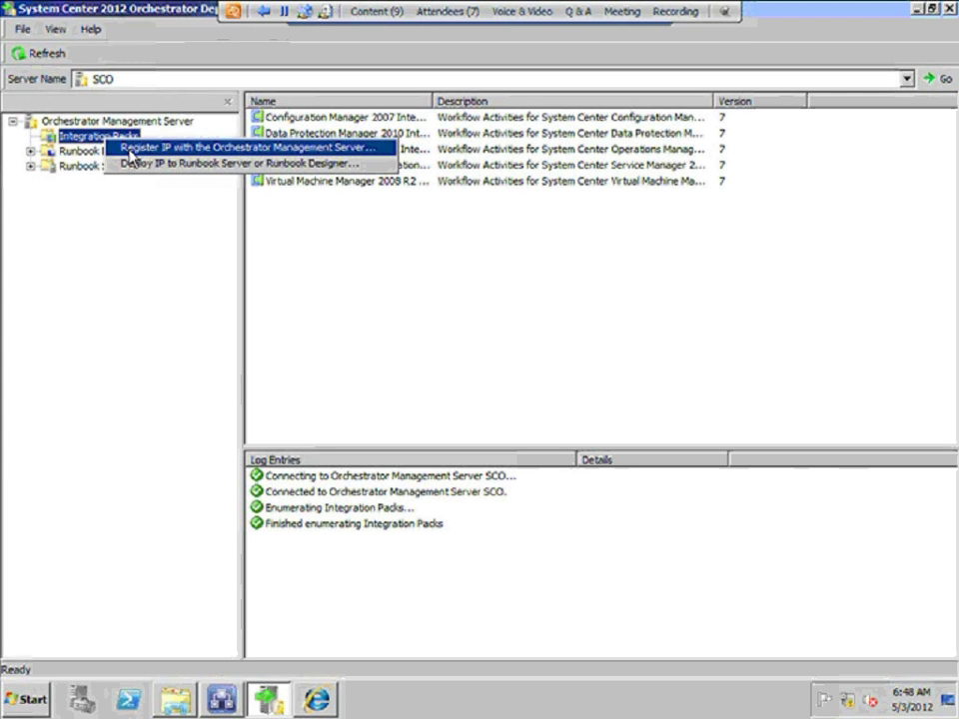
click(129, 150)
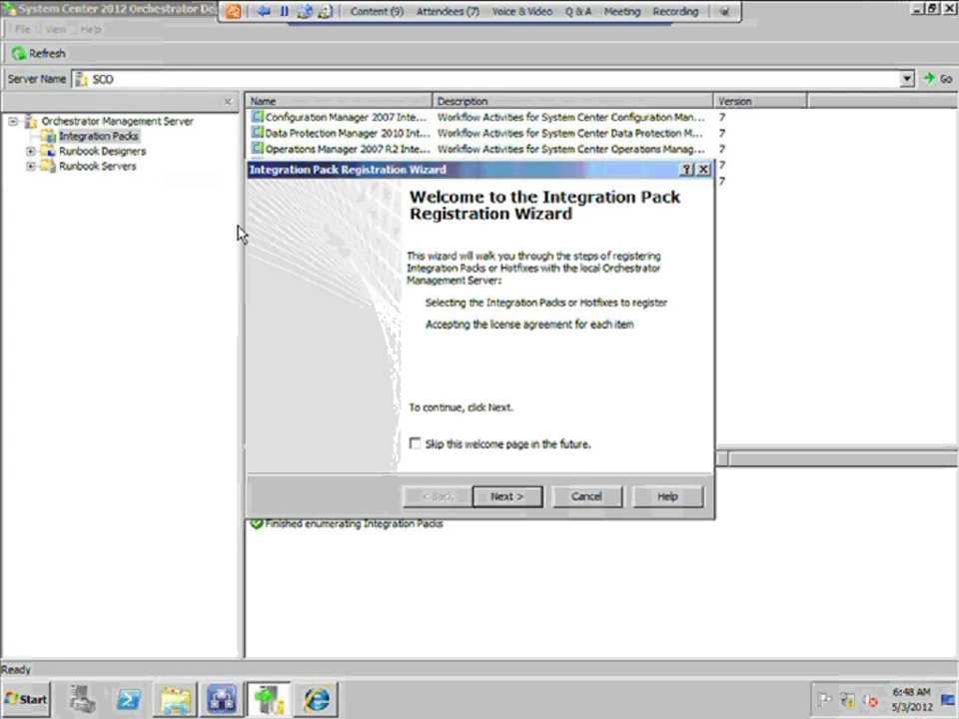
click(517, 500)
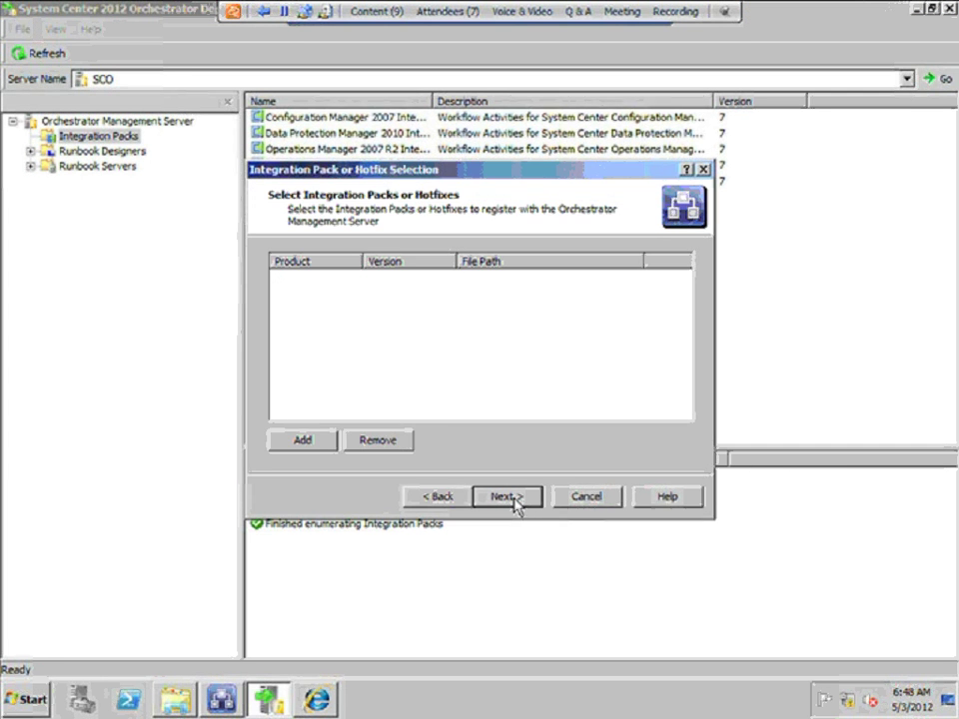
Add the sc2012 Data Protection Manager pack file from C:\SCOrch\SCOrch2012_RC_IP
click(305, 440)
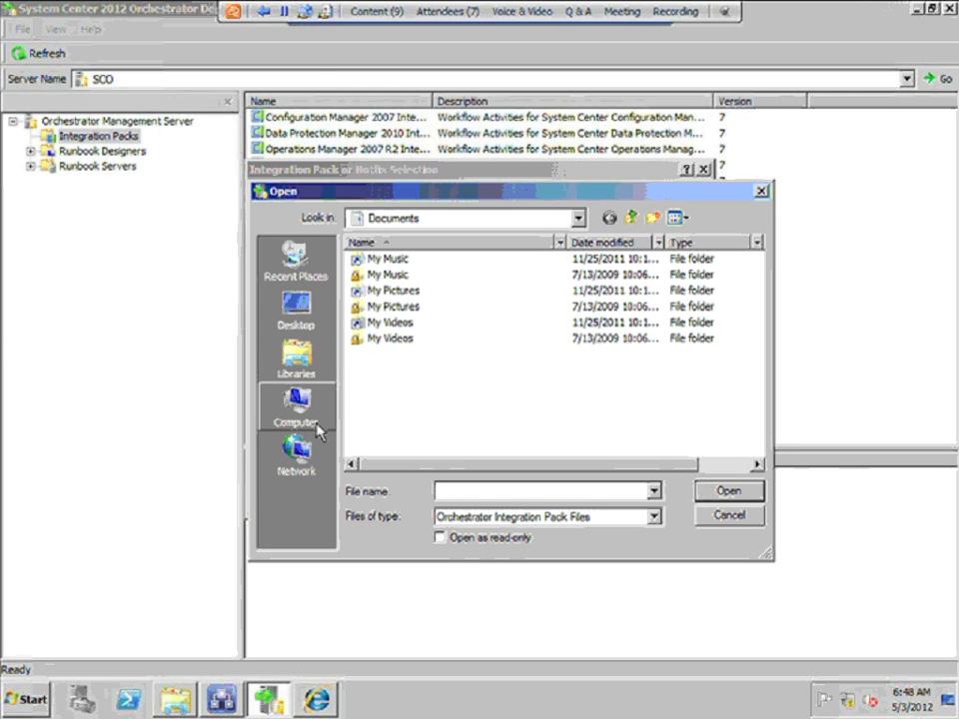
click(323, 404)
double_click(430, 285)
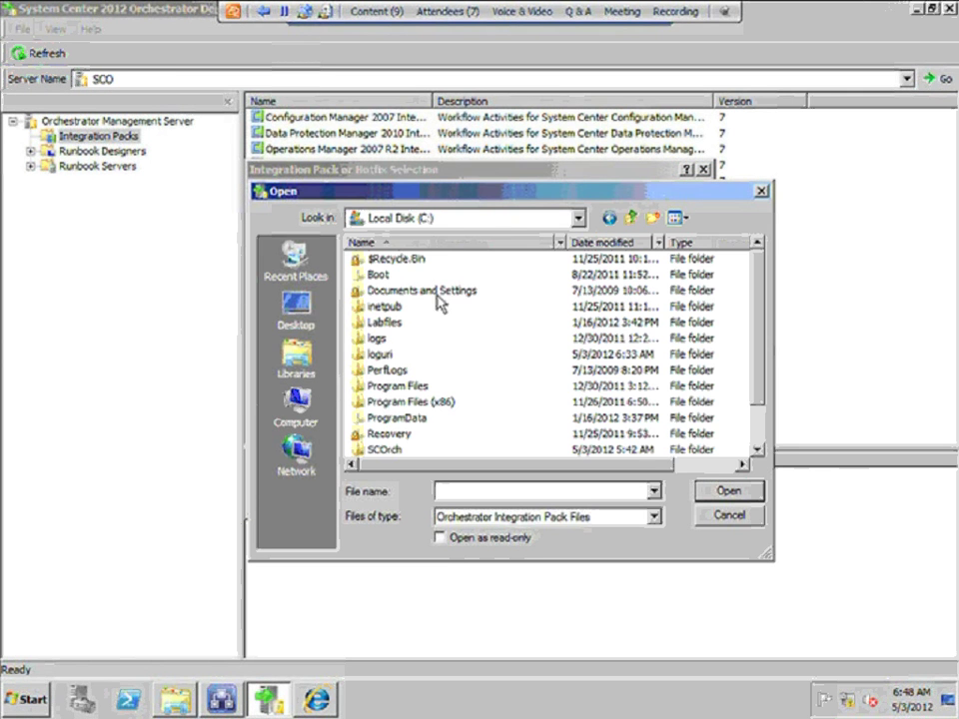
click(762, 440)
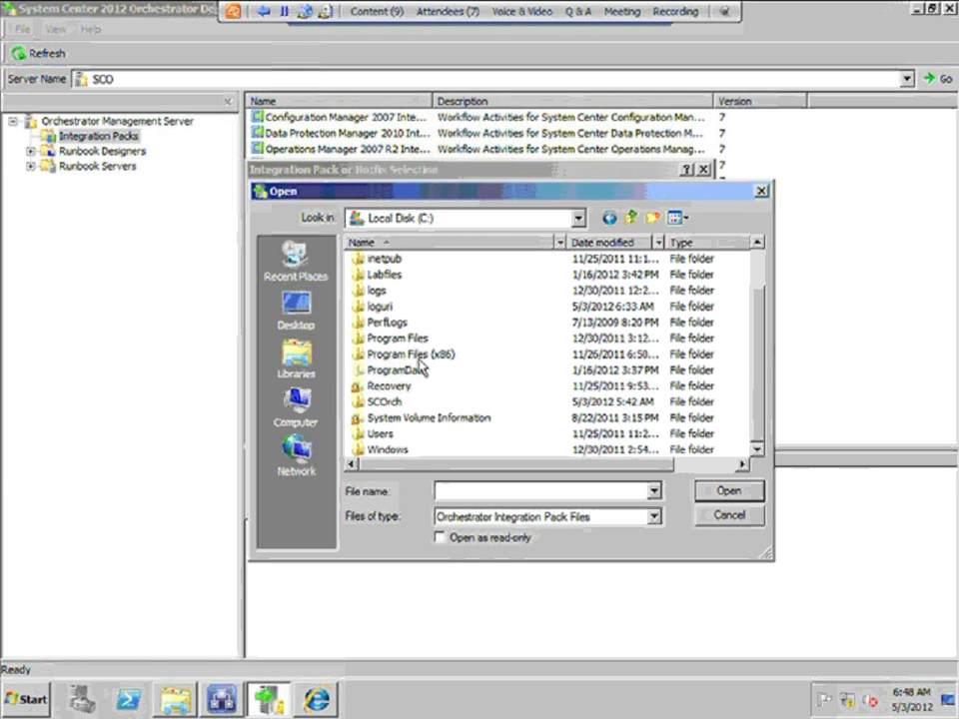
double_click(378, 403)
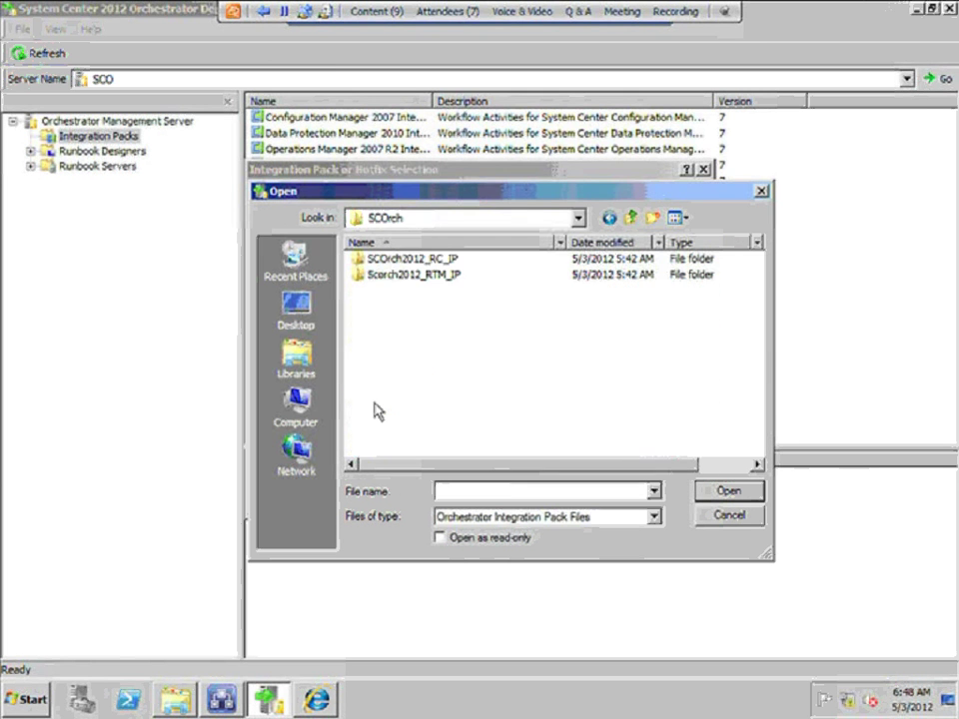
double_click(395, 258)
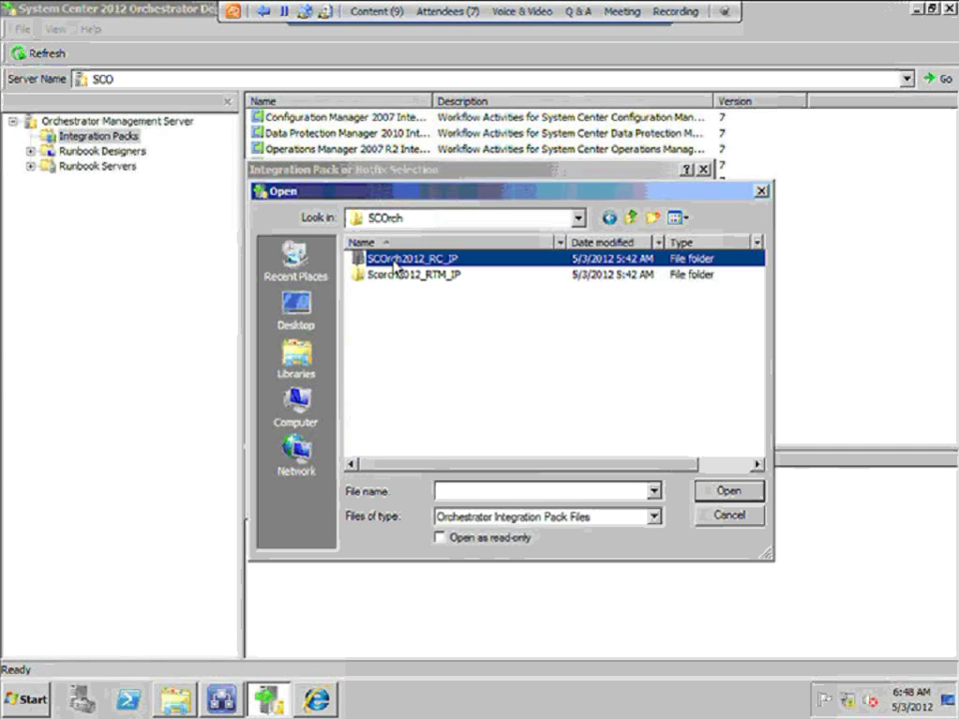
click(408, 307)
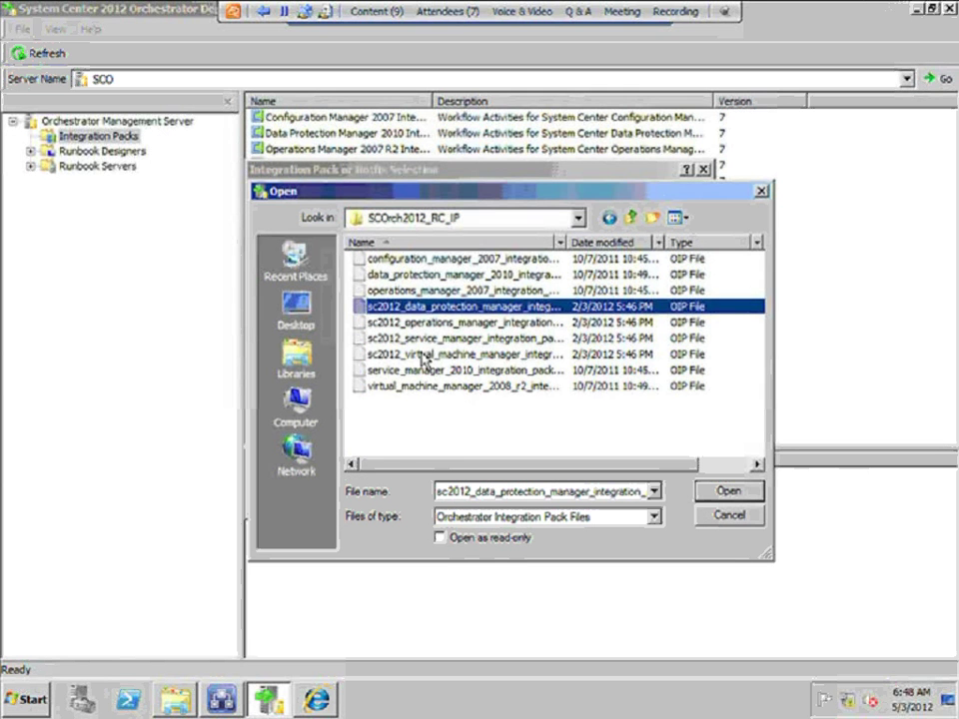
click(423, 355)
click(408, 307)
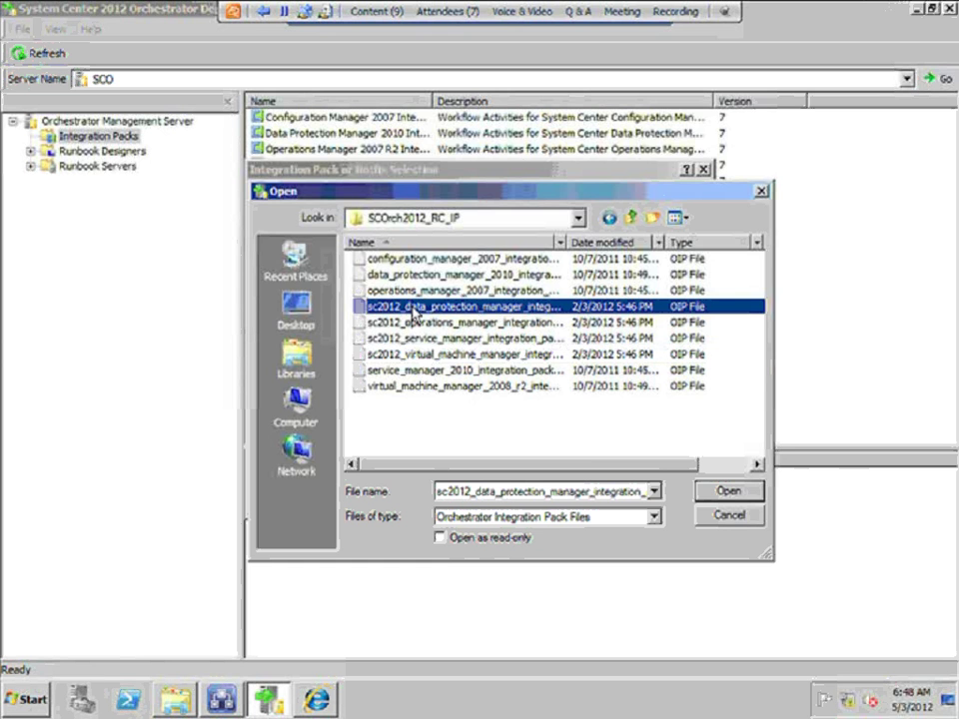
click(729, 491)
Add the 2012 Operations Manager, Service Manager and Virtual Machine Manager pack files
click(304, 439)
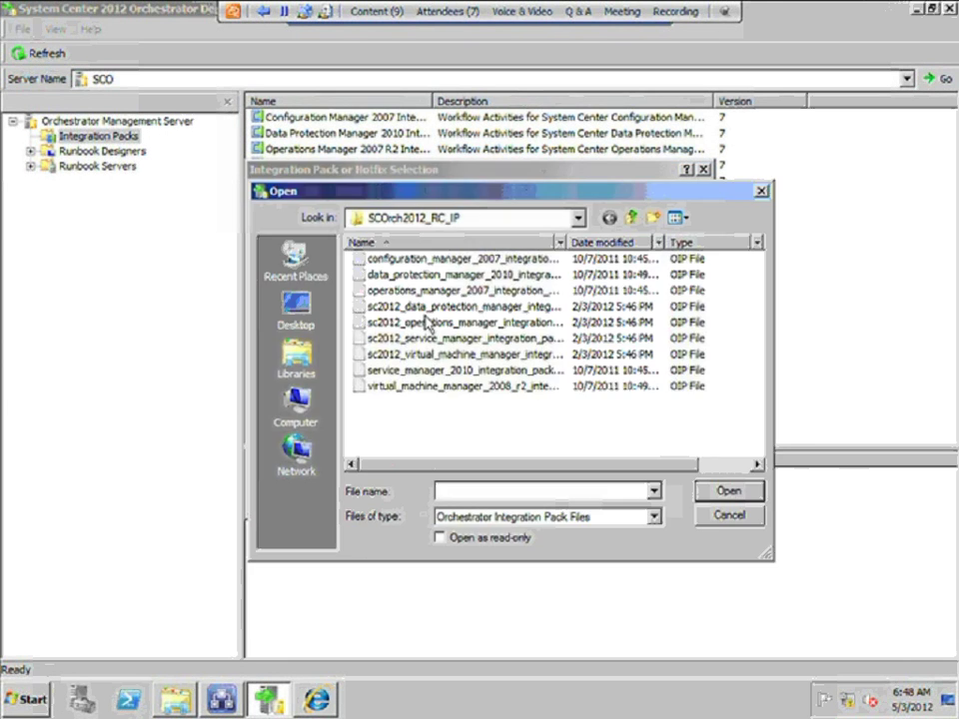
click(440, 322)
click(729, 492)
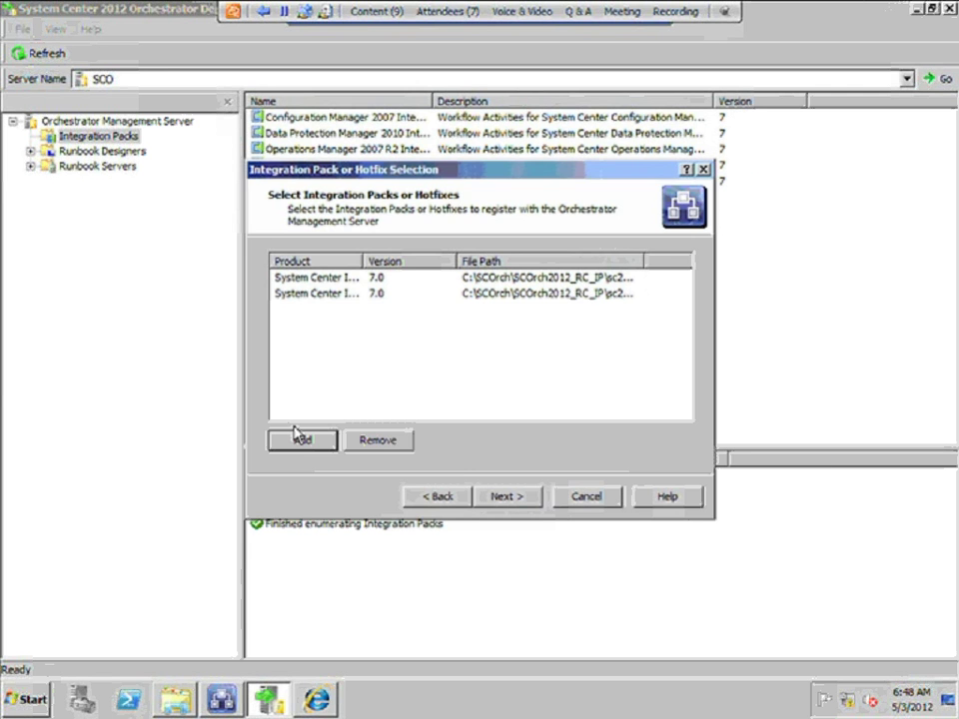
click(304, 439)
click(462, 340)
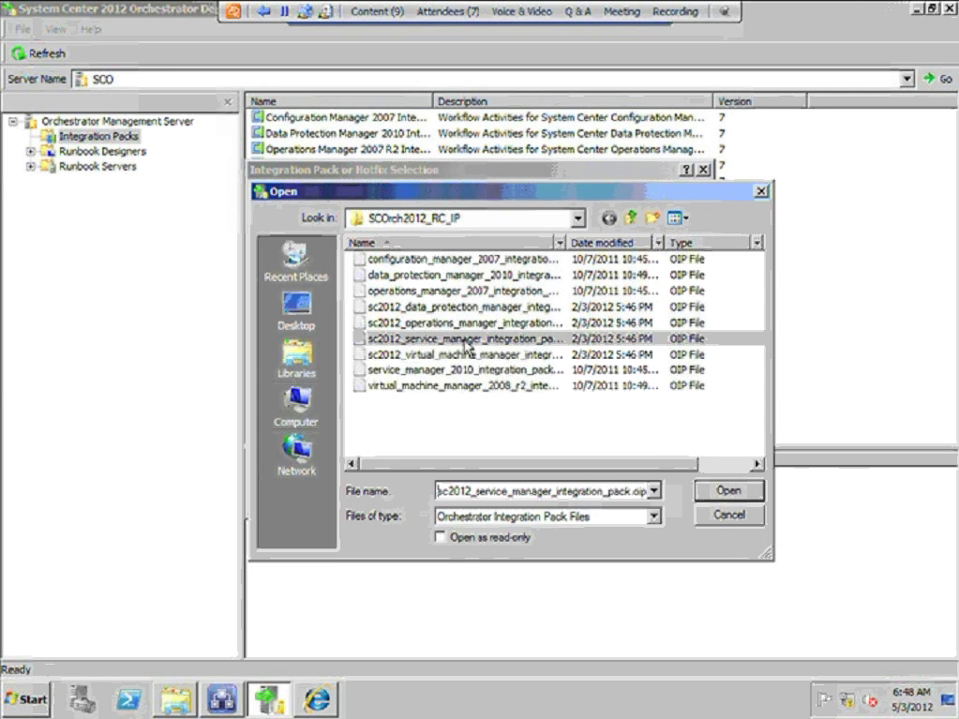
click(728, 491)
click(305, 444)
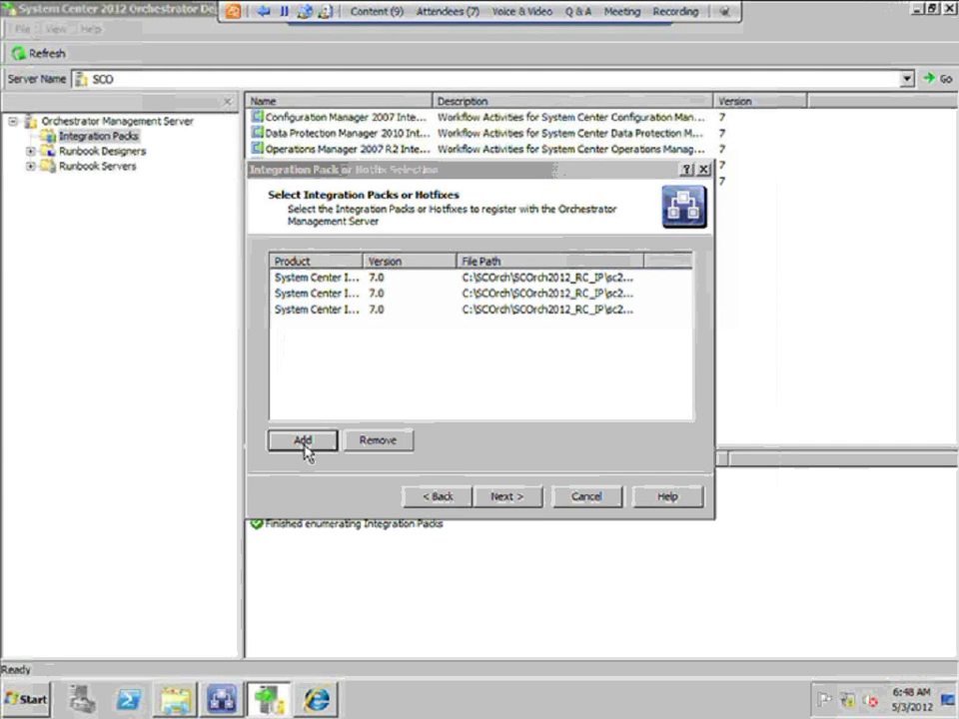
click(470, 355)
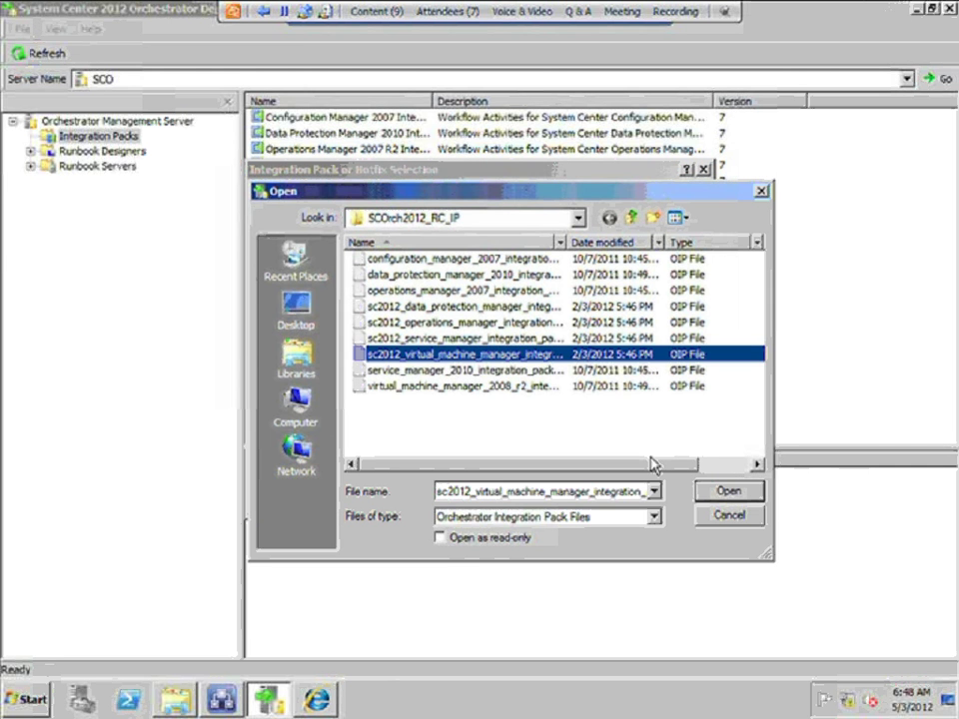
click(726, 491)
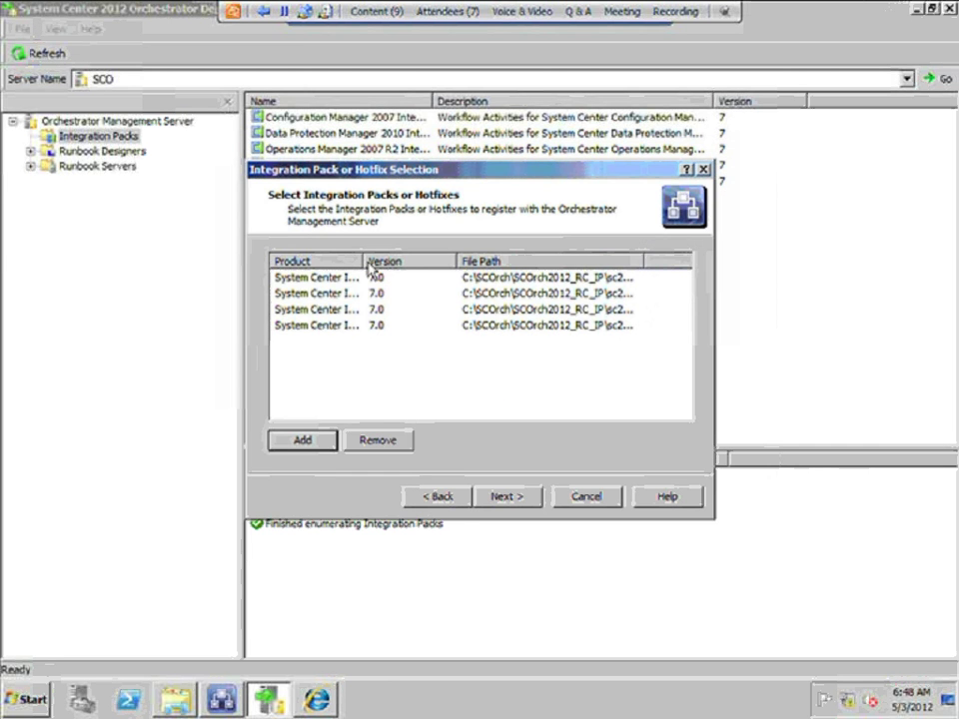
Widen the Product column and confirm registering the four integration packs
drag(365, 264, 620, 259)
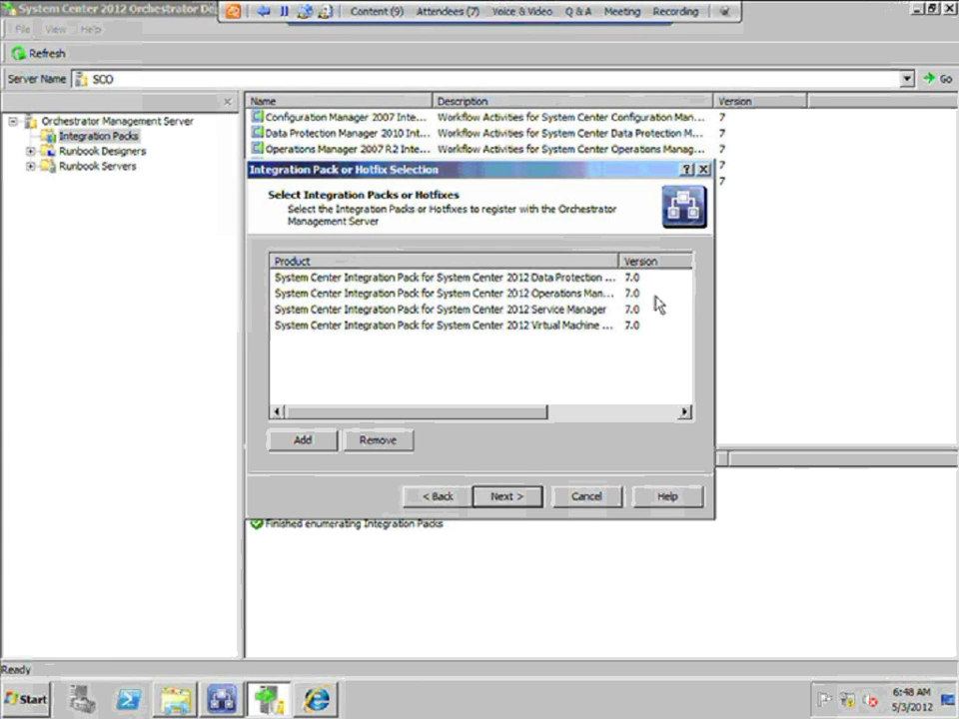
click(514, 496)
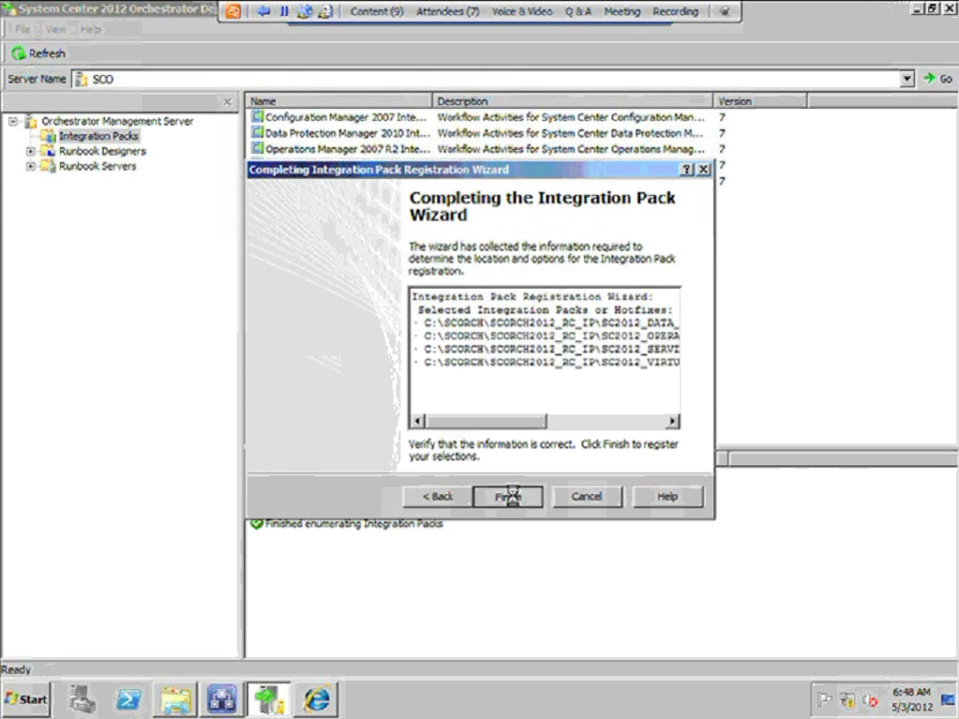
click(509, 496)
Accept the licence agreements for the Data Protection, Operations, Service and Virtual Machine Manager packs
click(313, 385)
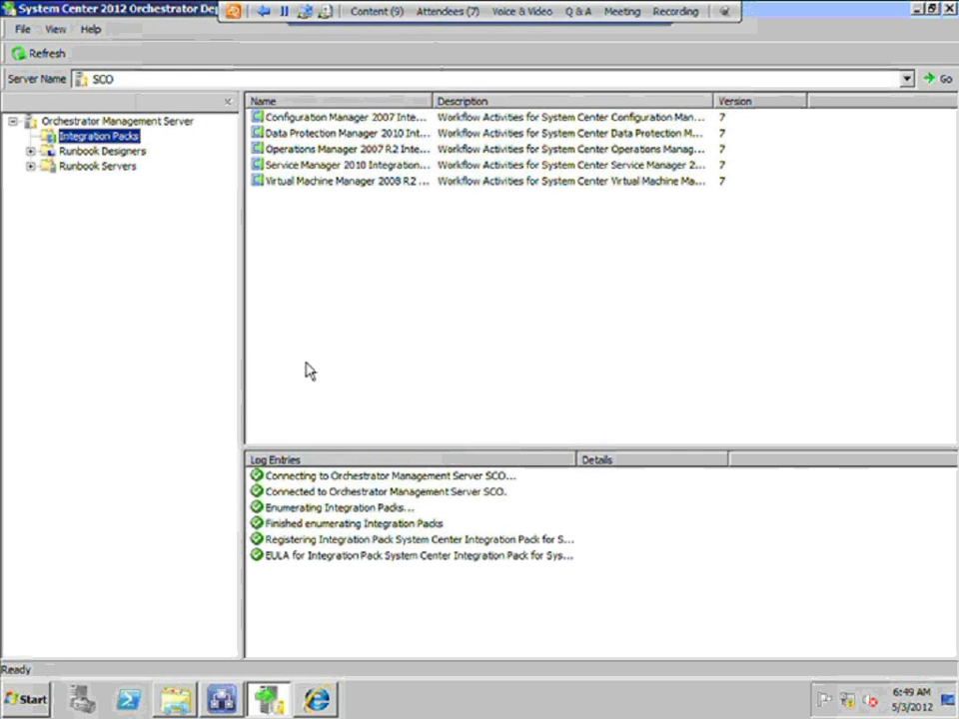
click(329, 387)
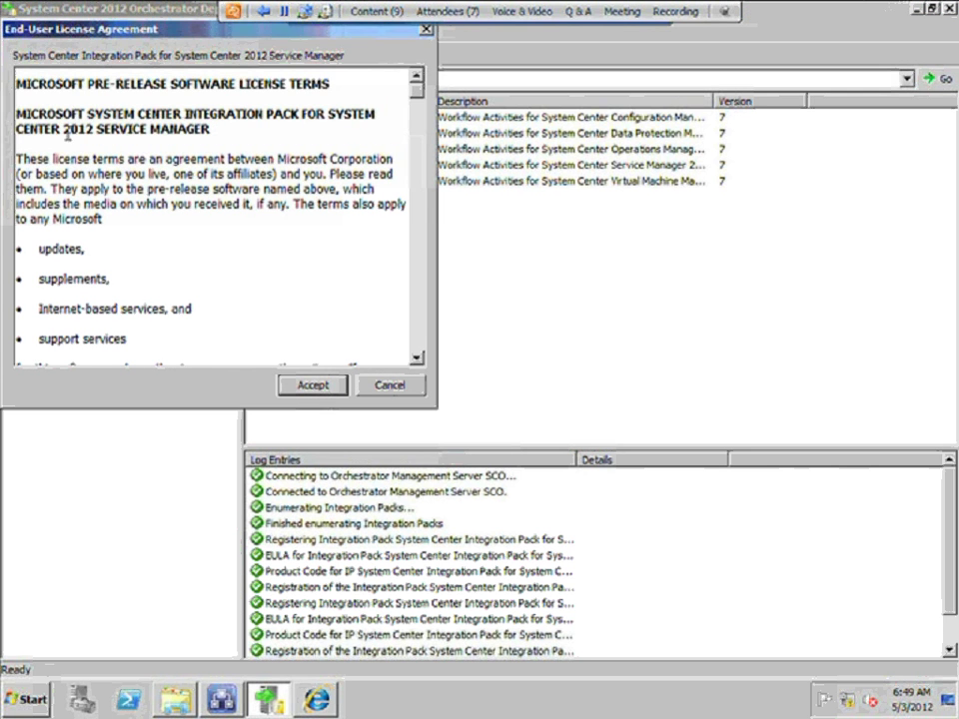
click(322, 388)
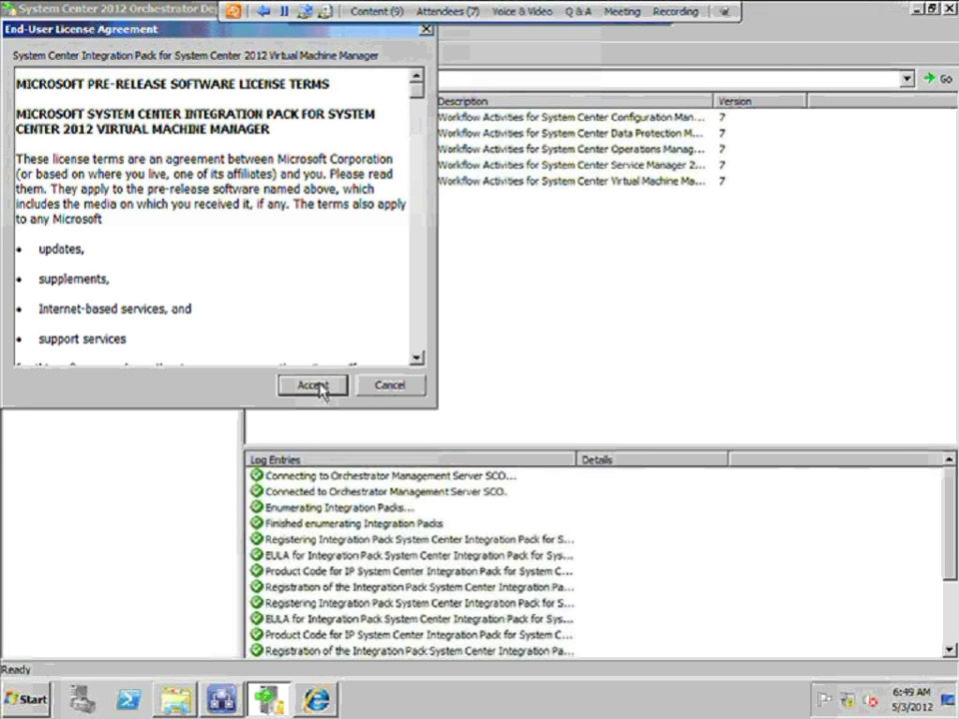
click(320, 388)
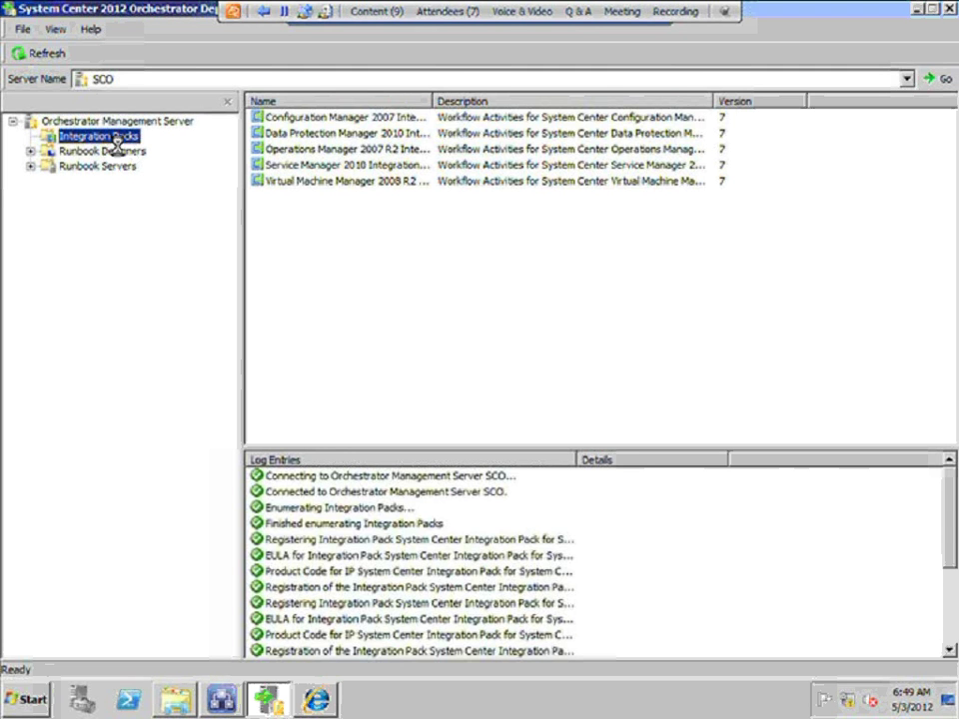
key(Left)
key(Left)
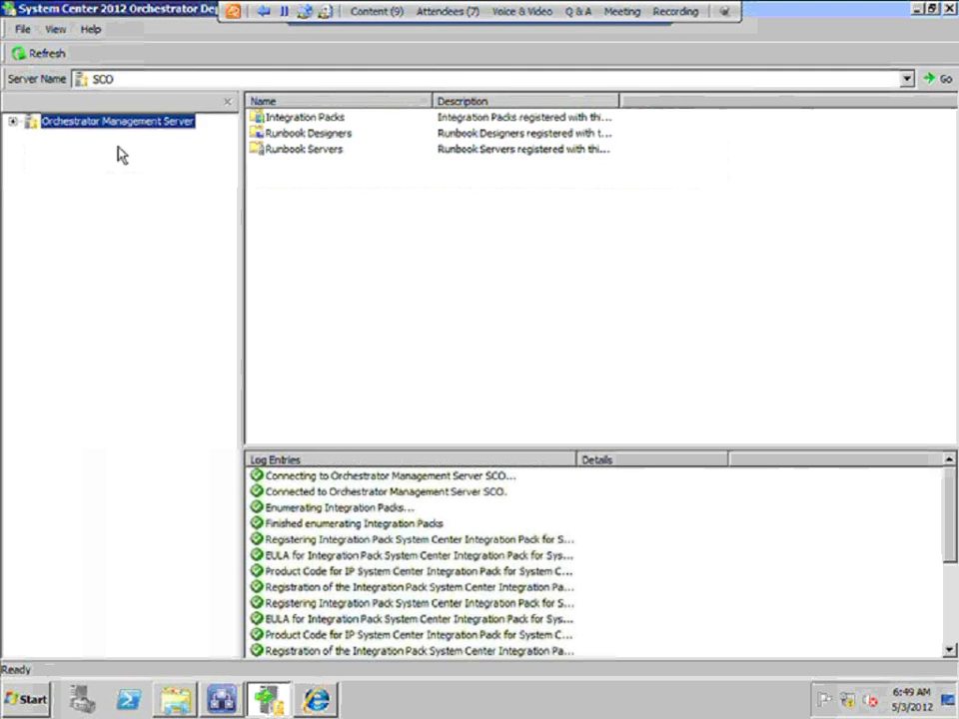
List the nine registered integration packs with full names and bring up their actions menu
click(12, 122)
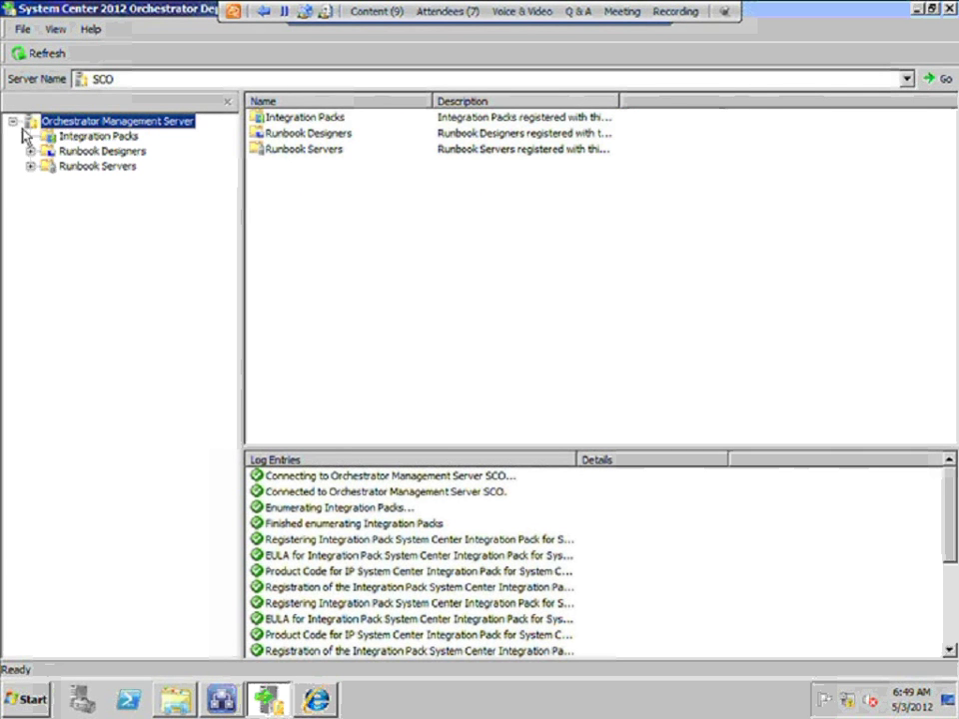
click(72, 137)
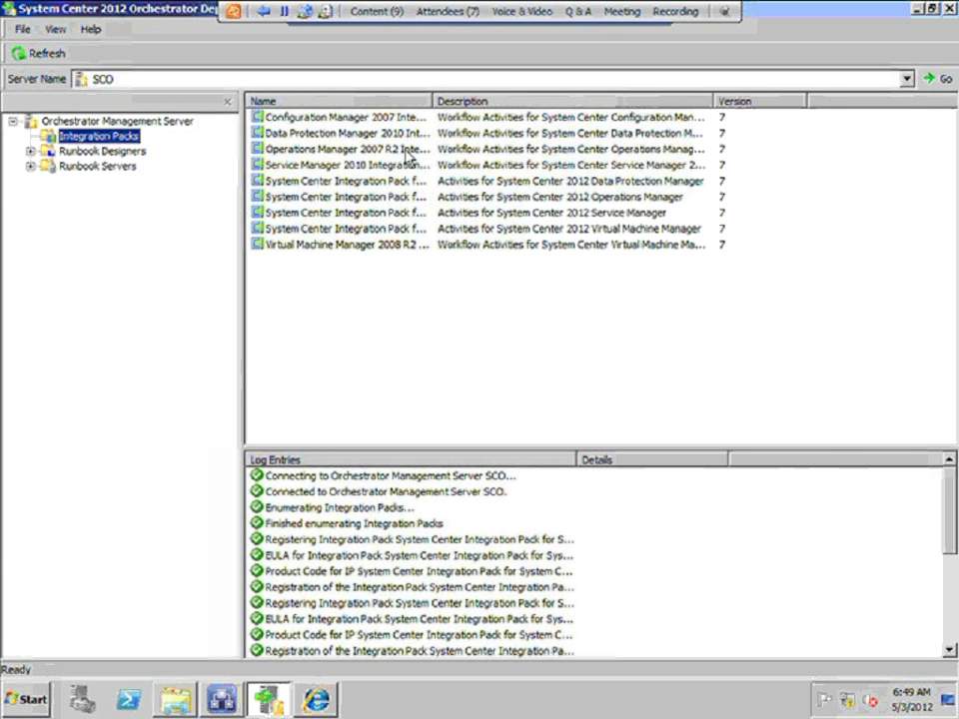
double_click(434, 101)
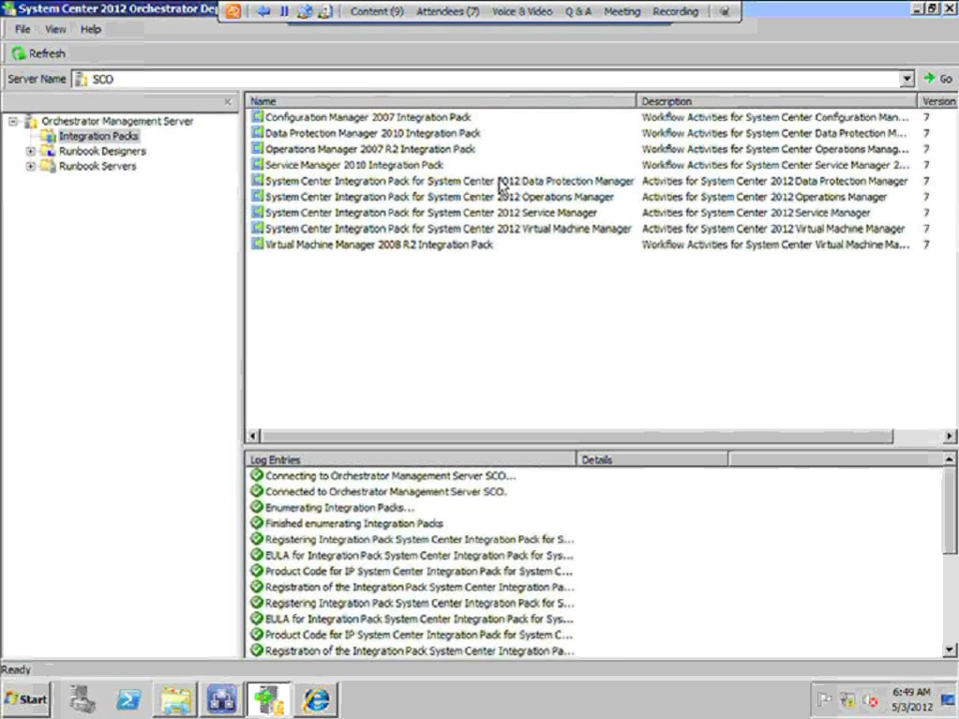
right_click(117, 138)
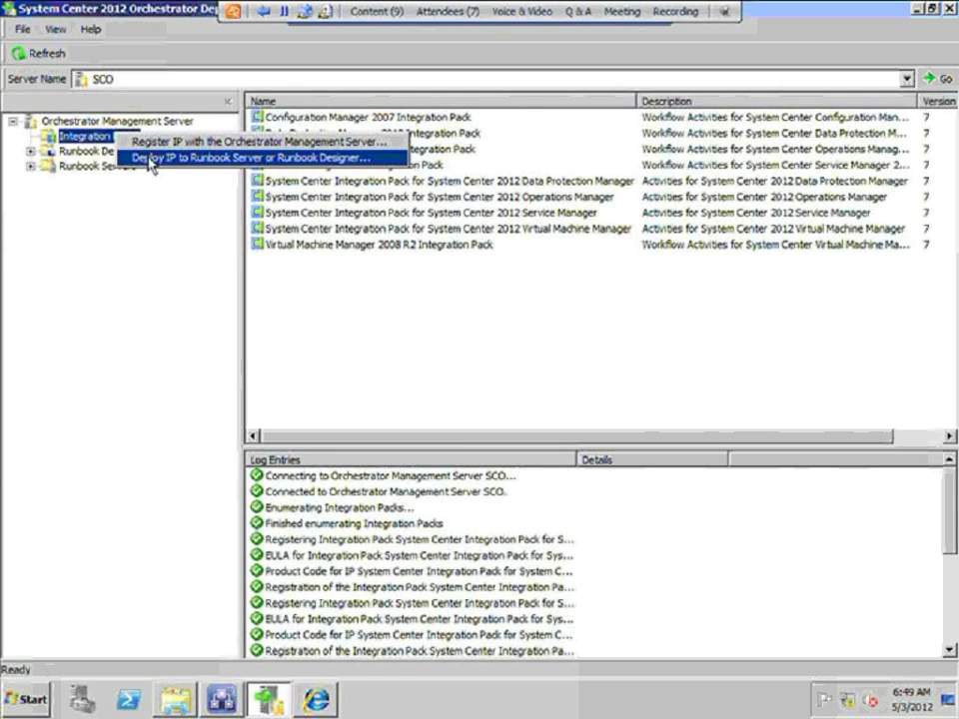
Start Deploy IP to Runbook Server and select the four System Center 2012 packs
click(150, 158)
click(503, 495)
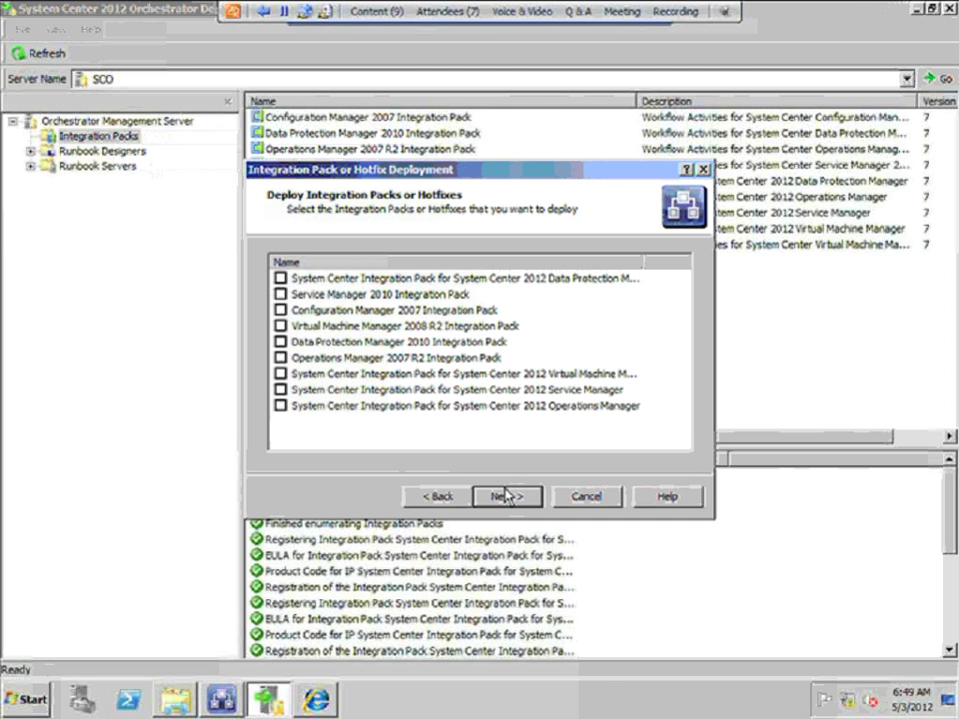
click(281, 279)
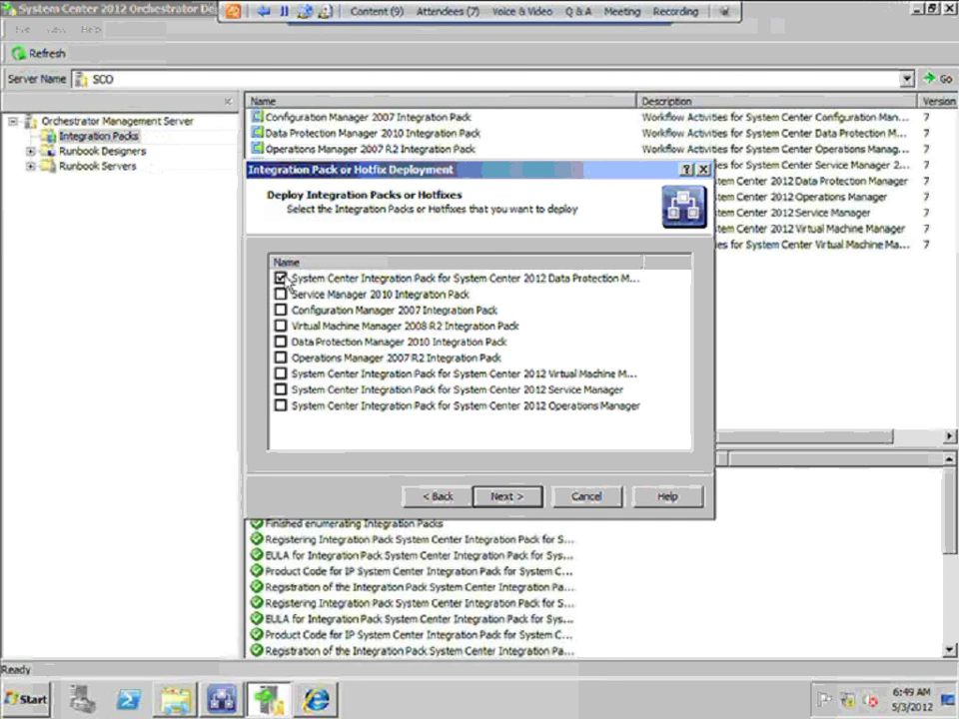
click(281, 374)
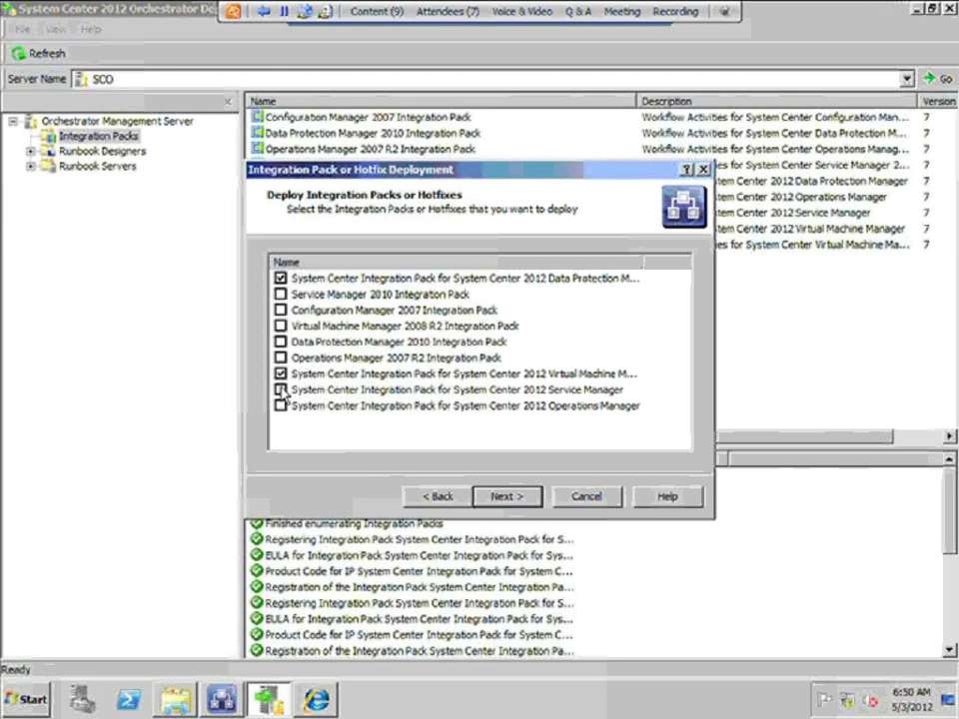
click(281, 389)
click(281, 406)
click(503, 497)
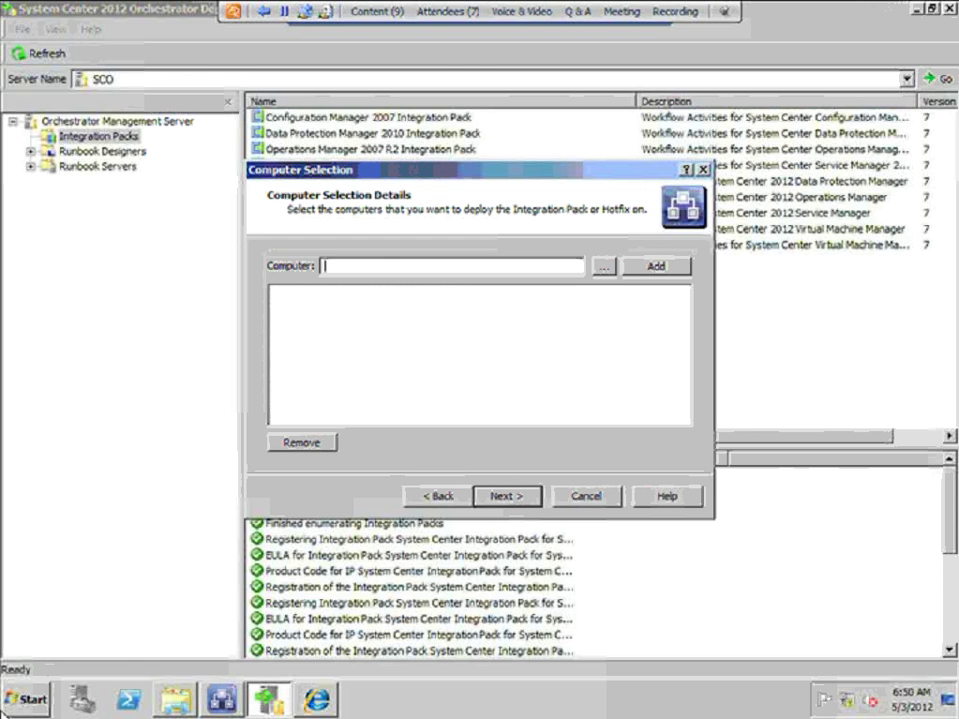
Check this computer's name in System Properties
click(28, 700)
right_click(286, 406)
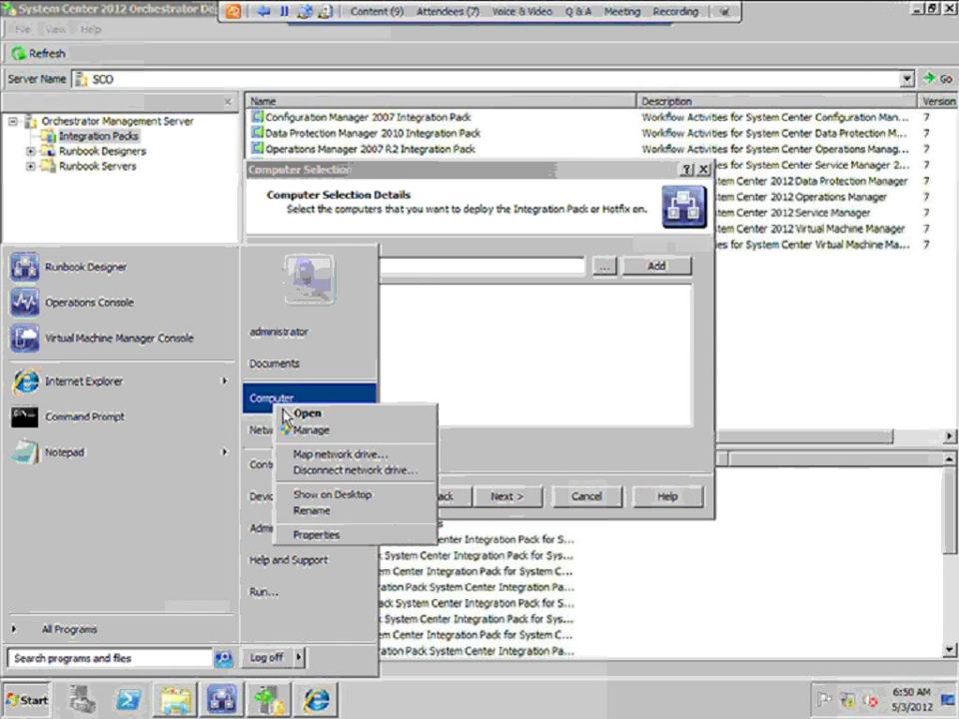
click(322, 534)
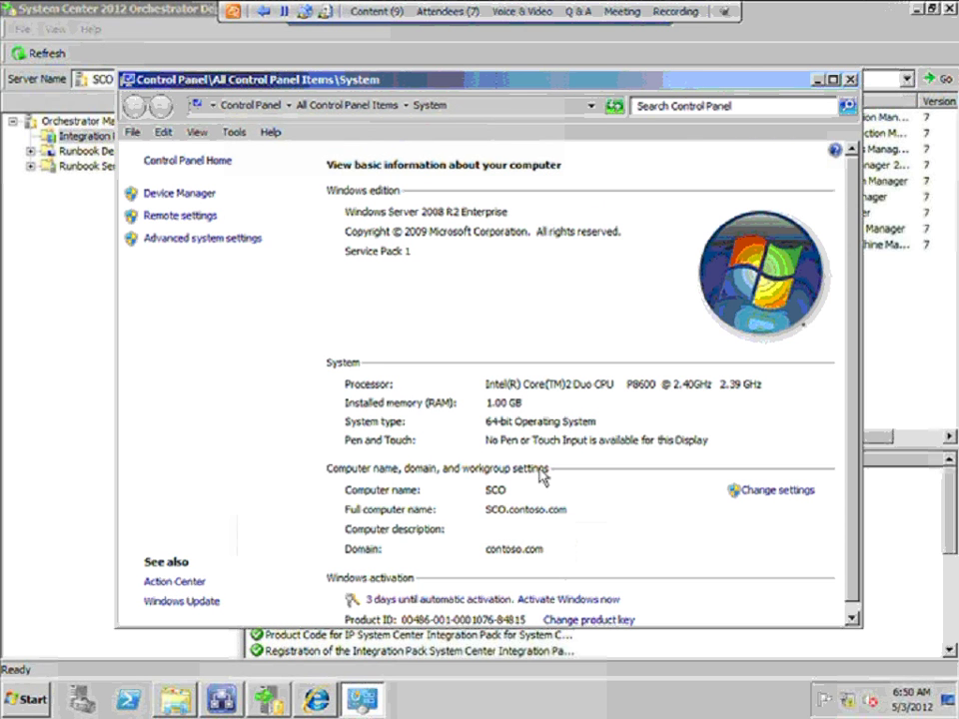
key(alt+F4)
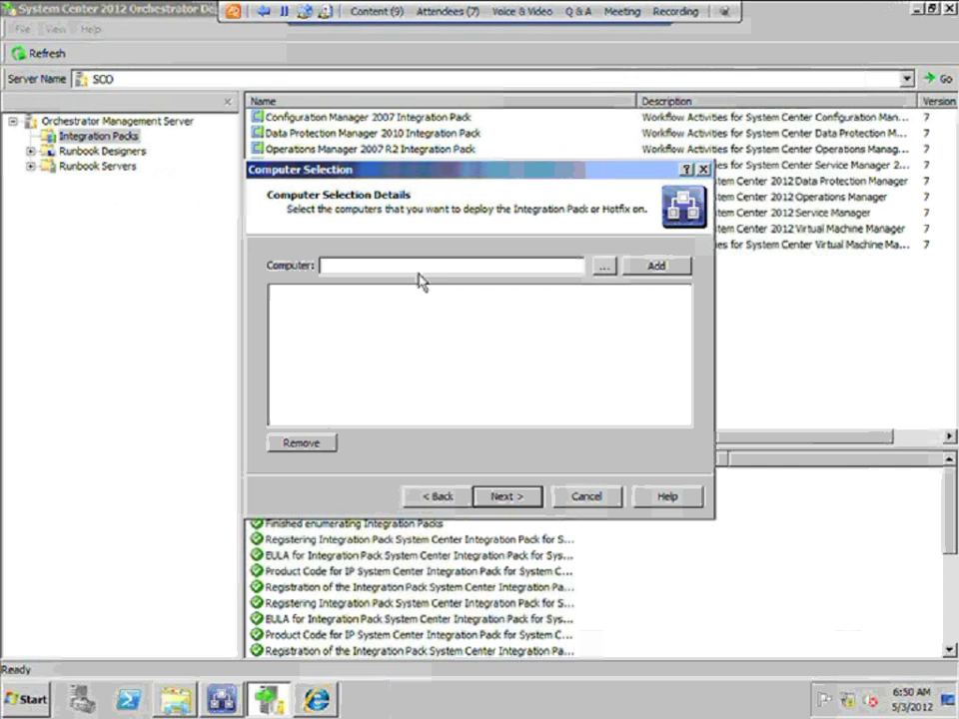
Add SCO as the target computer and continue with default options to the summary
click(420, 270)
text(SCO)
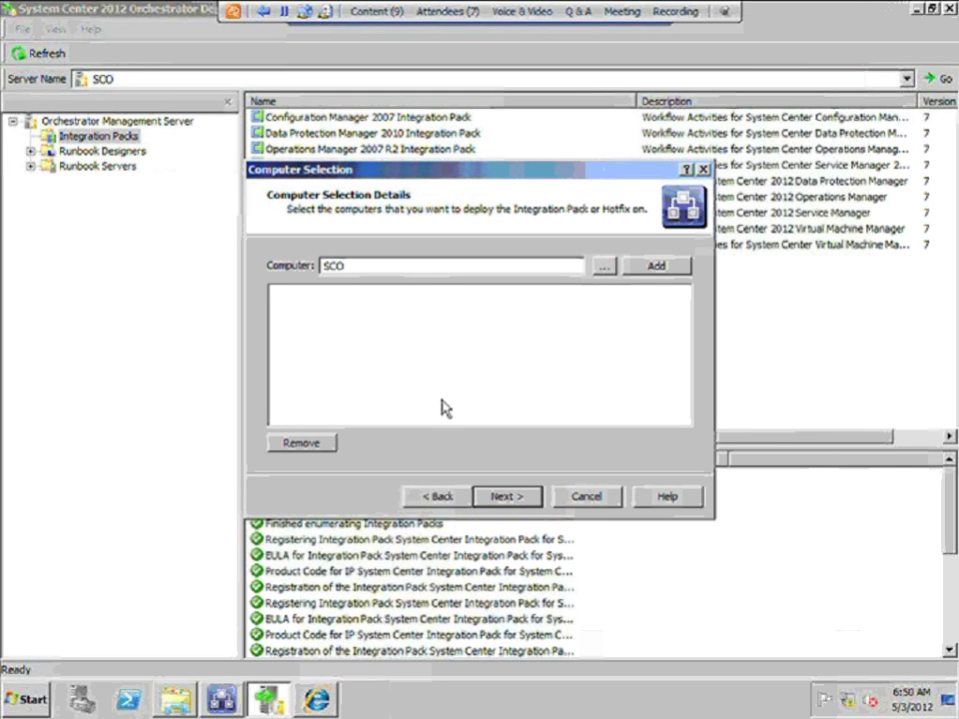
click(668, 267)
click(508, 498)
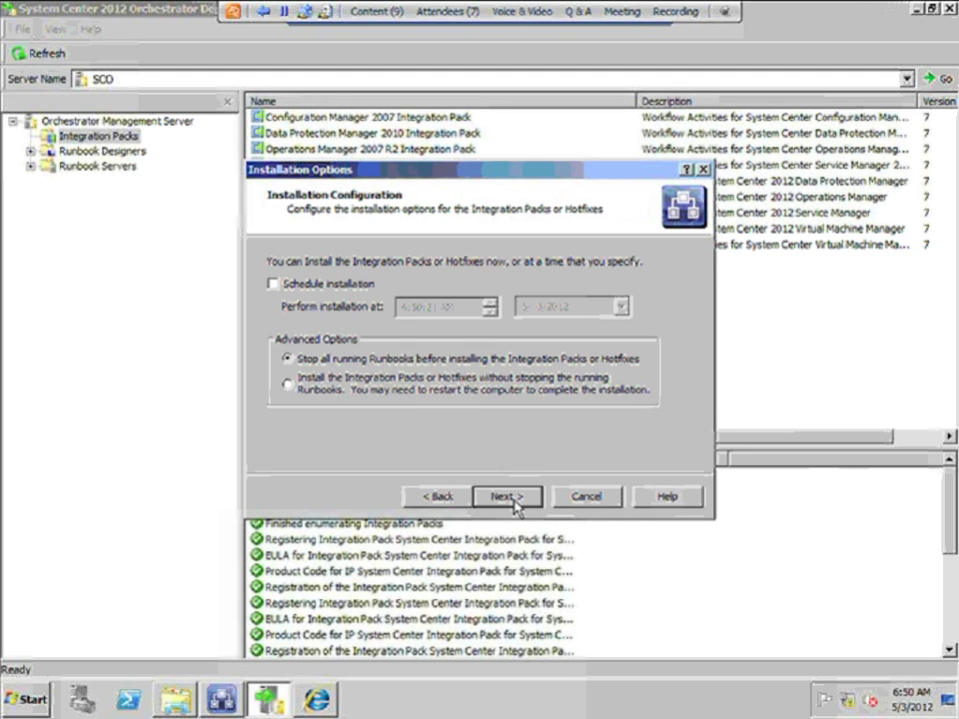
click(508, 498)
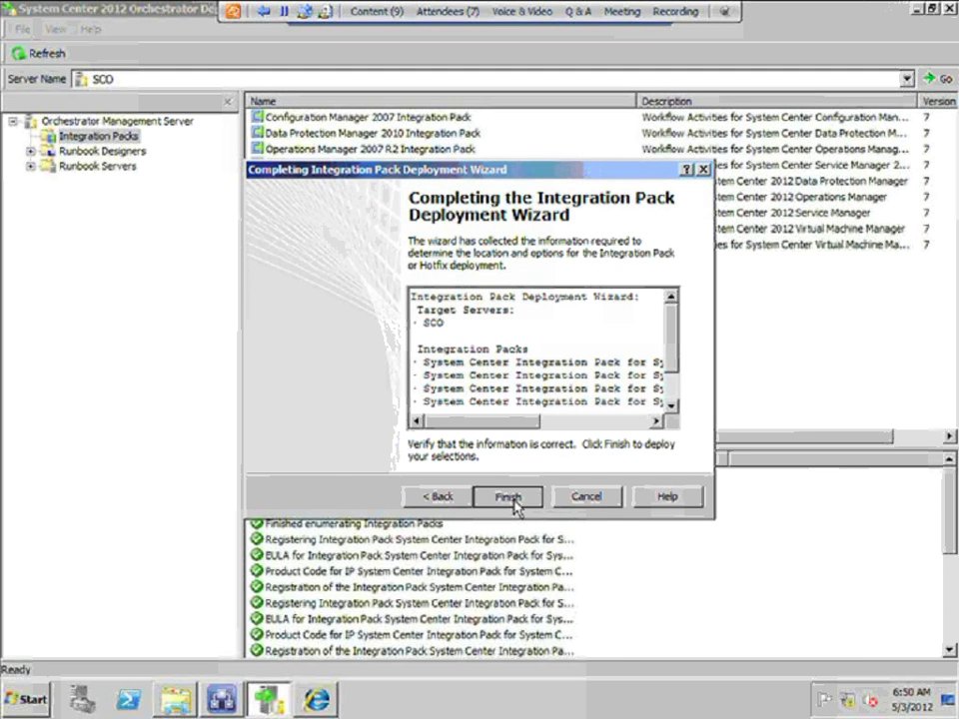
Finish the wizard so the System Center 2012 packs begin installing on SCO, then restore the window size
click(508, 497)
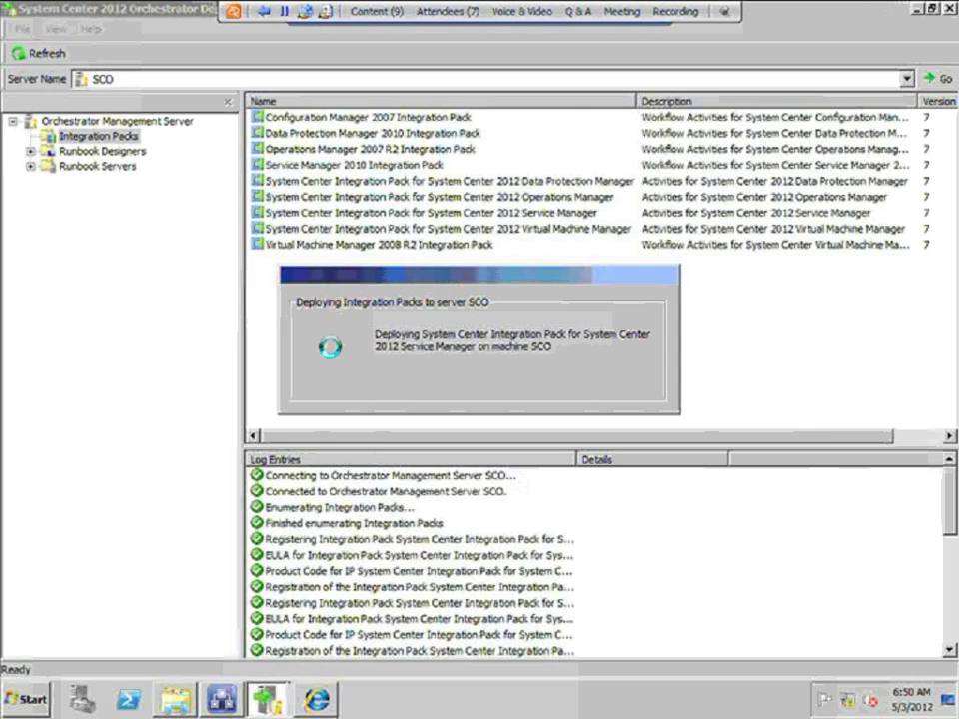
click(932, 8)
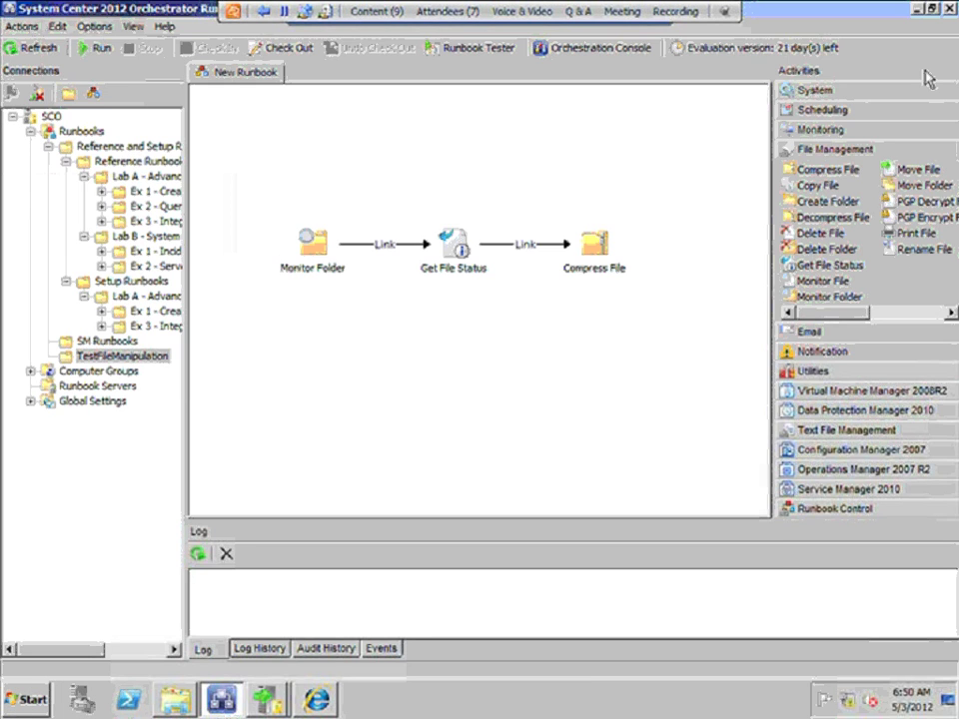
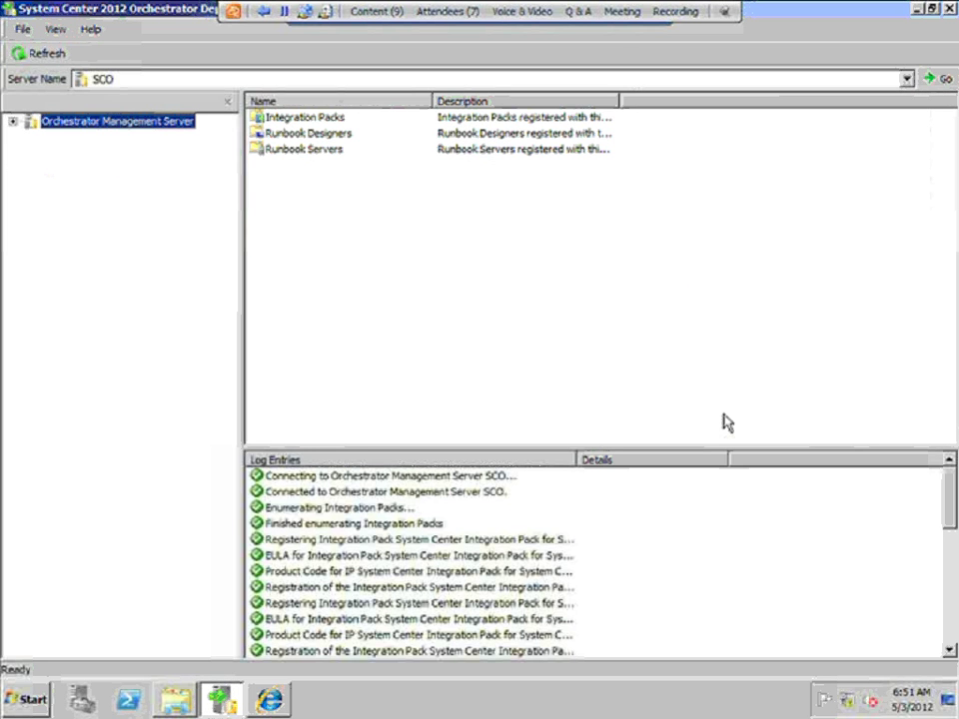
Check the Orchestrator Management Server's registered integration packs, then launch Runbook Designer connected to SCO
click(12, 121)
click(916, 9)
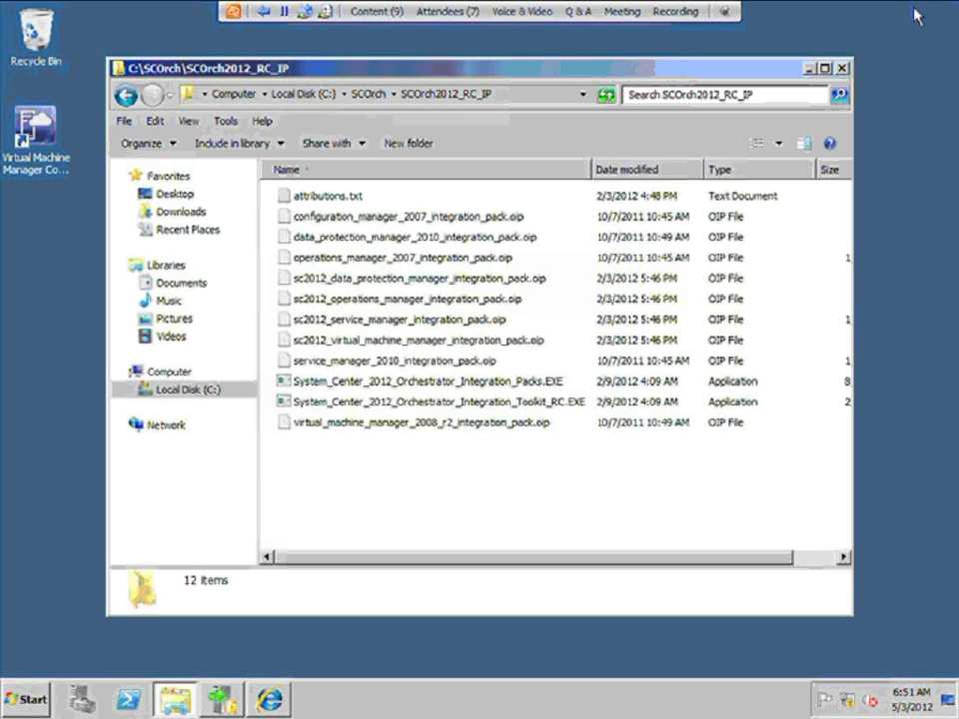
click(30, 697)
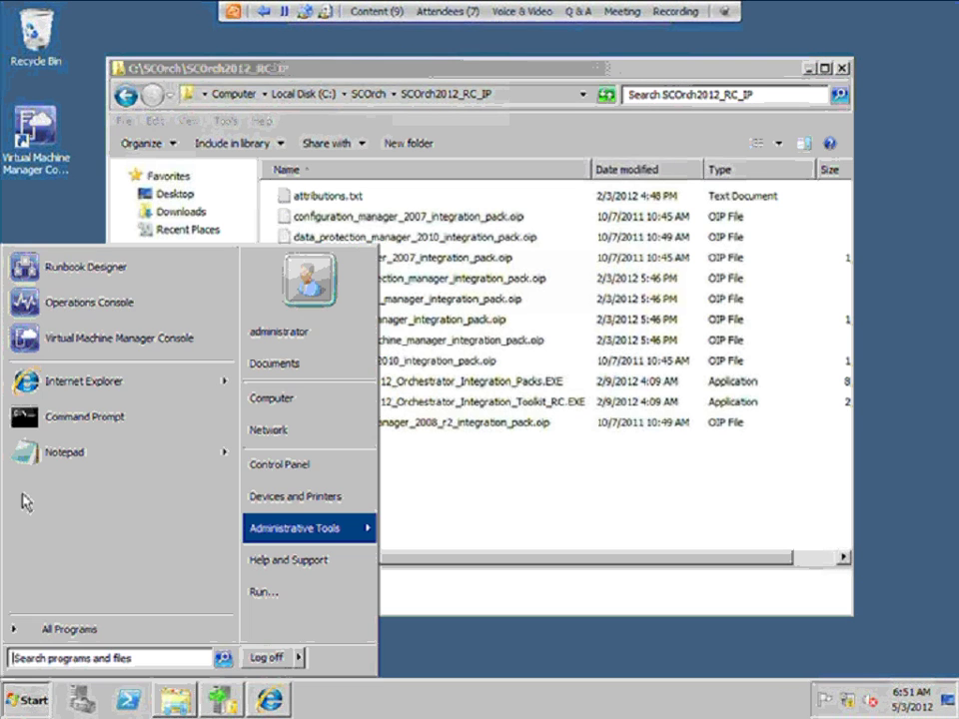
click(83, 274)
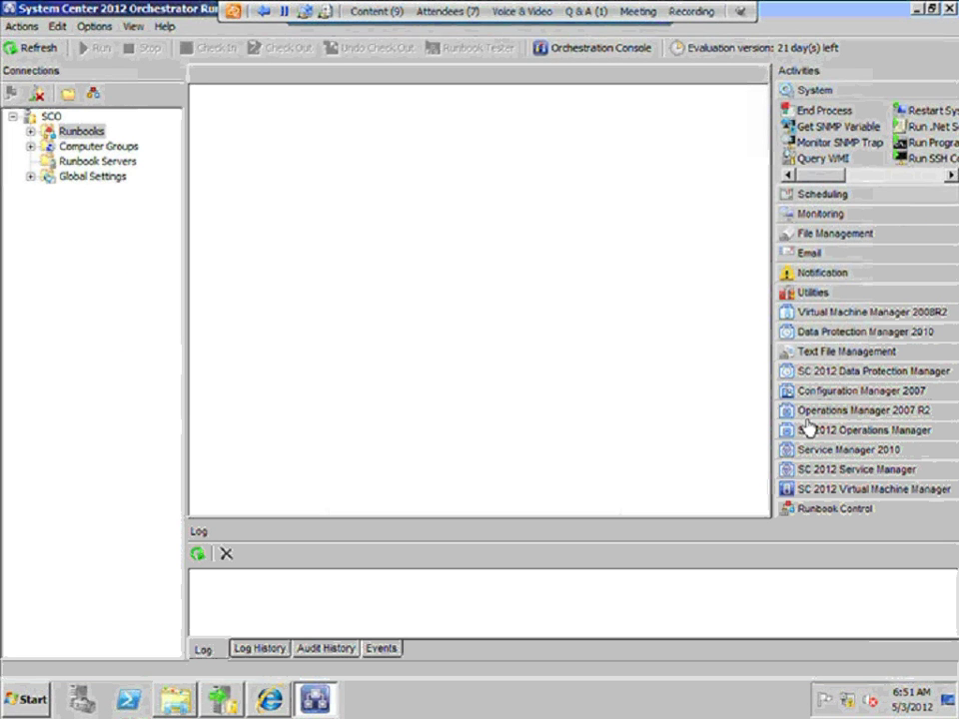
Widen the Activities pane and expand Operations Manager 2007 R2, then SC 2012 Operations Manager activities
drag(776, 355, 628, 343)
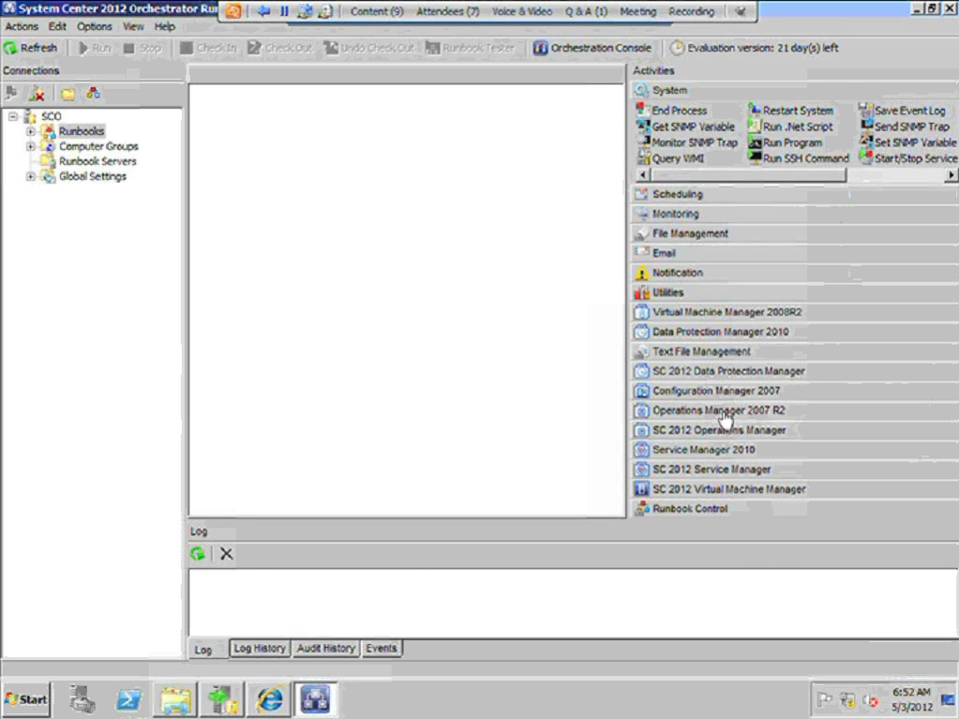
click(723, 411)
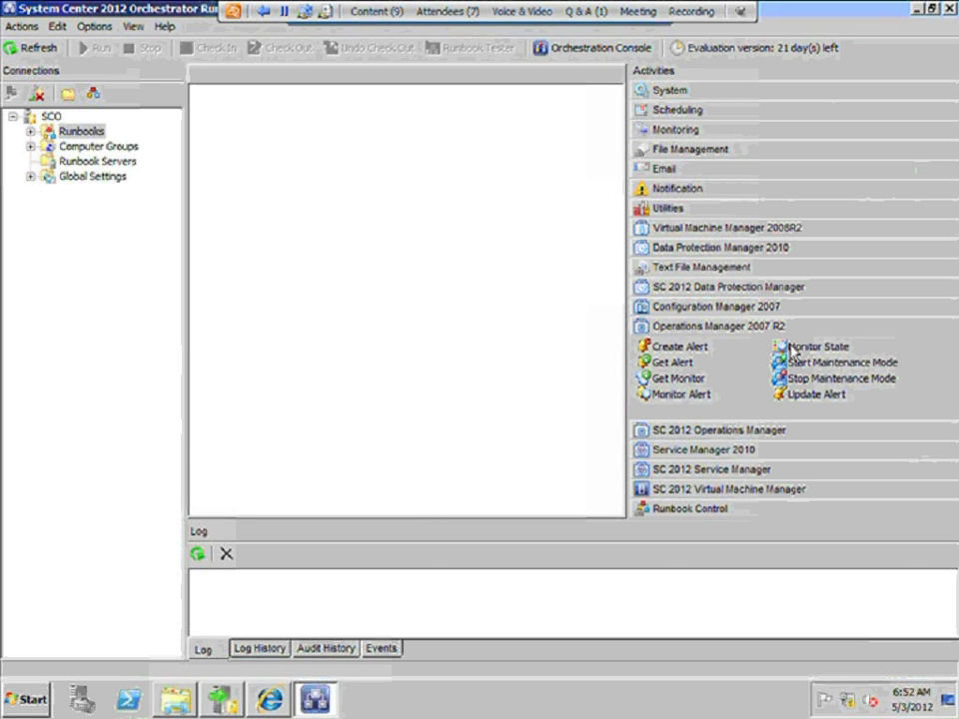
click(741, 433)
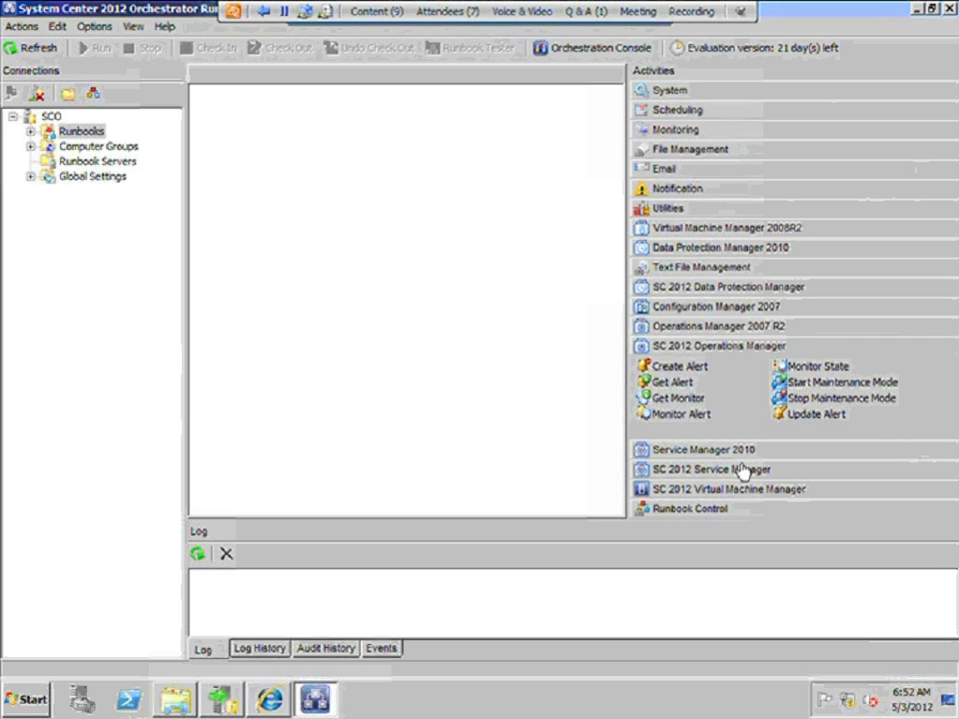
Show the Service Manager 2010 activities and scroll through them from Get Object
click(734, 452)
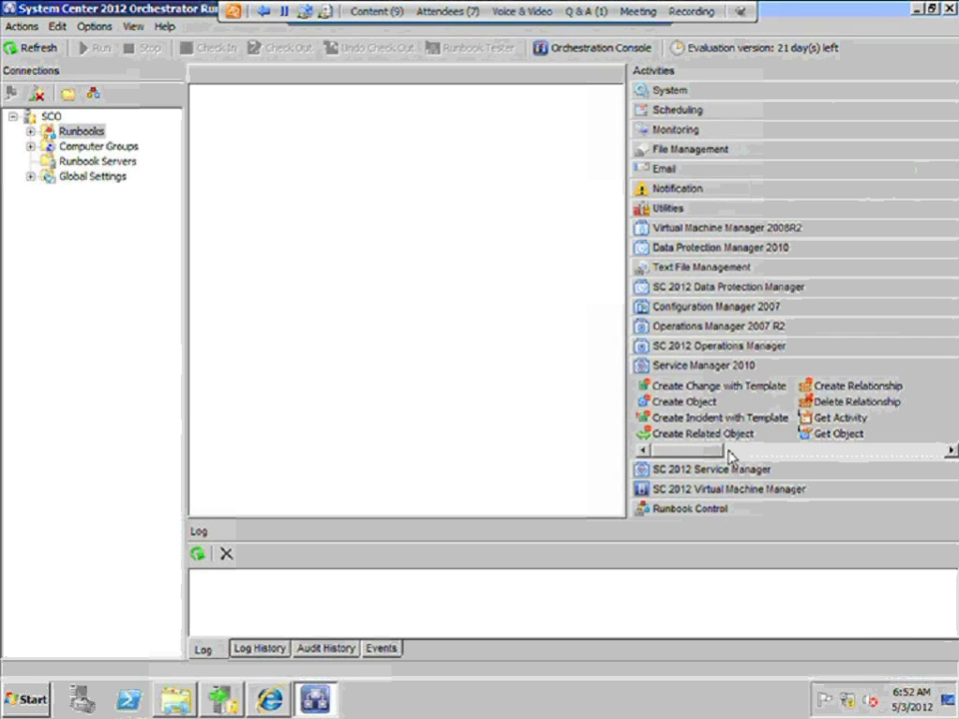
click(844, 439)
scroll(863, 450, down, 1)
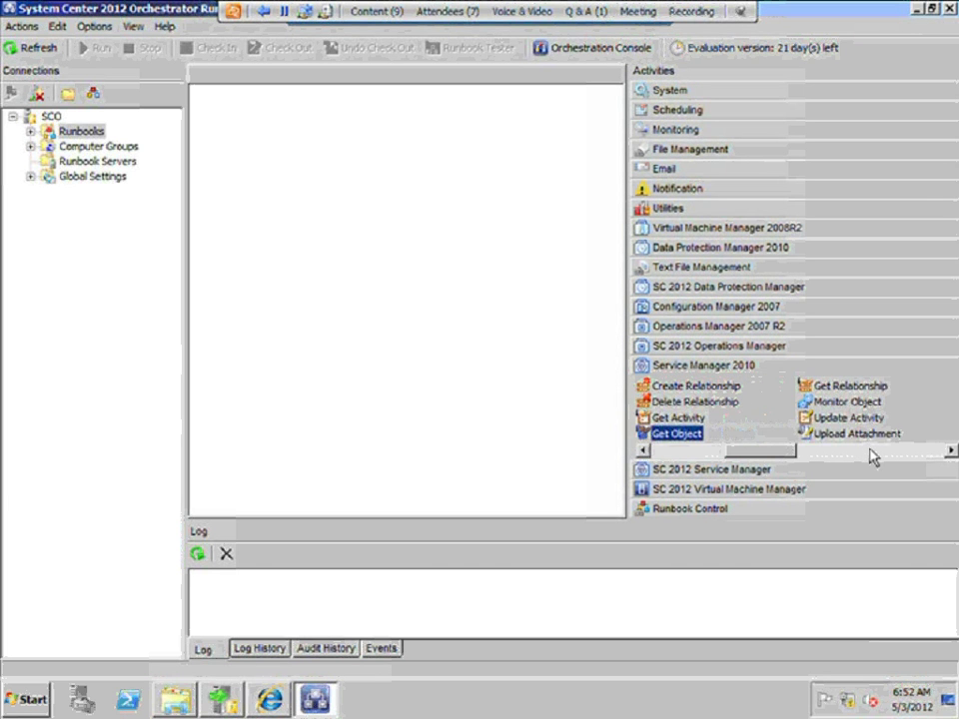
click(873, 453)
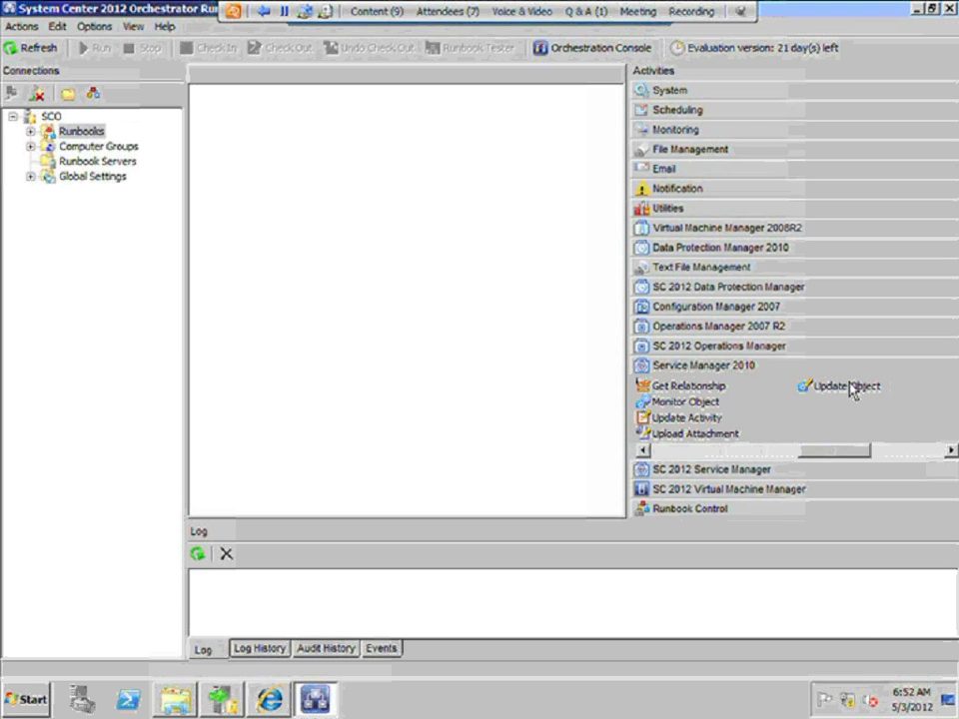
Show the SC 2012 Service Manager activities and browse from Get Object to Upload Attachment
click(740, 472)
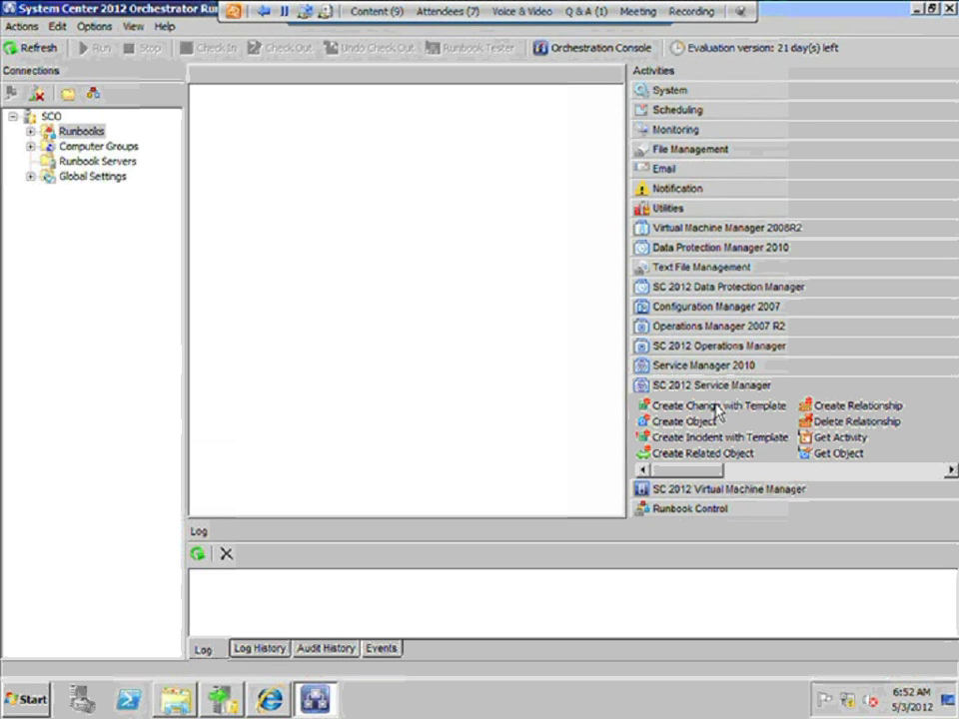
click(839, 454)
click(859, 470)
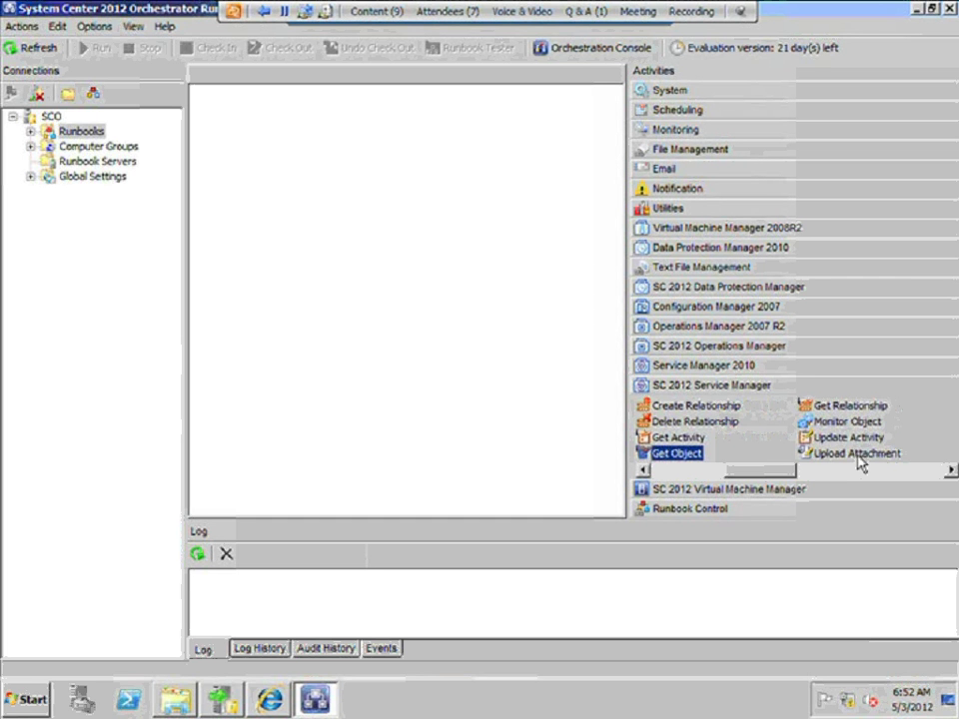
click(858, 456)
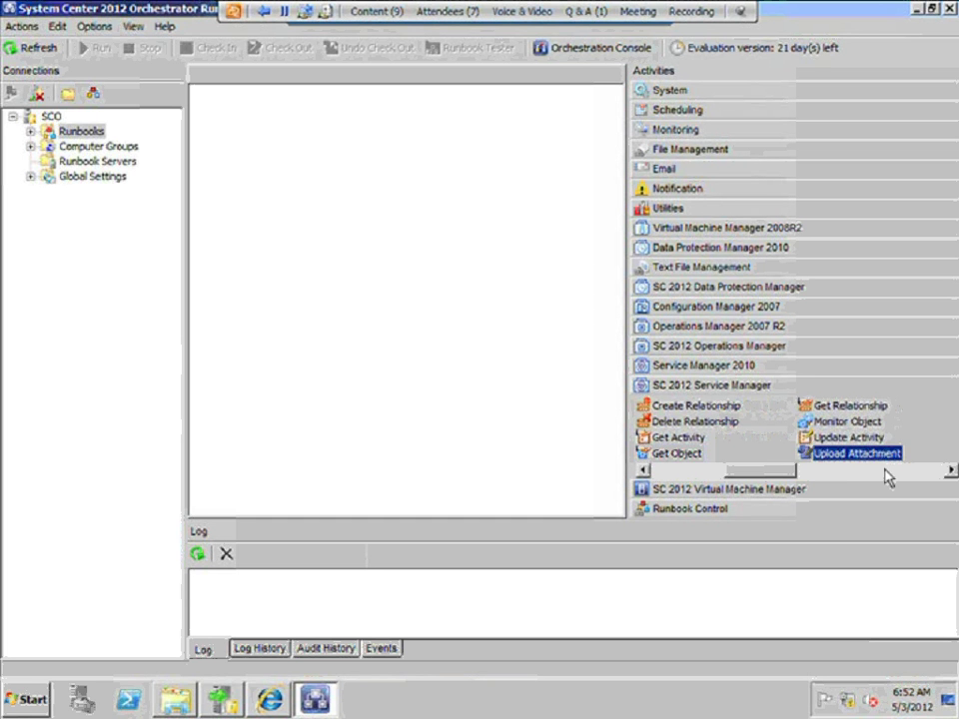
click(886, 470)
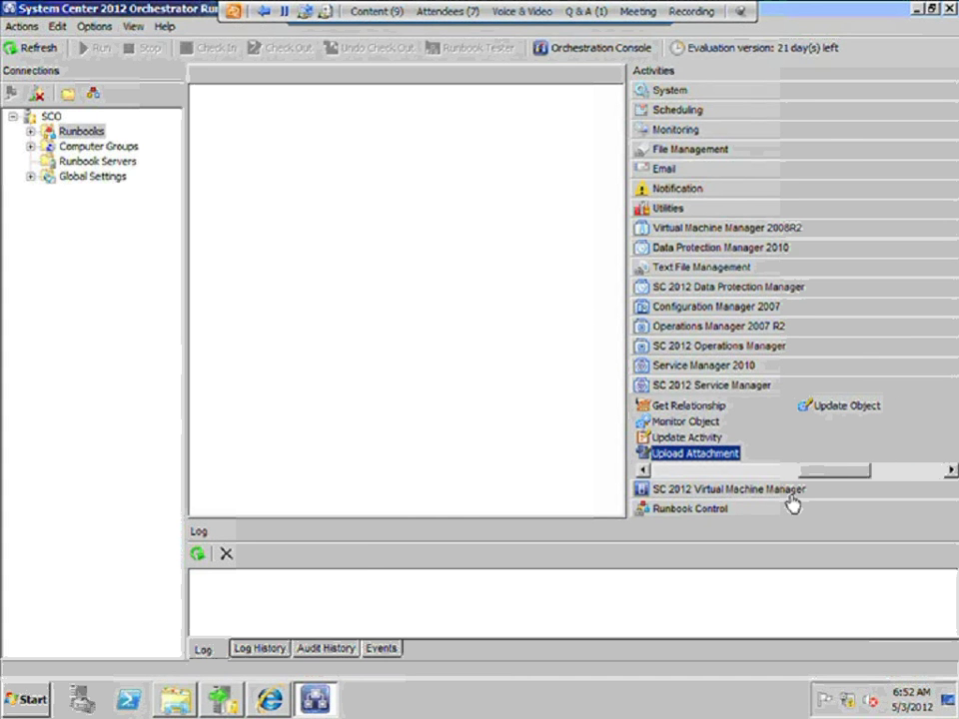
Browse Virtual Machine Manager 2008R2 activities (Manage Checkpoint, Resume VM, Suspend VM), then show SC 2012 VMM activities
click(741, 231)
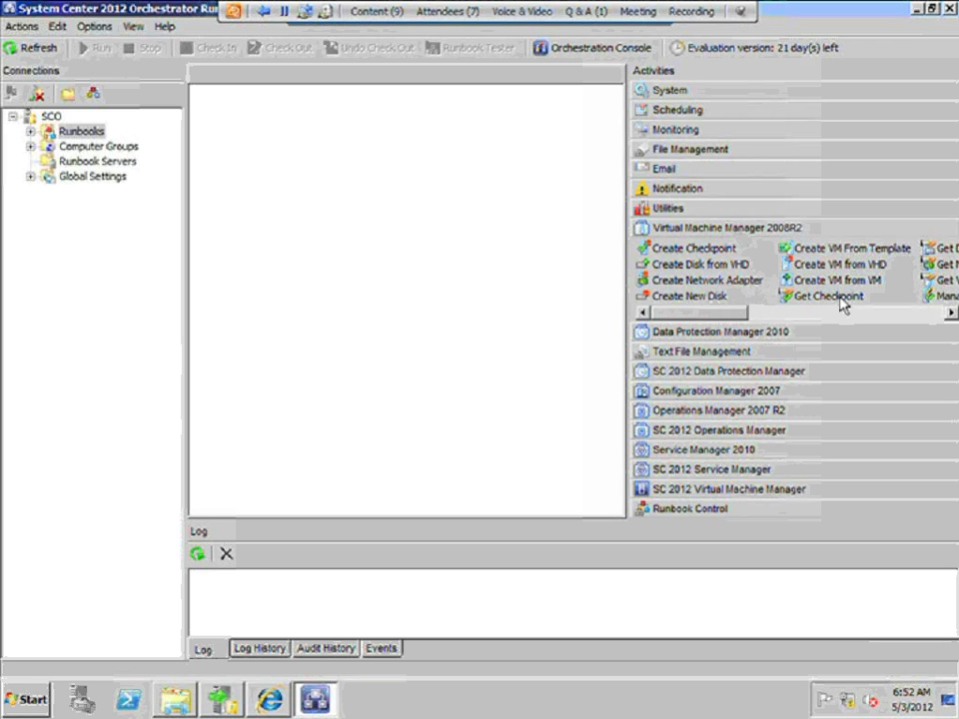
click(939, 296)
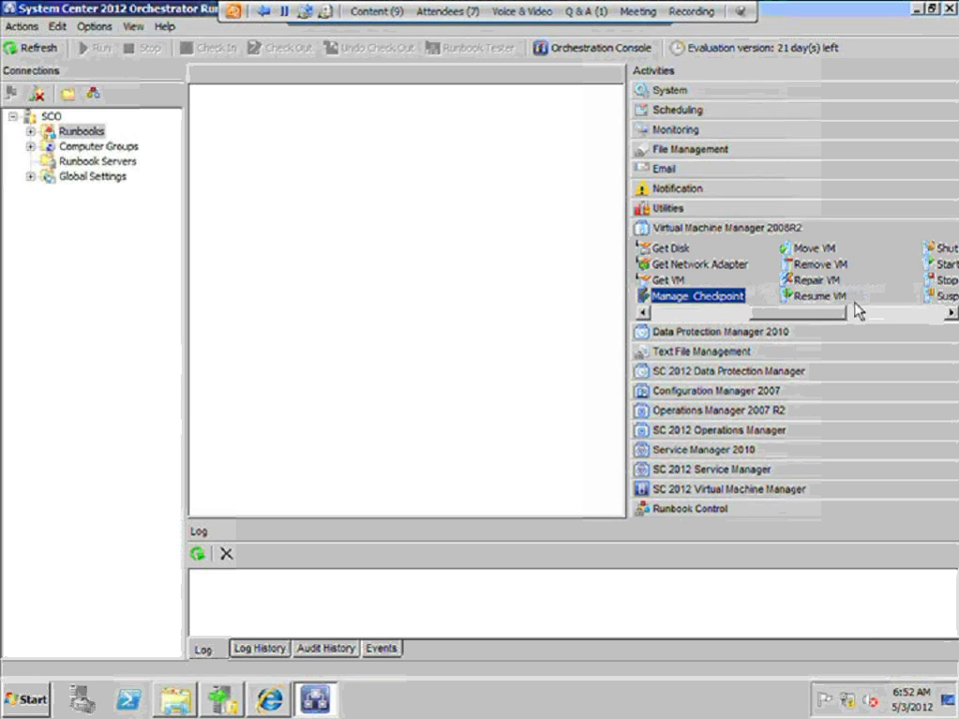
click(812, 298)
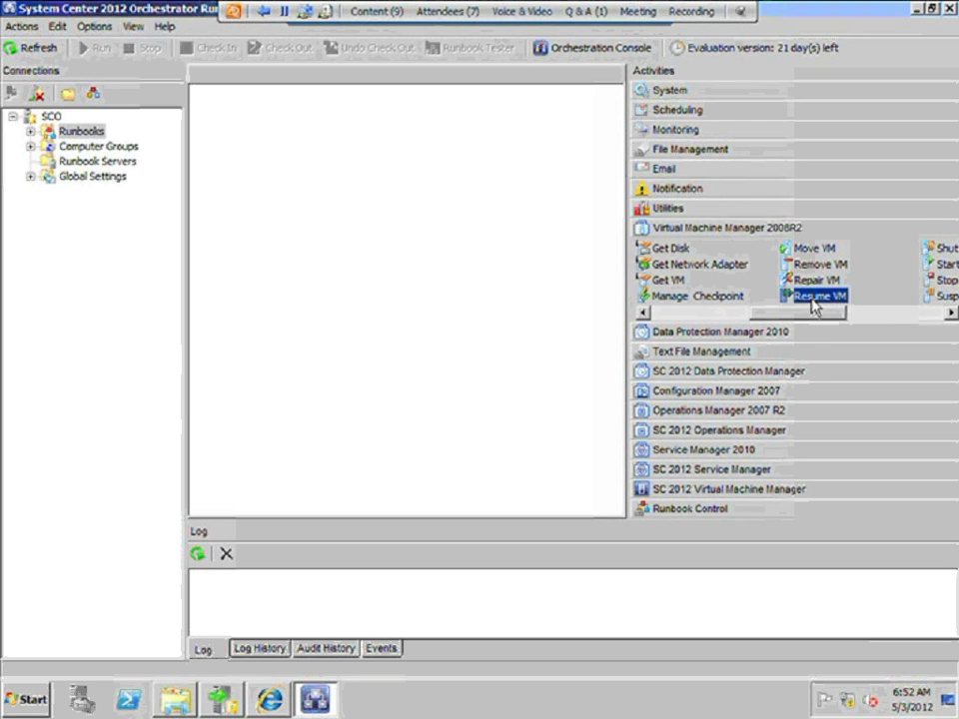
click(917, 314)
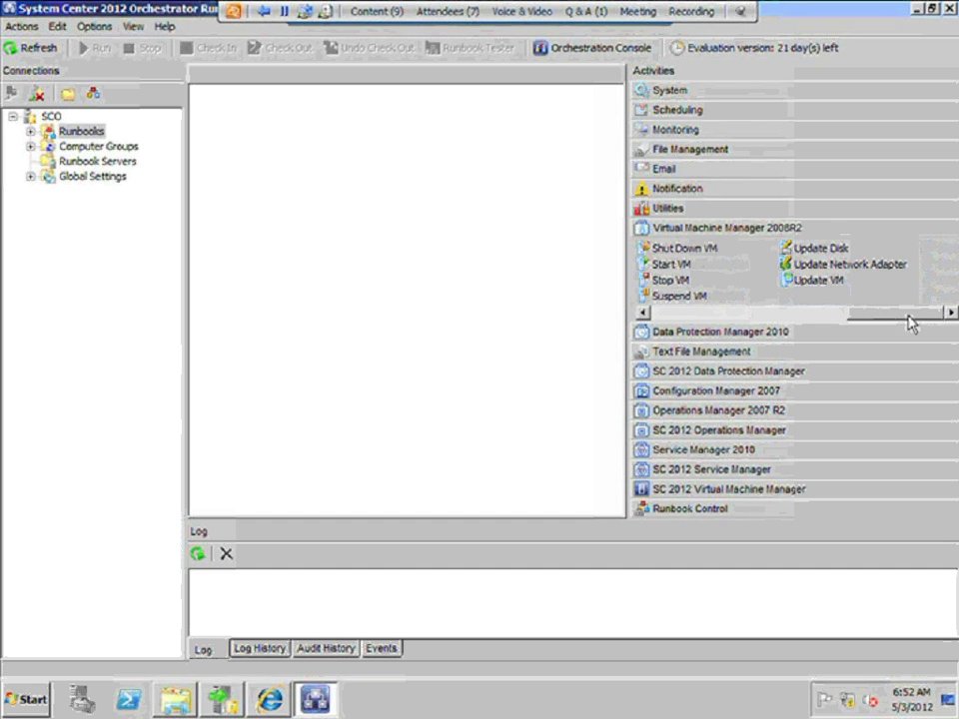
click(683, 297)
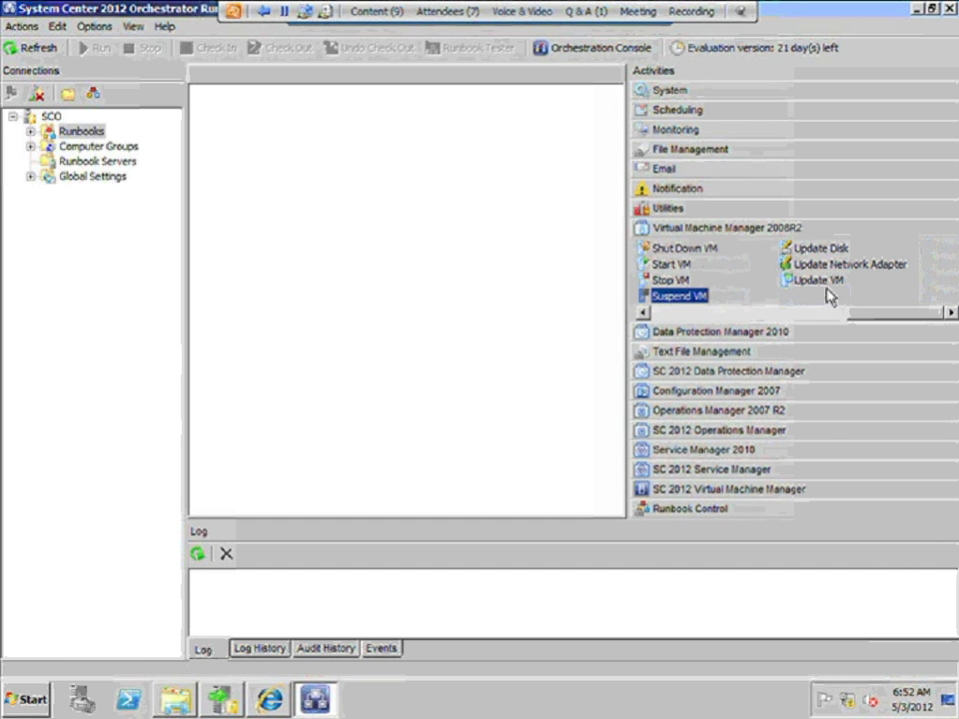
click(723, 490)
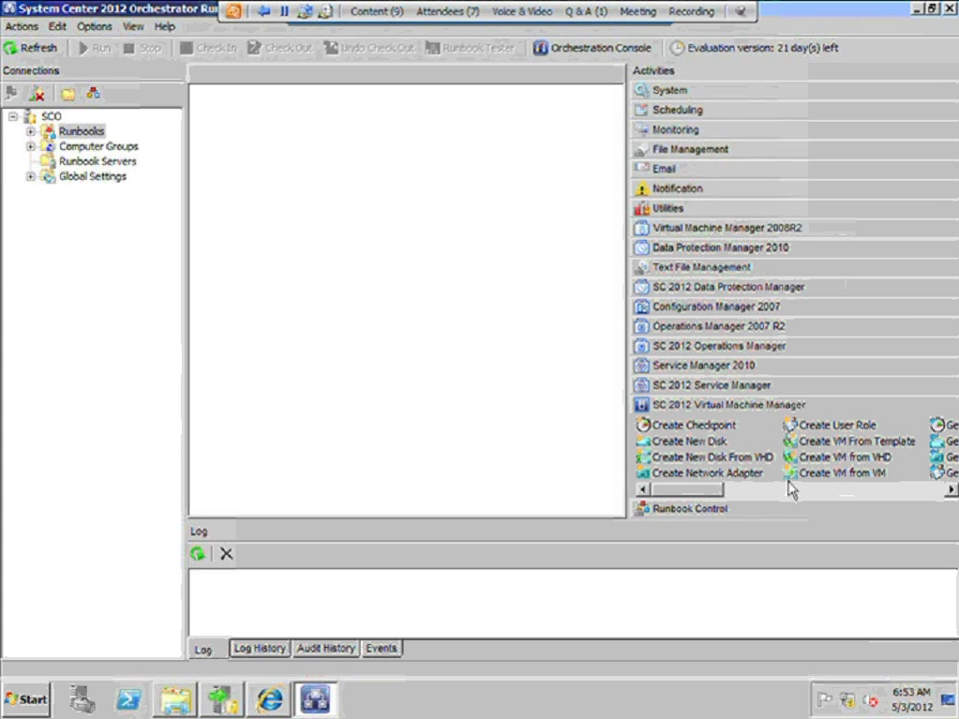
Browse the SC 2012 VMM activities from Create User Role through Stop VM and Update User Role Property
click(817, 429)
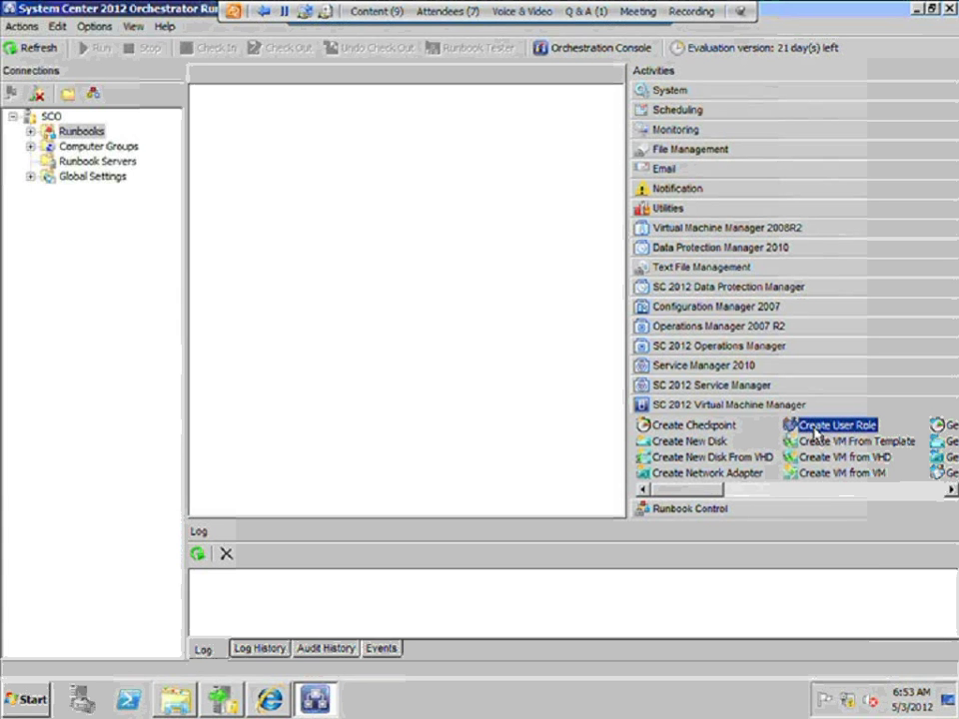
click(828, 476)
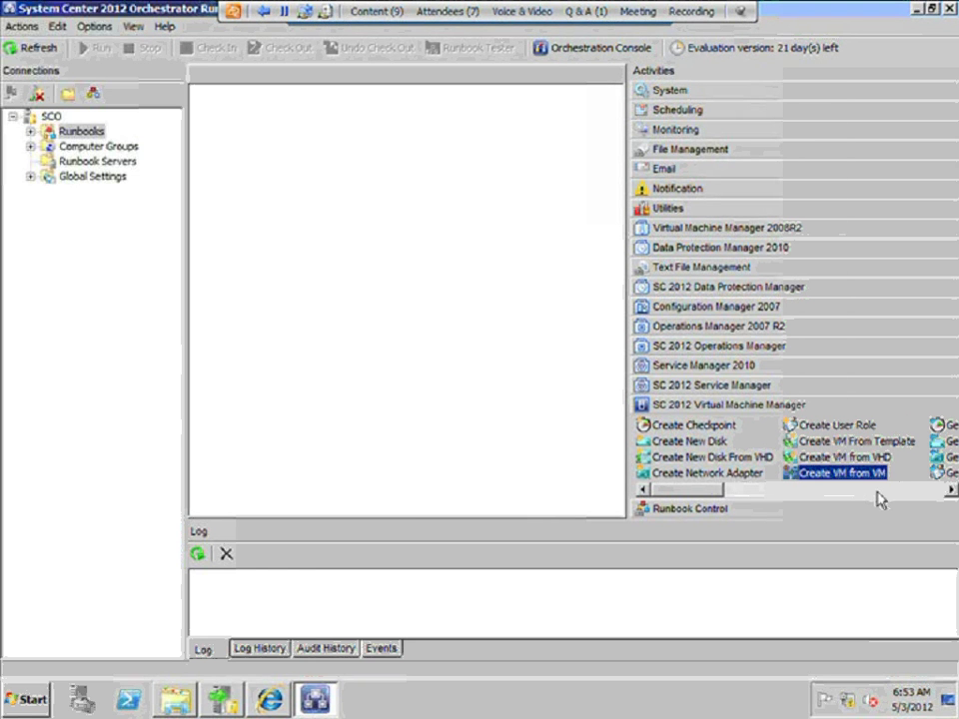
click(861, 492)
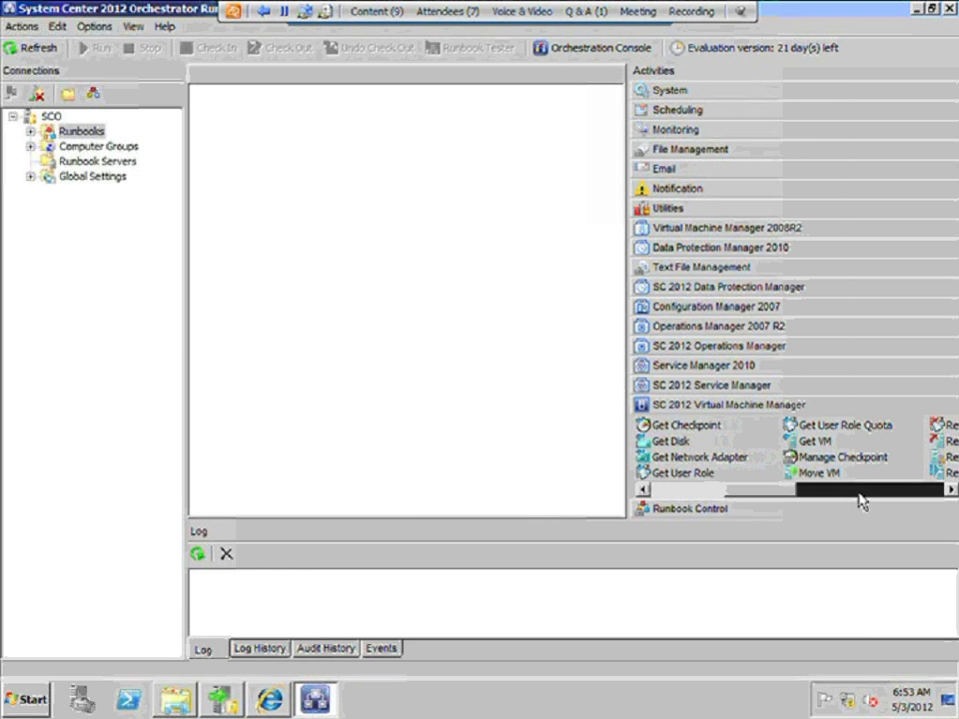
click(685, 492)
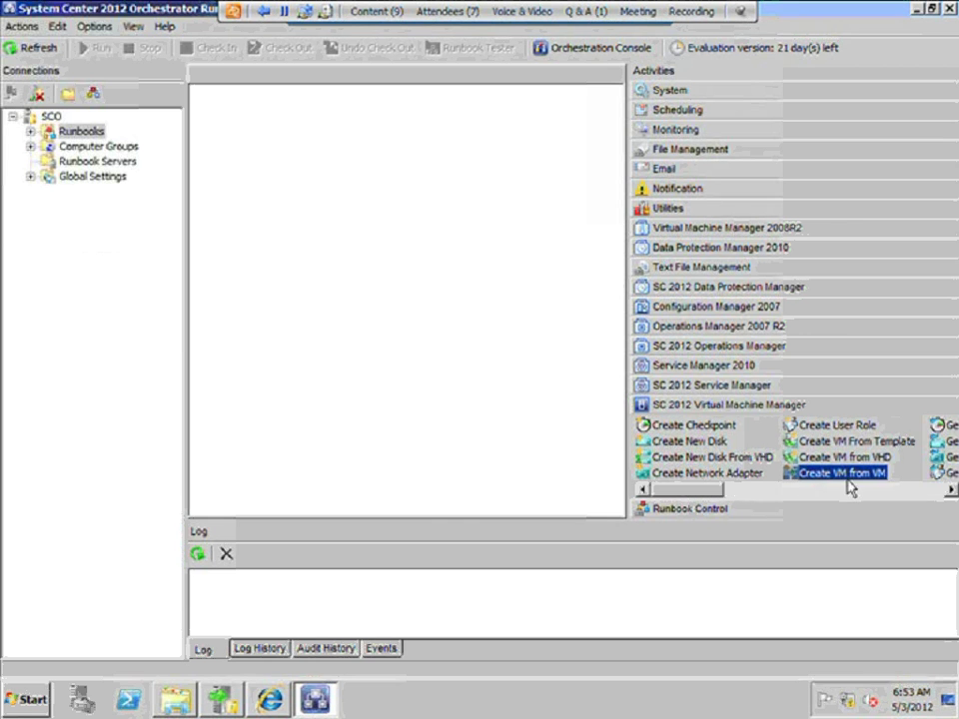
click(949, 490)
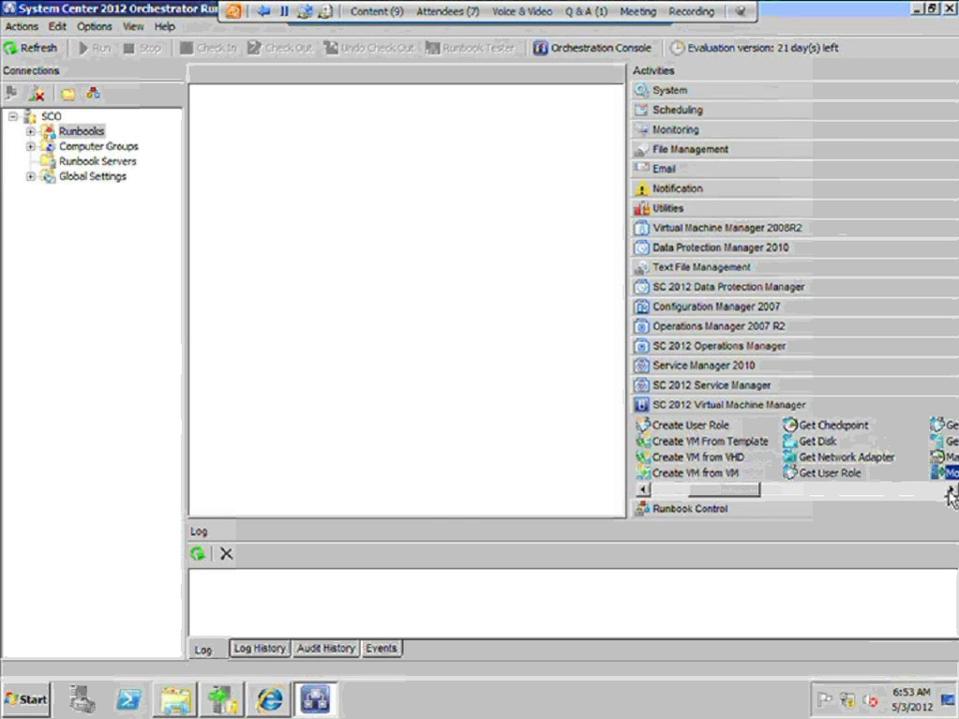
click(950, 489)
click(950, 489)
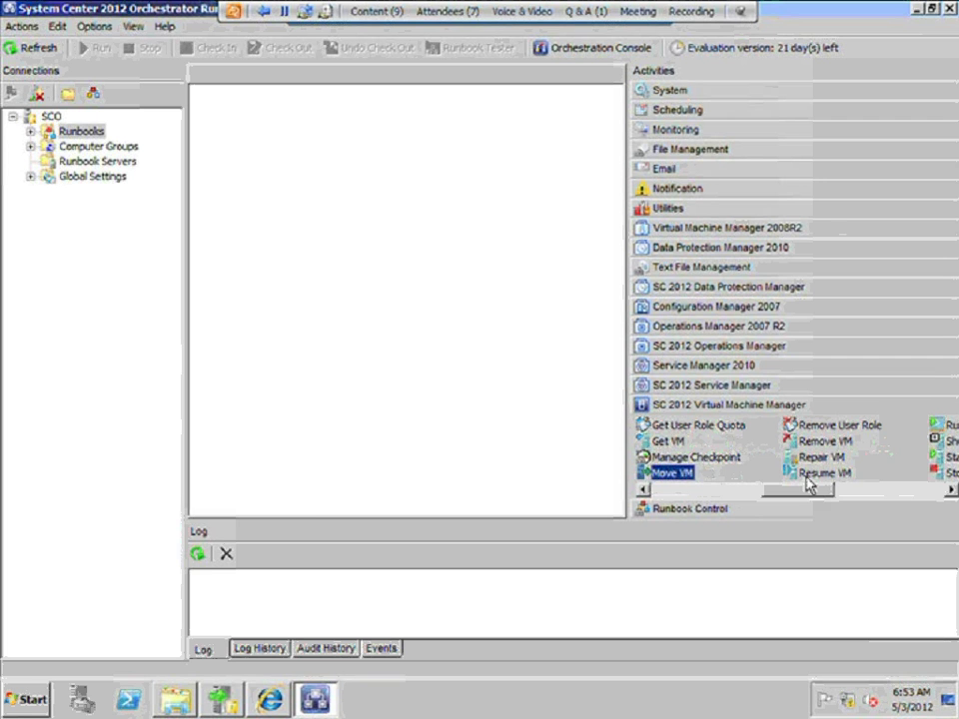
click(809, 475)
click(949, 491)
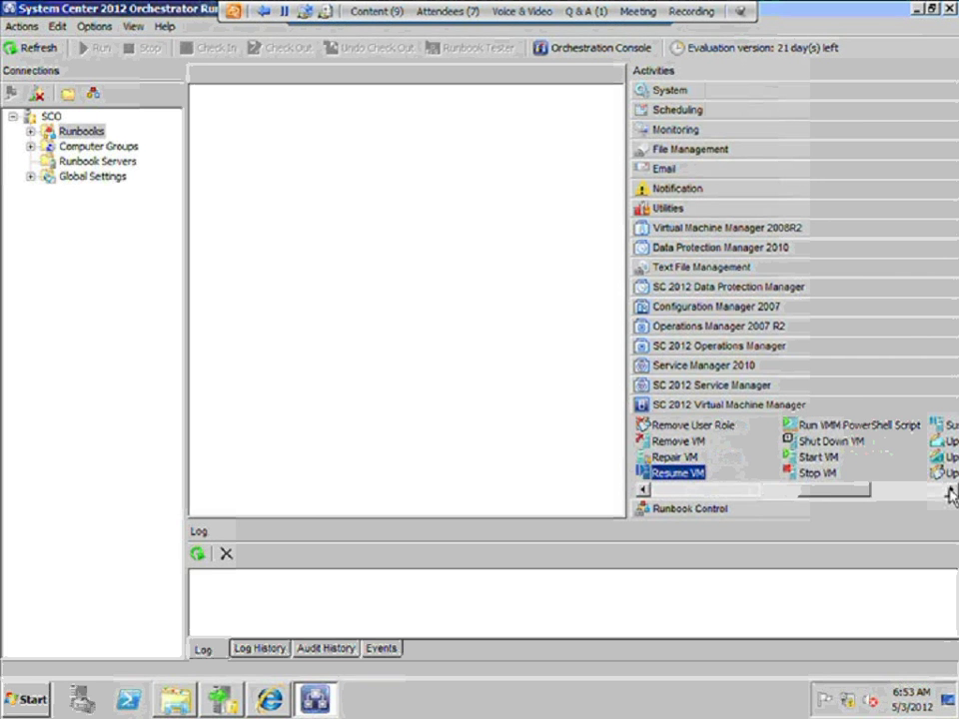
click(817, 472)
click(949, 491)
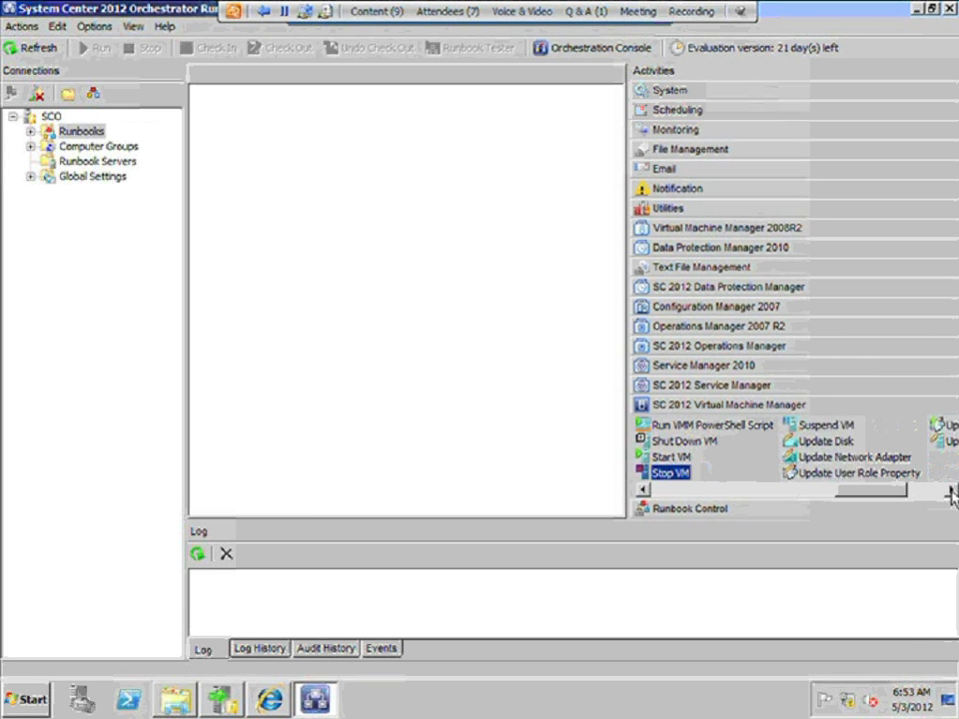
click(848, 478)
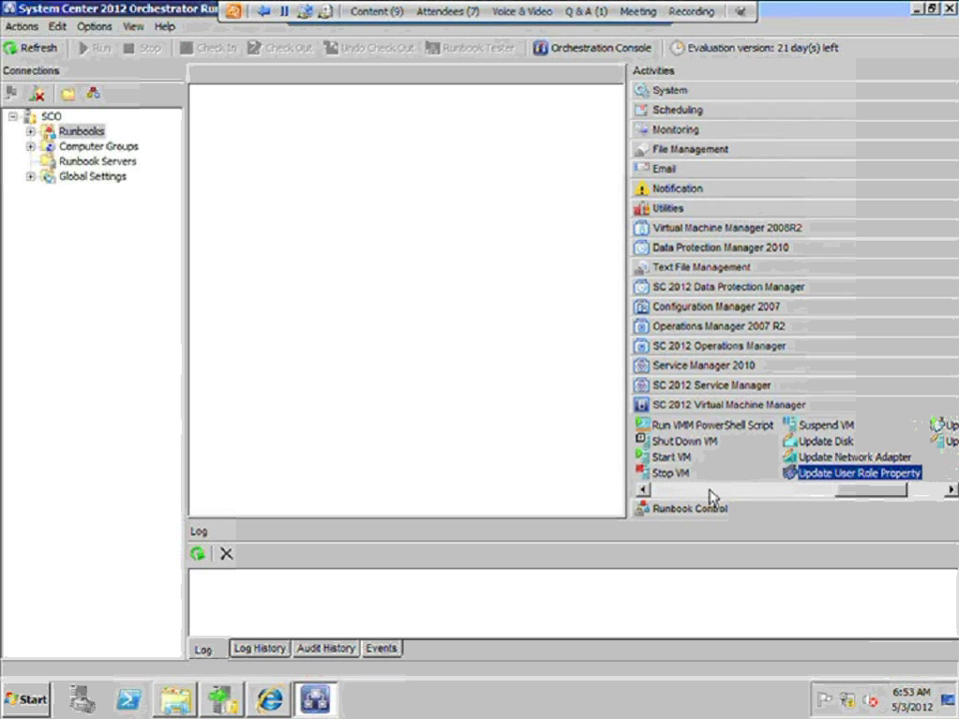
Review Run VMM PowerShell Script, then list the SC 2012 Data Protection Manager activities
click(683, 428)
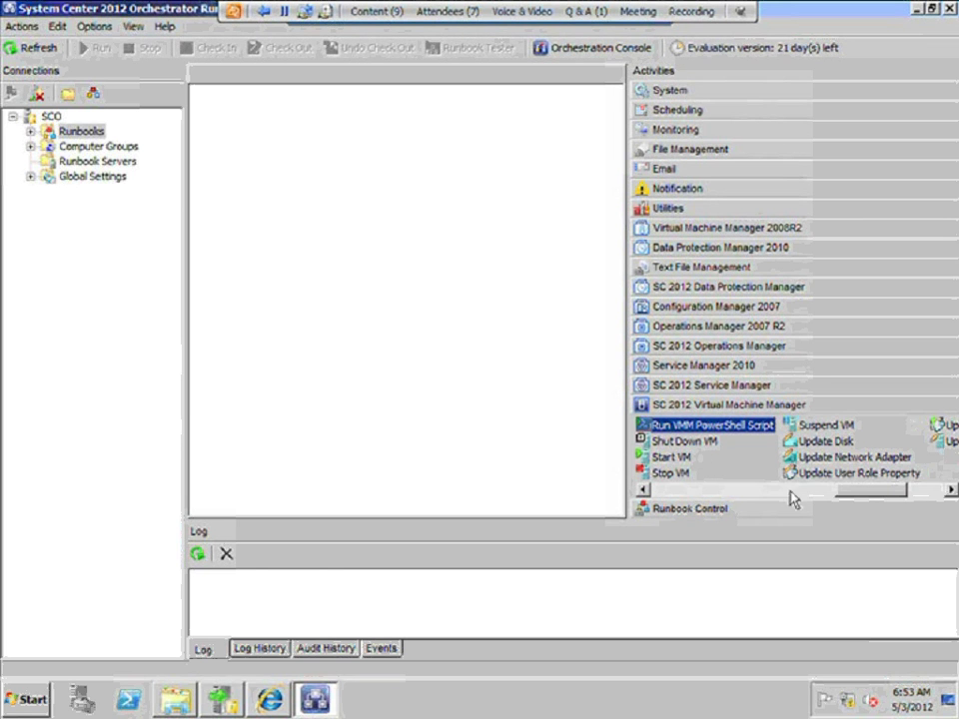
click(837, 475)
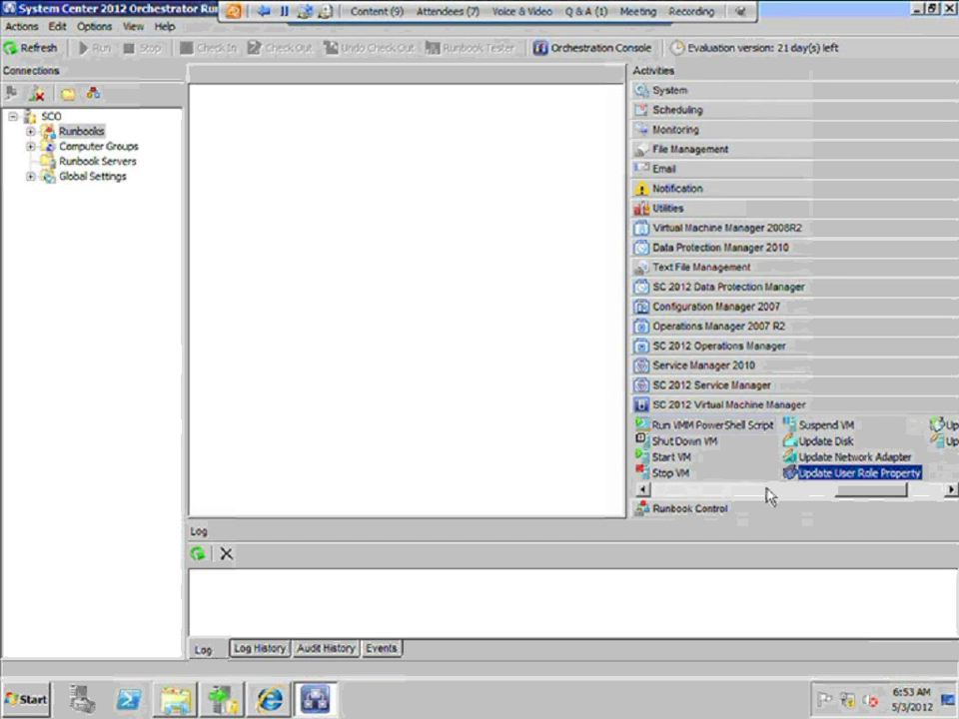
click(767, 493)
click(717, 499)
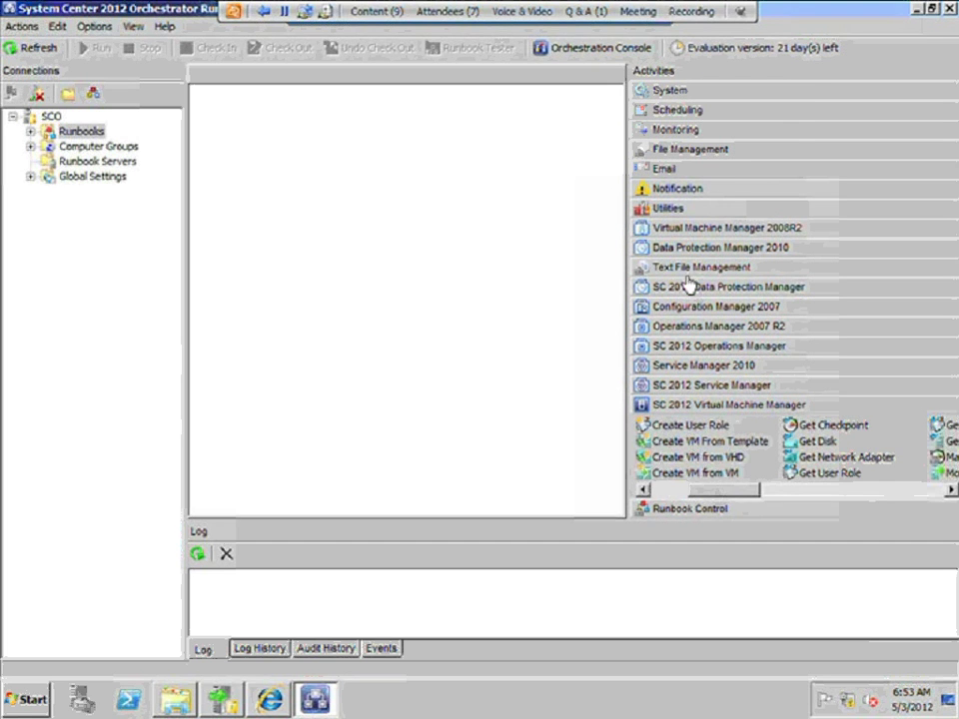
click(775, 287)
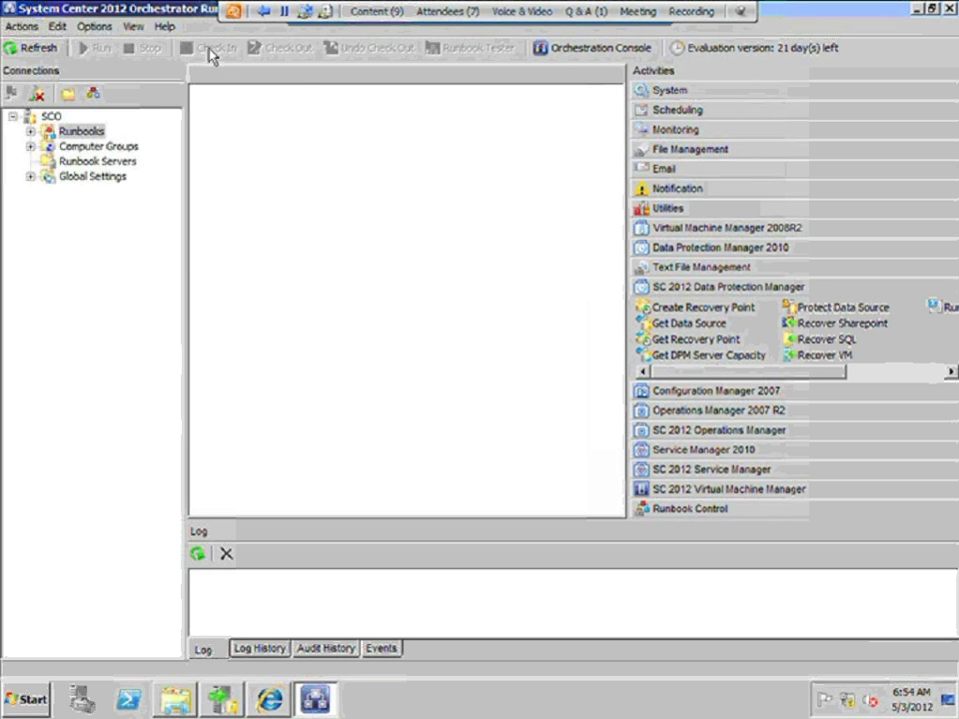
click(92, 27)
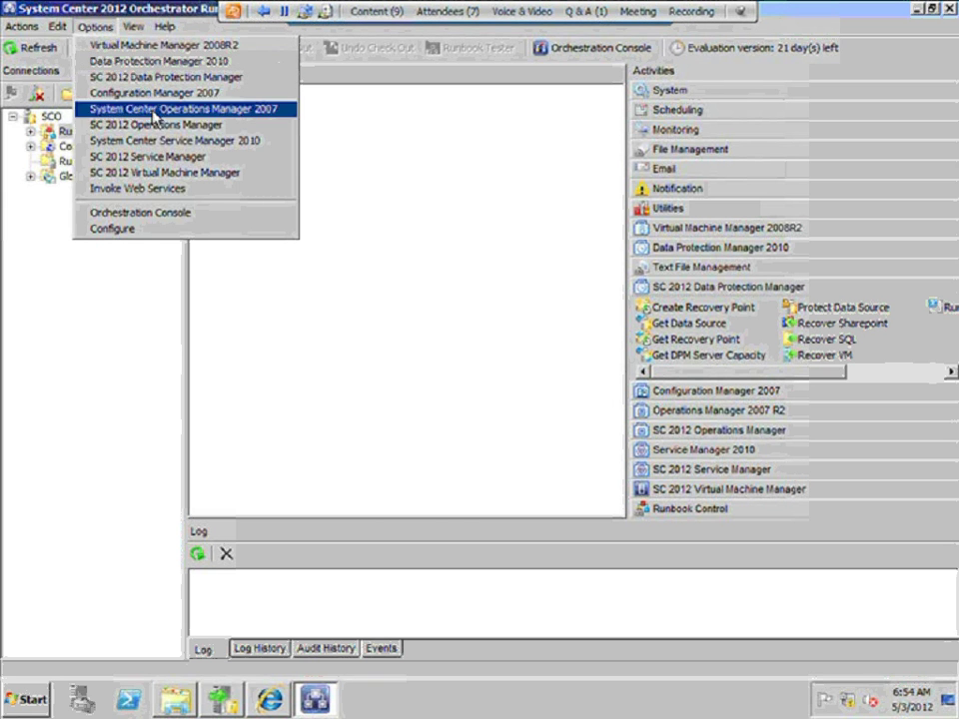
Add an SC 2012 VMM prerequisite configuration named 'VMM' of type System Center Virtual Machine Manager
click(164, 173)
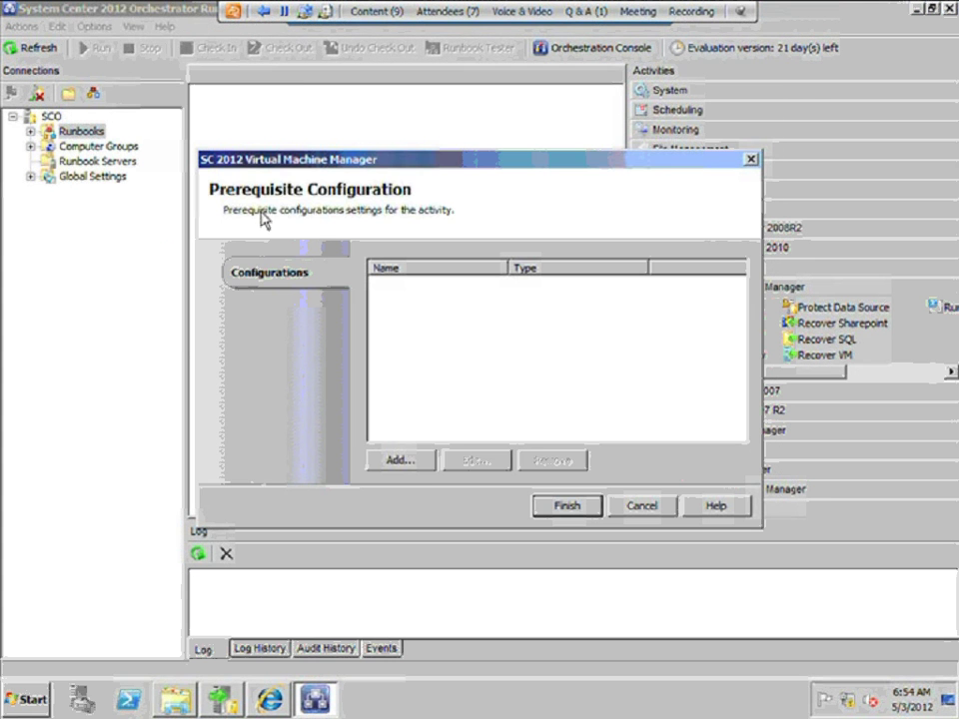
click(399, 461)
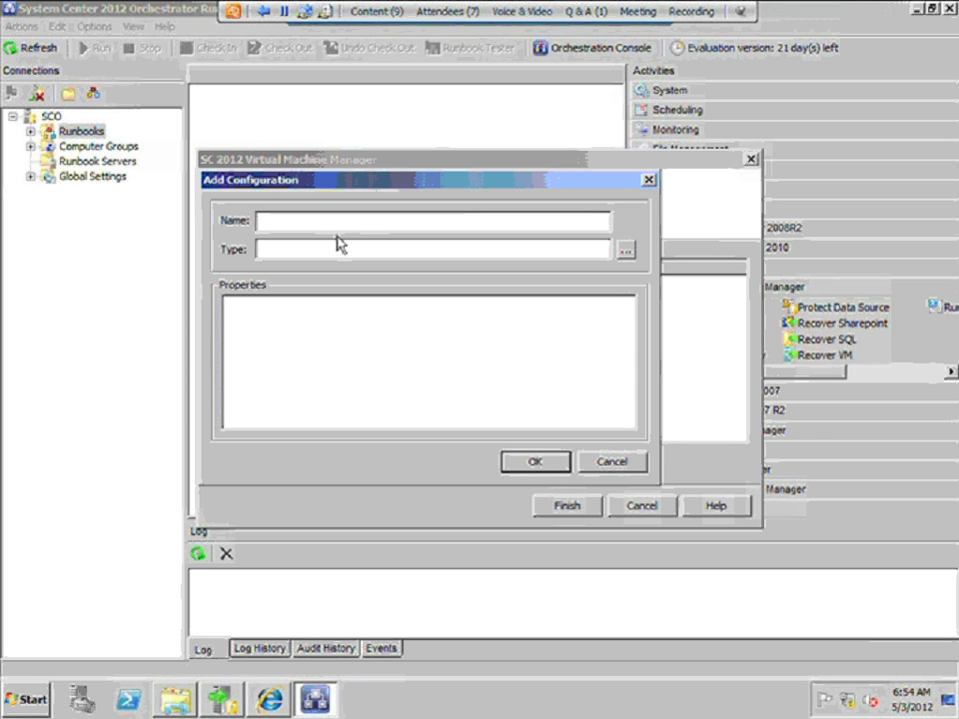
text(VMM)
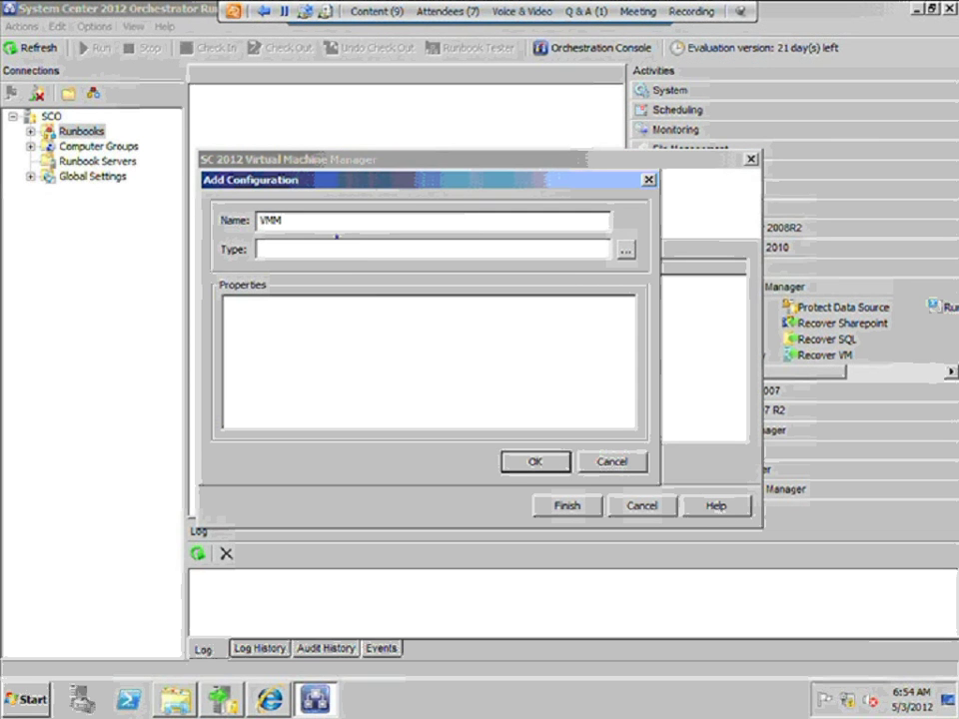
click(627, 251)
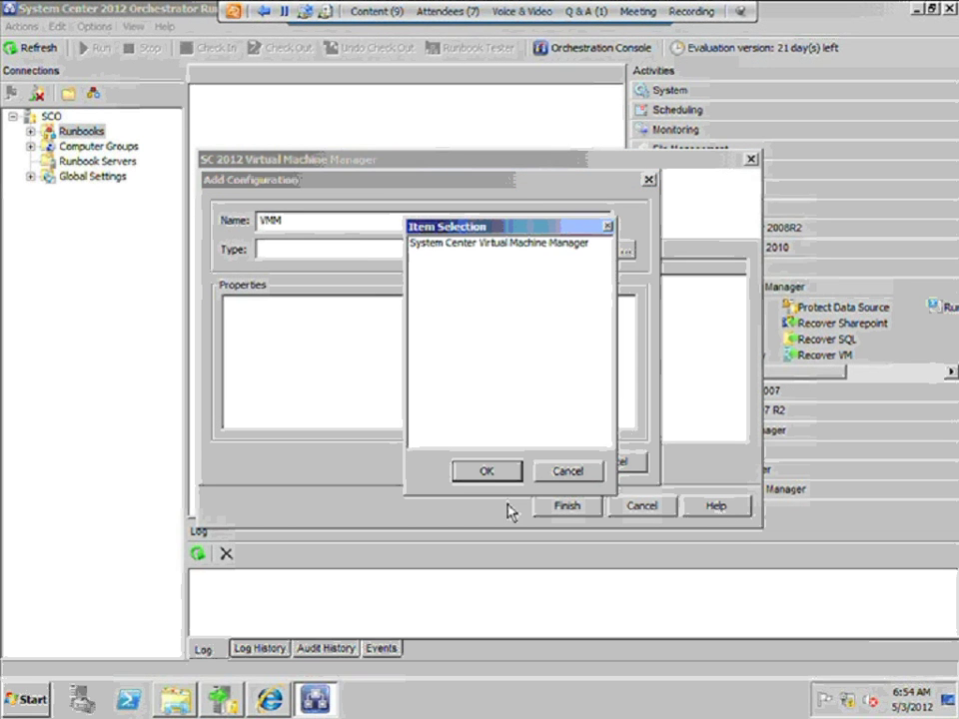
click(490, 472)
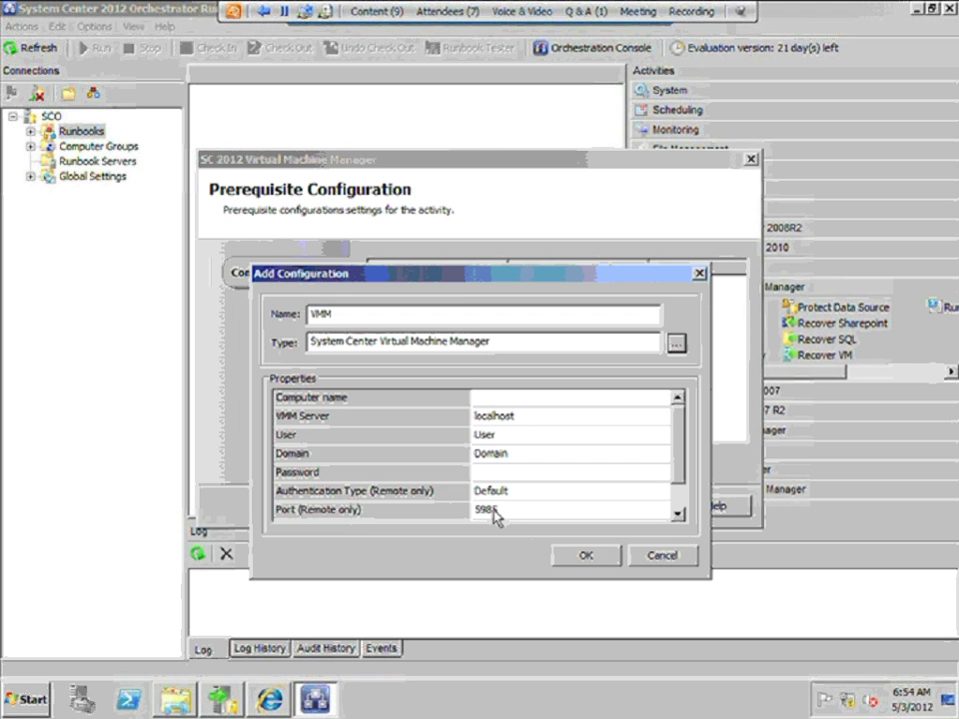
Set Computer name and VMM Server to 'VMM' and User to 'Administrator'
click(508, 397)
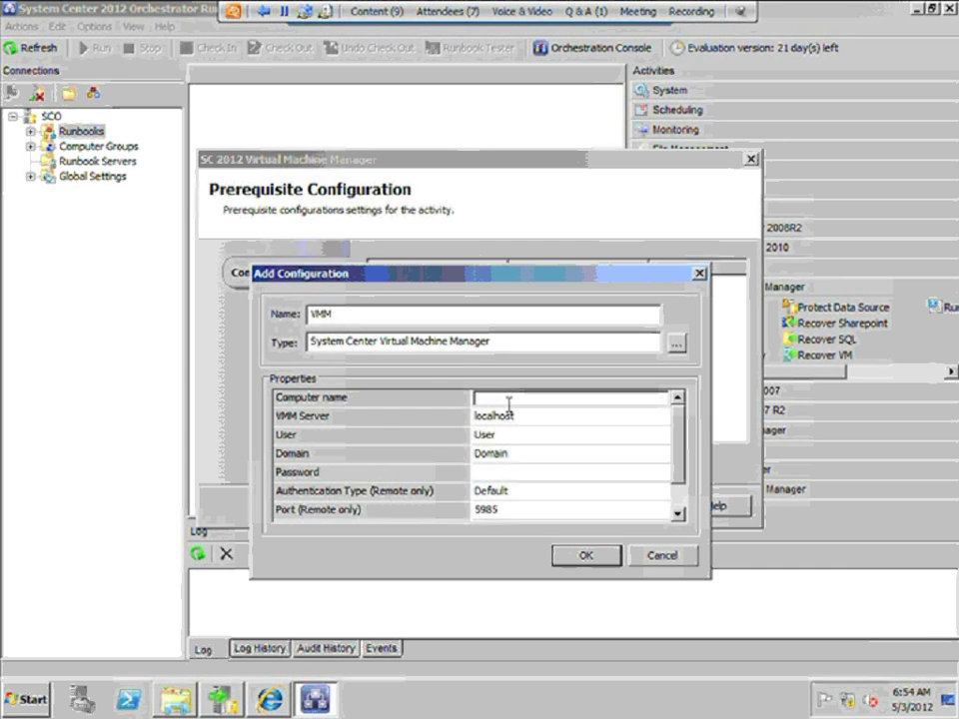
text(VMM)
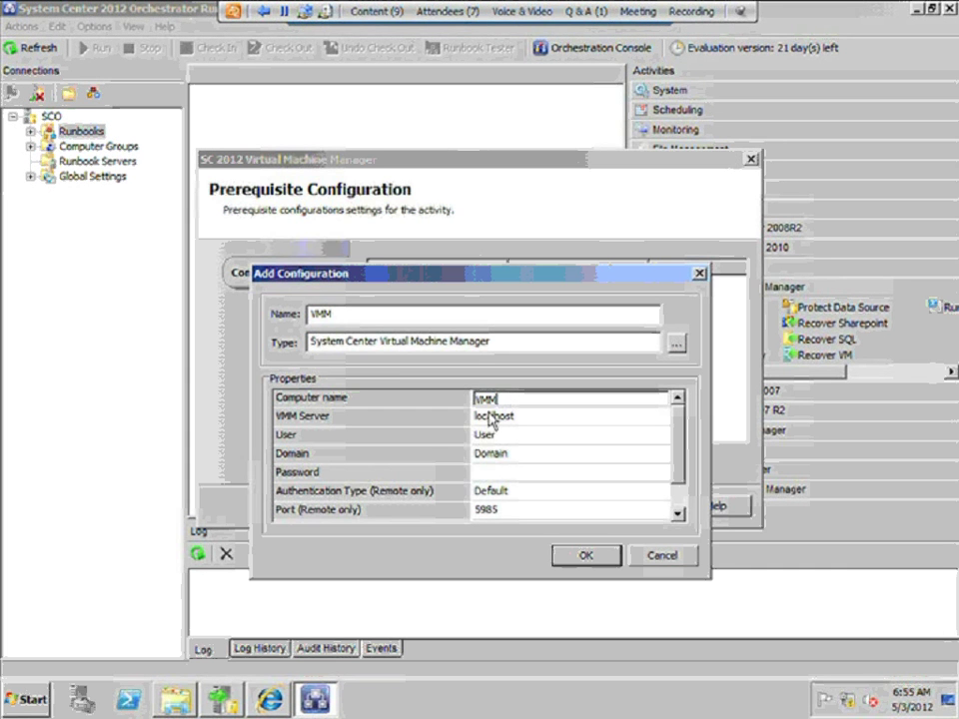
click(500, 418)
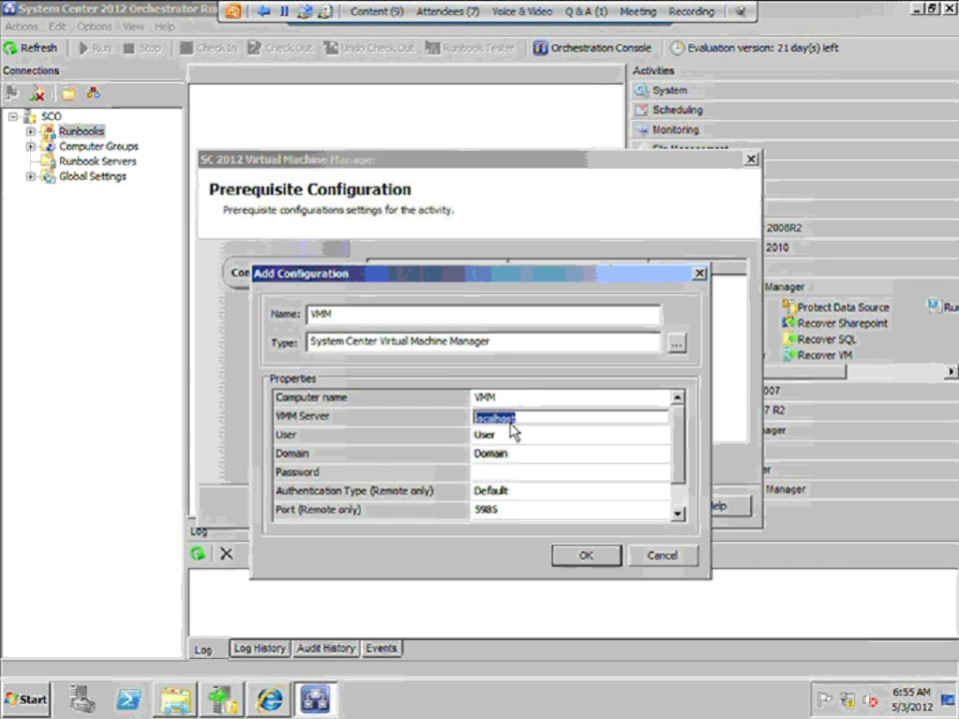
text(VMM)
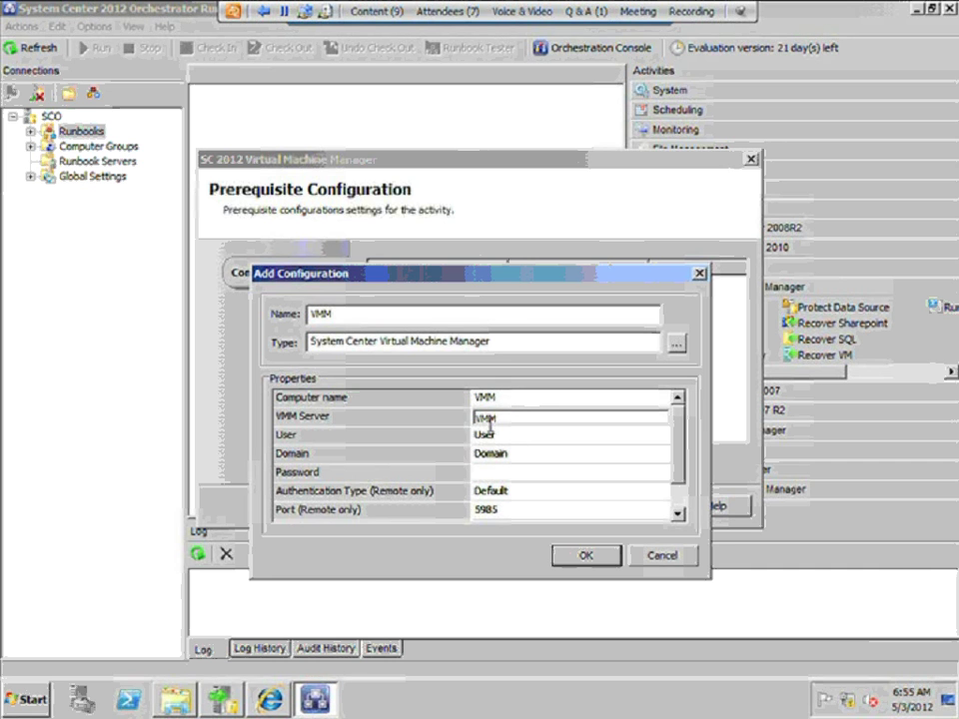
click(498, 435)
text(Adm)
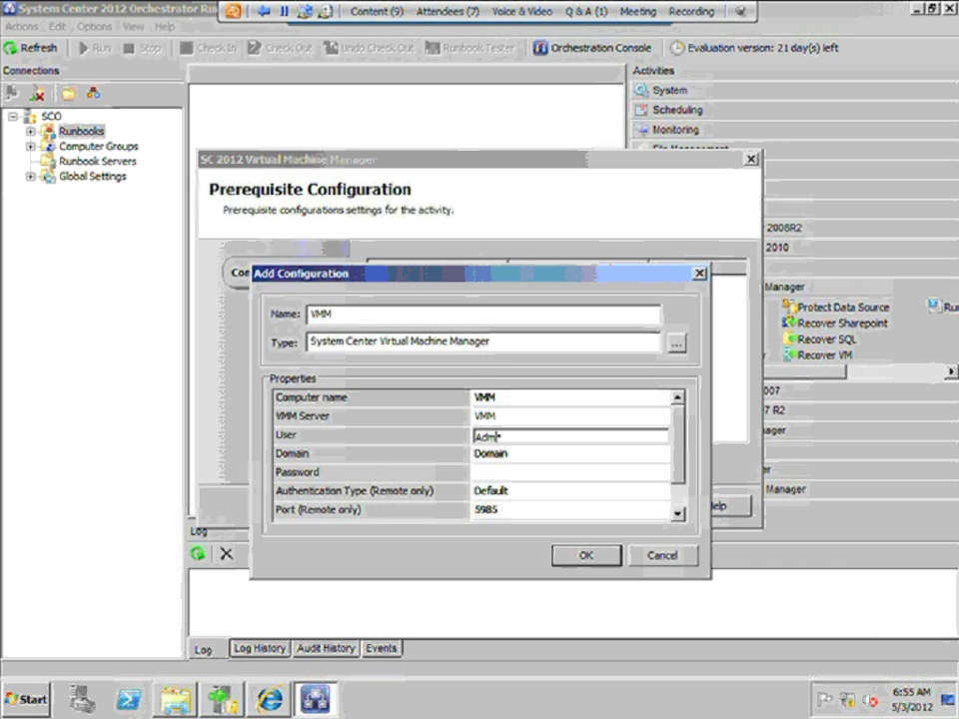
text(inistrator)
Enter domain 'CONTOSO' and the account password, then save the VMM configuration and finish
click(515, 457)
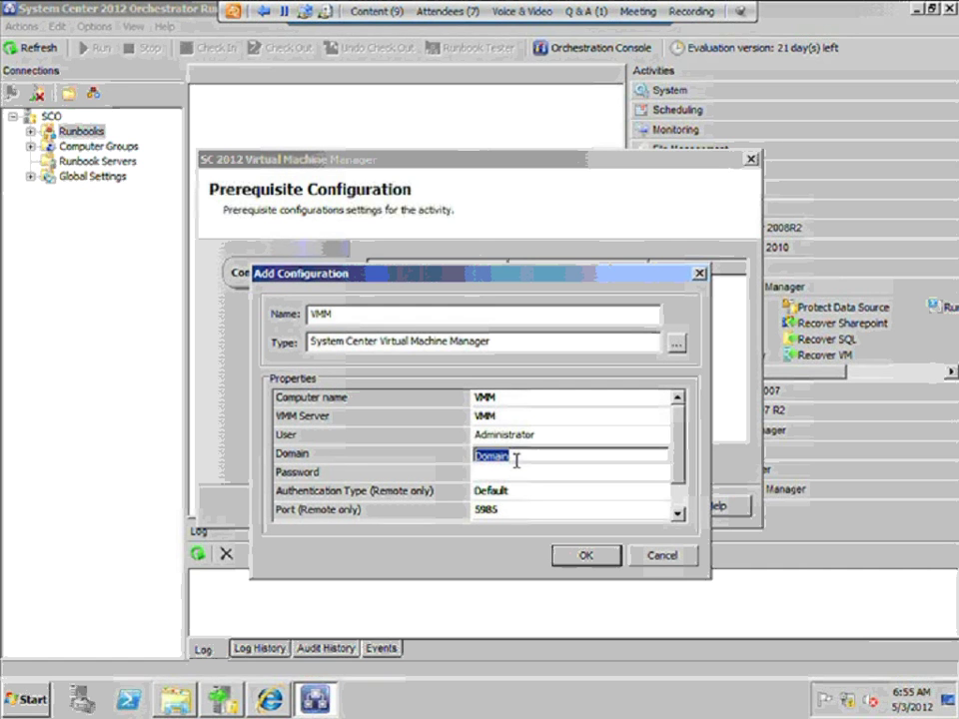
text(CO)
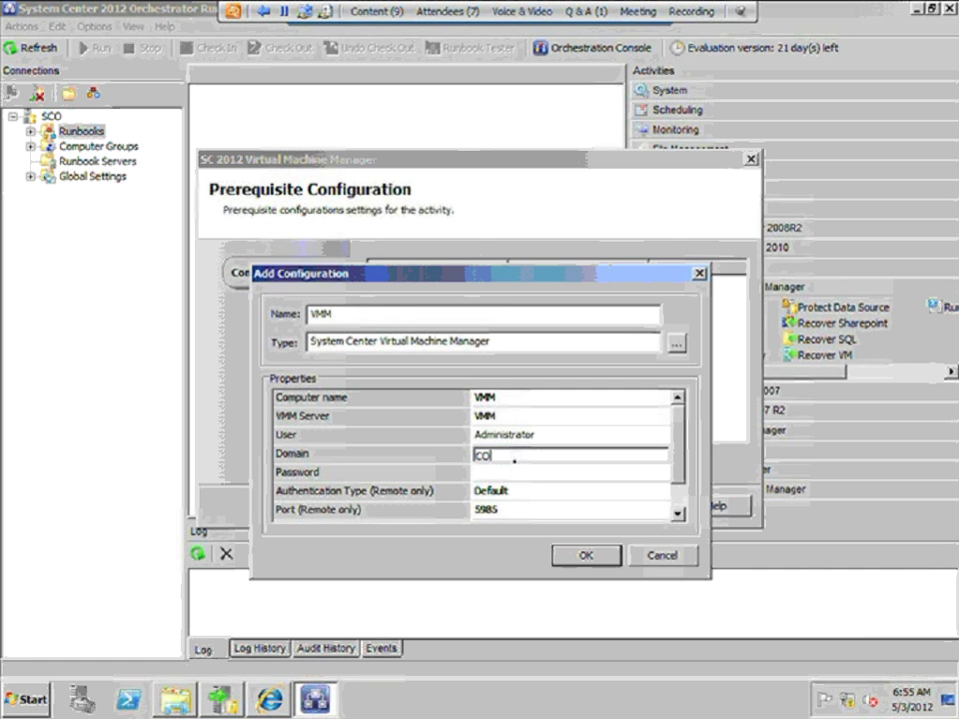
text(NTOSO)
click(518, 474)
text(P@ssw)
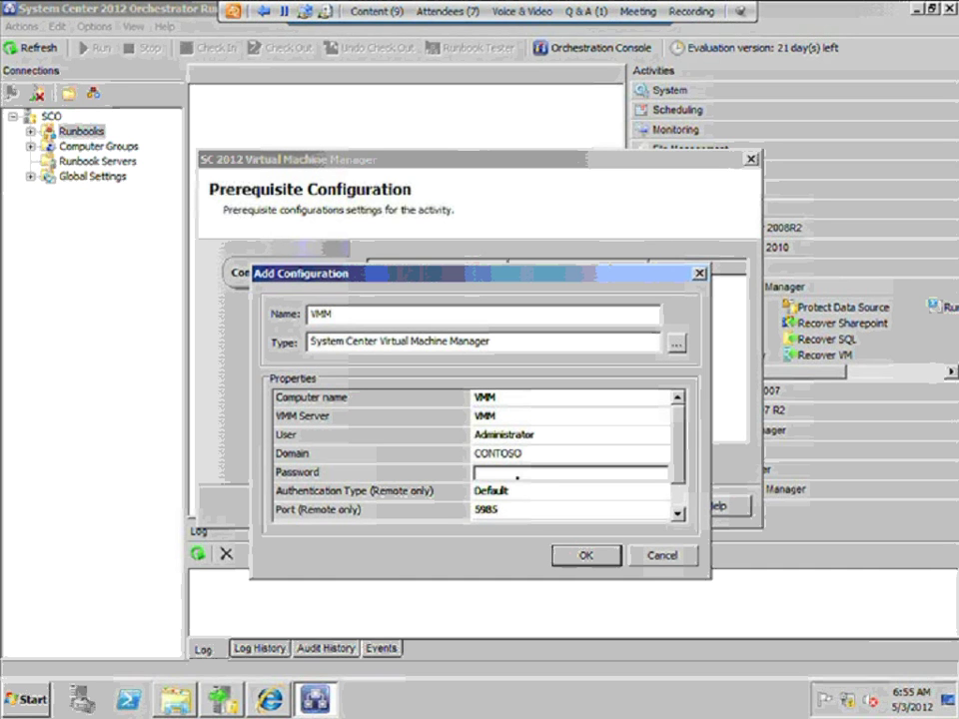
text(0rd)
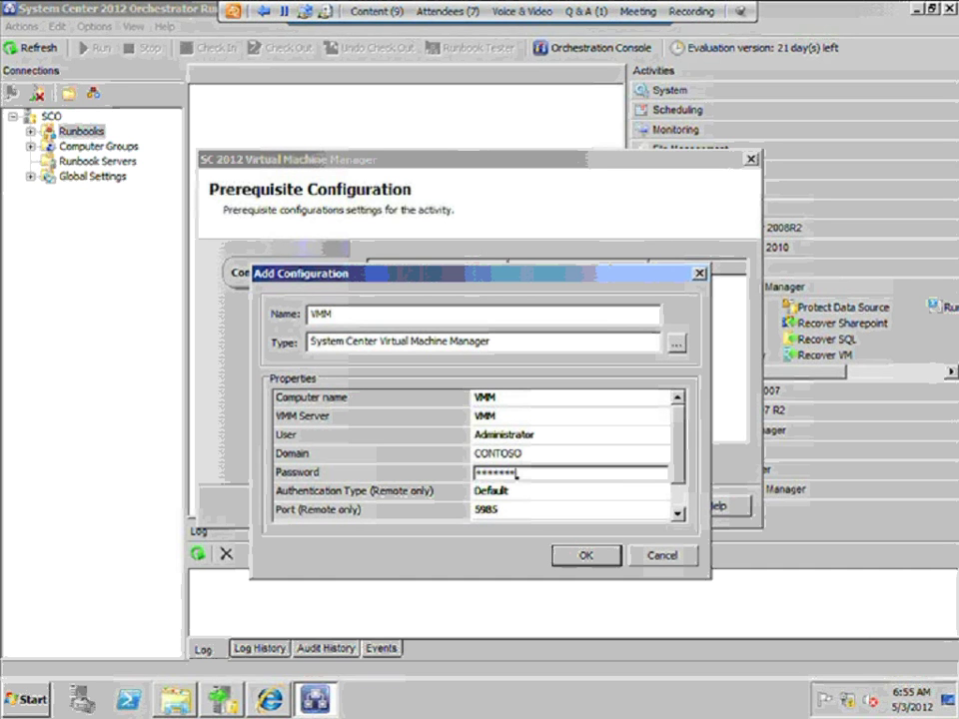
click(678, 512)
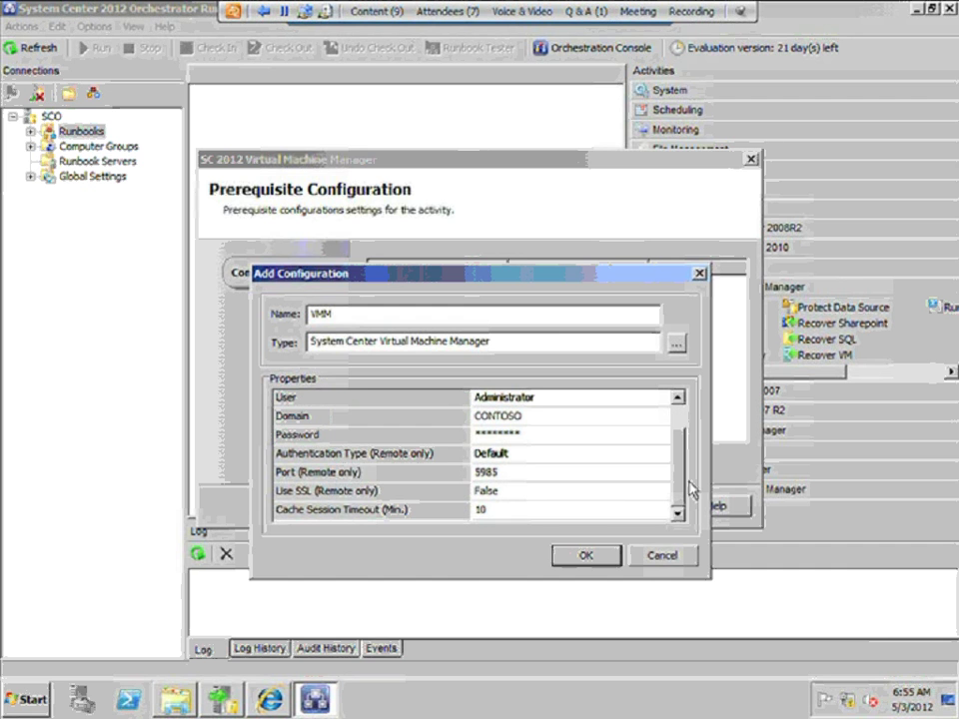
click(613, 557)
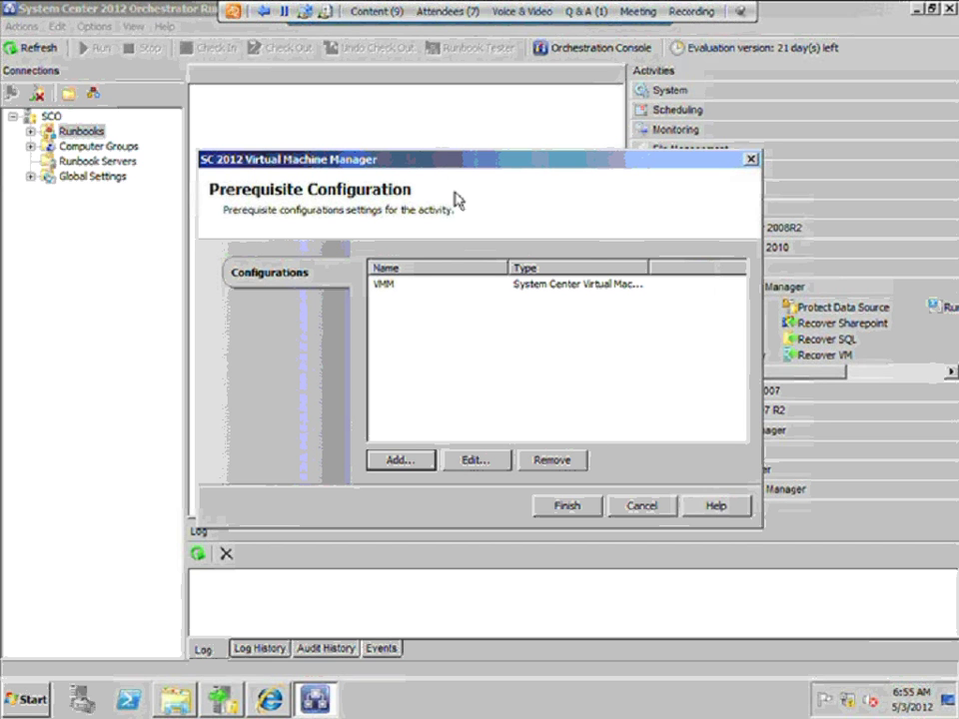
click(565, 509)
click(96, 27)
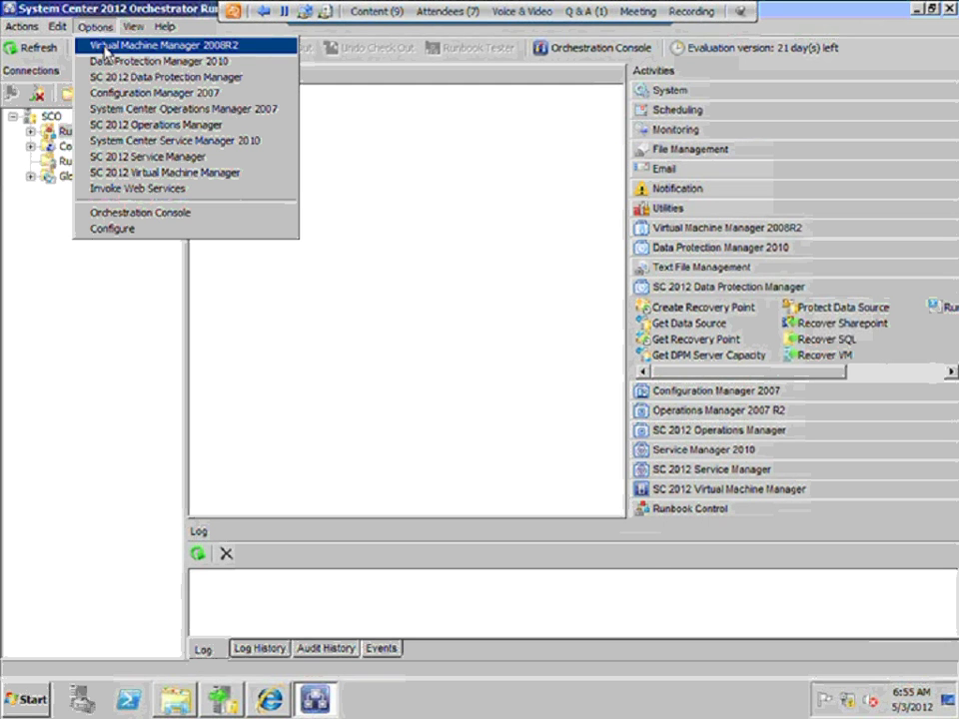
click(138, 108)
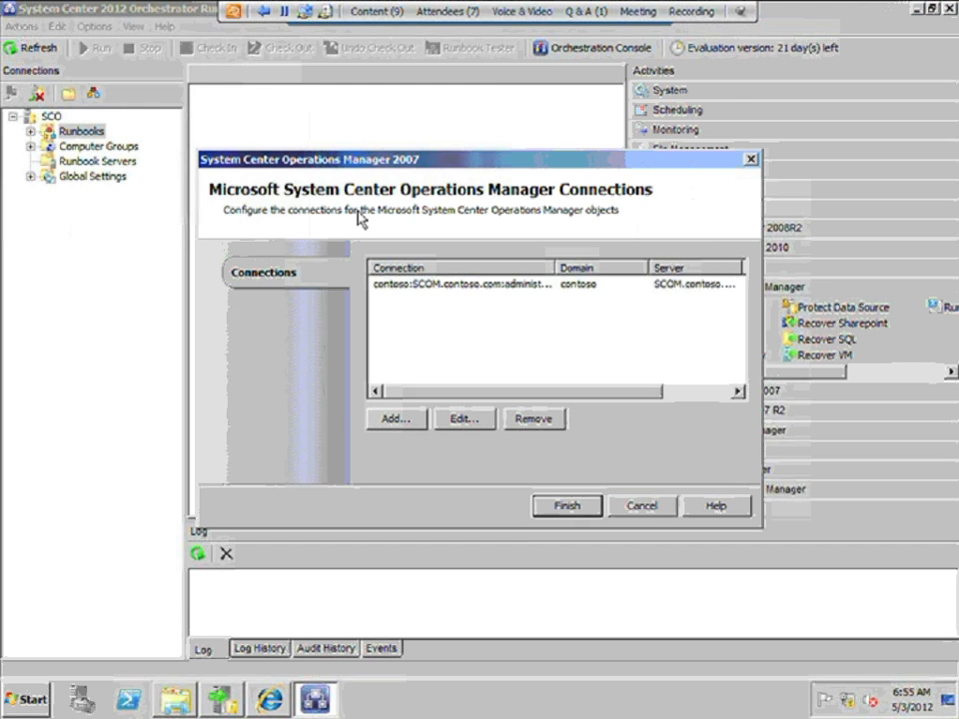
click(443, 284)
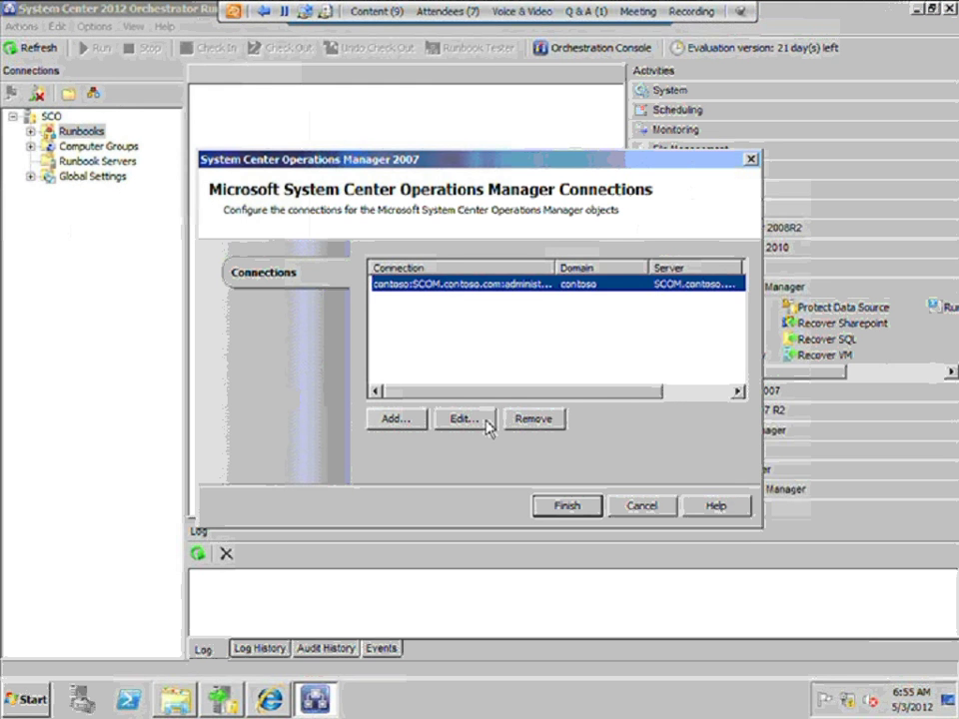
click(491, 424)
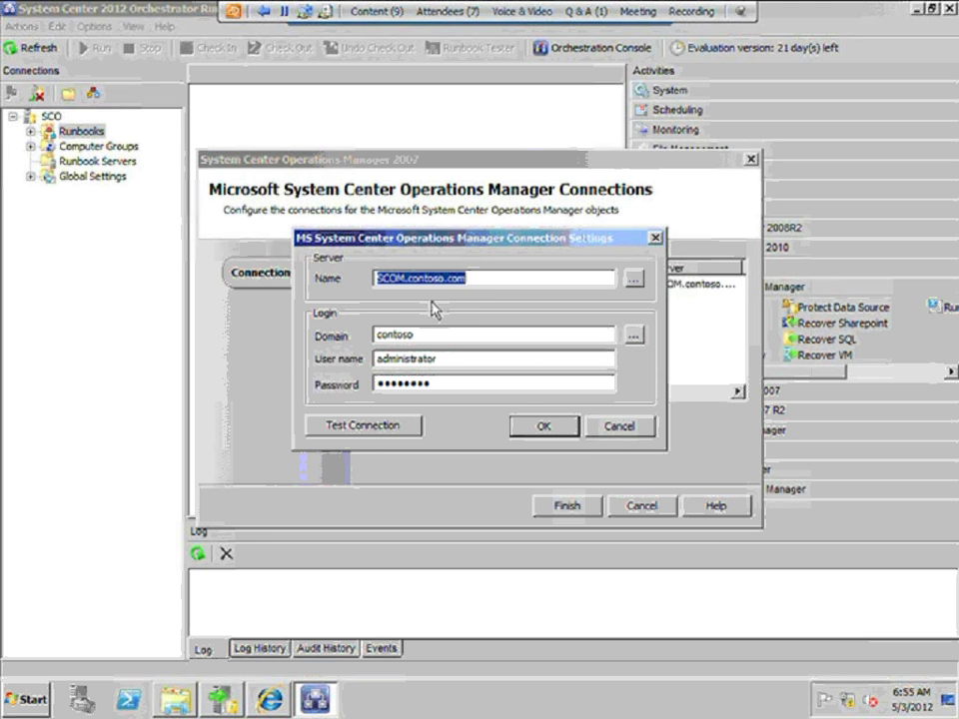
click(638, 437)
click(642, 508)
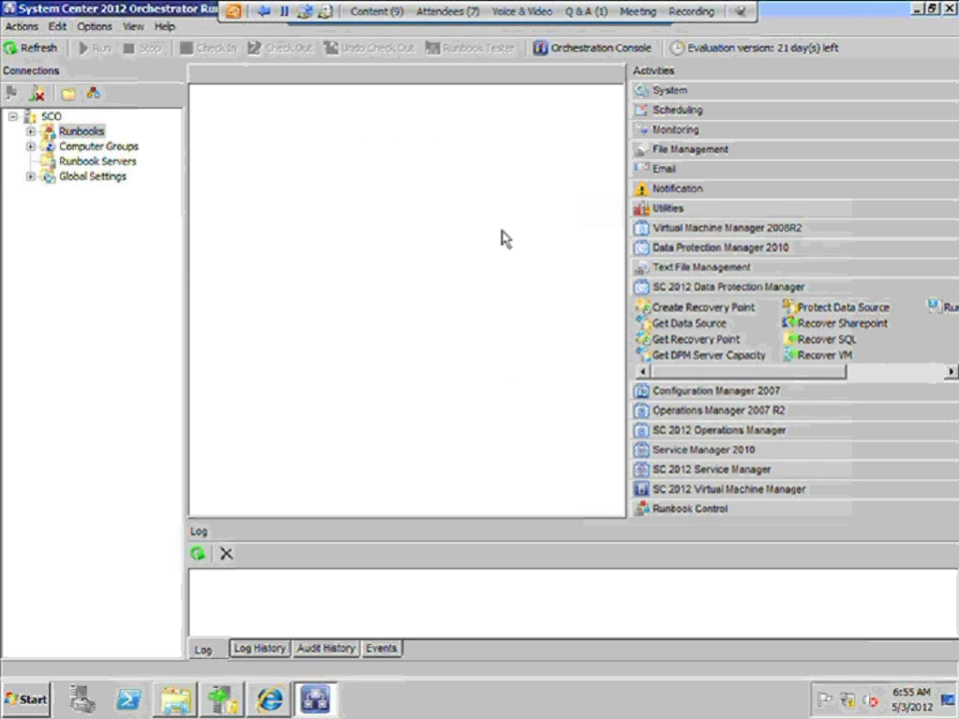
Drag the splitter right to widen the runbook canvas and narrow the Activities pane
click(99, 29)
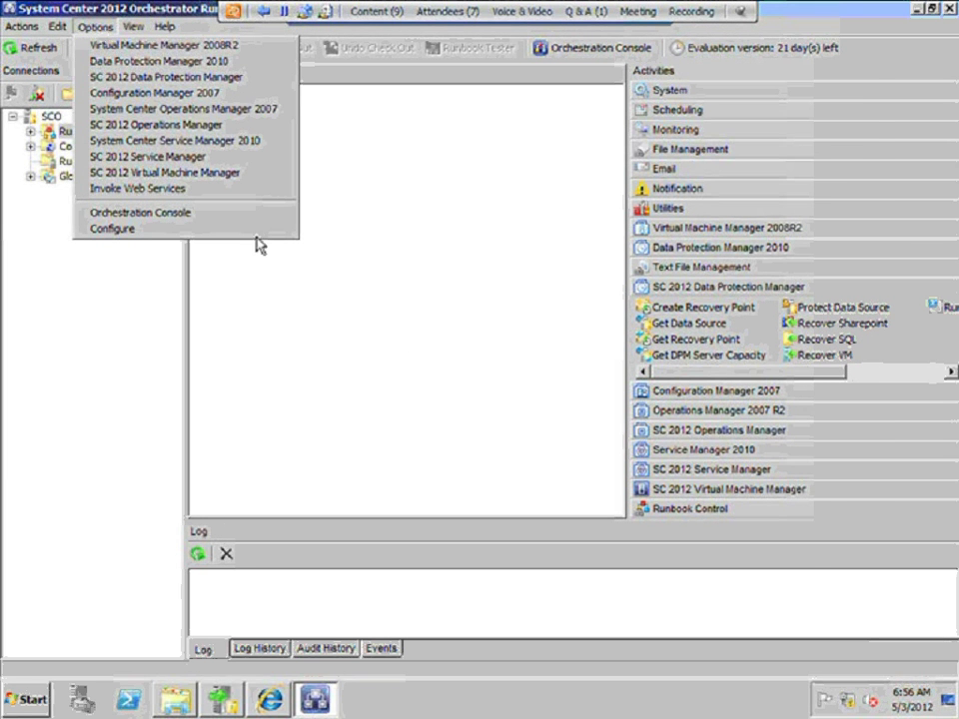
click(21, 114)
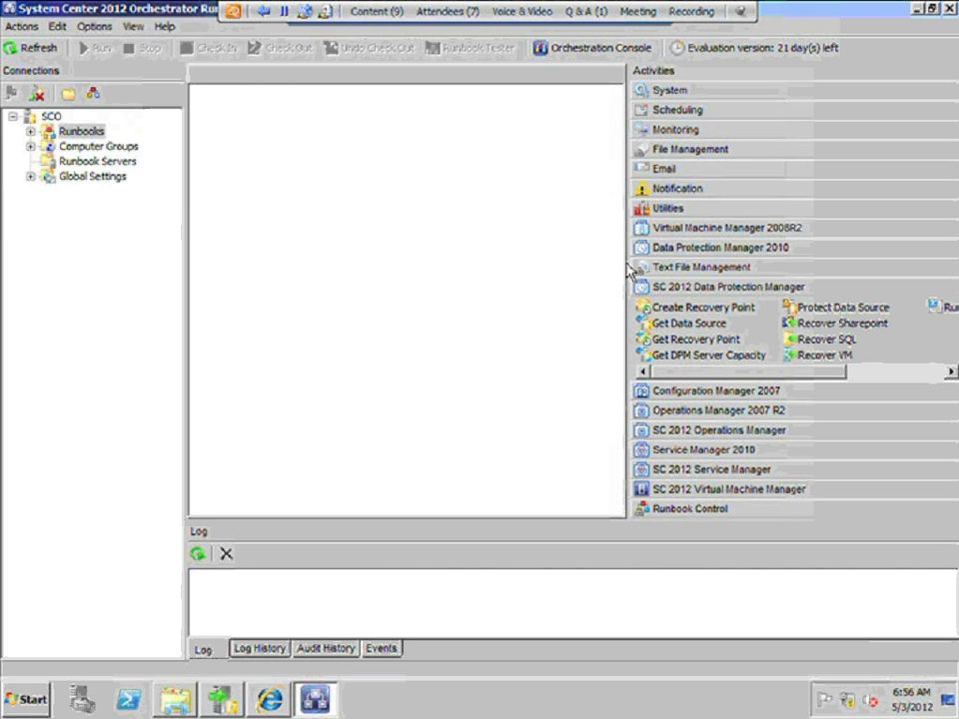
drag(625, 270, 772, 284)
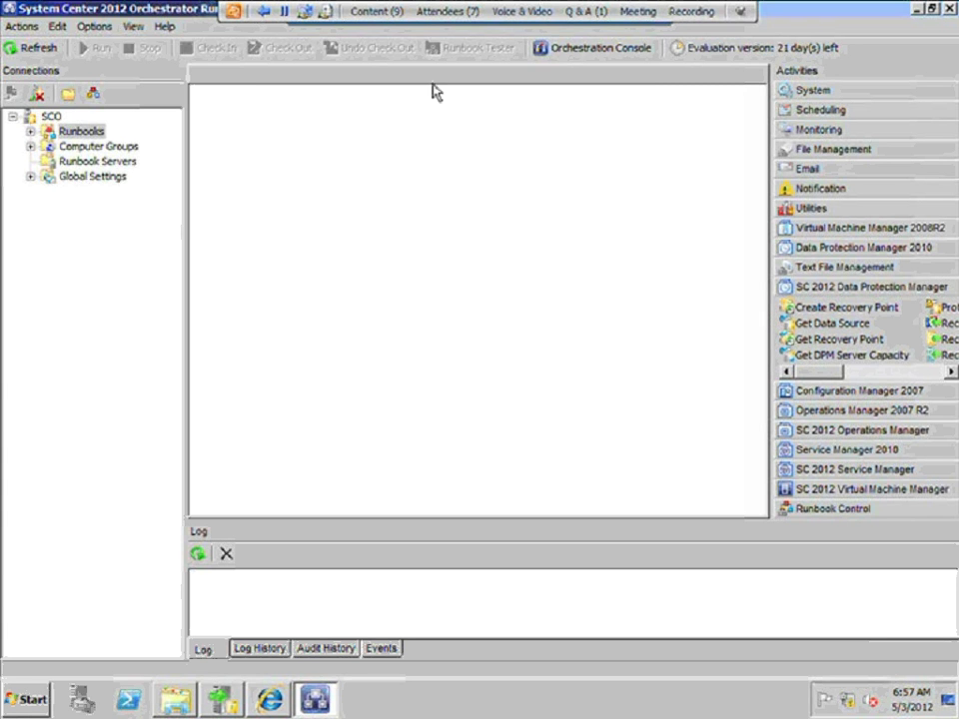
click(264, 11)
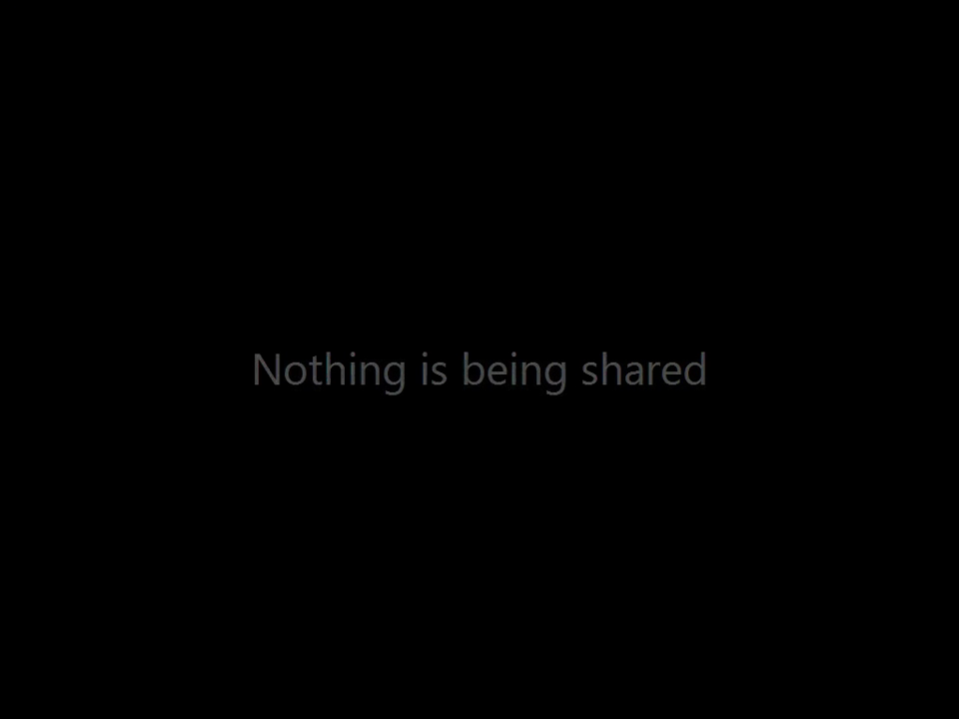